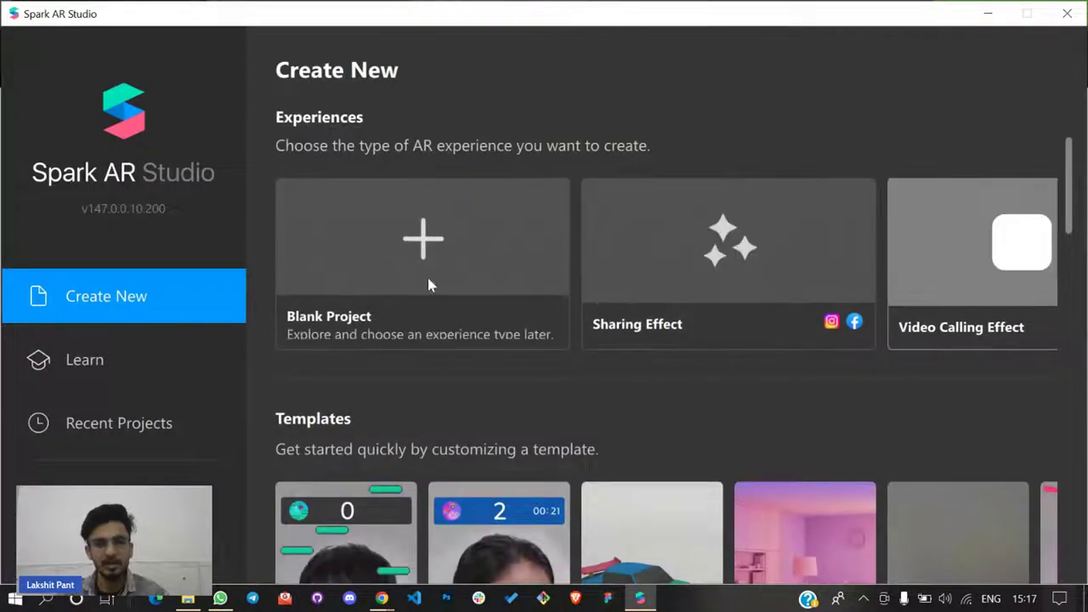
Look through the experience types and project templates on the Create New screen
scroll(574, 365, "down", 10)
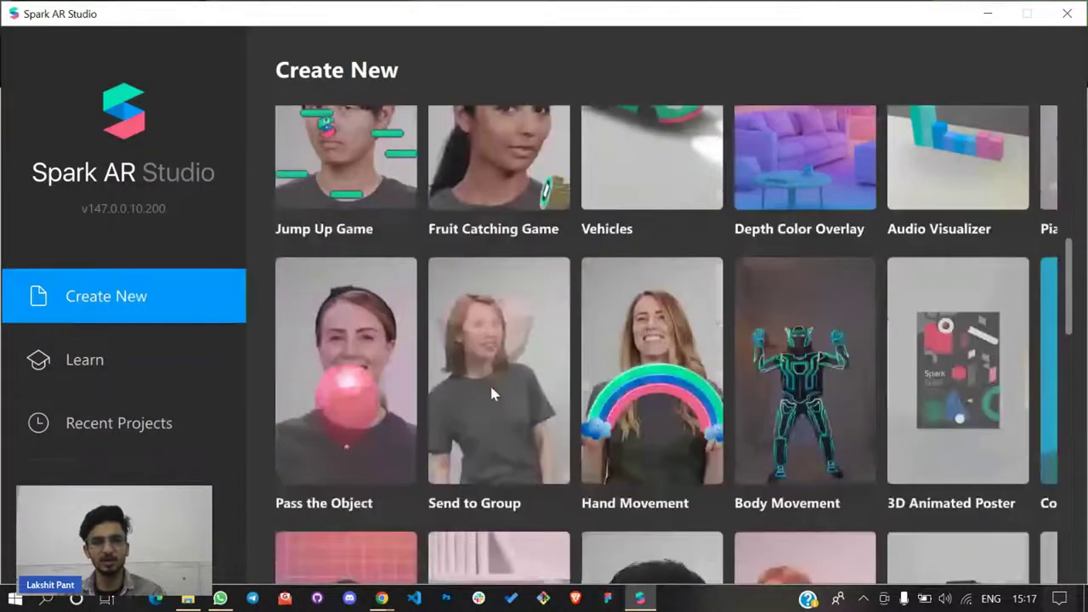
scroll(935, 379, "down", 5)
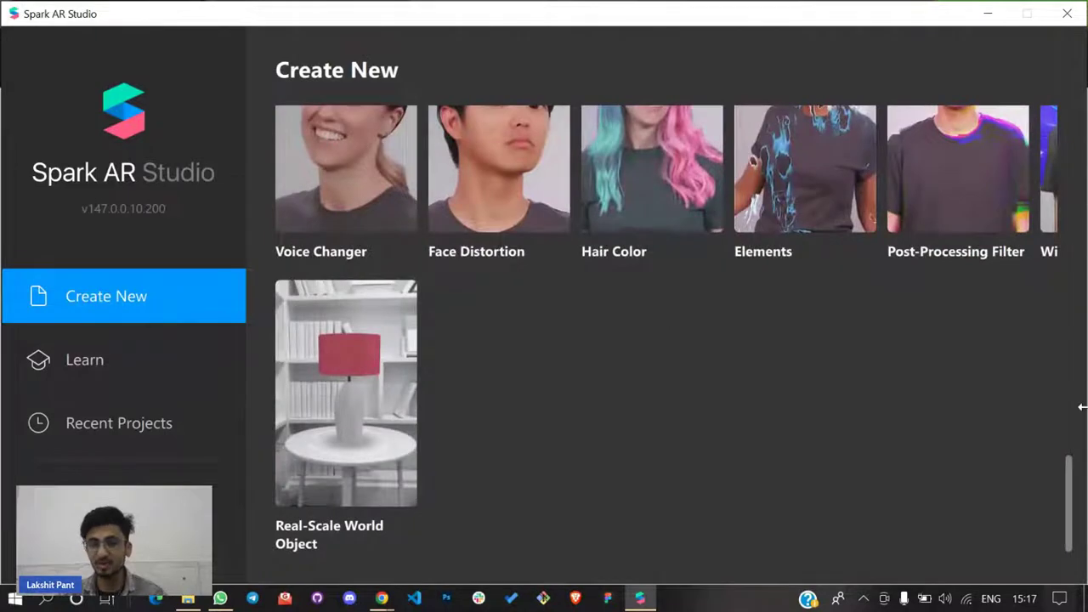
scroll(977, 389, "up", 12)
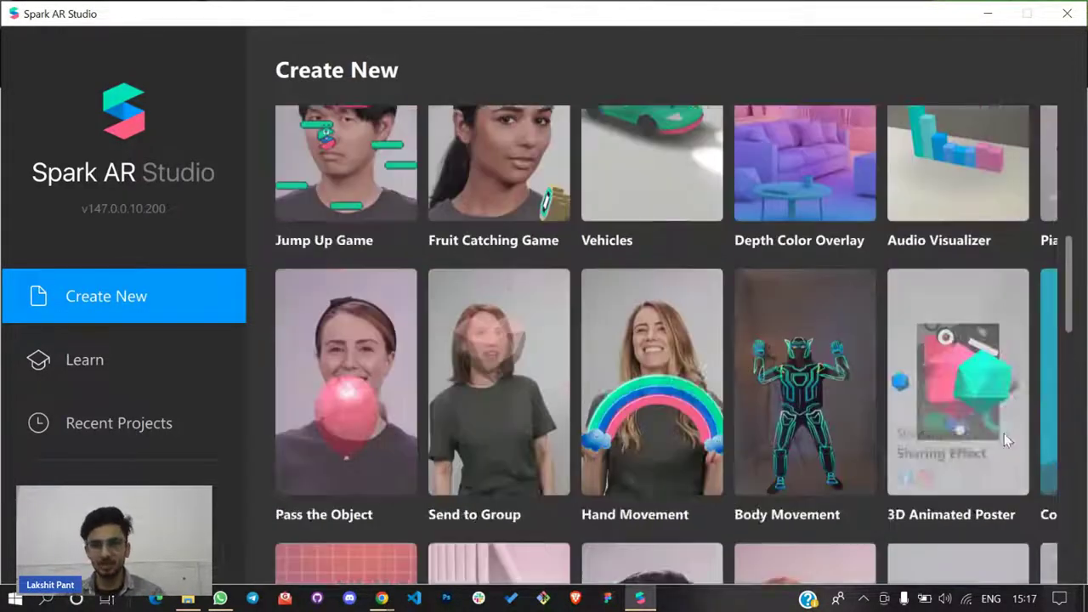
scroll(1004, 434, "up", 3)
left_click(987, 13)
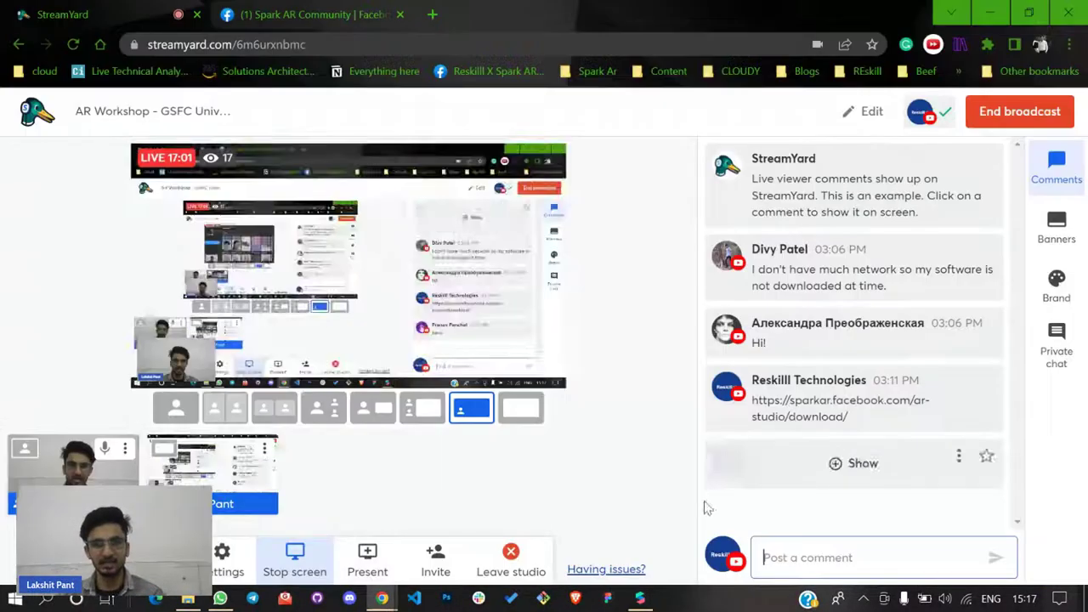
left_click(639, 597)
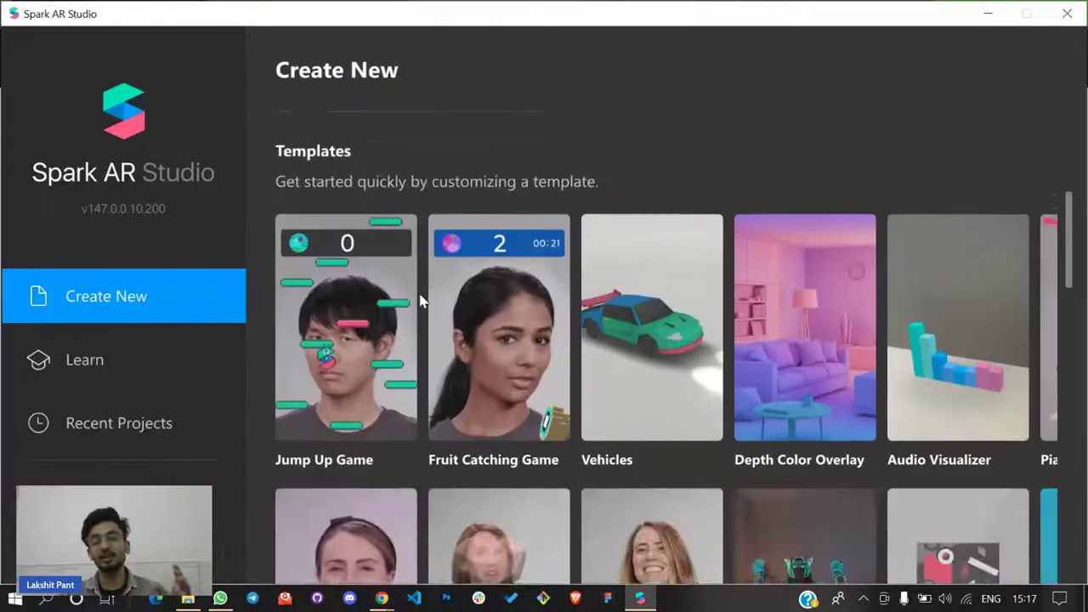
scroll(421, 300, "up", 3)
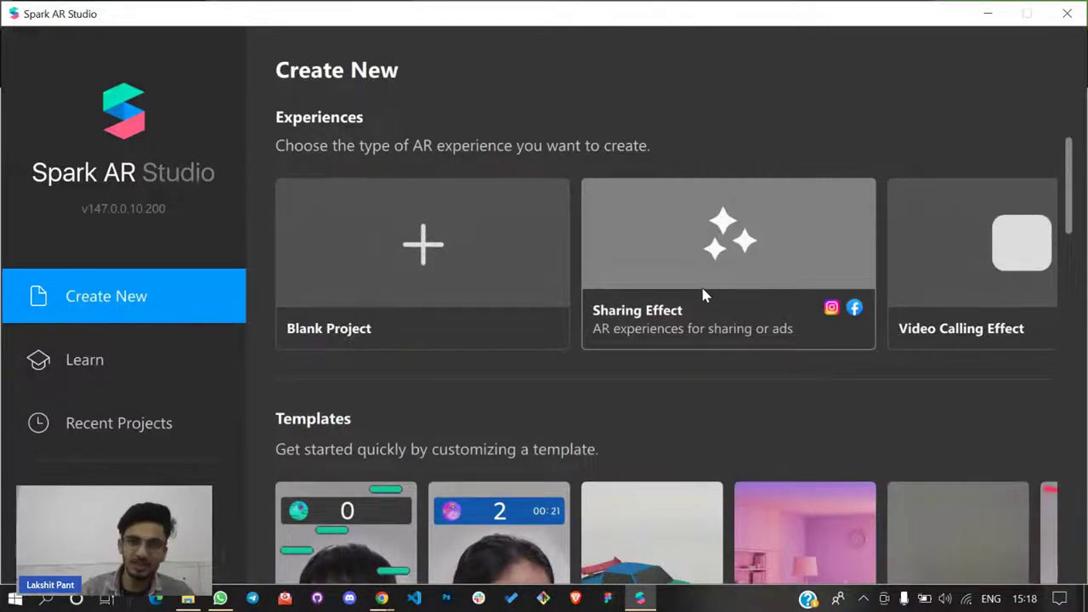
scroll(824, 371, "down", 3)
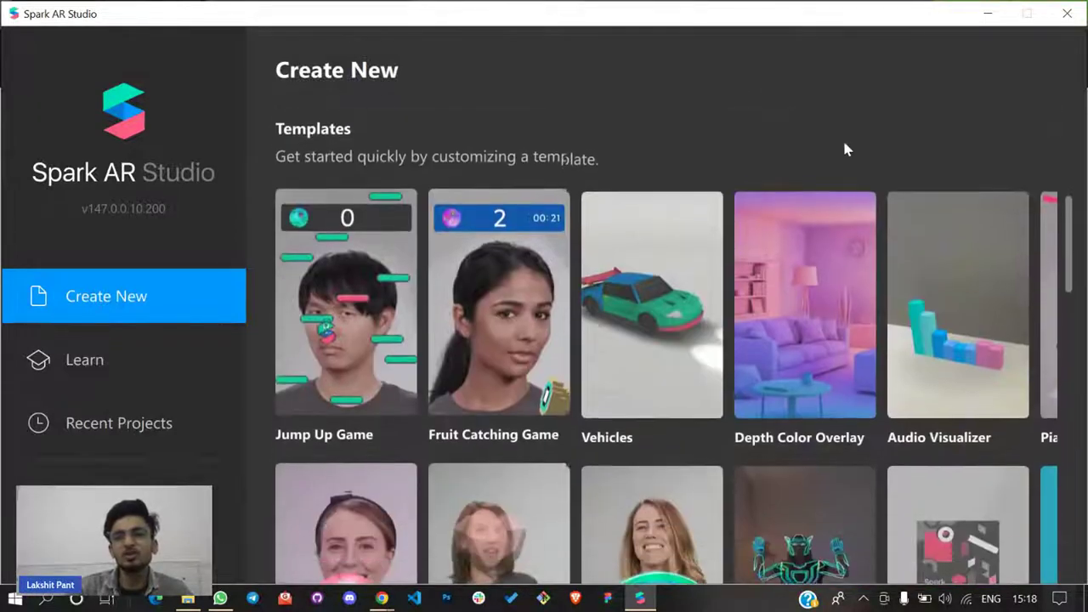
Switch to Chrome and search Google in a new tab for "template meaning in hindi"
left_click(988, 13)
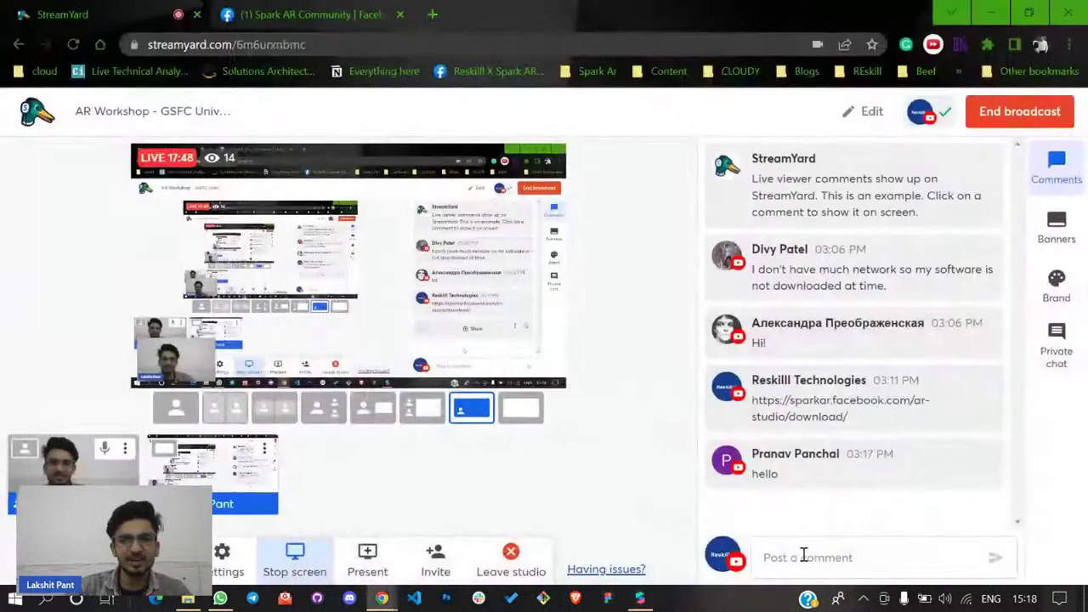
left_click(432, 14)
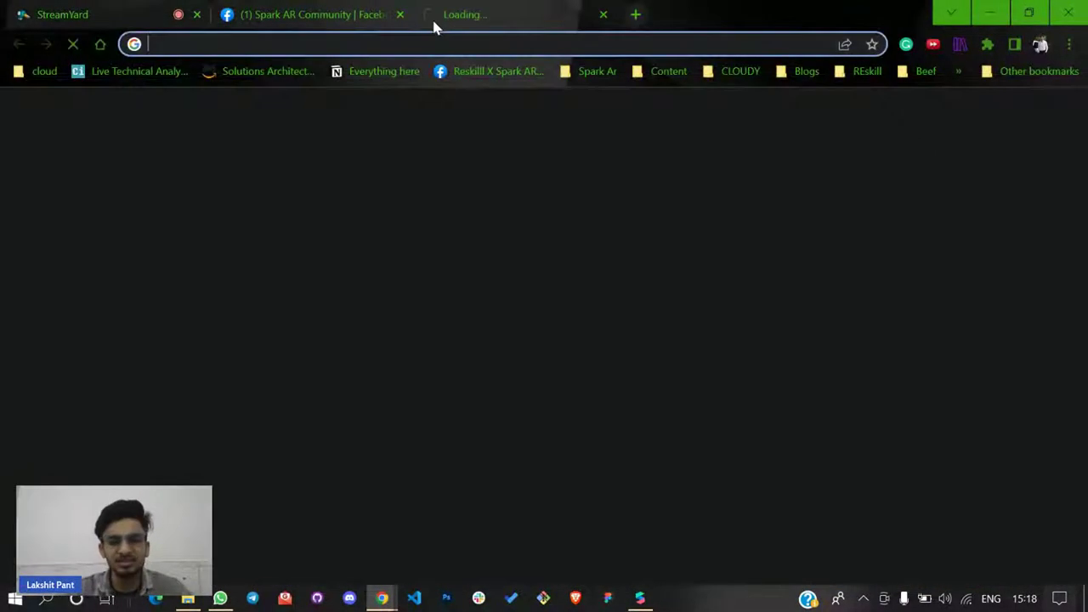
type("templ")
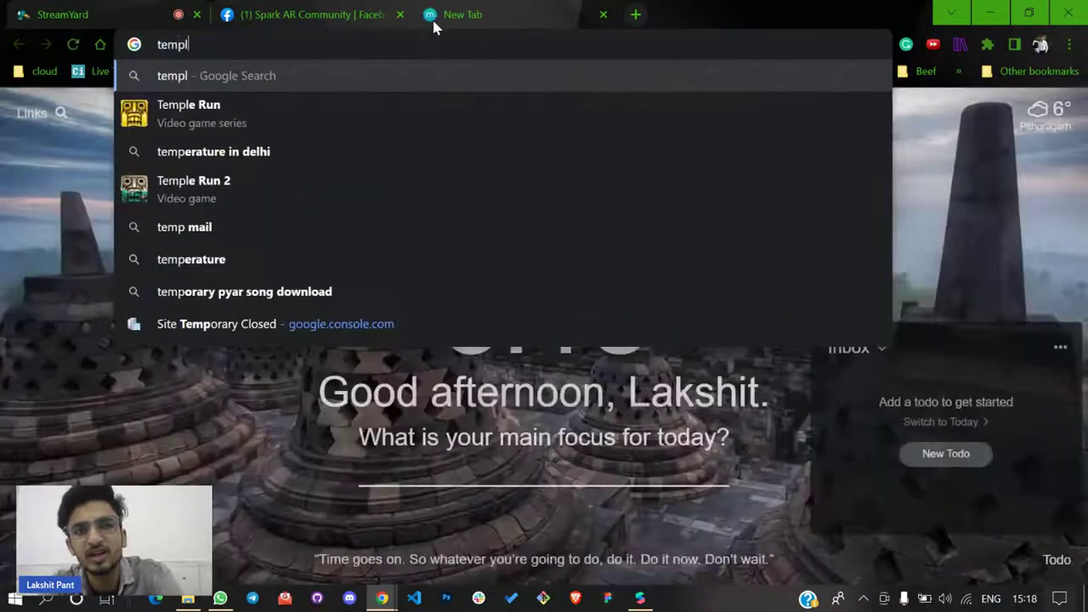
type("ates")
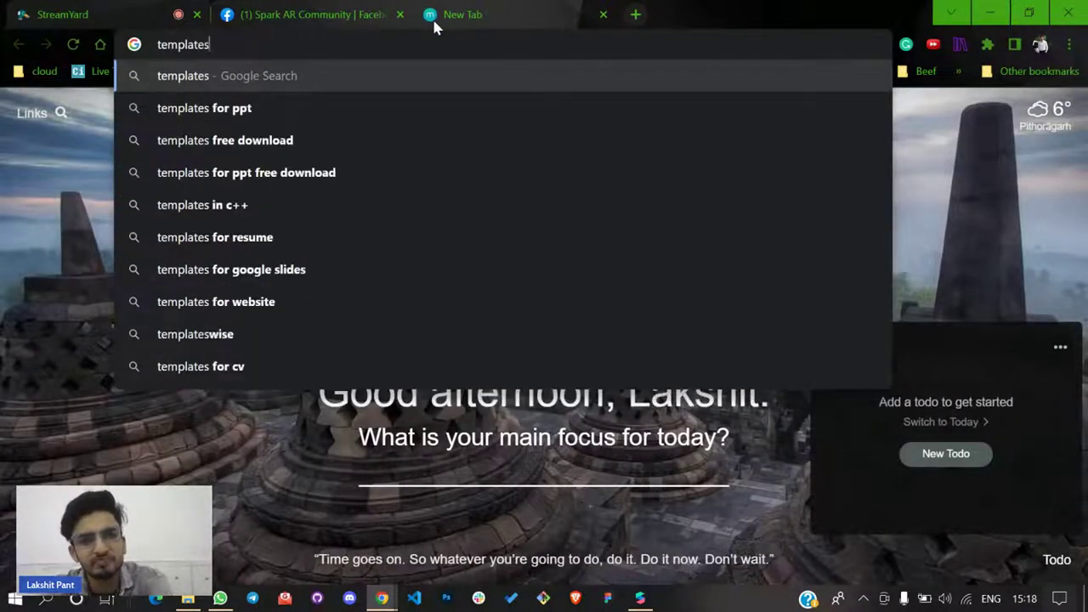
type(" me")
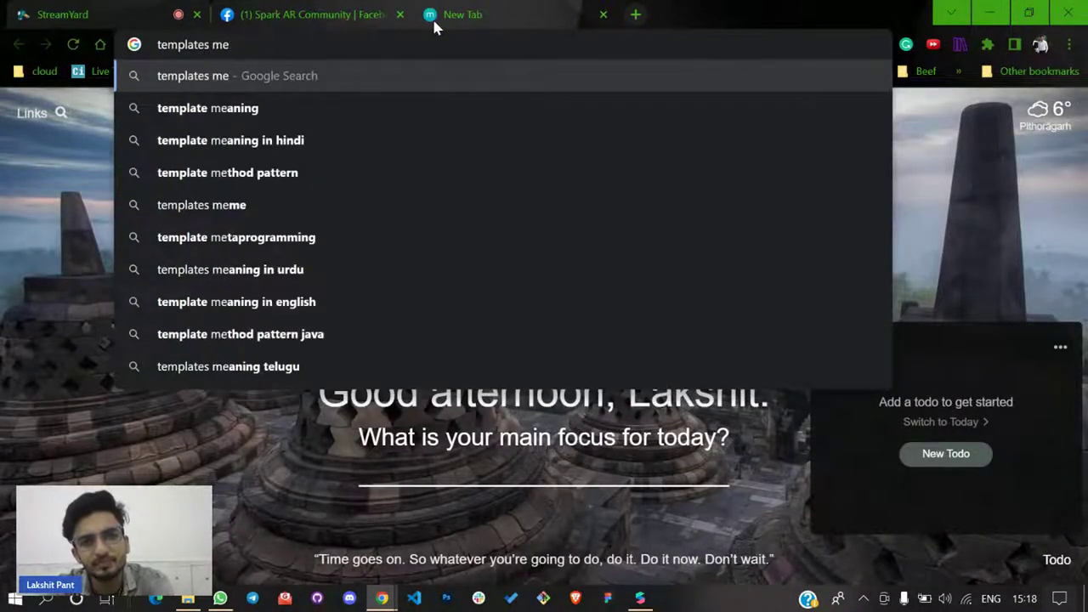
key("Up")
key("Up")
key("Up")
key("Up")
key("Up")
key("Up")
key("Up")
key("Up")
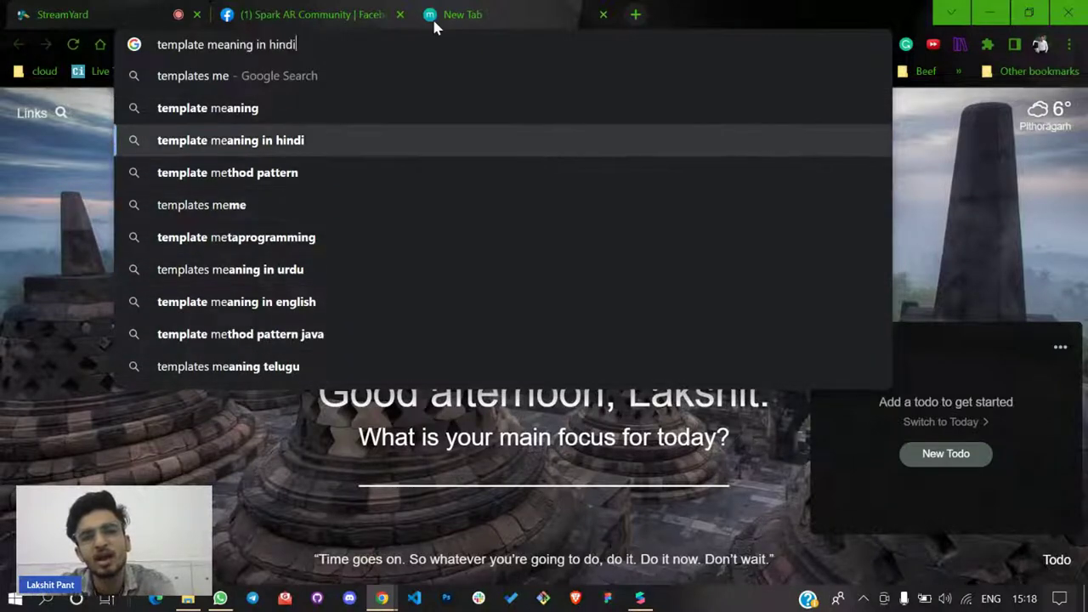
key("Return")
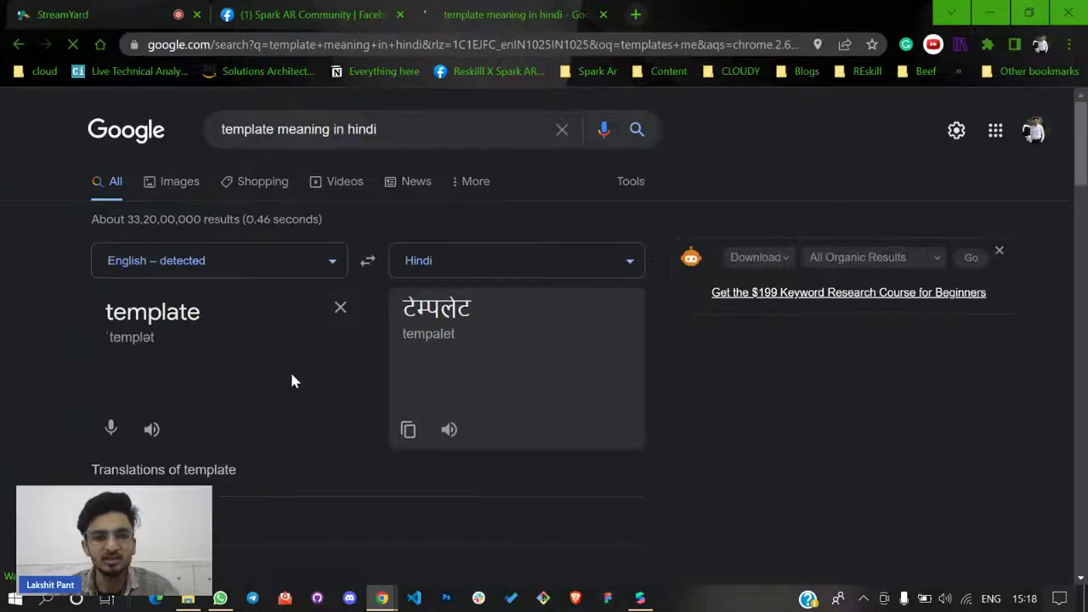
Expand the full list of Hindi translations of "template" and read through it
scroll(272, 383, "down", 2)
scroll(194, 354, "down", 1)
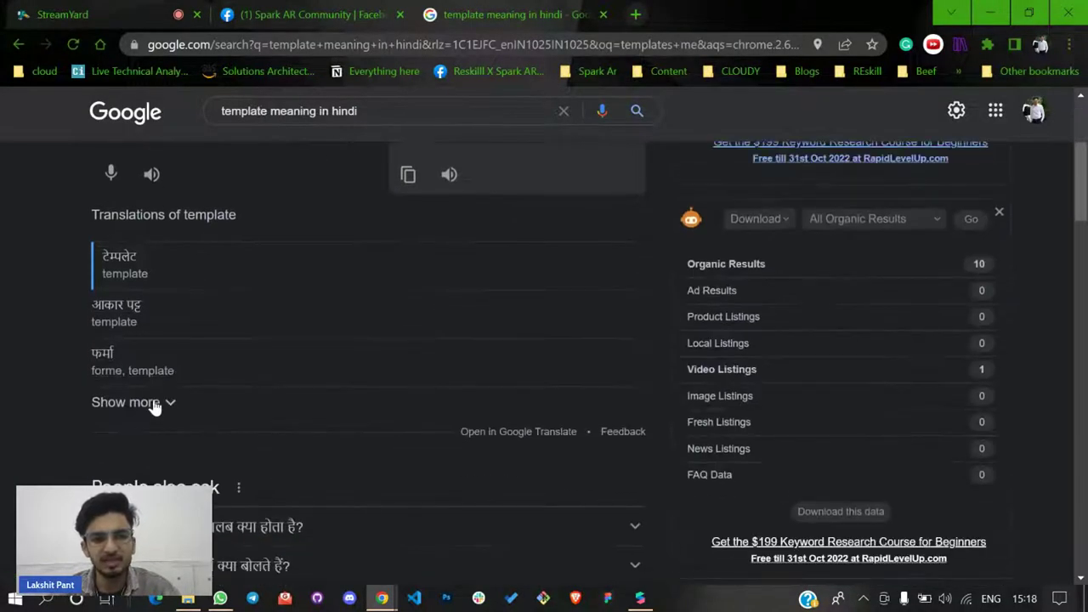
left_click(155, 401)
scroll(190, 401, "down", 1)
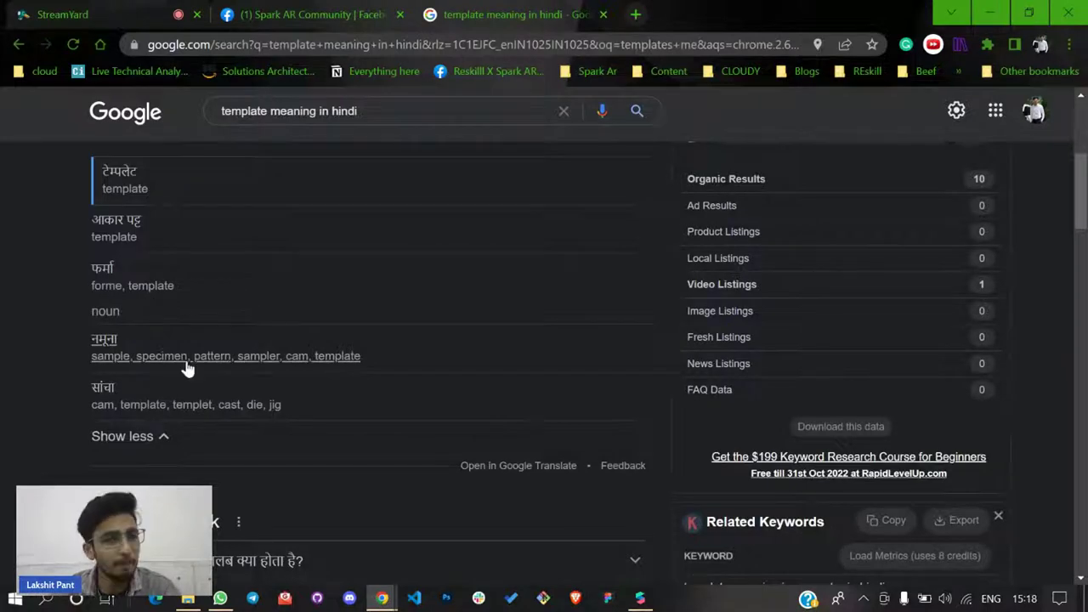
Close the translation search tab and switch back to Spark AR Studio
left_click(602, 15)
left_click(187, 6)
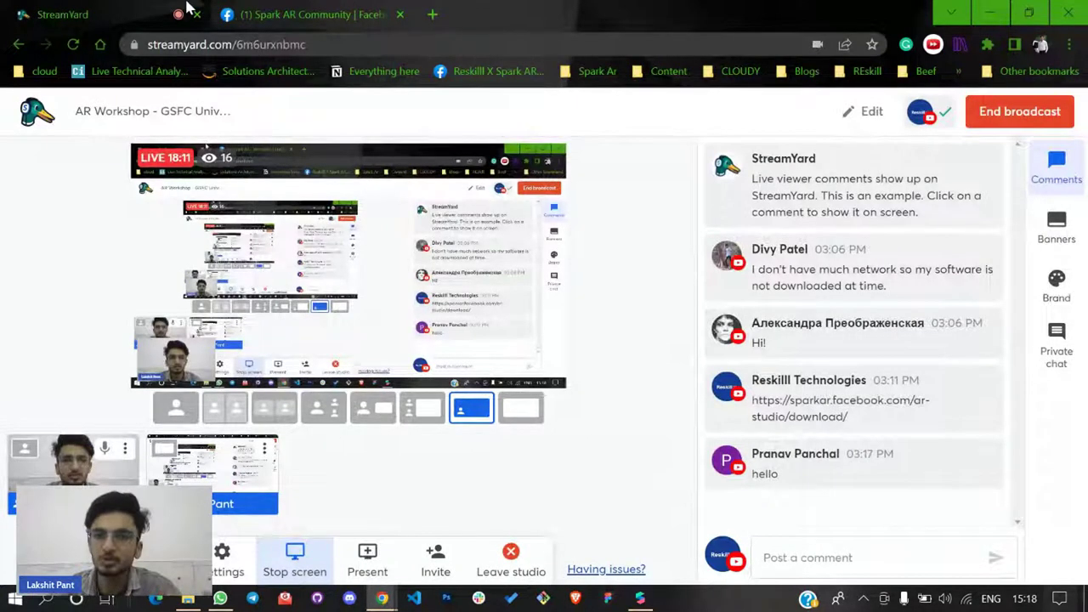
key("alt+Tab")
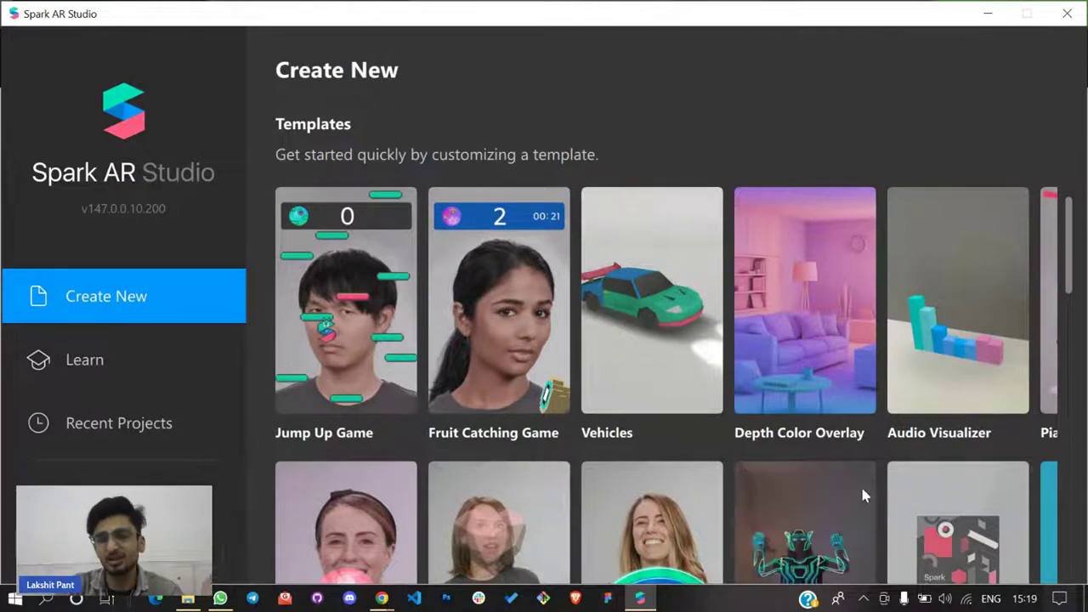
Create a project from the Face Mask template and open its list of camera sources
scroll(760, 358, "down", 1)
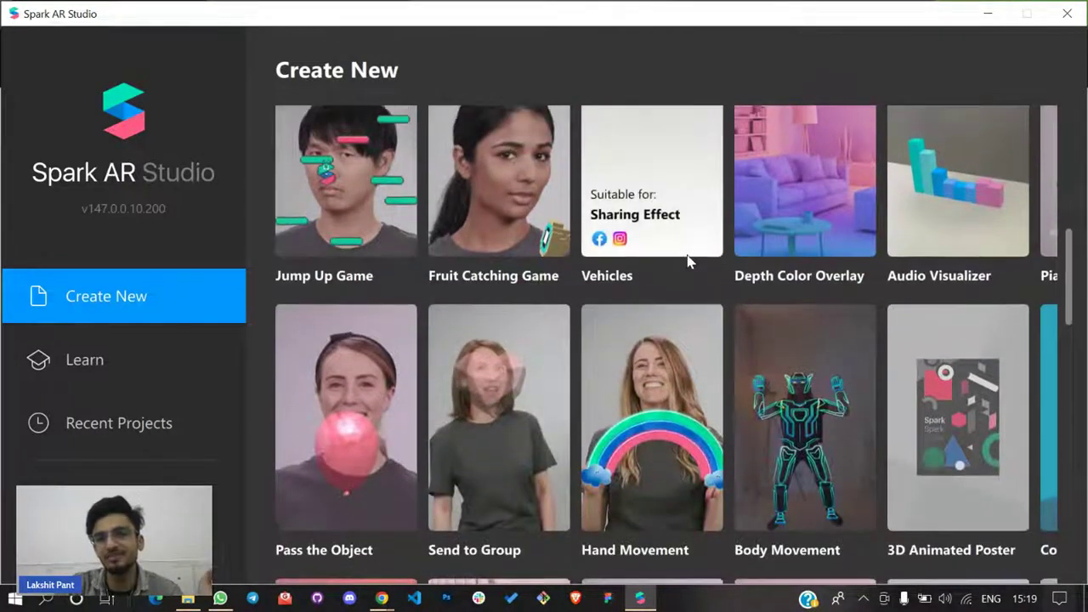
scroll(775, 299, "up", 1)
scroll(775, 297, "down", 4)
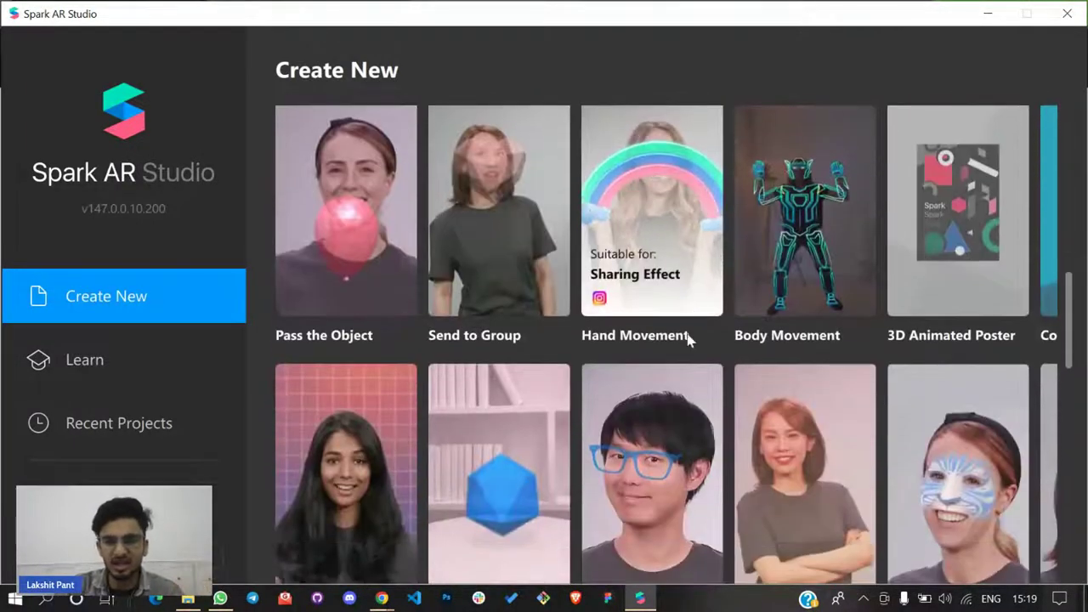
scroll(688, 338, "down", 2)
mouse_move(956, 333)
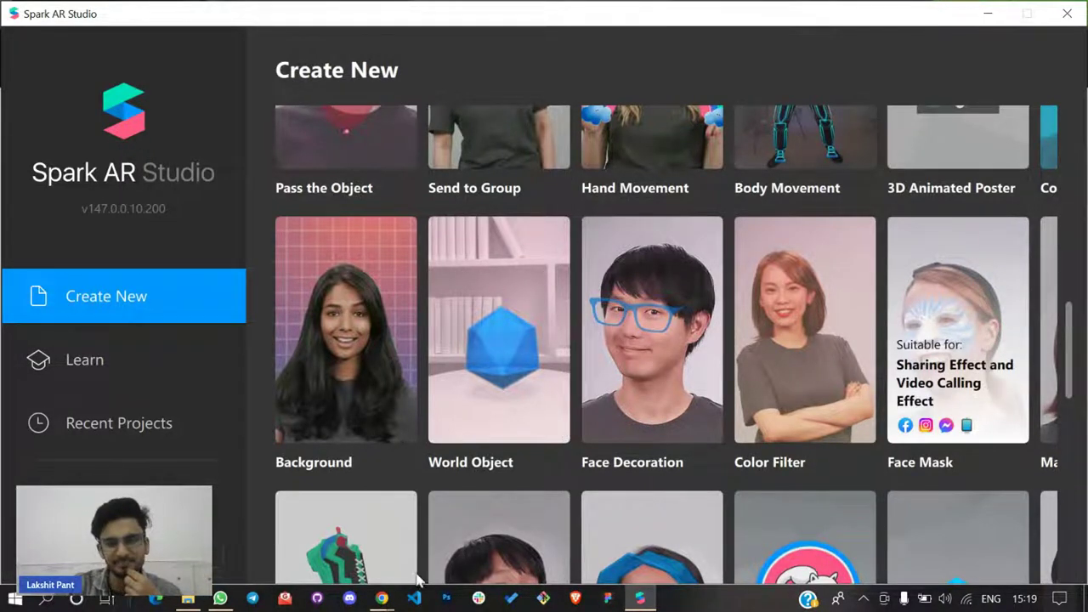
mouse_move(387, 598)
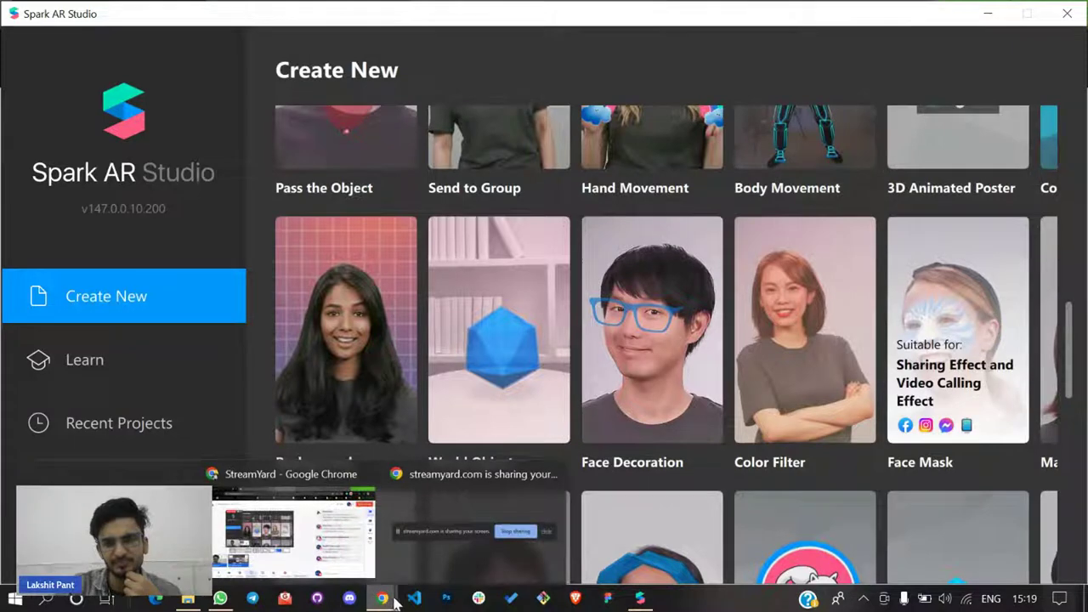
left_click(338, 571)
mouse_move(640, 599)
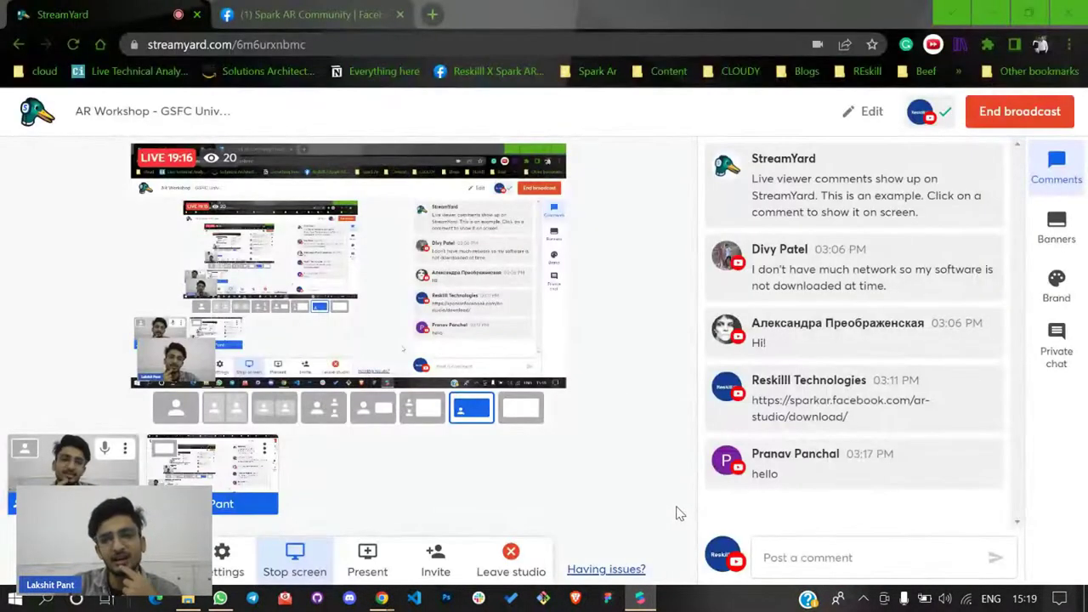
left_click(646, 595)
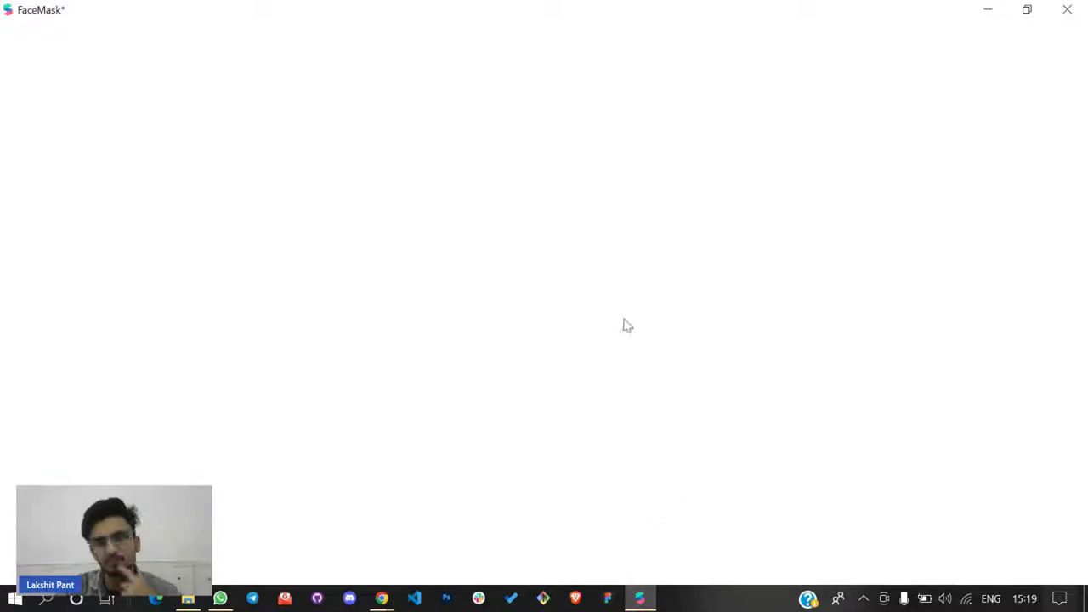
left_click(23, 123)
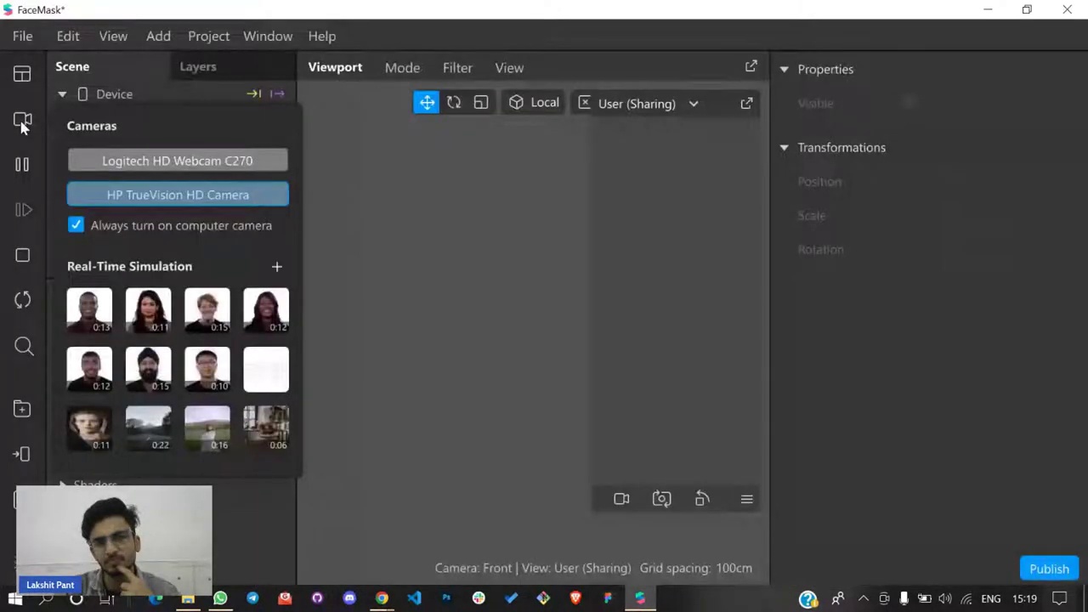
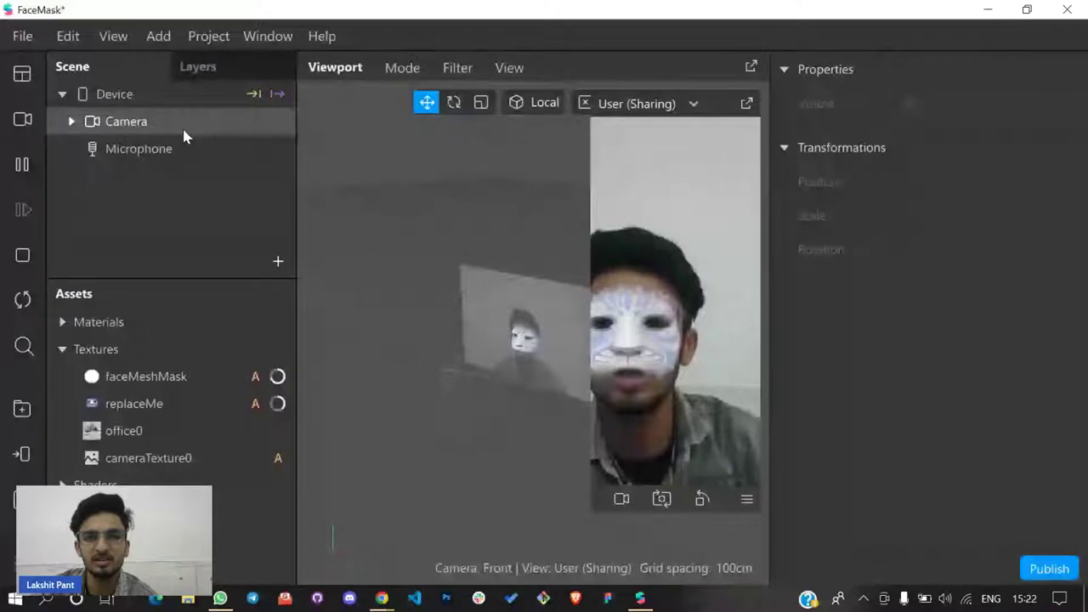
Expand the Camera's objects in the scene and hide faceTracker0
left_click(184, 132)
left_click(79, 149)
scroll(141, 219, "down", 2)
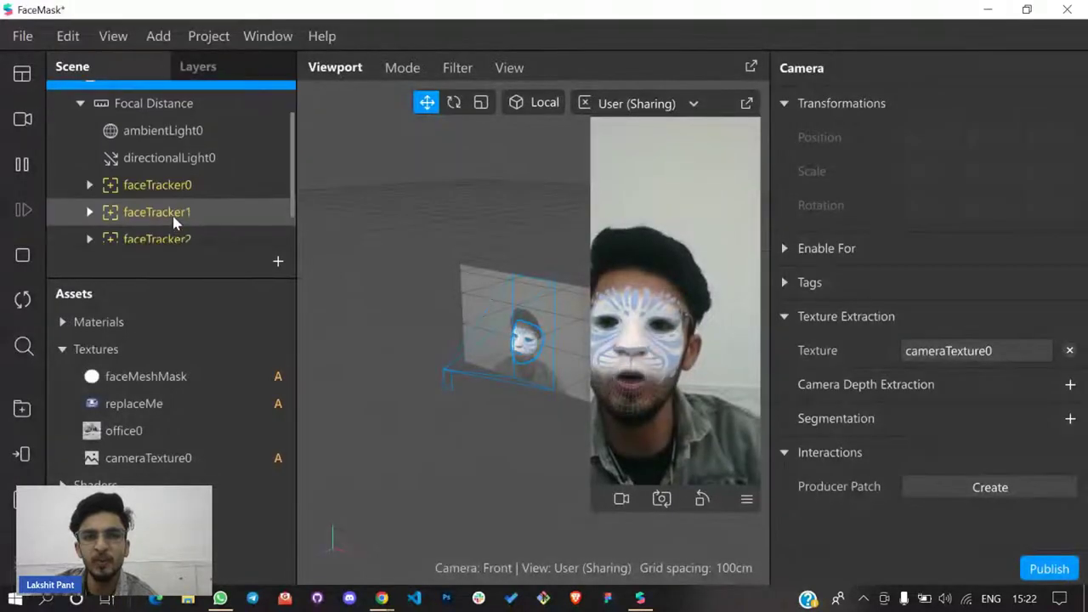
left_click(157, 185)
left_click(908, 172)
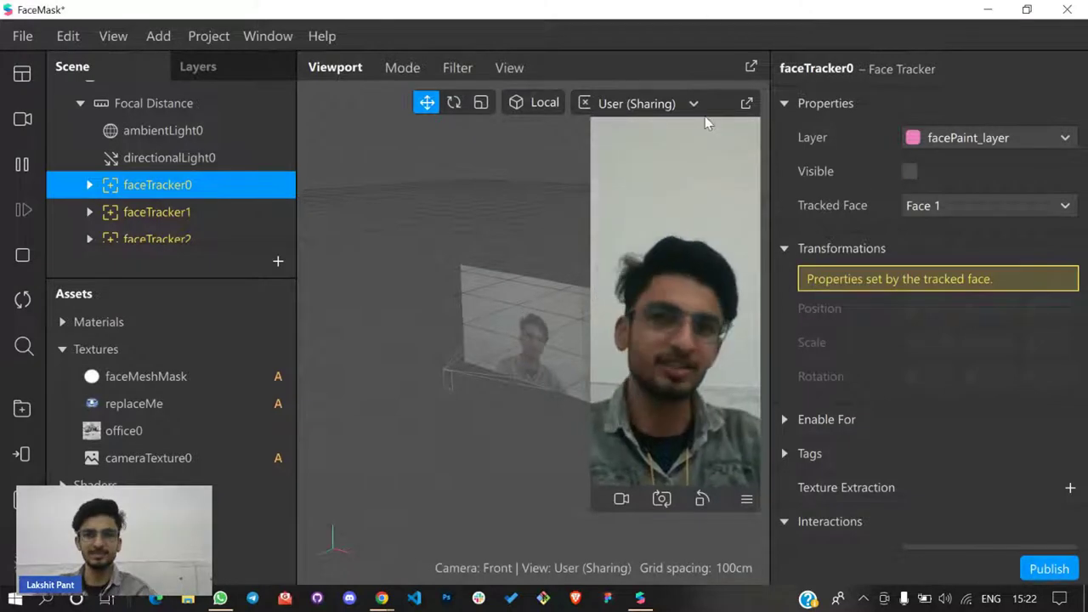
Undock and enlarge the User (Sharing) simulator preview, then dock it back into the viewport
left_click_drag(705, 115, 534, 90)
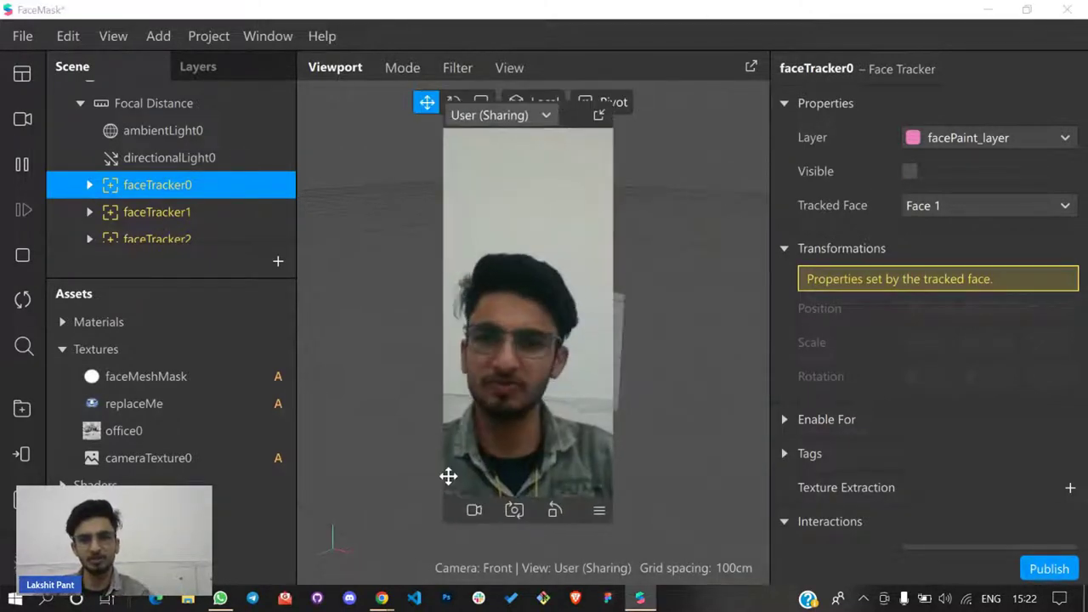
left_click_drag(445, 505, 334, 525)
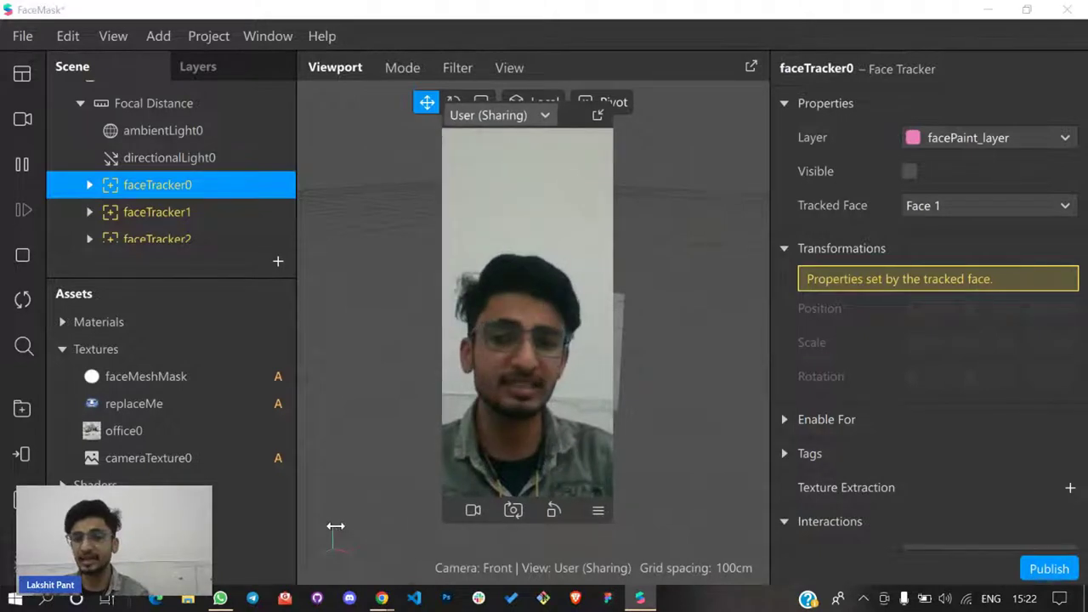
left_click_drag(550, 127, 618, 56)
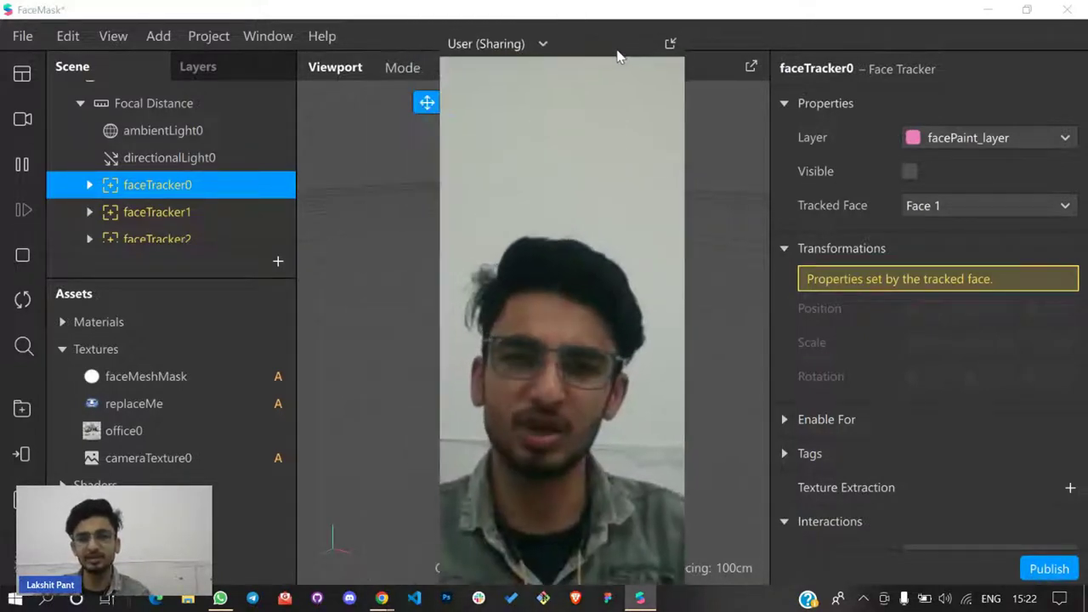
left_click(671, 43)
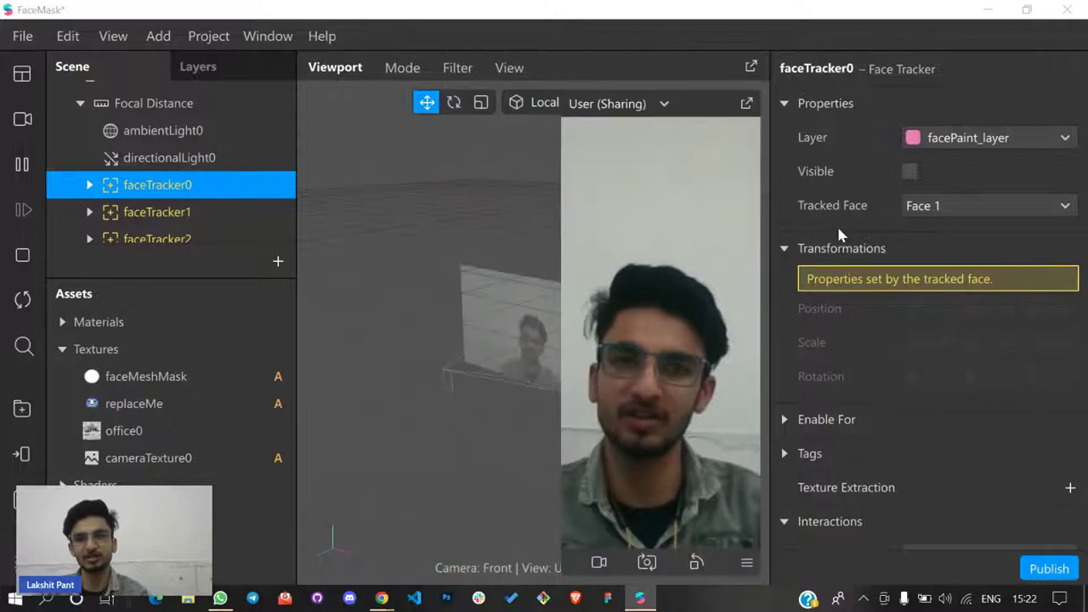
Make faceTracker0 visible and expand it to reveal its child objects
left_click(910, 171)
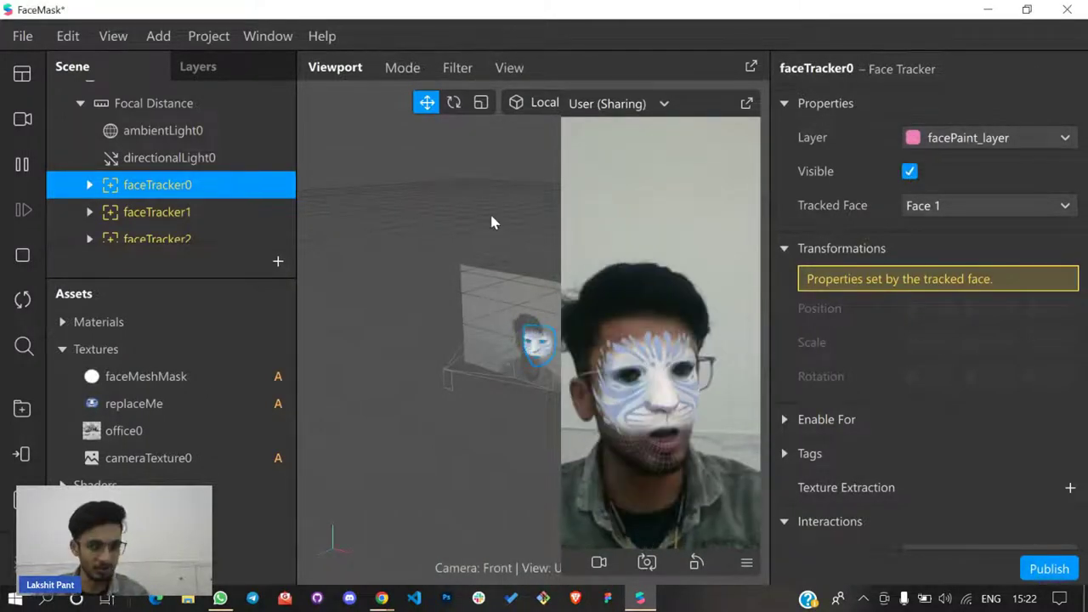
left_click(89, 184)
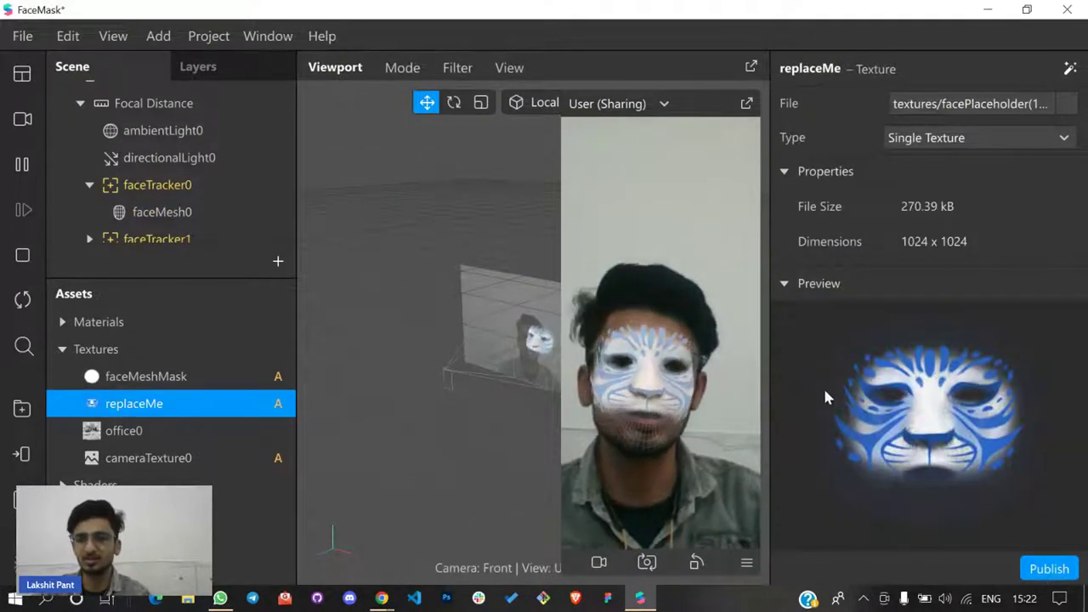
Collapse the replaceMe texture's preview and examine its properties down to the Android and Older Android settings
left_click(790, 286)
scroll(792, 281, "down", 5)
scroll(823, 279, "down", 1)
scroll(825, 281, "down", 4)
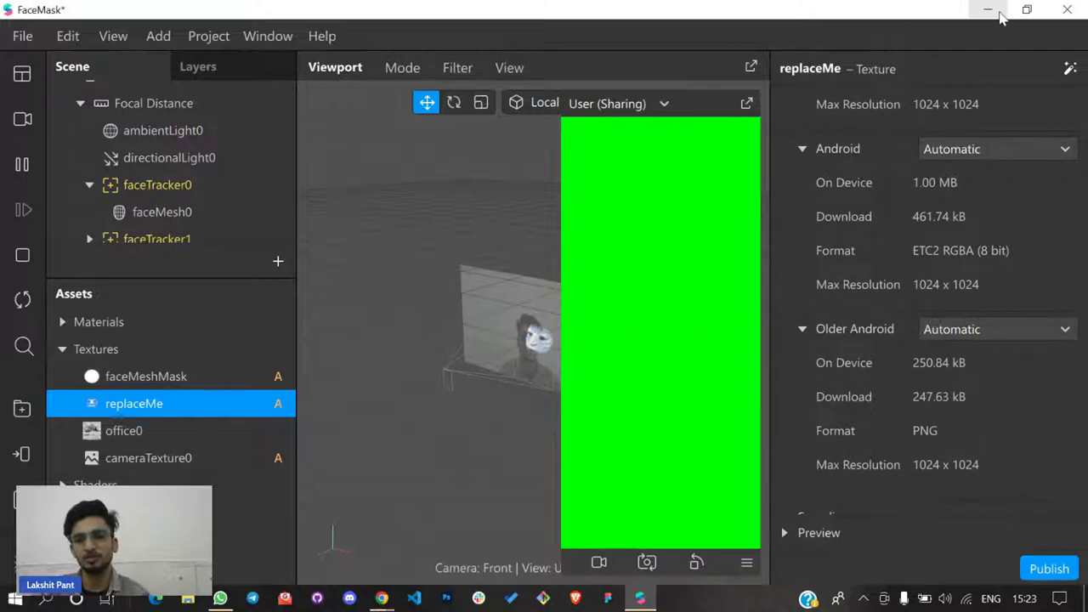
Close the FaceMask project, create a new one from the Face Distortion template, and dismiss its hint about selecting the FaceDistortion block
left_click(1067, 9)
left_click(642, 373)
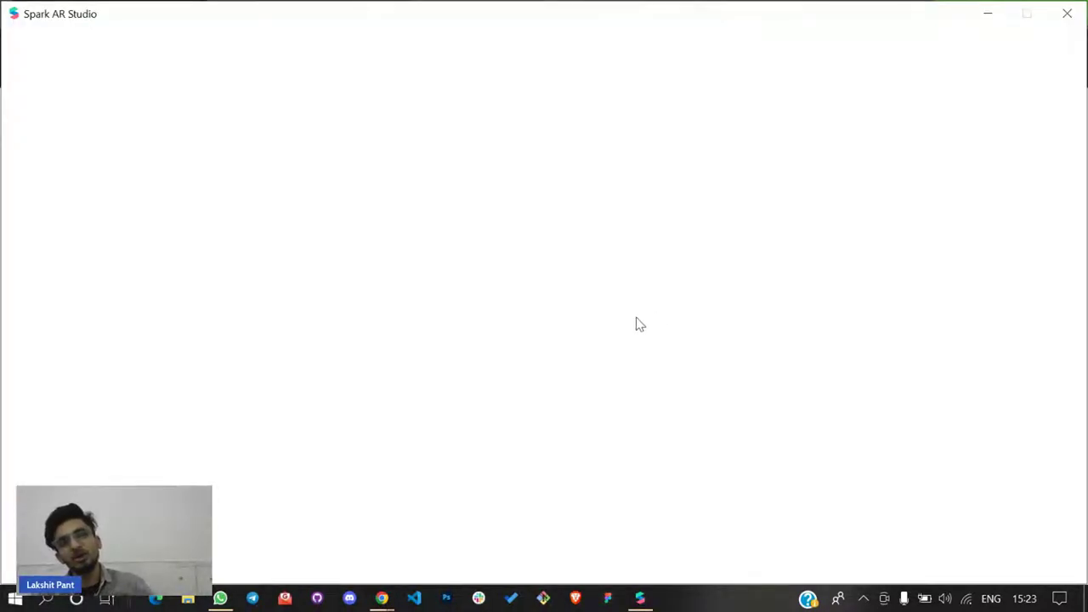
scroll(604, 348, "down", 3)
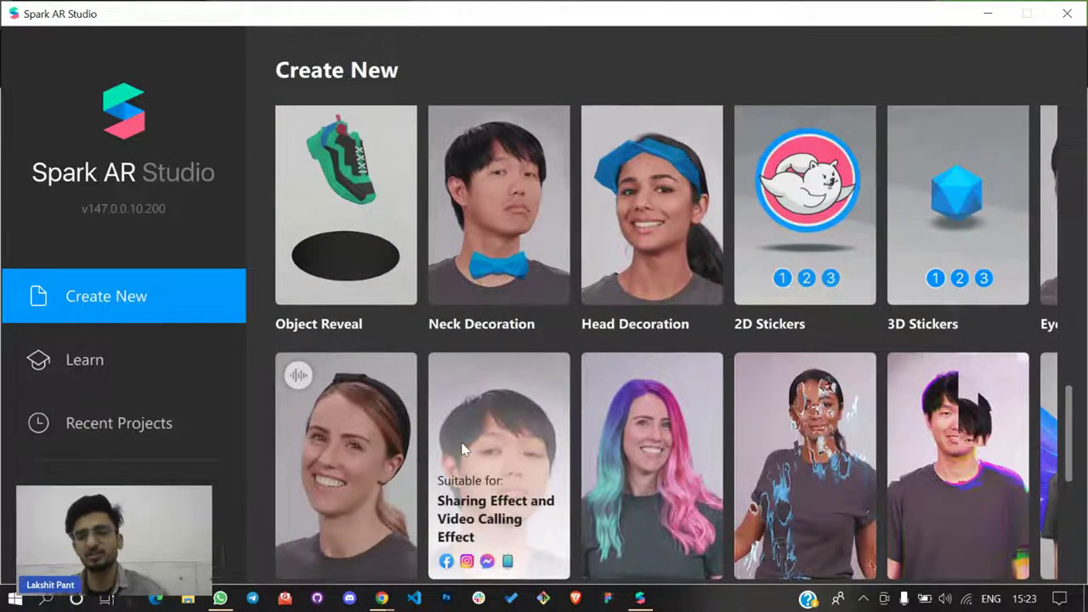
left_click(423, 484)
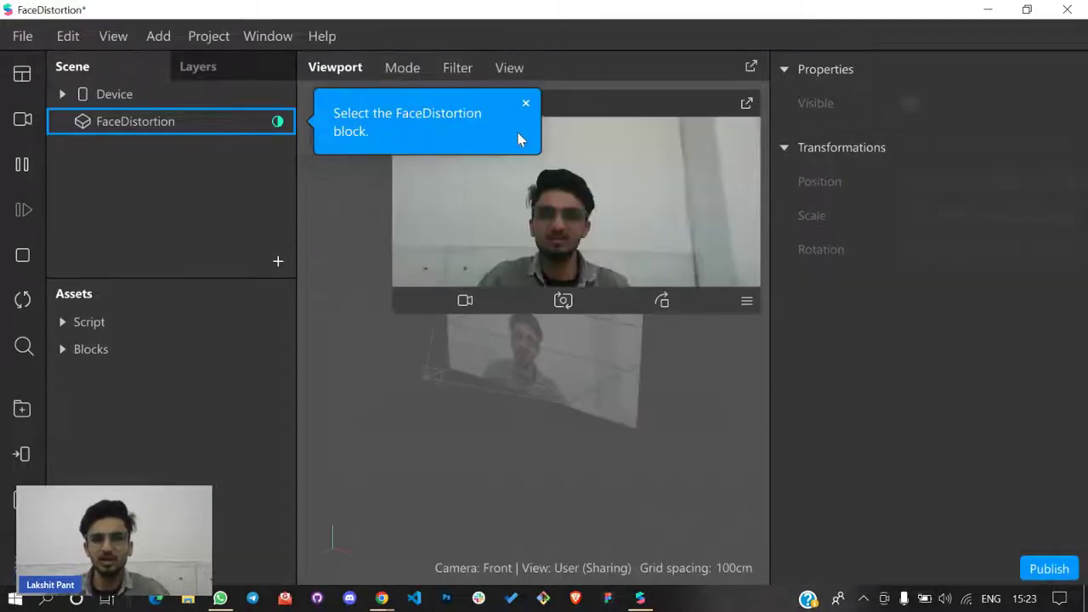
left_click(525, 104)
Undock and enlarge the User (Sharing) simulator preview, and place it beside the selected FaceDistortion block's properties
left_click_drag(618, 314, 586, 486)
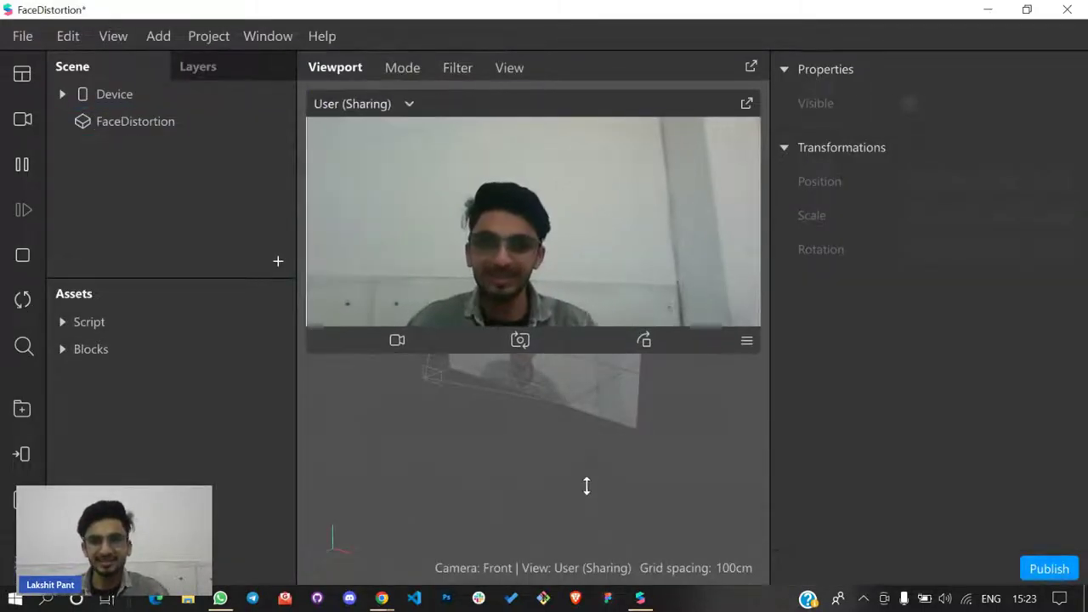
left_click(746, 103)
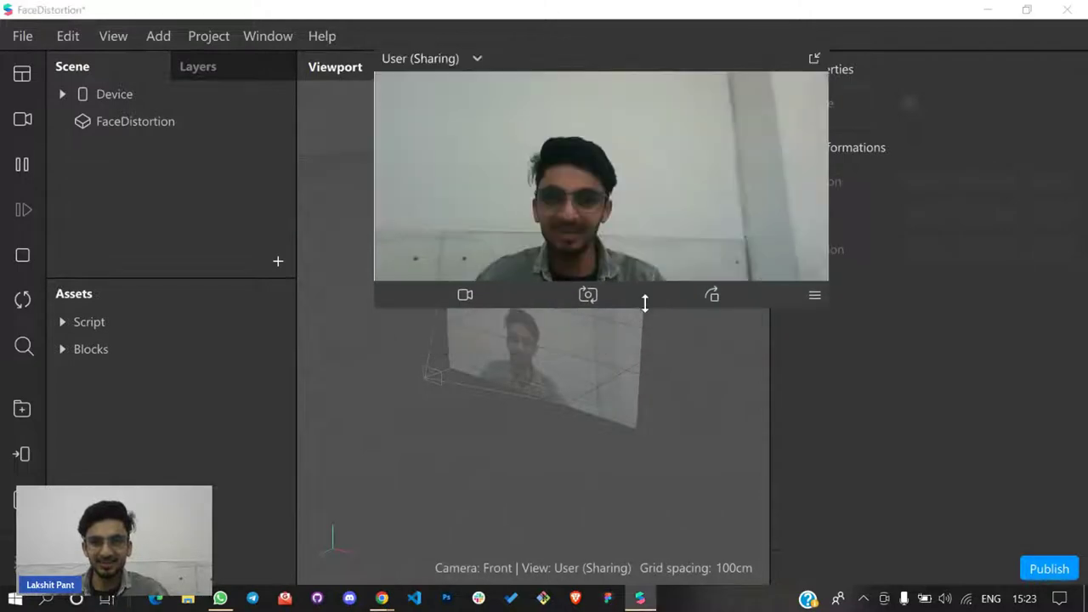
left_click_drag(644, 306, 649, 544)
left_click_drag(797, 40, 416, 175)
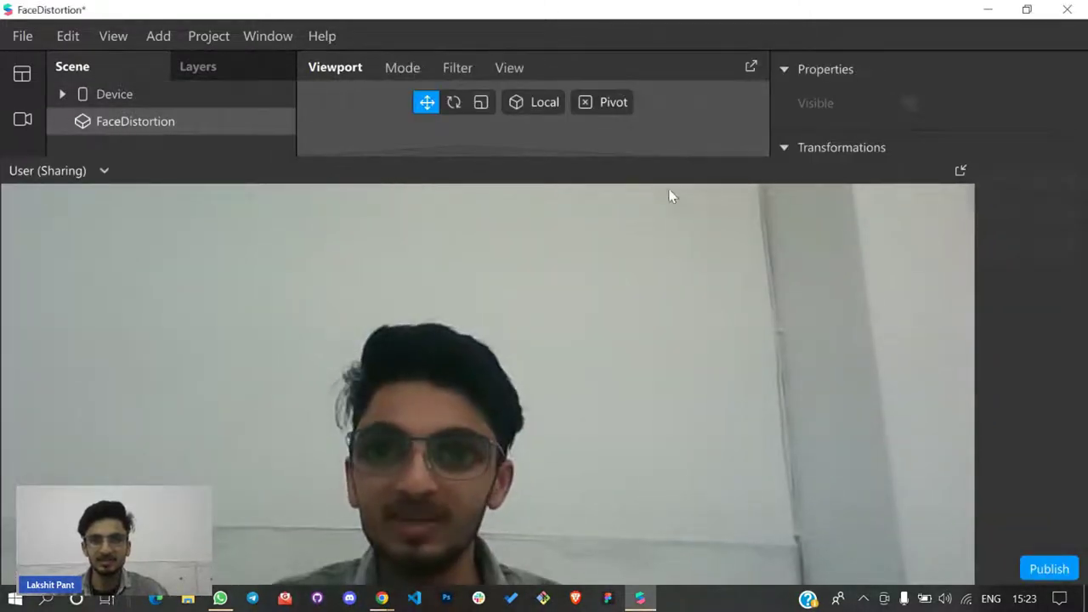
left_click_drag(584, 157, 498, 10)
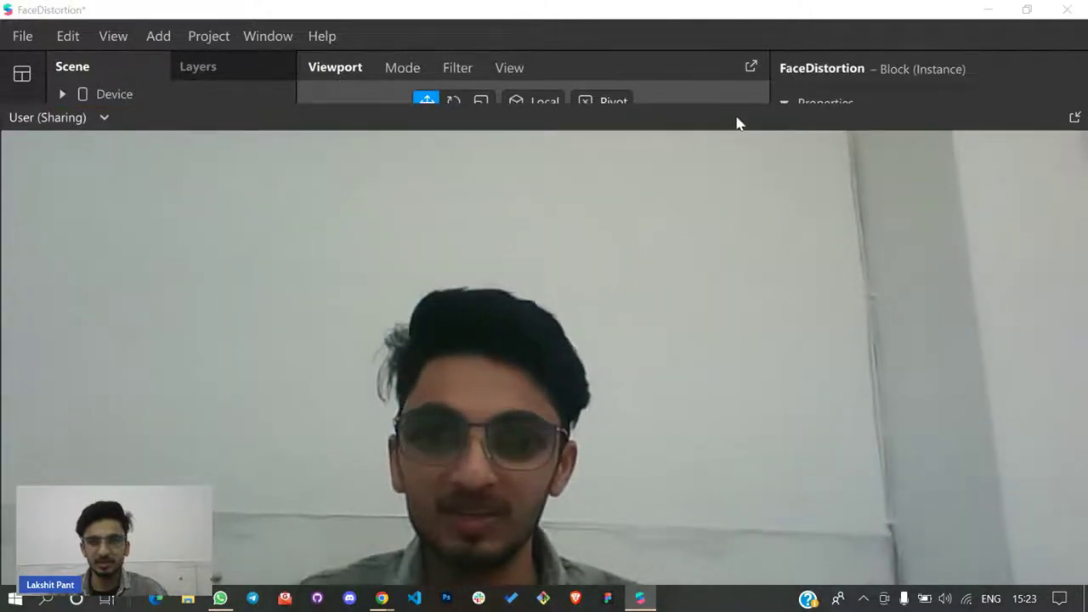
left_click_drag(740, 124, 365, 29)
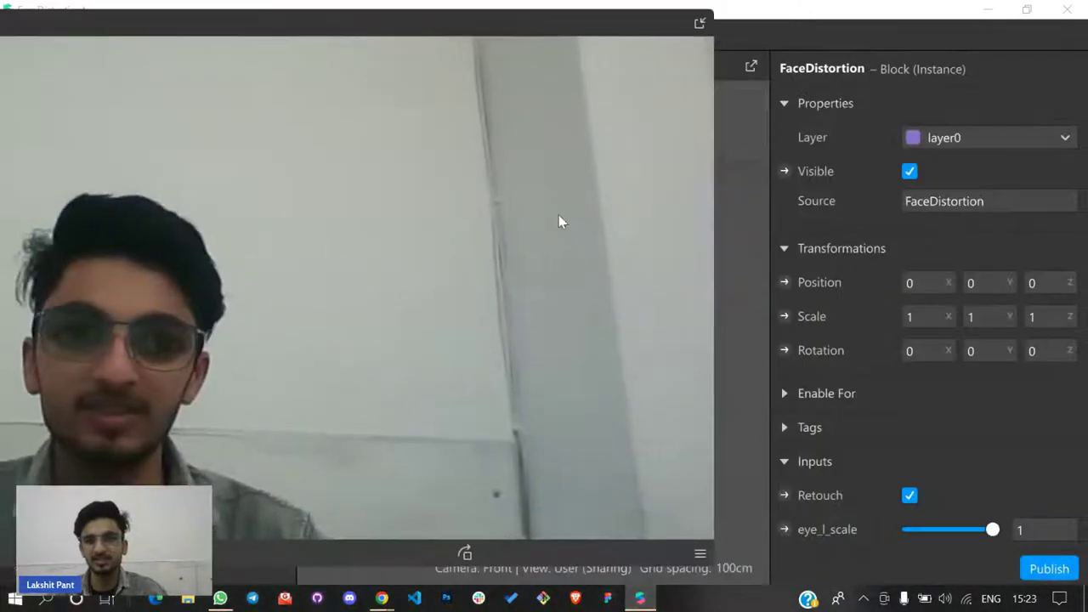
Set the FaceDistortion block's eye_l_z input to 0.42045 and its eye_r_z input to 0.63864
scroll(847, 315, "down", 4)
left_click_drag(911, 283, 946, 289)
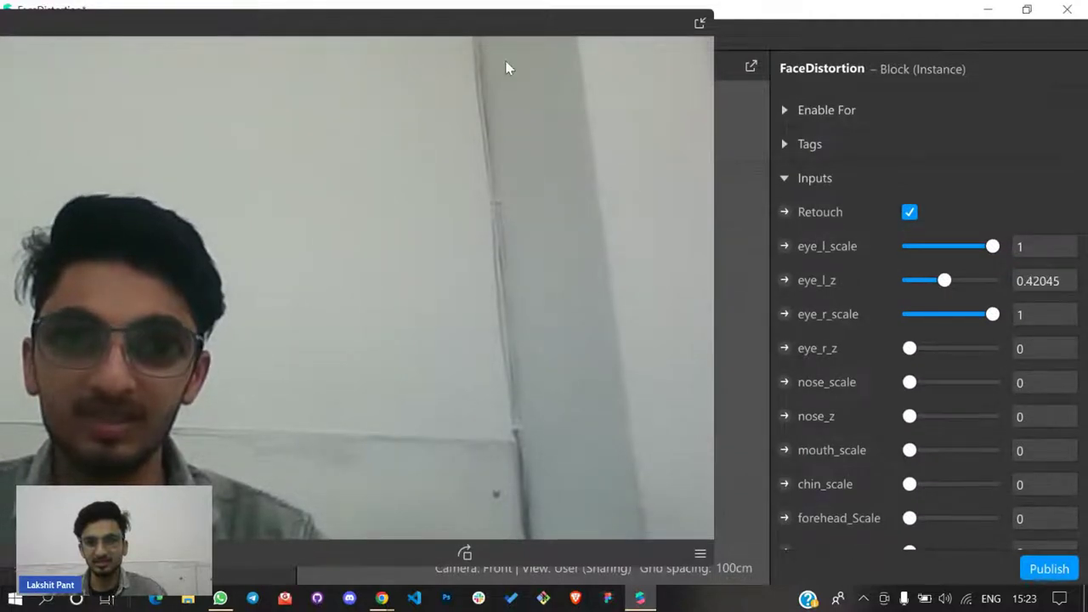
left_click_drag(516, 25, 522, 32)
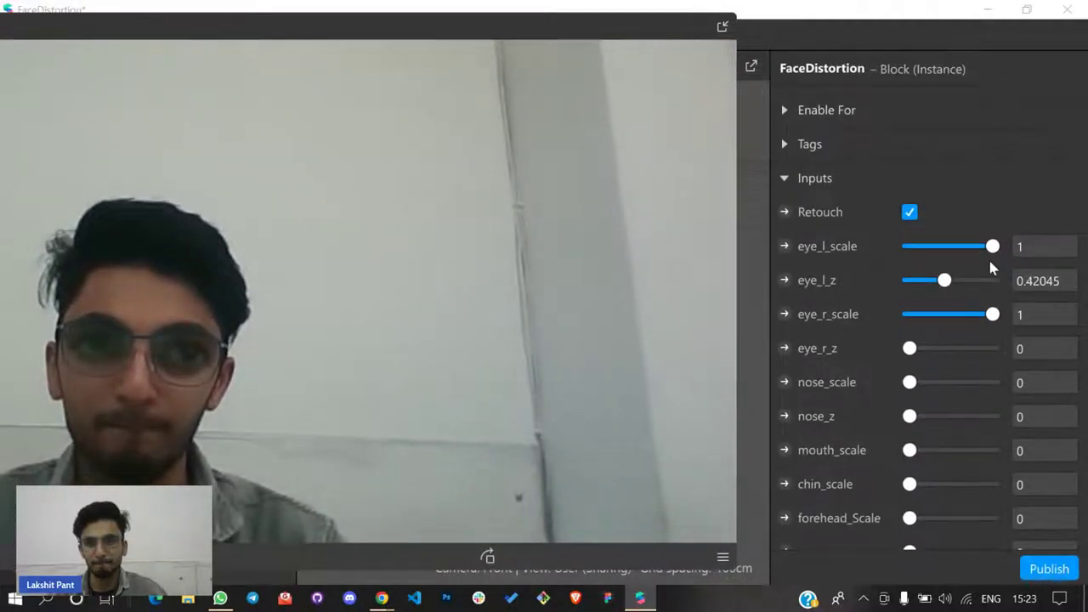
left_click_drag(909, 350, 966, 383)
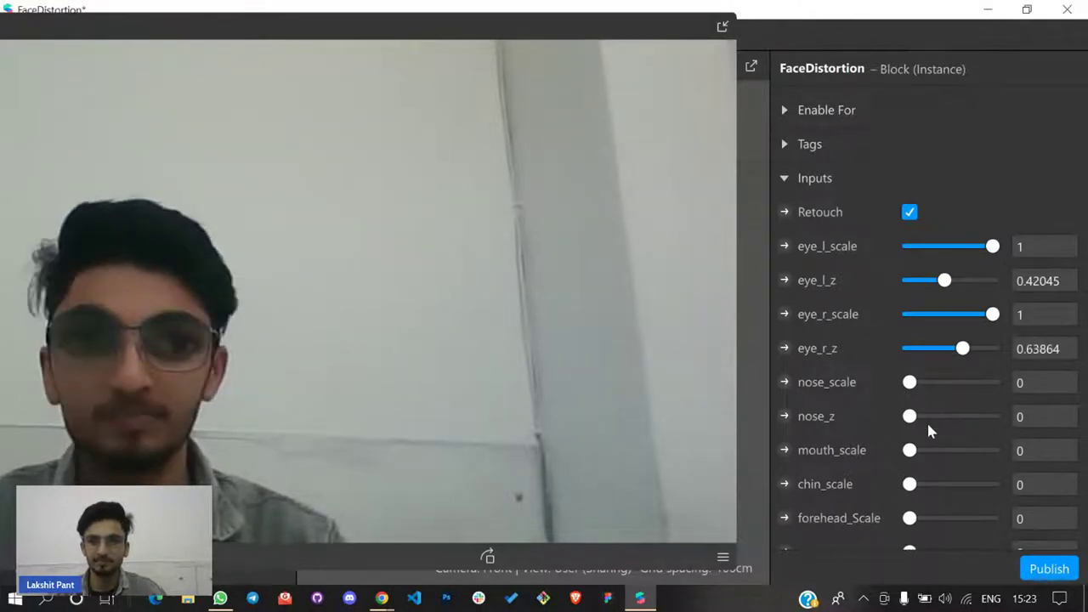
Set the FaceDistortion block's mouth_scale and chin_scale inputs to 1 and its forehead_Scale input to 0.82955
scroll(928, 431, "down", 2)
left_click_drag(911, 304, 1028, 319)
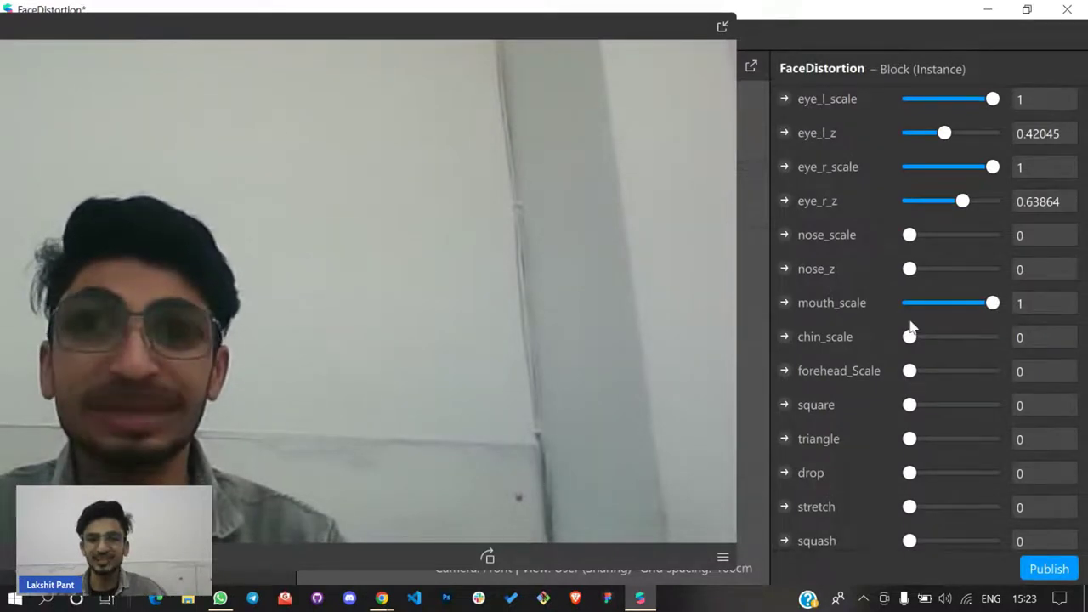
left_click_drag(914, 337, 1028, 359)
left_click_drag(909, 378, 980, 381)
Set the block's triangle input to 1, stretch to 0.475 and squash to 0.54318, and dock the simulator preview back into the viewport
scroll(912, 421, "down", 1)
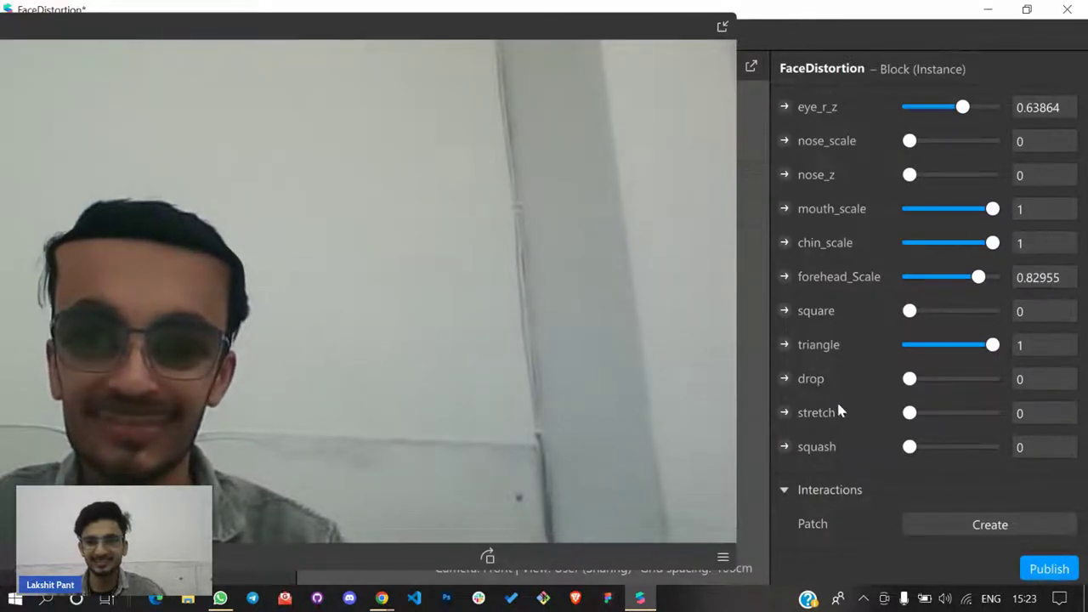
left_click_drag(909, 412, 949, 415)
left_click_drag(909, 446, 954, 448)
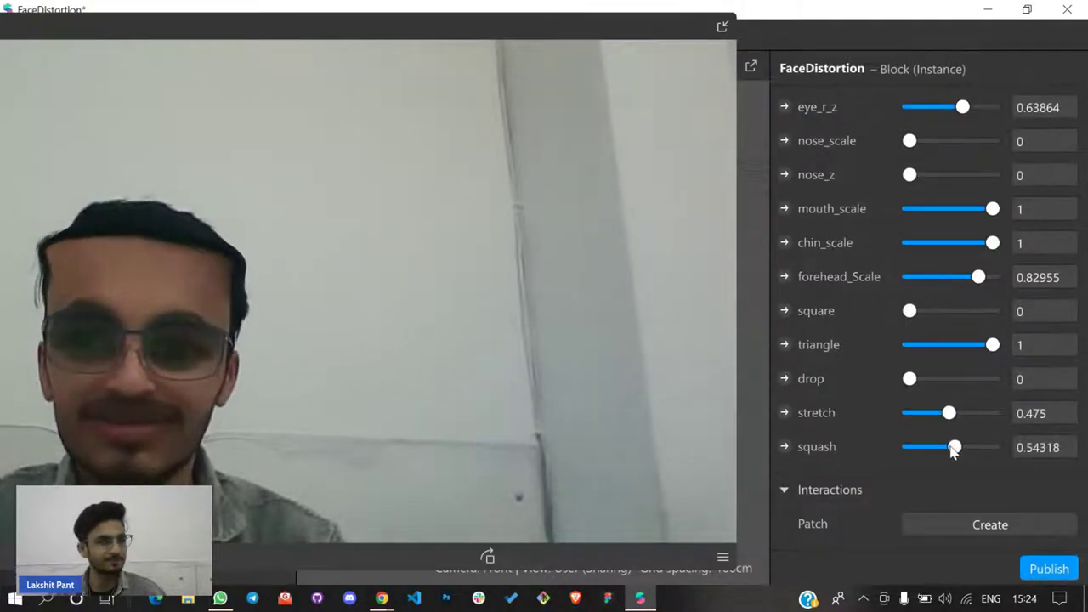
left_click(723, 27)
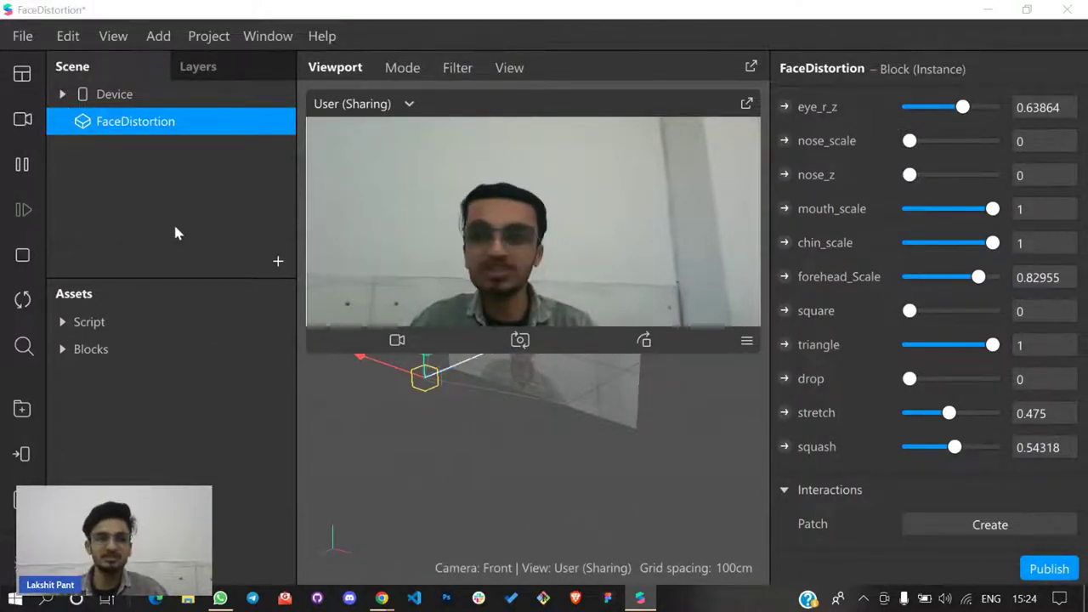
Expand Device, Camera and Focal Distance in the scene to reveal their child objects
left_click(63, 95)
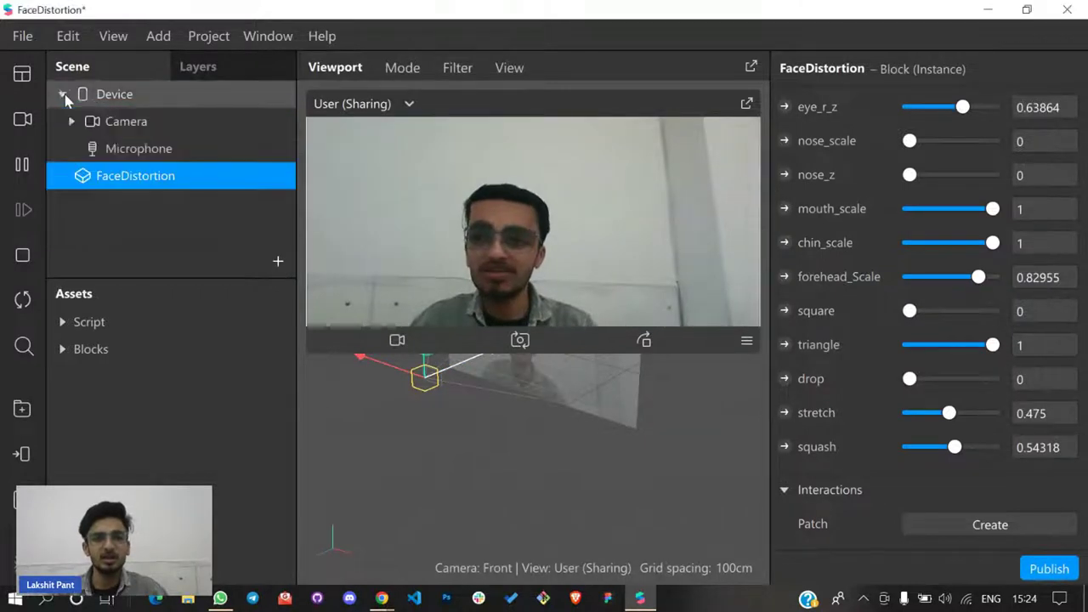
left_click(72, 121)
left_click(80, 149)
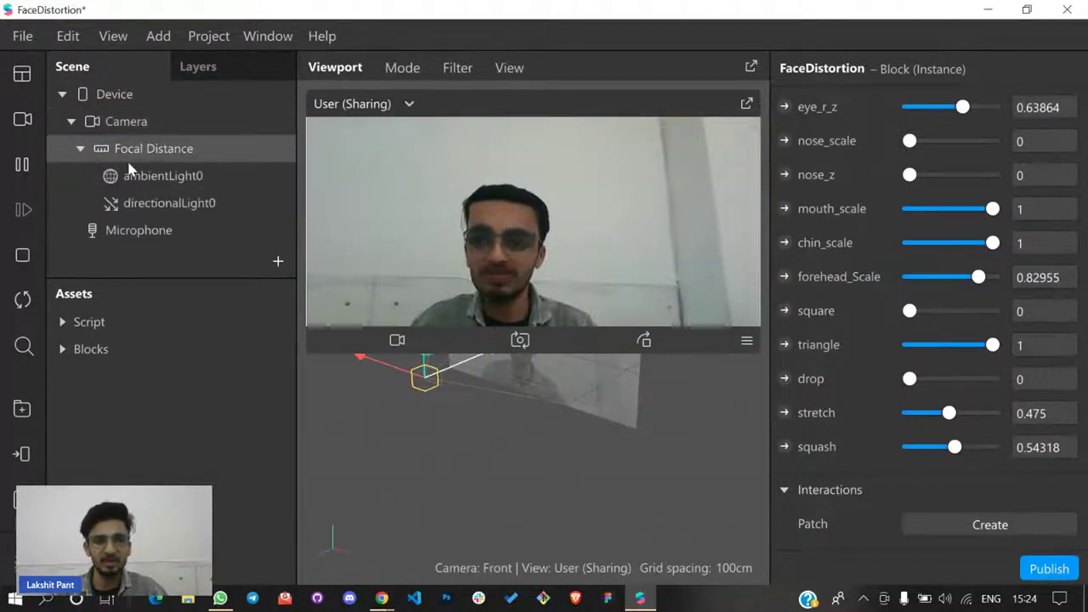
Try adding a face mesh with a face tracker to the scene, and remove both
scroll(213, 178, "down", 1)
left_click(277, 261)
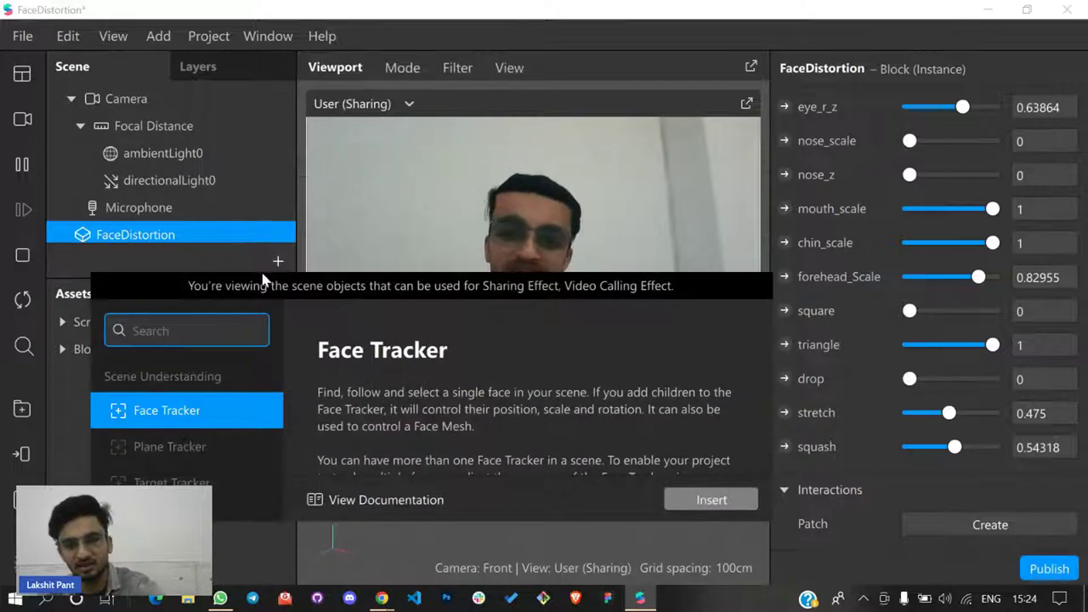
type("fa")
key("Return")
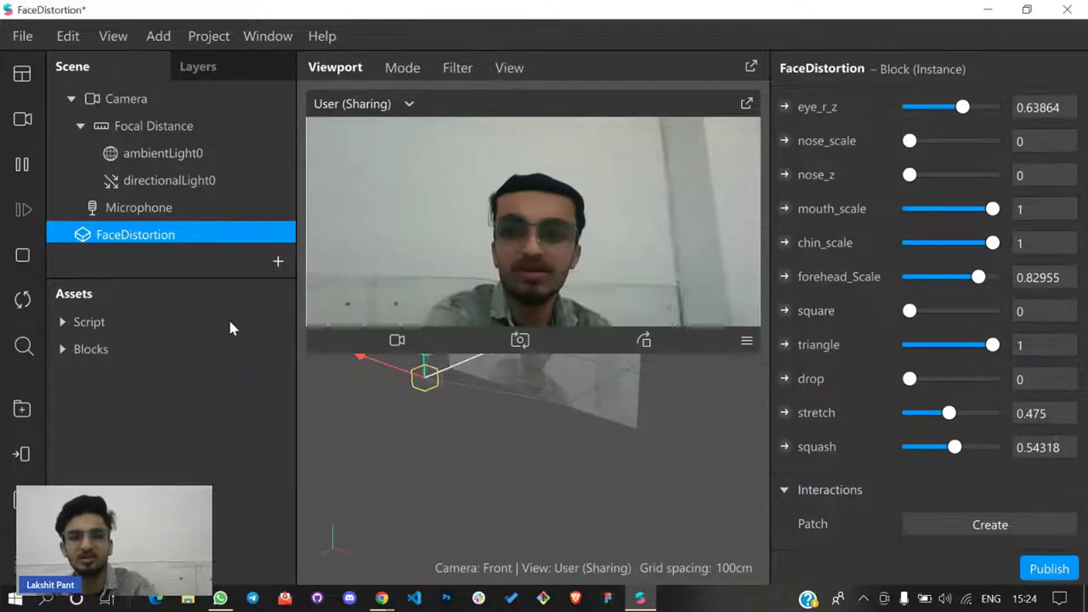
scroll(173, 187, "down", 2)
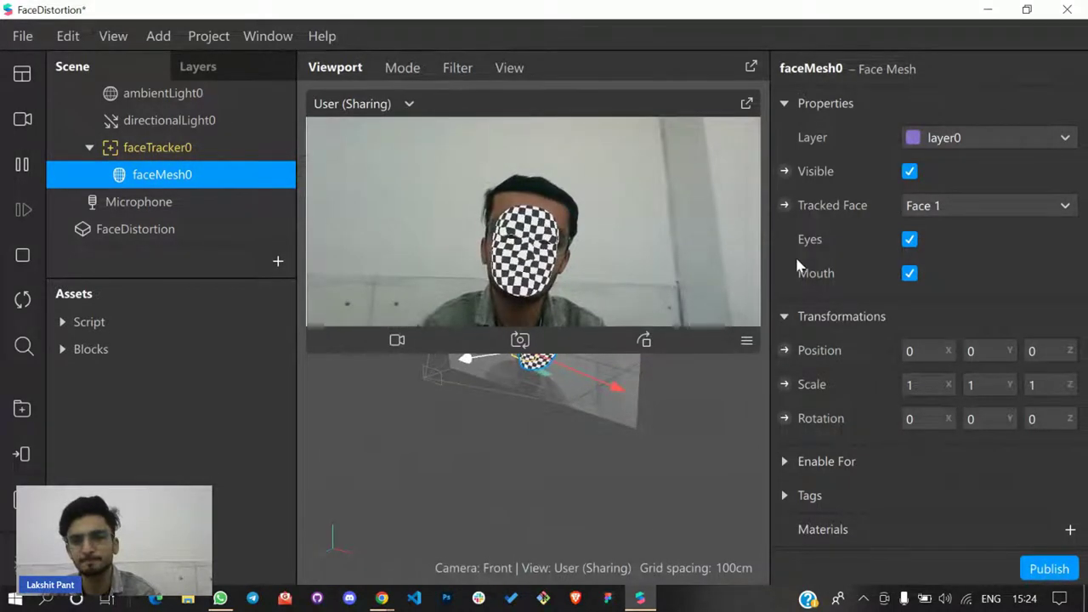
left_click(754, 269)
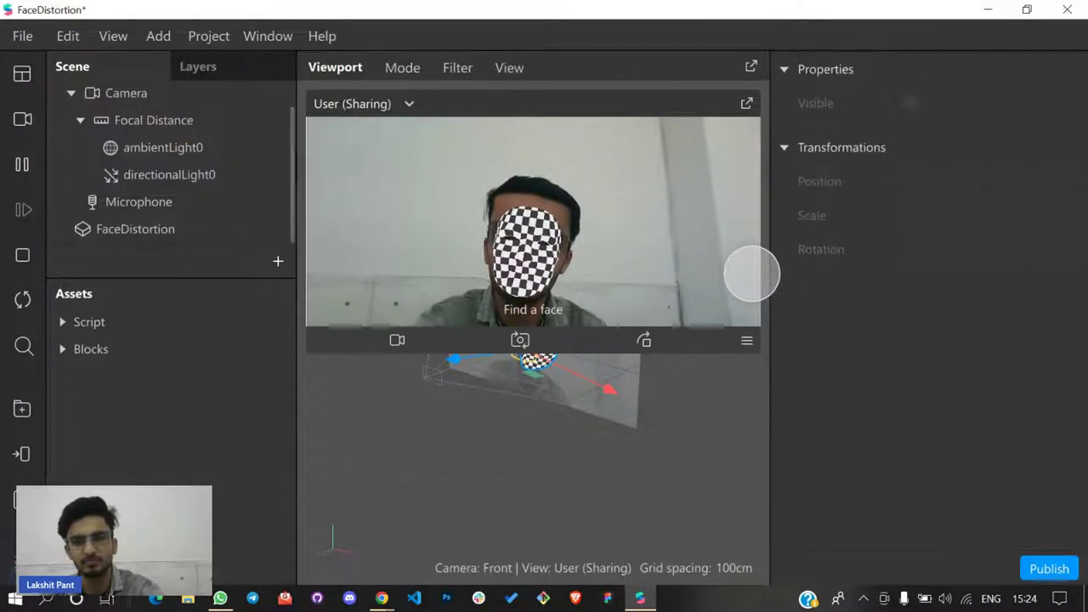
left_click(255, 230)
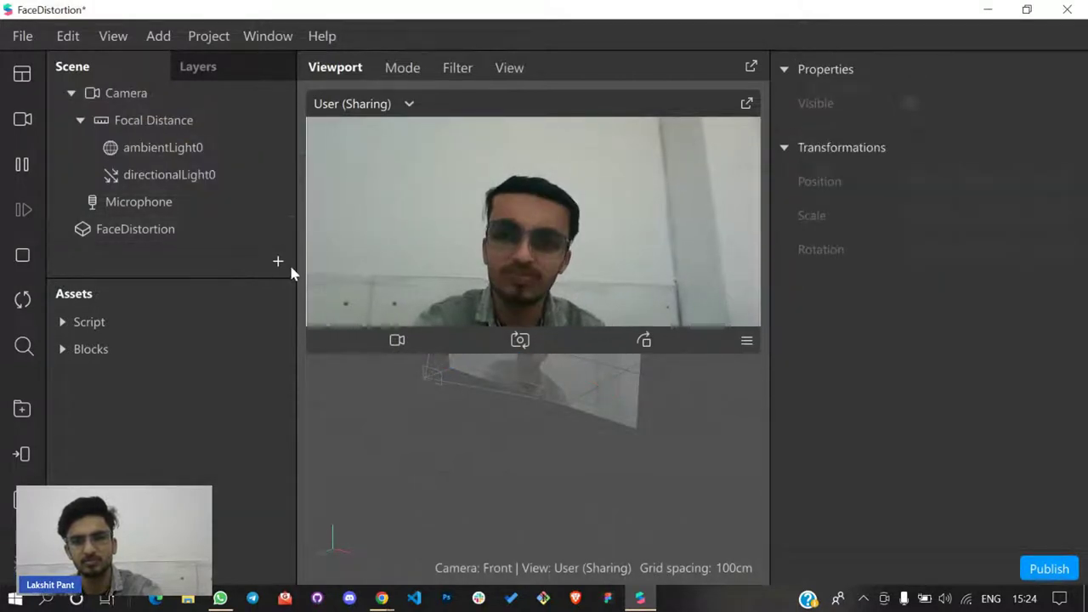
Add a rectangle object to the scene
left_click(277, 262)
type("re")
key("Return")
left_click(184, 222)
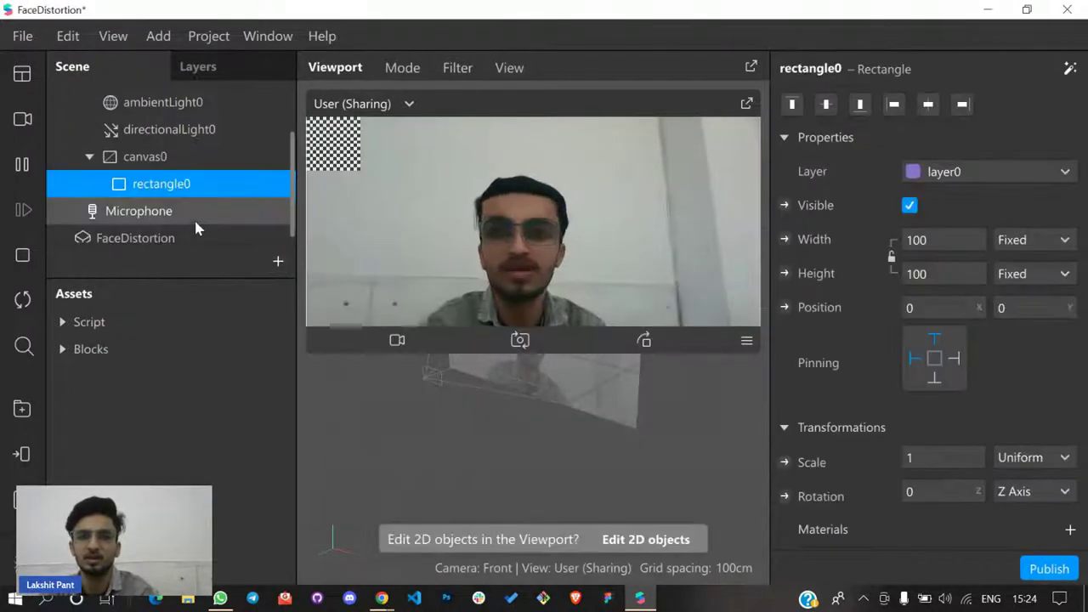
Make the rectangle fill the whole canvas by setting its width and height to 100 Relative
left_click(947, 240)
left_click(941, 274)
left_click(939, 274)
left_click(940, 308)
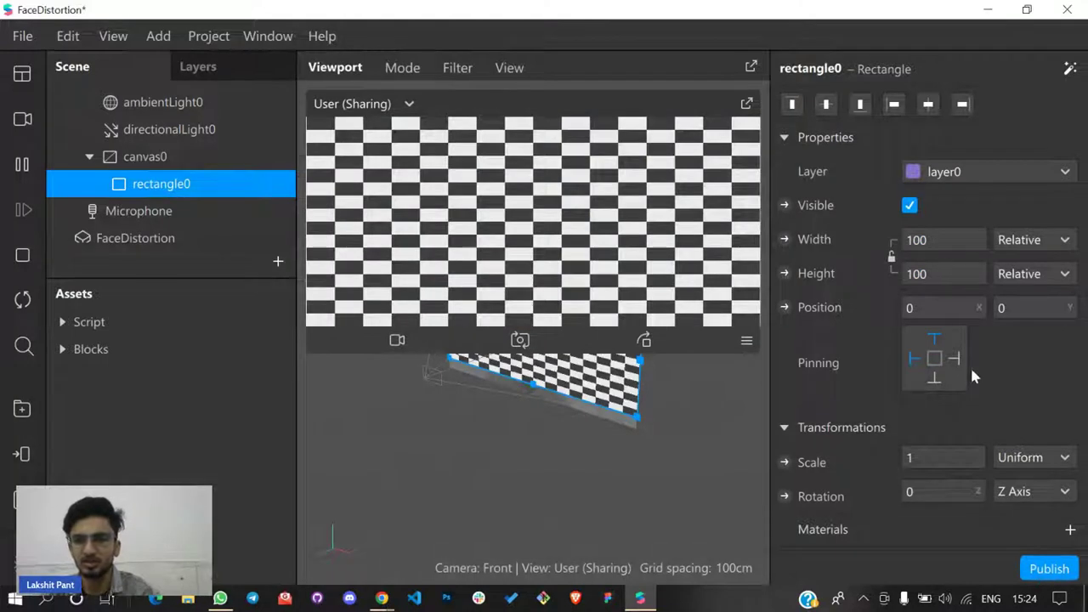
Add a new material to the rectangle and set the material's shader type to Flat
scroll(935, 370, "down", 3)
left_click(1069, 387)
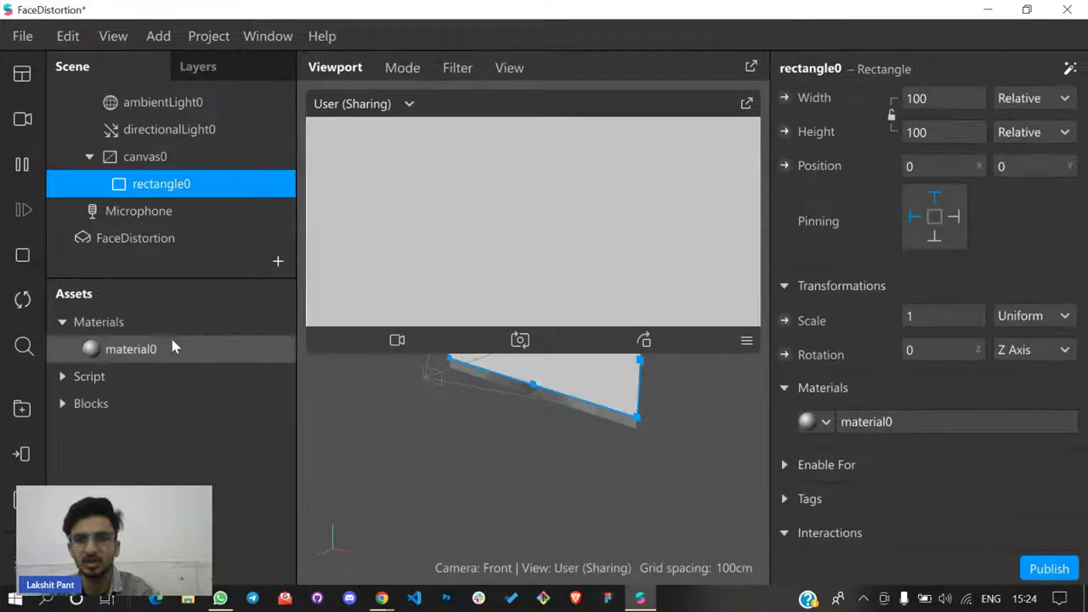
left_click(131, 348)
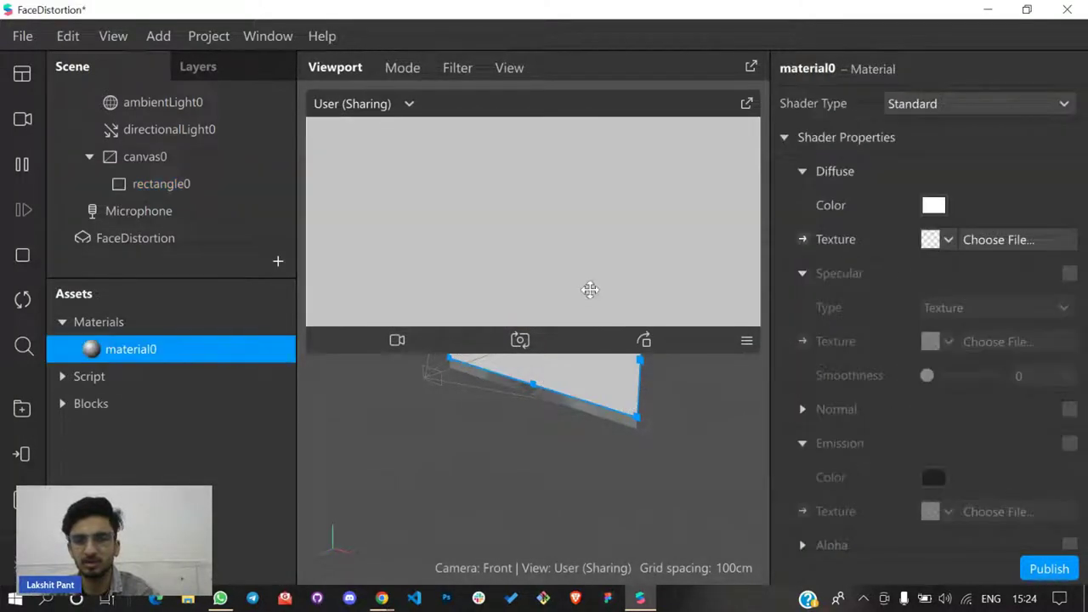
left_click(941, 105)
left_click(920, 109)
key("F2")
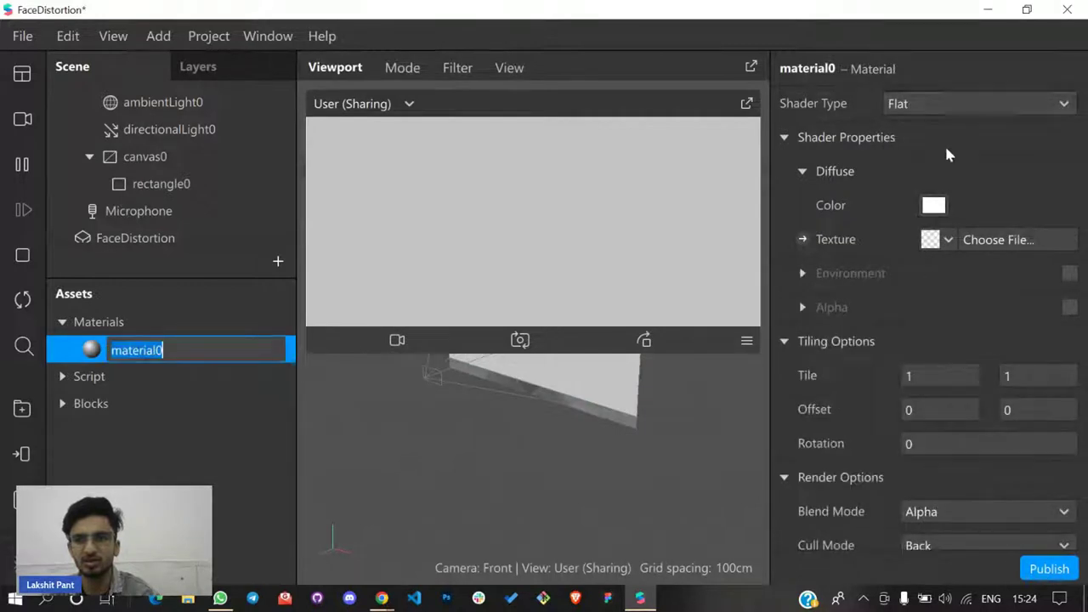
Set the diffuse color of material0 to a bright green
left_click(934, 206)
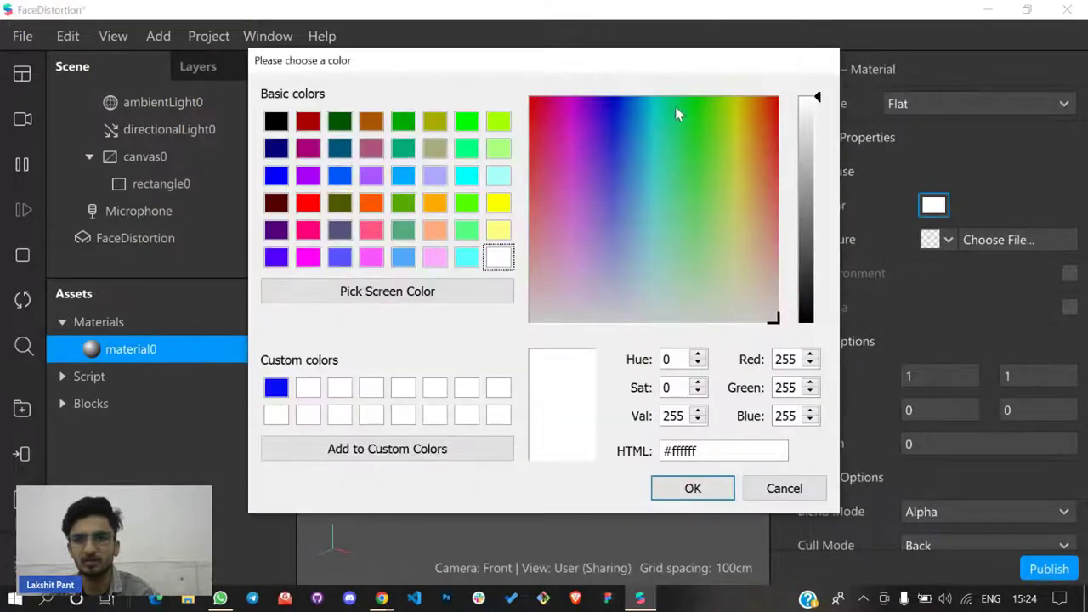
left_click_drag(669, 117, 696, 104)
left_click(815, 117)
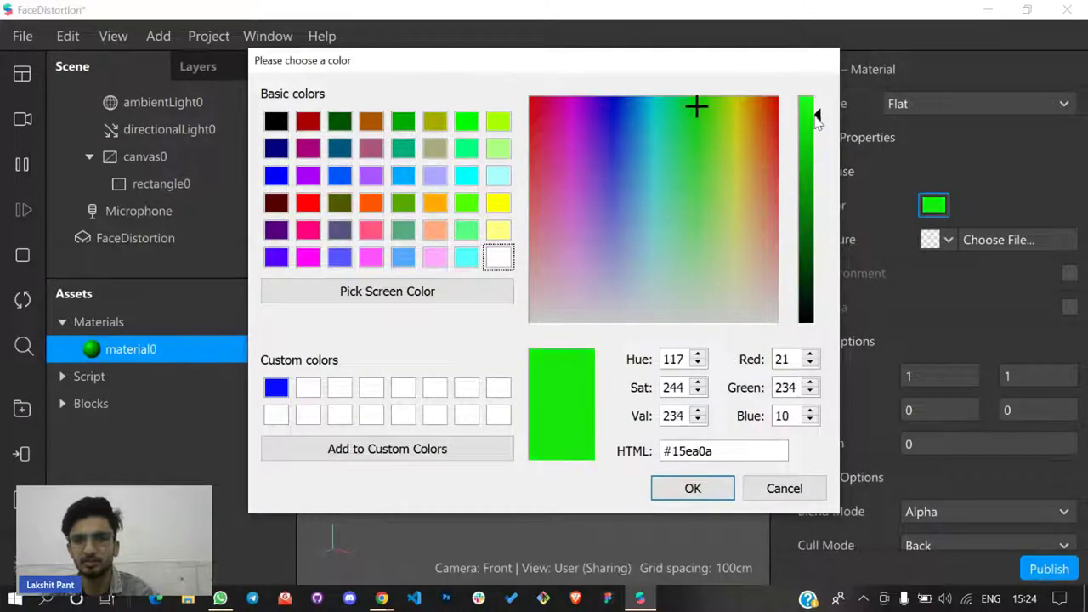
left_click(705, 104)
left_click(692, 488)
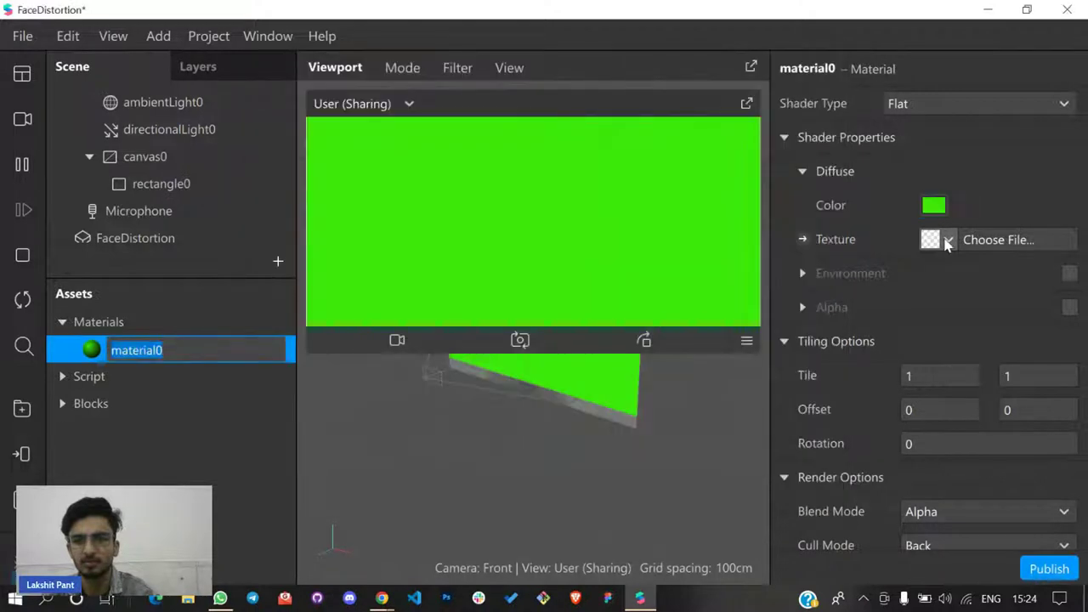
Extract the Camera's texture as a new texture asset for use in the material
left_click(948, 241)
scroll(144, 161, "up", 3)
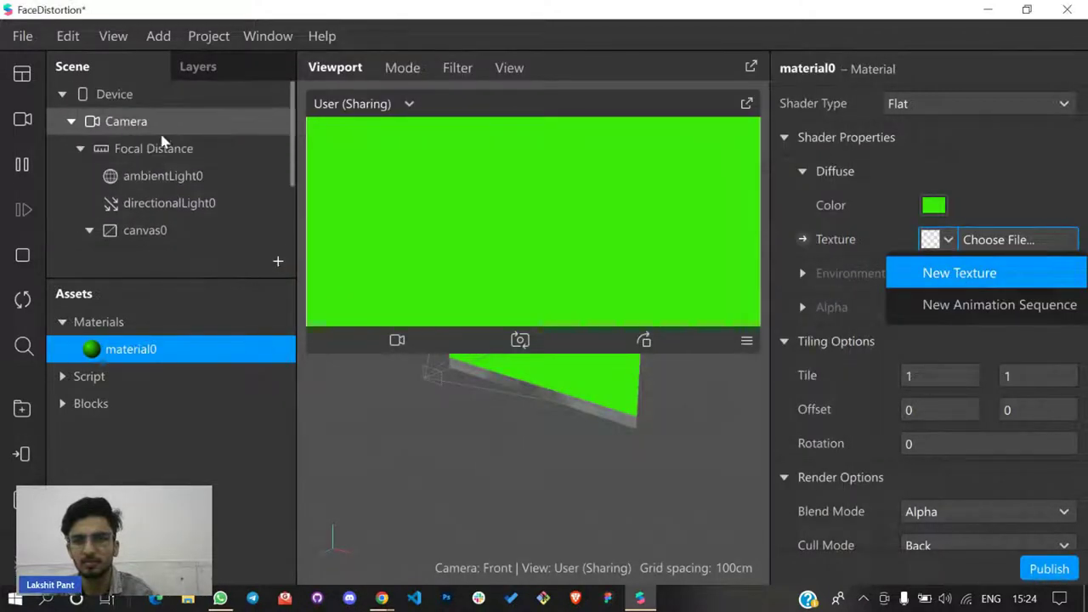
left_click(1076, 273)
left_click(1069, 317)
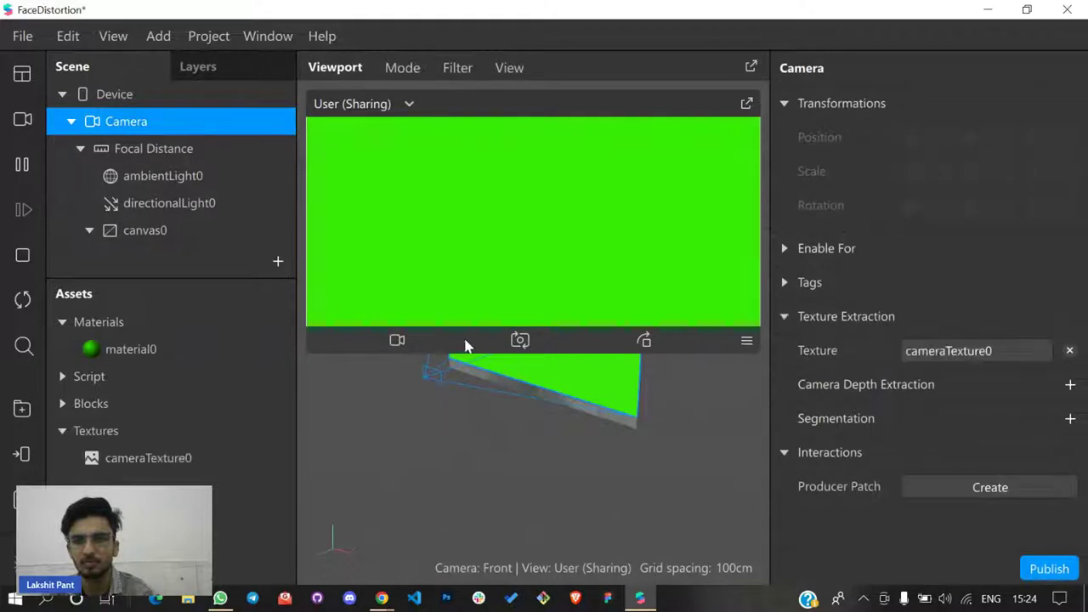
Assign cameraTexture0 as the diffuse texture of material0
left_click(136, 350)
left_click(949, 244)
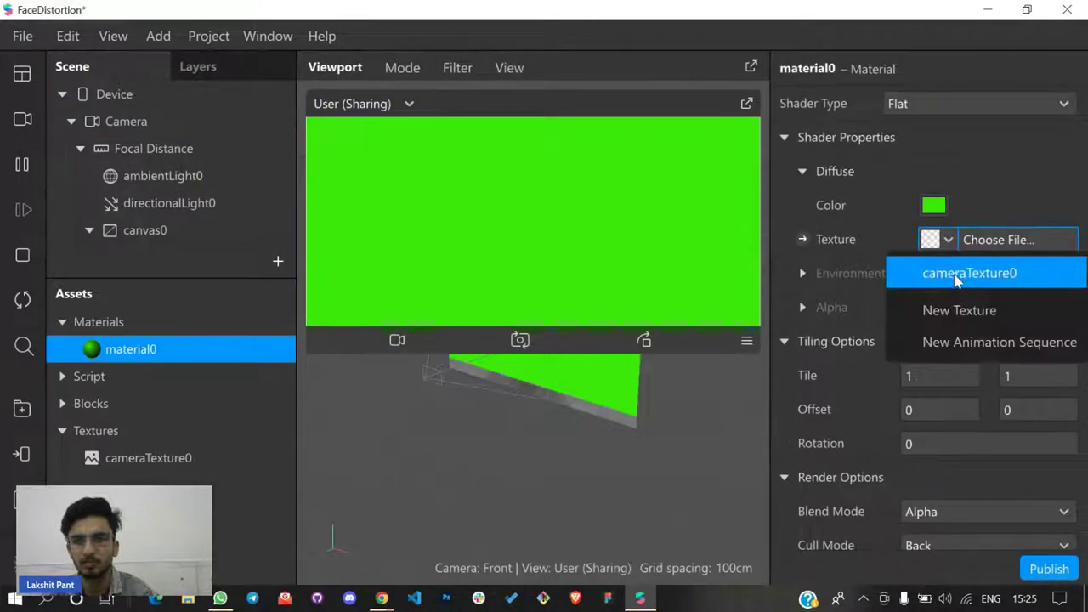
left_click(956, 270)
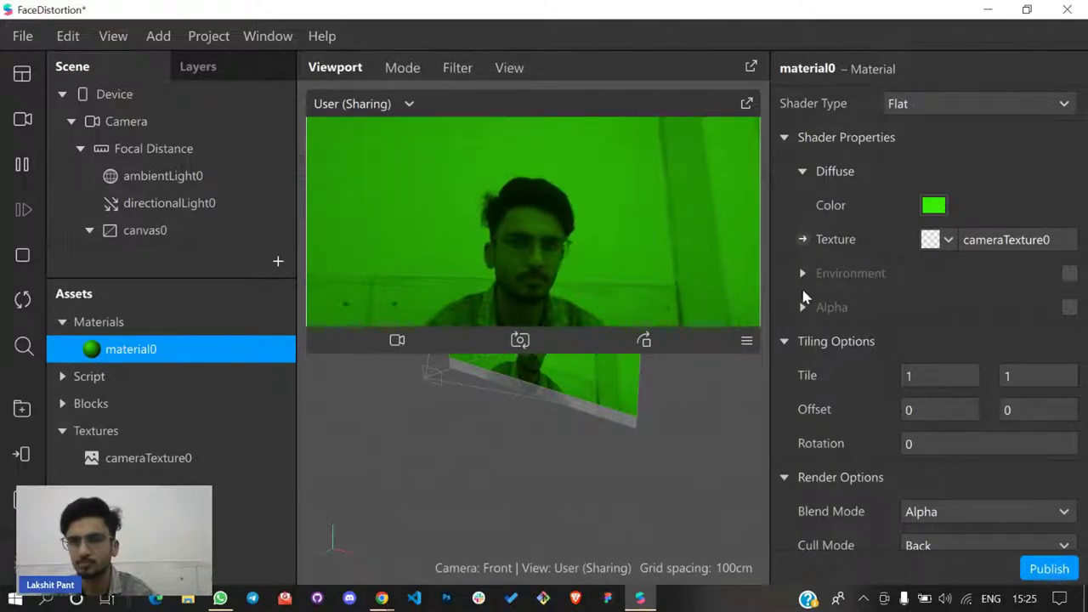
scroll(168, 197, "down", 1)
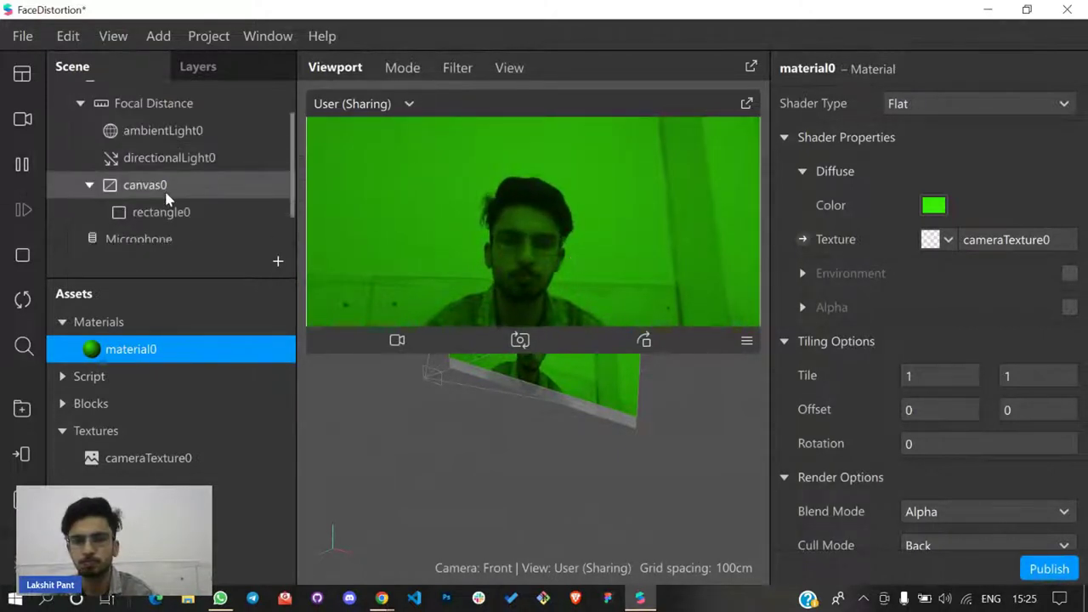
Collapse canvas0 and move it out of Focal Distance to the scene's top level, above FaceDistortion
left_click(90, 185)
left_click_drag(140, 185, 188, 221)
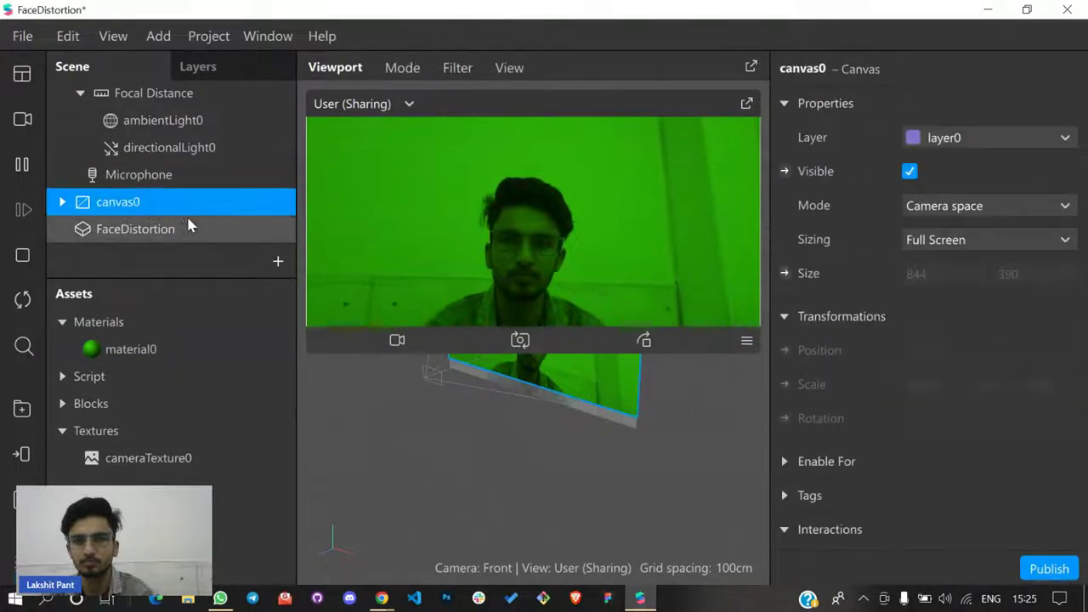
left_click(31, 316)
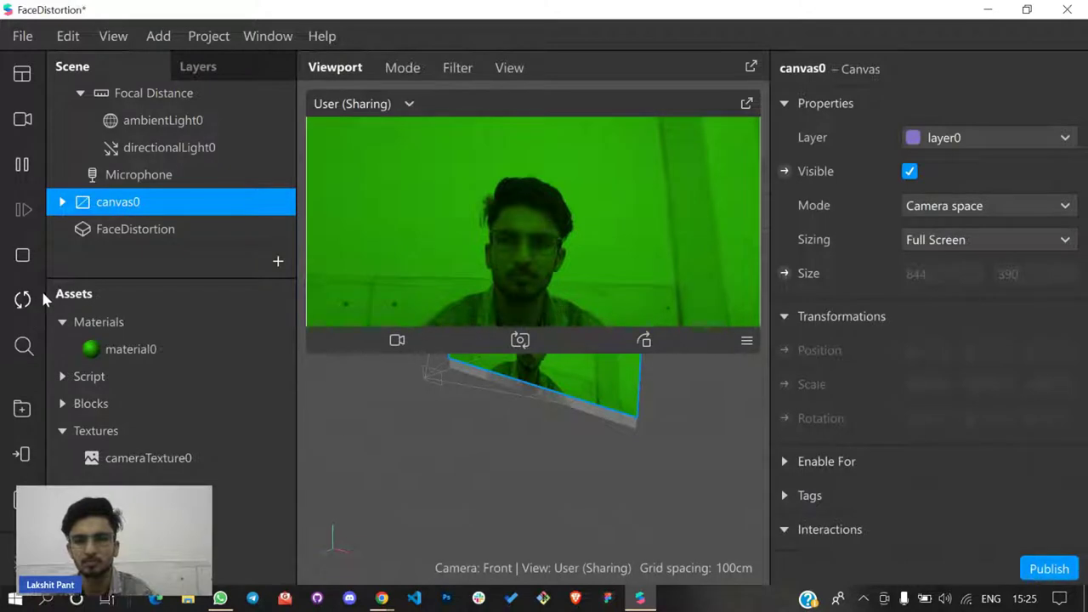
Close the FaceDistortion project and switch to the StreamYard broadcast in Chrome to check the viewer comments
left_click(1067, 9)
left_click(623, 364)
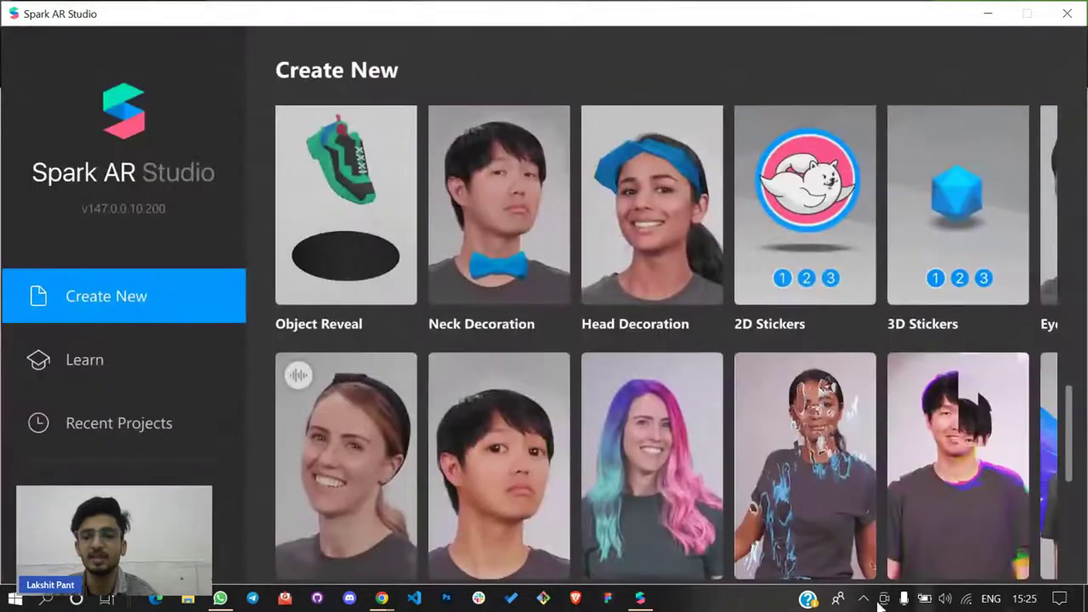
mouse_move(382, 600)
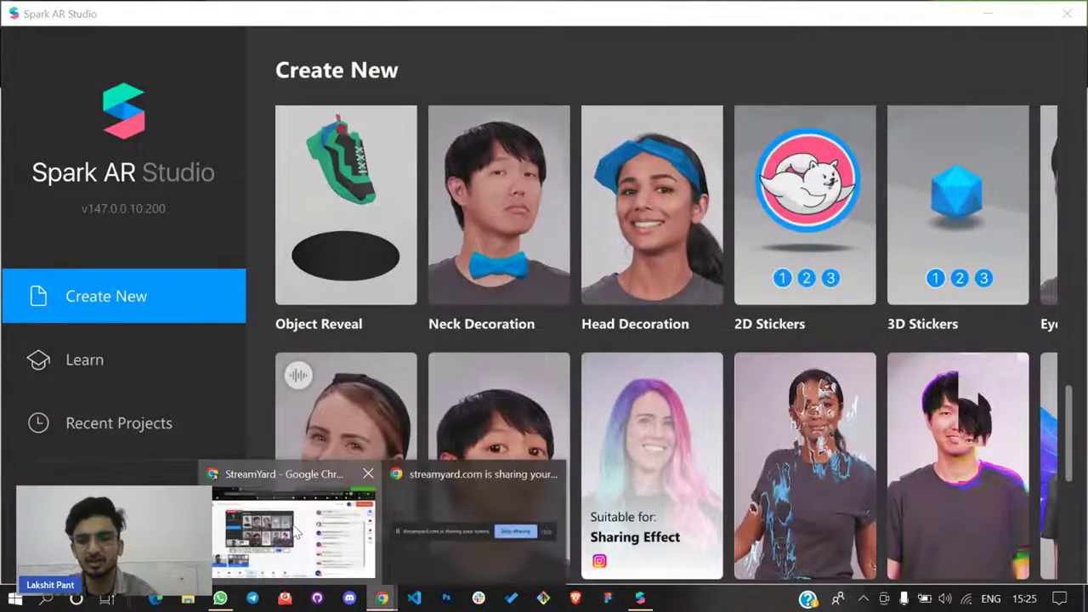
left_click(293, 535)
left_click(841, 556)
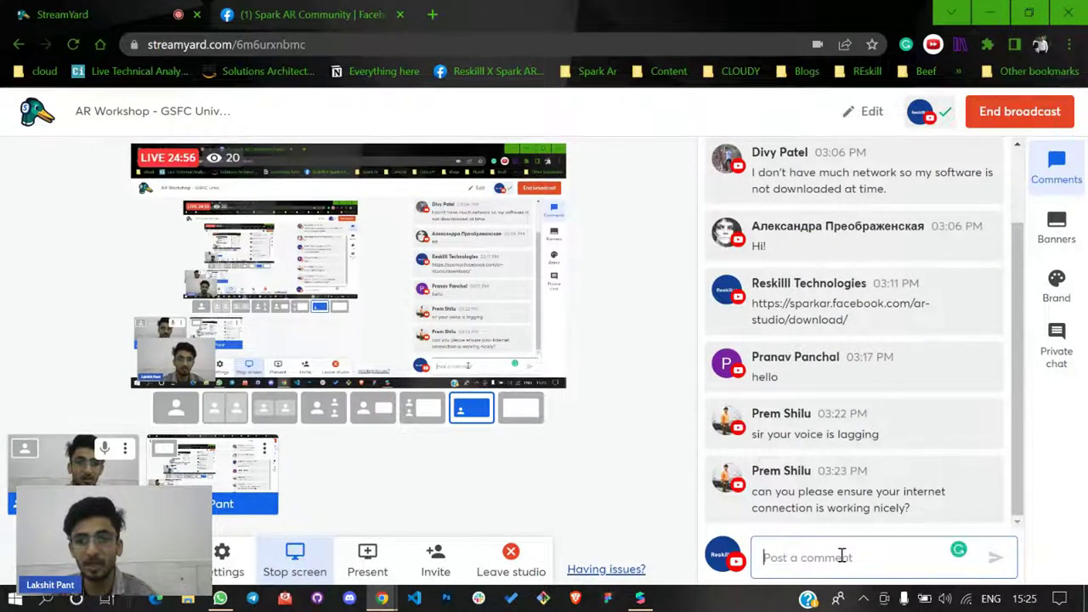
Run an internet speed test on fast.com in a new browser tab, close it and return to the StreamYard comments
left_click(431, 16)
type("fa")
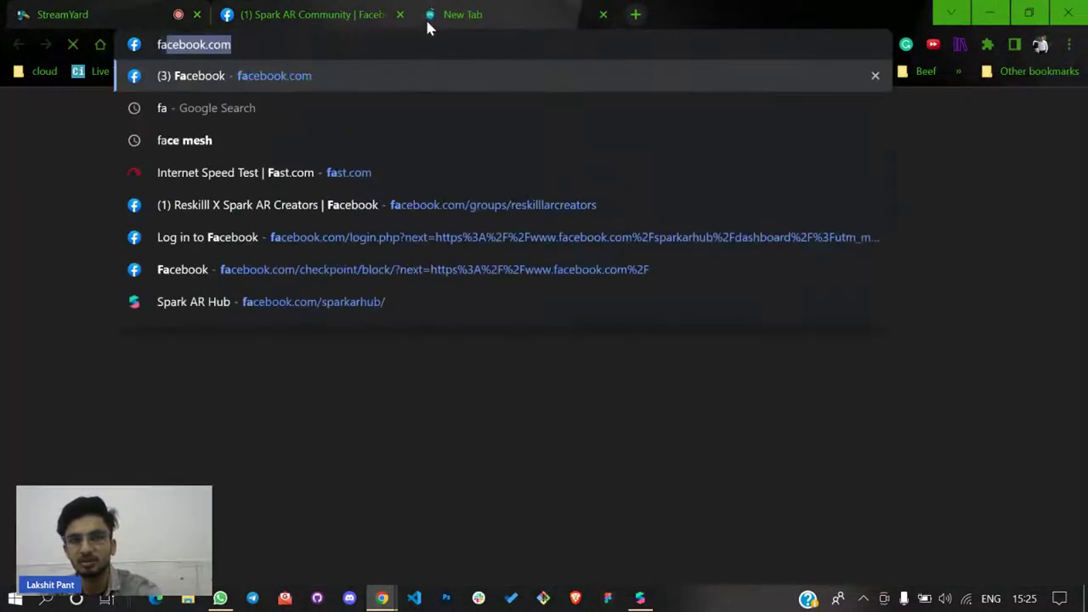
left_click(296, 167)
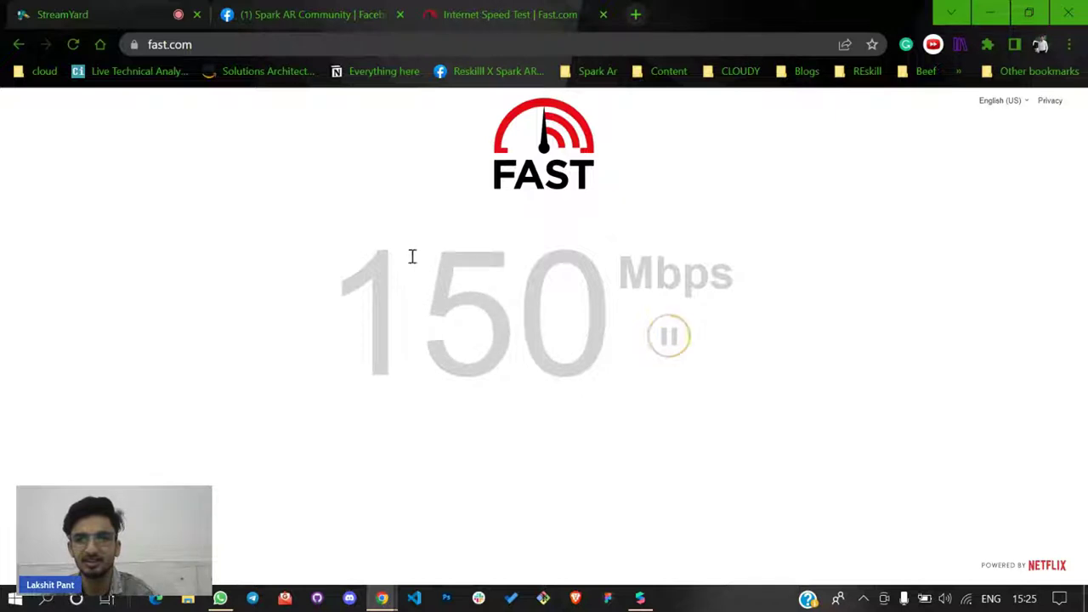
left_click(124, 7)
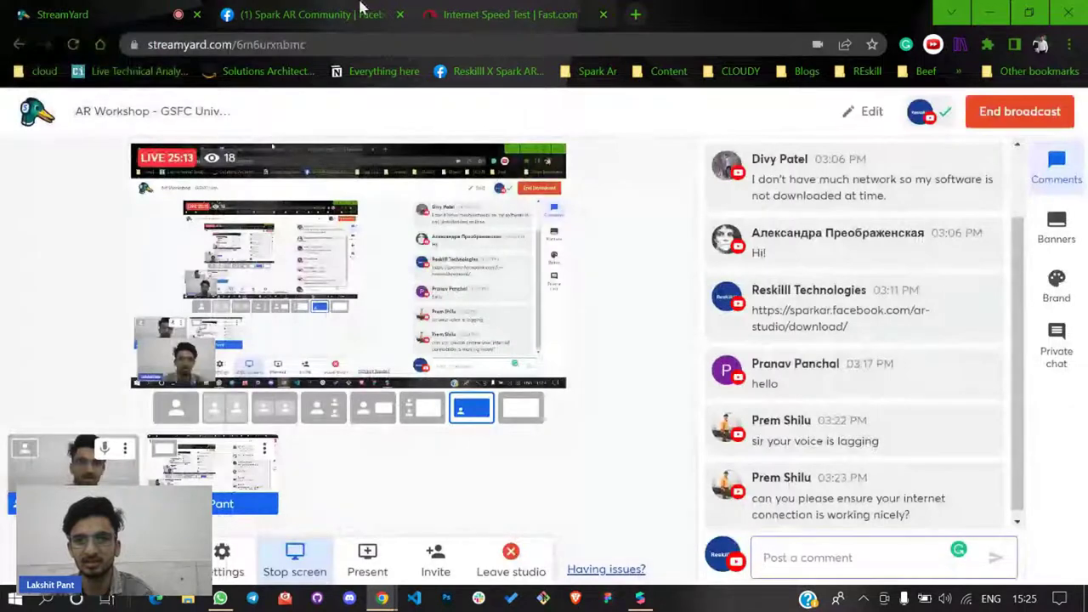
left_click(481, 8)
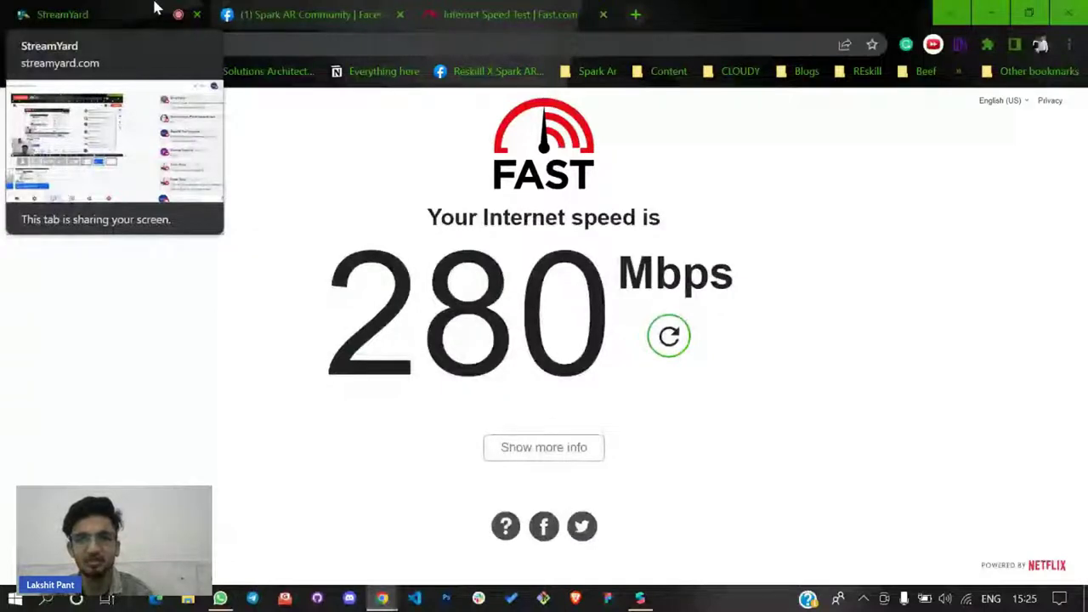
left_click(156, 8)
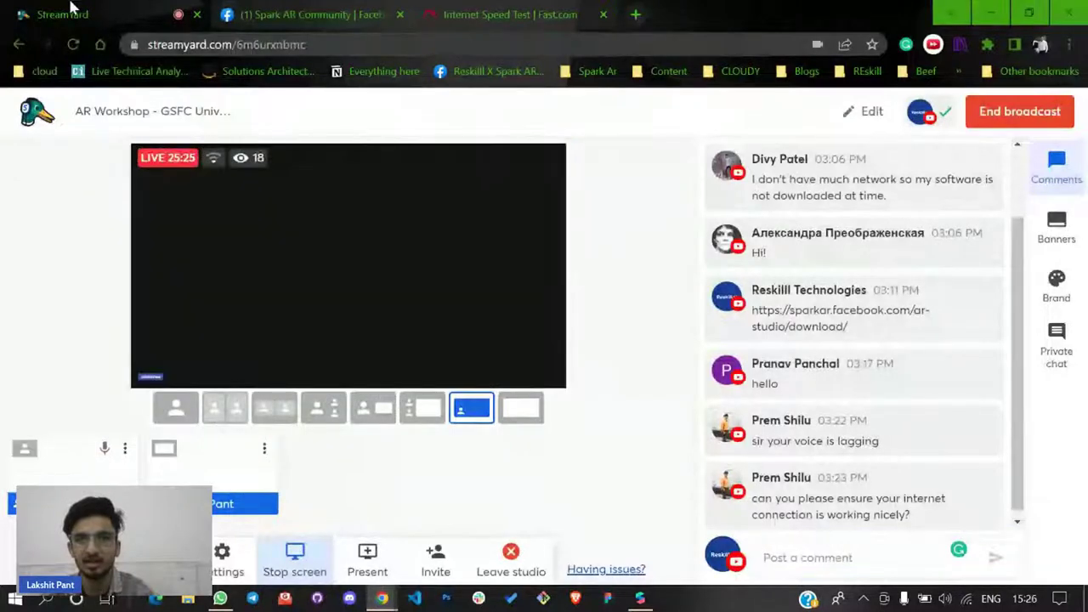
left_click(604, 16)
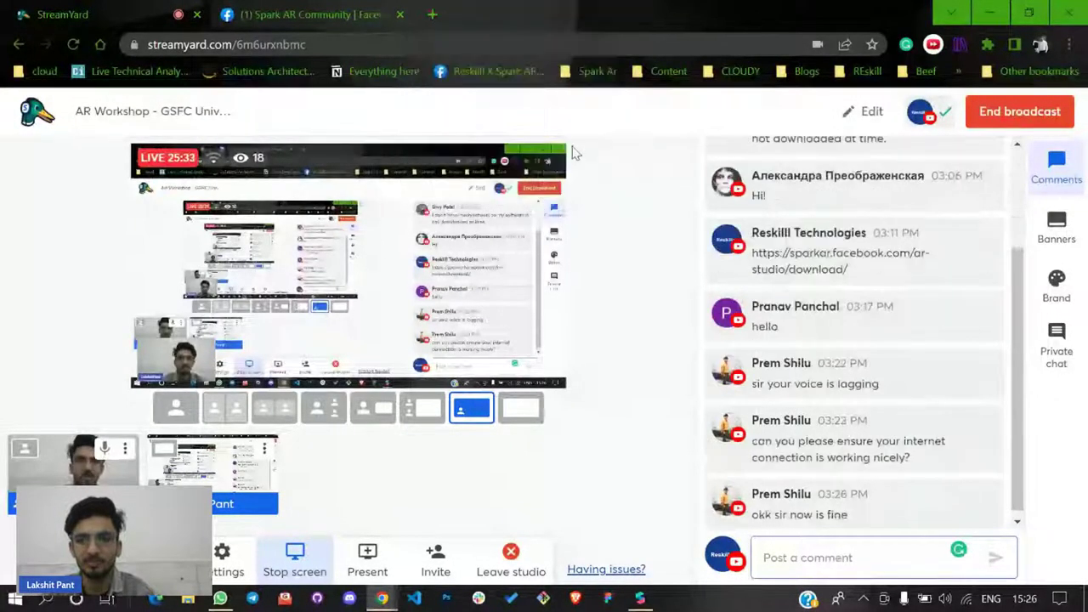
left_click(827, 557)
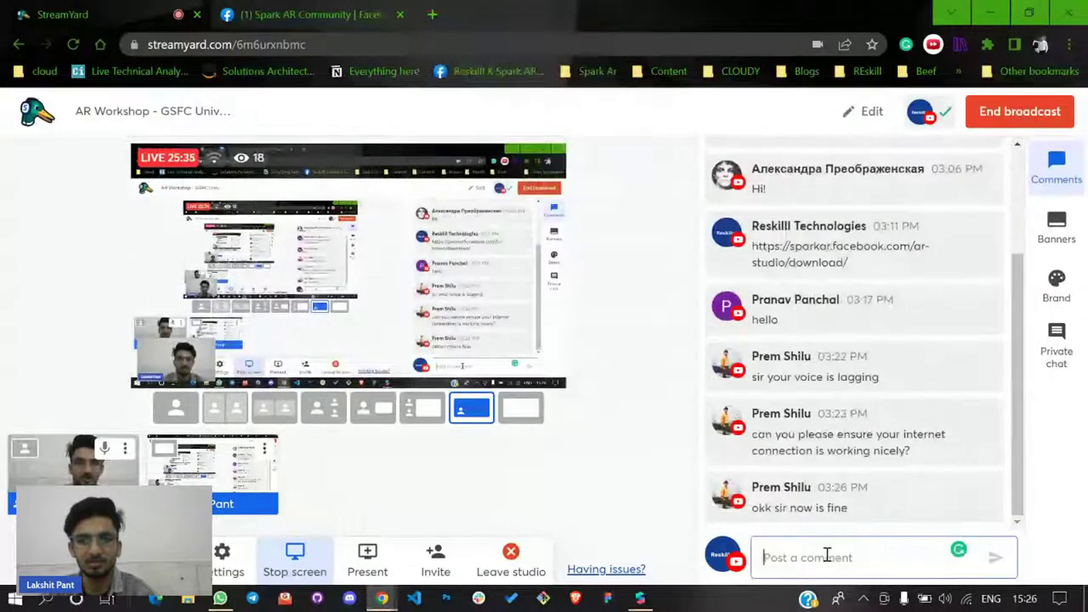
Switch back to Spark AR Studio, browse the templates and create a new Sharing Effect project
left_click(640, 599)
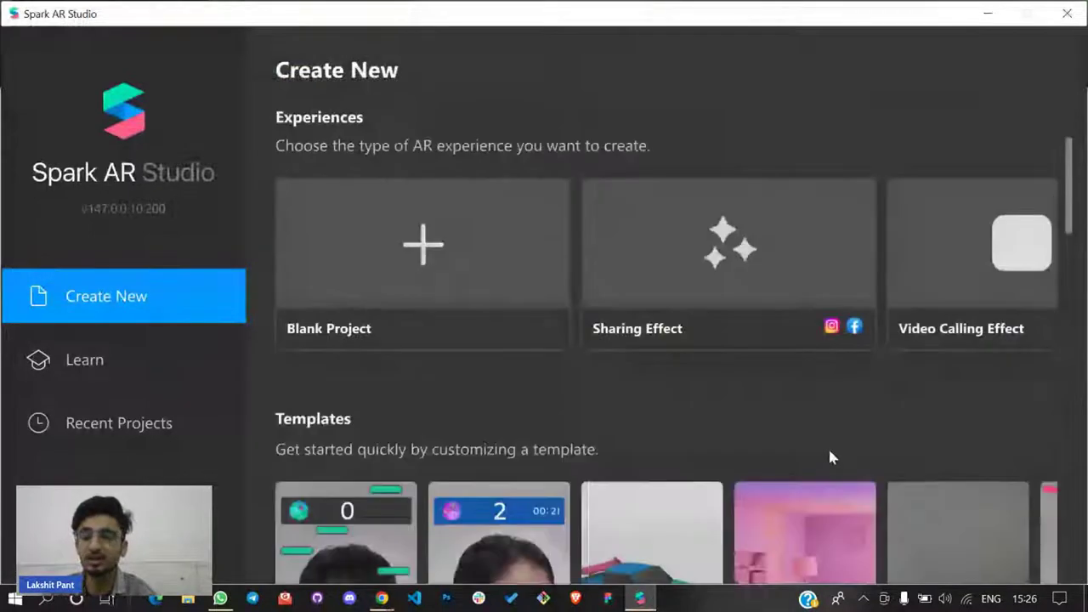
scroll(828, 454, "down", 3)
scroll(884, 465, "down", 10)
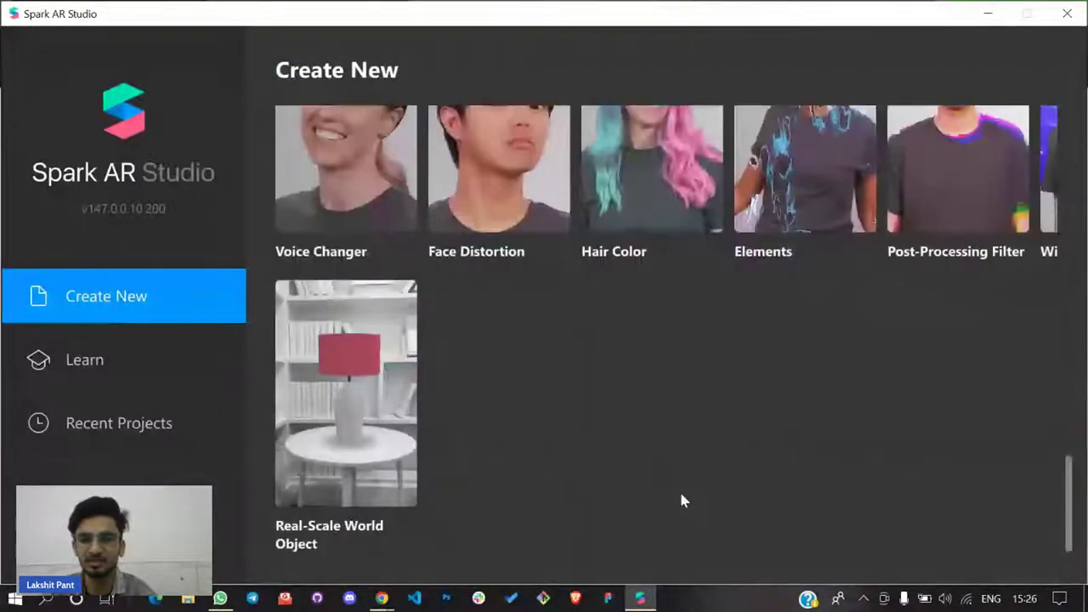
scroll(550, 452, "up", 10)
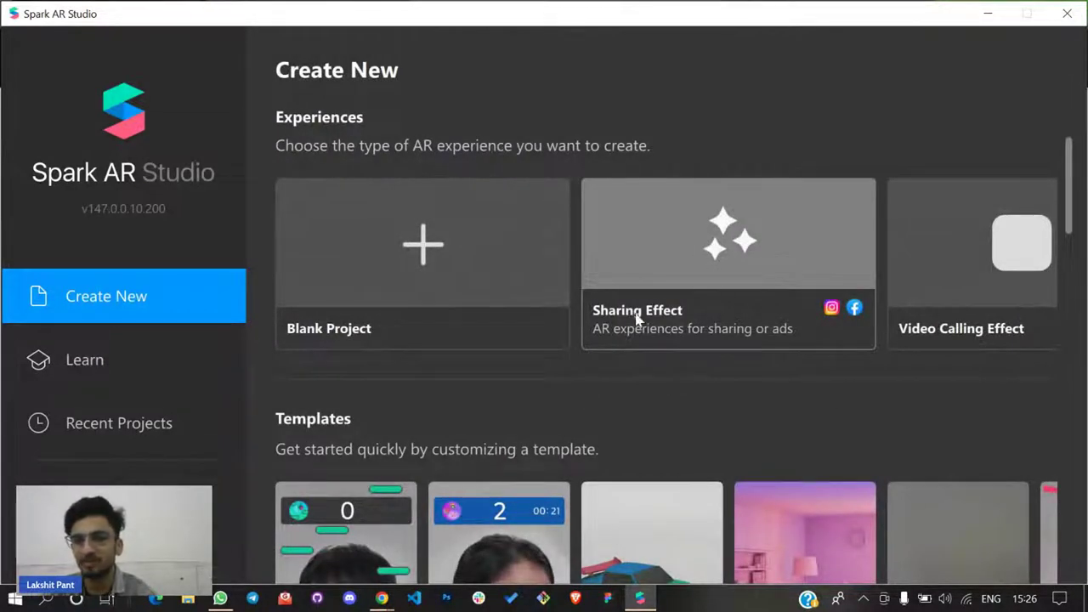
left_click(693, 340)
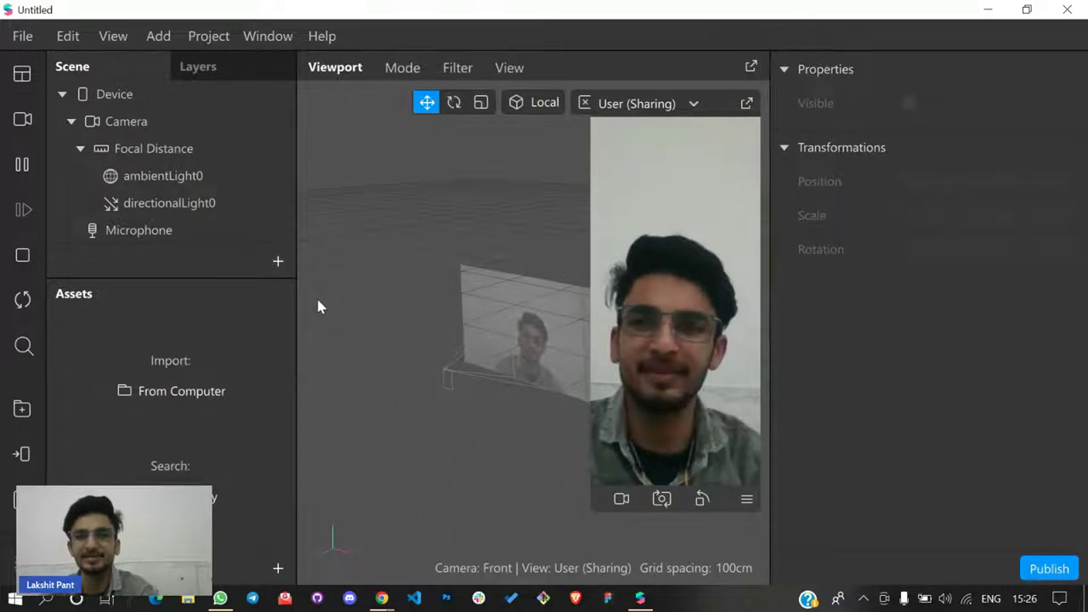
Detach the simulator preview and the viewport into floating windows and reposition the viewport window over the workspace
left_click(747, 104)
left_click_drag(724, 99, 925, 99)
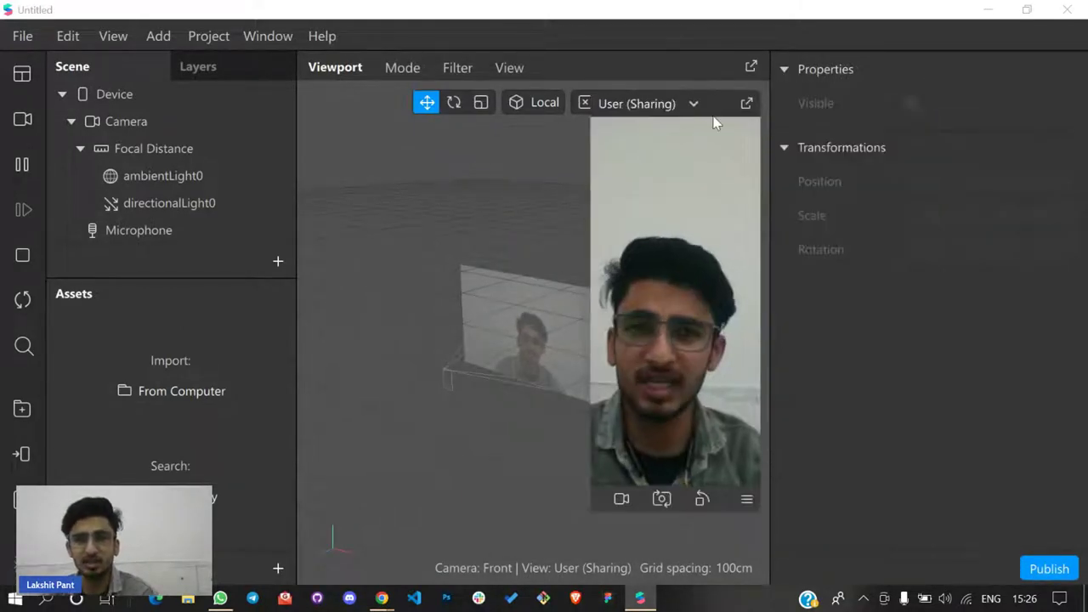
left_click(744, 103)
left_click(748, 88)
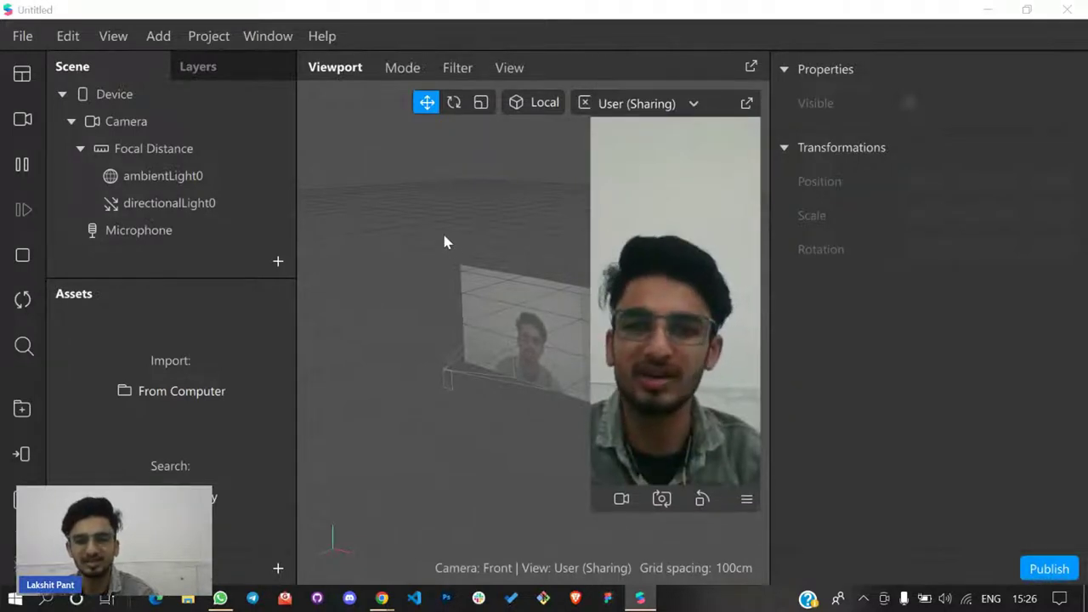
left_click(746, 103)
left_click(748, 67)
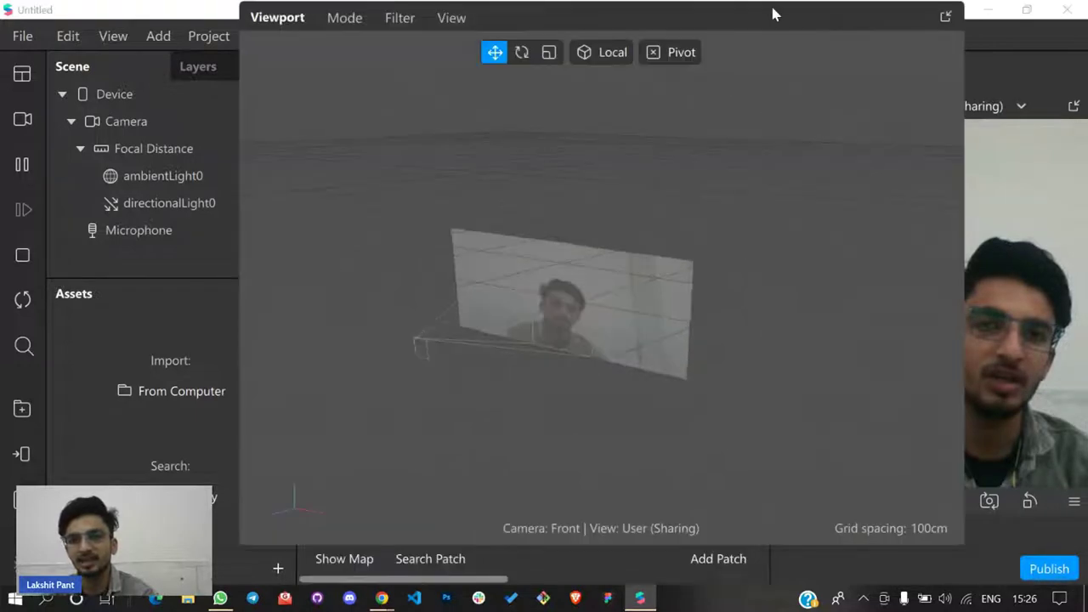
left_click_drag(770, 19, 612, 173)
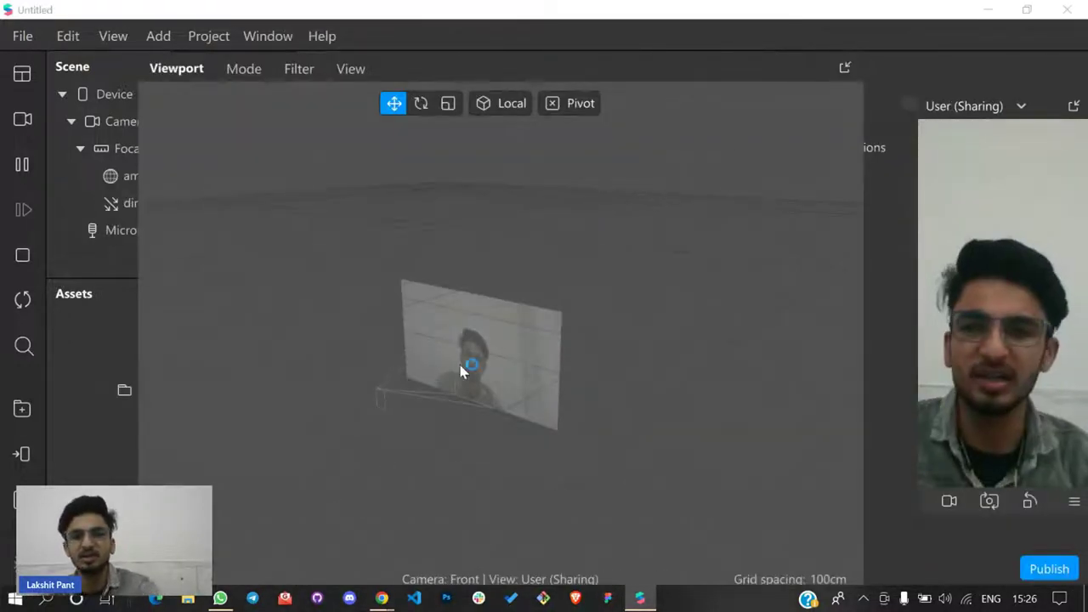
Examine the camera plane in the 3D scene from closer and farther distances
scroll(461, 374, "down", 5)
scroll(467, 395, "up", 5)
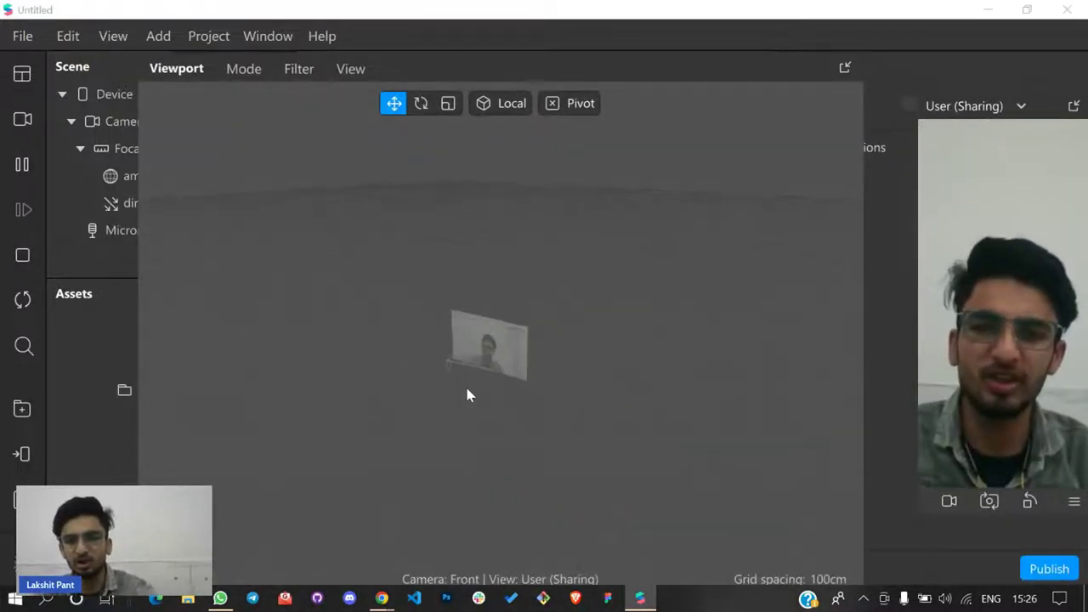
scroll(474, 406, "up", 3)
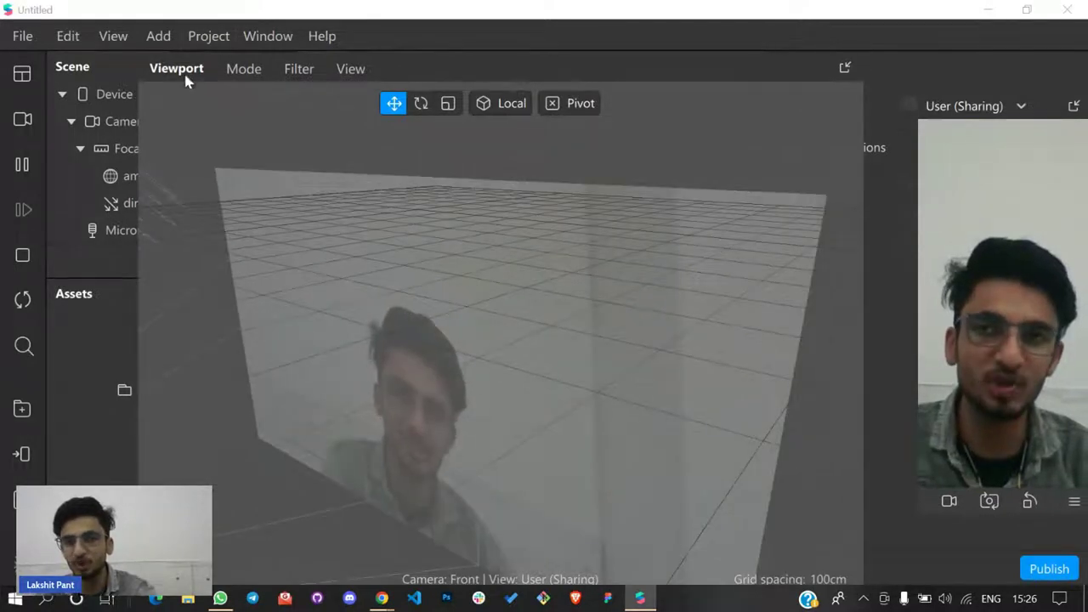
scroll(319, 313, "down", 5)
scroll(371, 349, "up", 2)
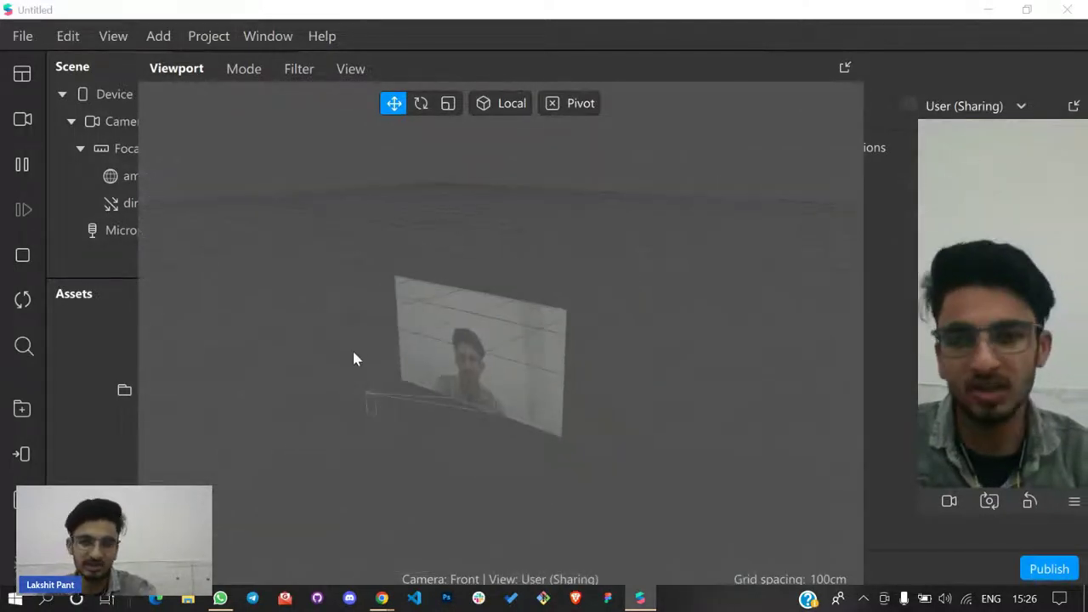
scroll(442, 369, "up", 2)
scroll(445, 364, "down", 3)
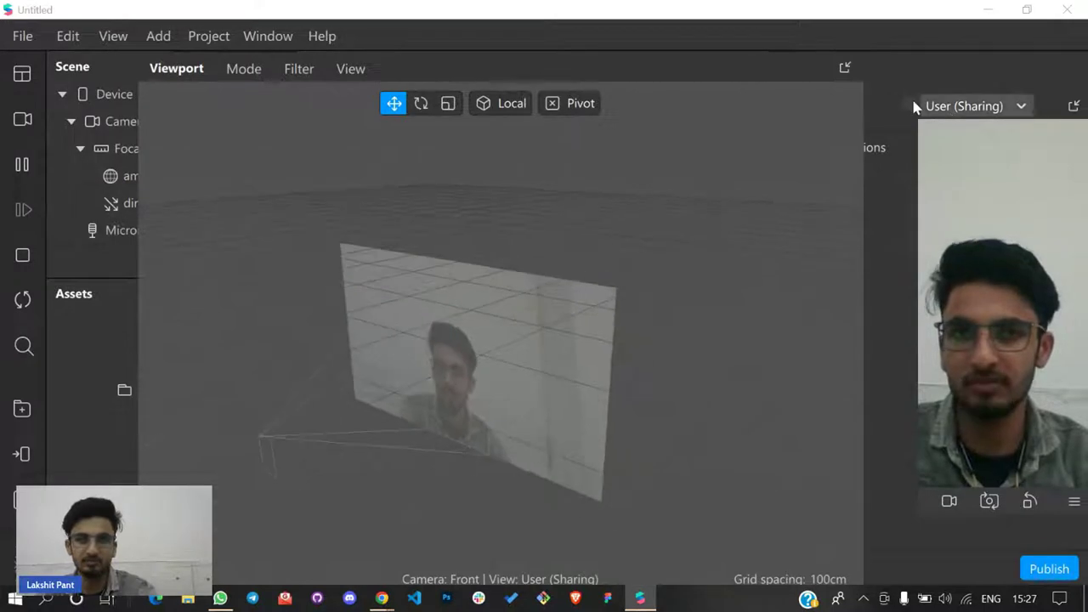
Dock the viewport and simulator preview back into the main window, and collapse and re-expand the Device hierarchy
left_click(844, 68)
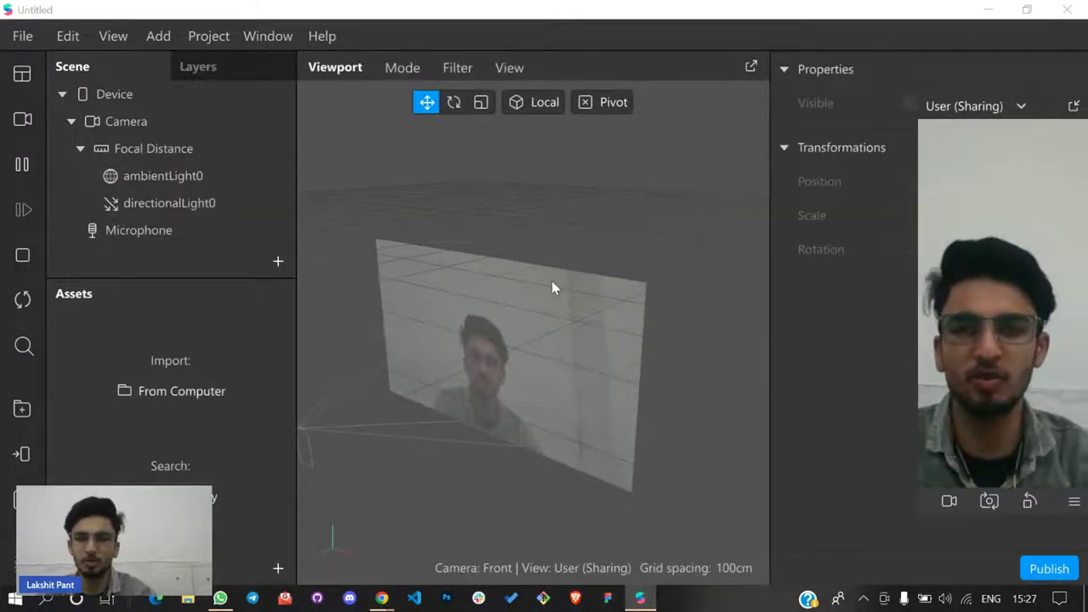
scroll(553, 284, "down", 2)
middle_click_drag(554, 284, 625, 321)
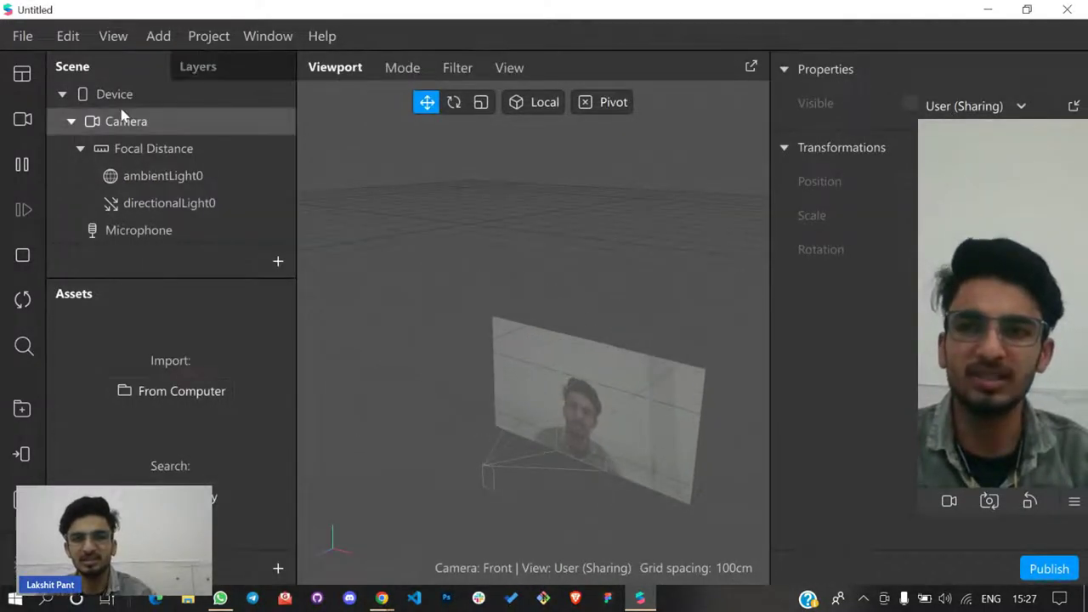
left_click(62, 93)
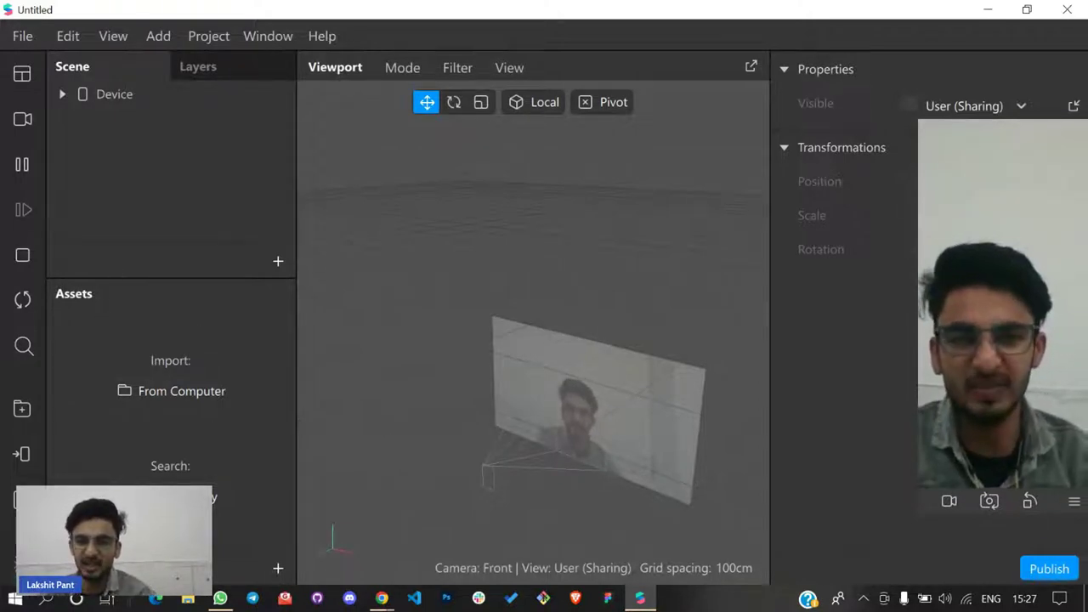
left_click(1074, 105)
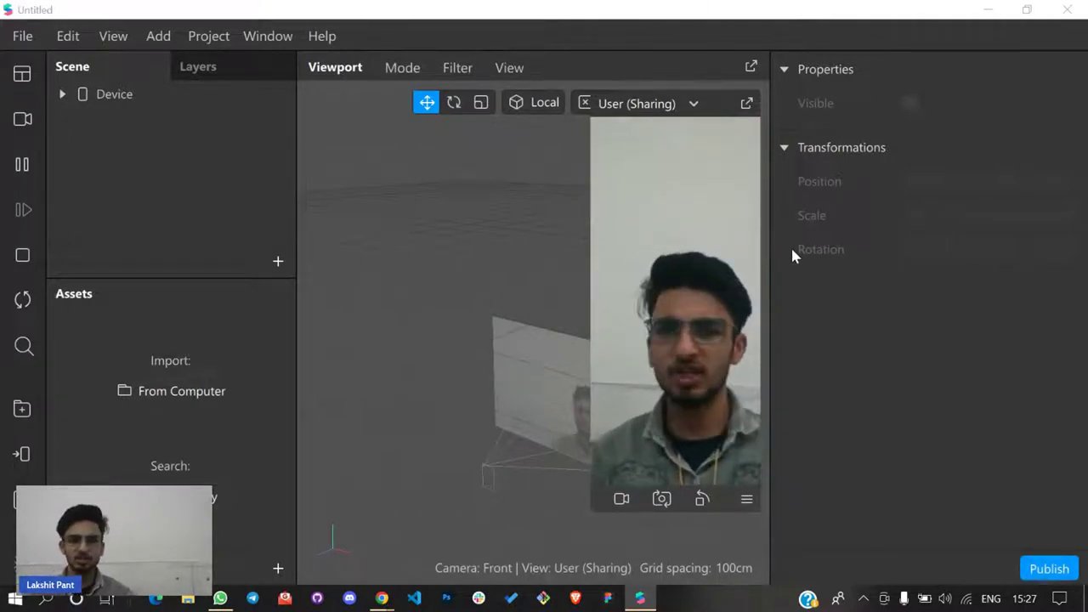
left_click(62, 94)
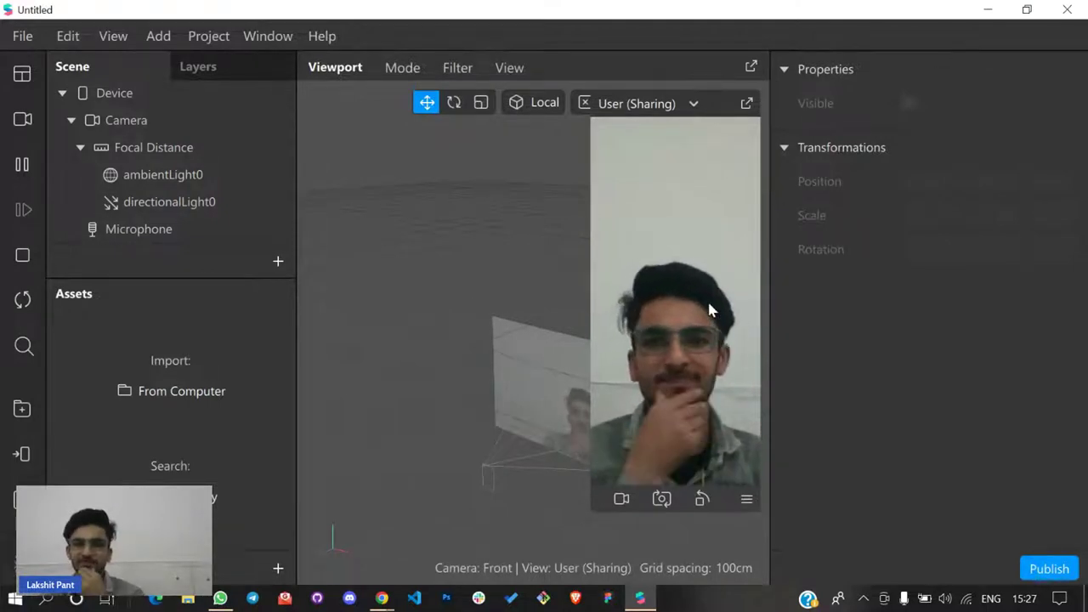
Add a face mesh parented to a face tracker to the scene
left_click(279, 261)
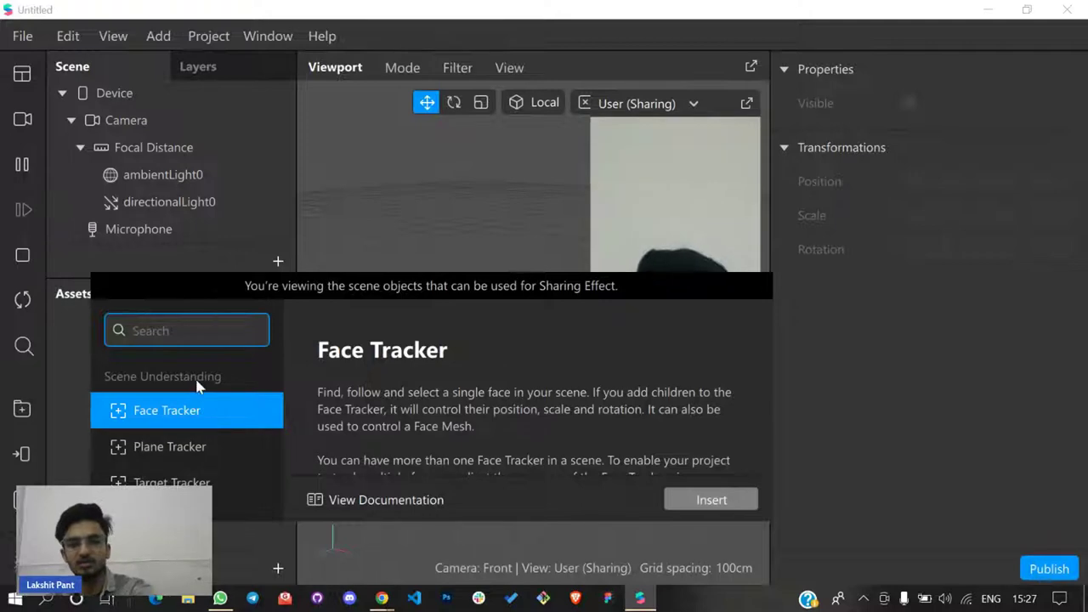
type("fa")
double_click(212, 408)
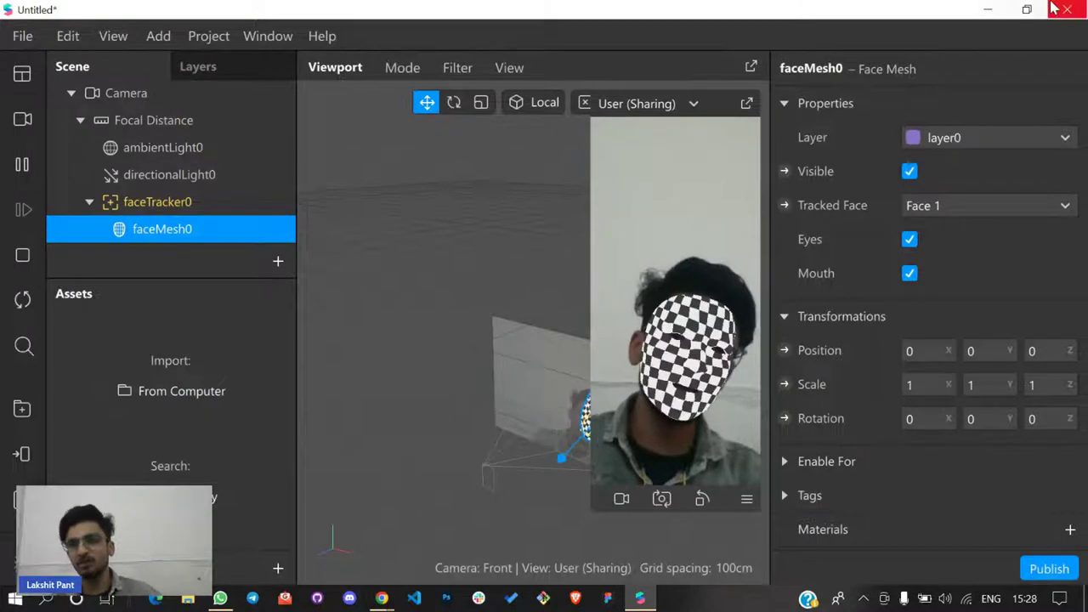
Check the StreamYard viewer comments and return to the Spark AR Studio project
left_click(987, 8)
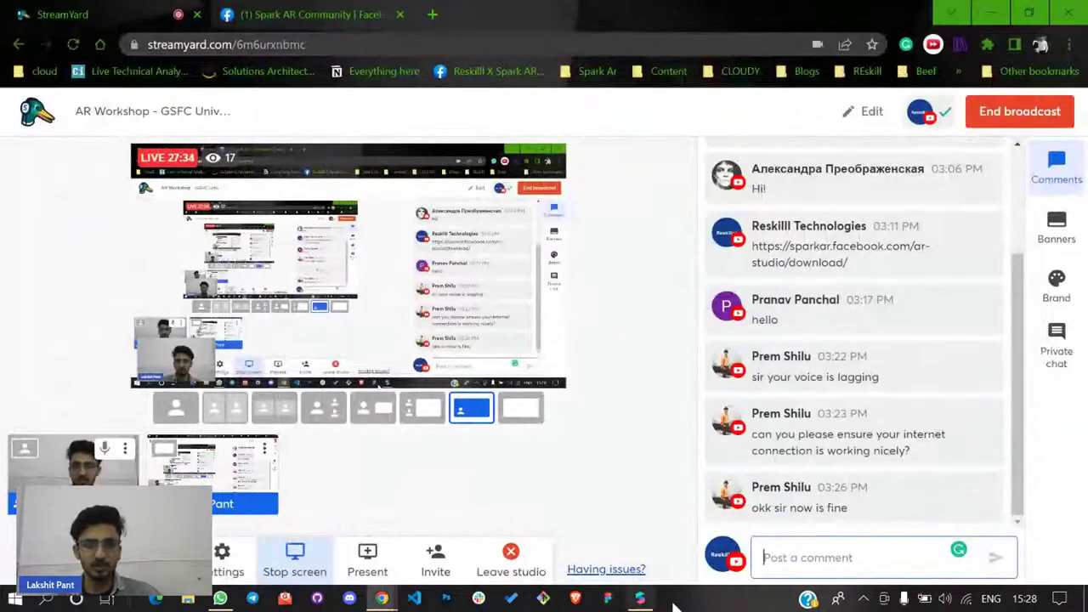
left_click(640, 598)
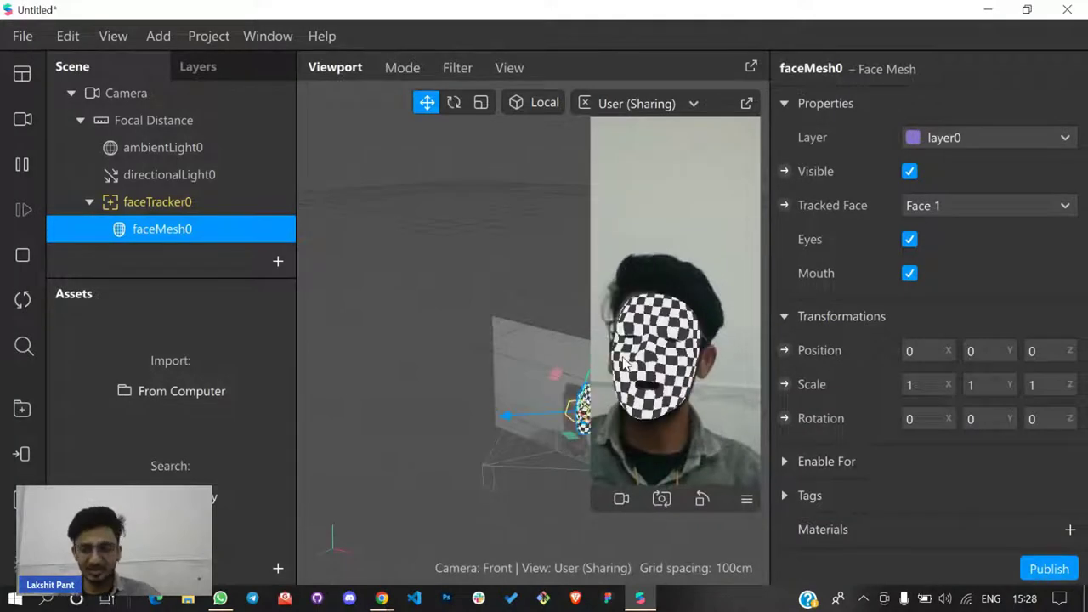
Move faceMesh0 out of faceTracker0 so it sits directly under Focal Distance, and select faceTracker0
left_click_drag(195, 233, 194, 192)
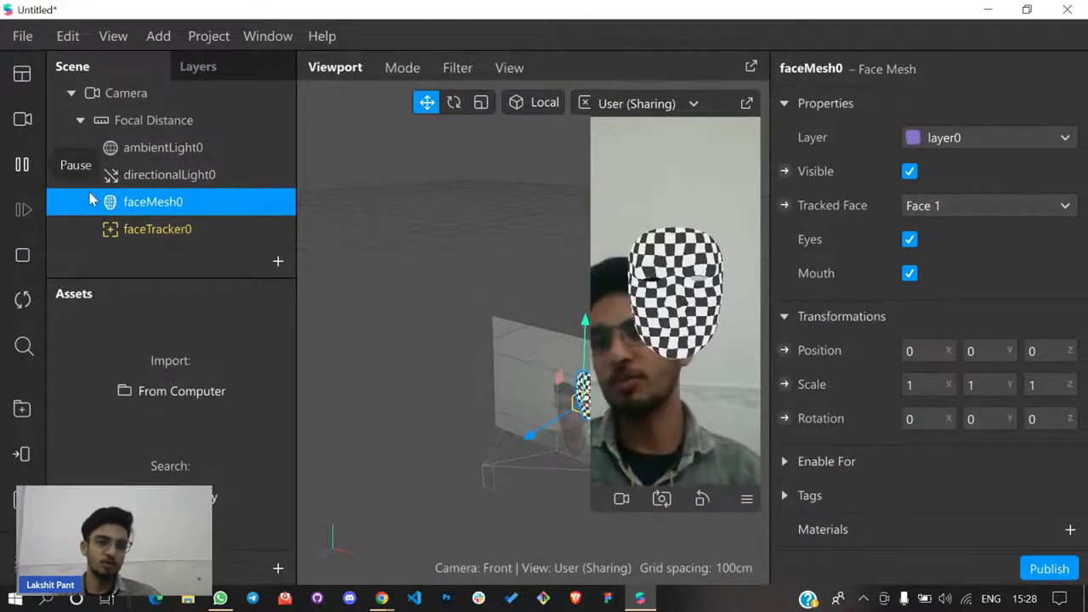
left_click(170, 230)
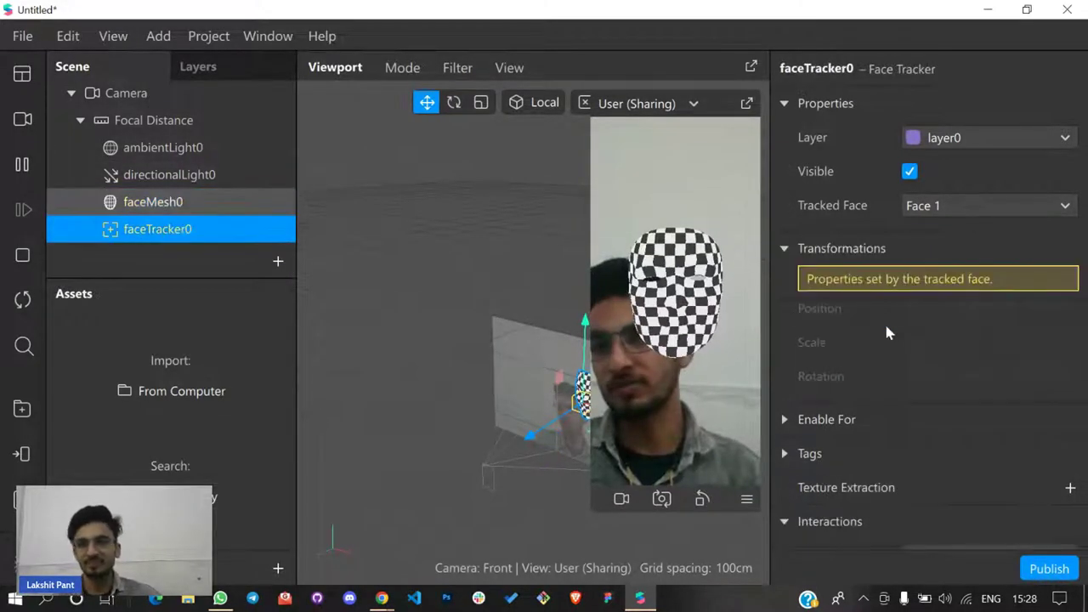
Extract a face texture from faceTracker0 and add a new material to faceMesh0
left_click(1070, 486)
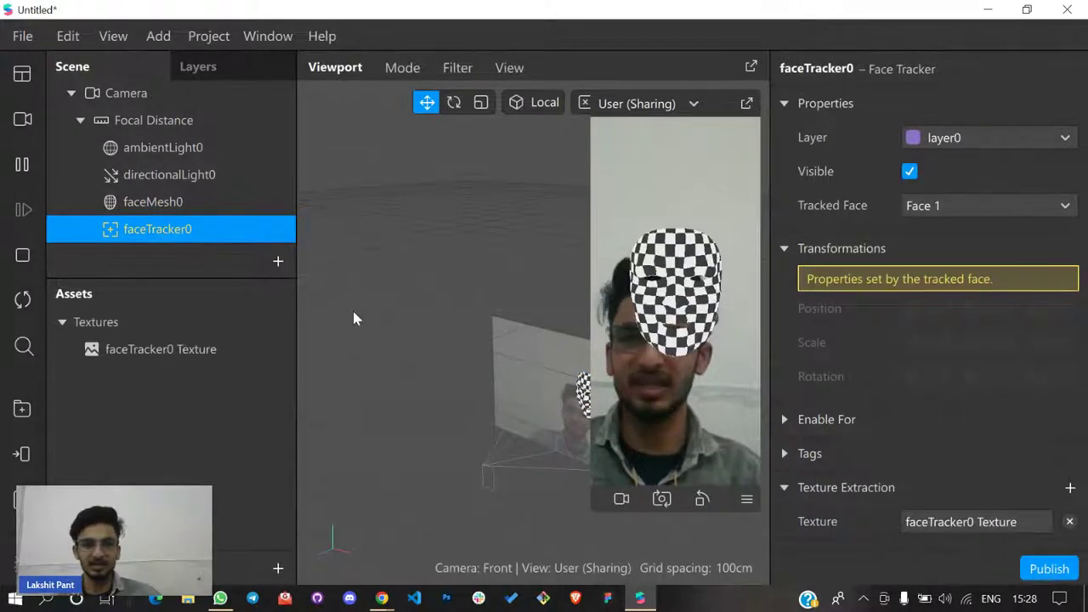
scroll(204, 235, "down", 1)
key("Up")
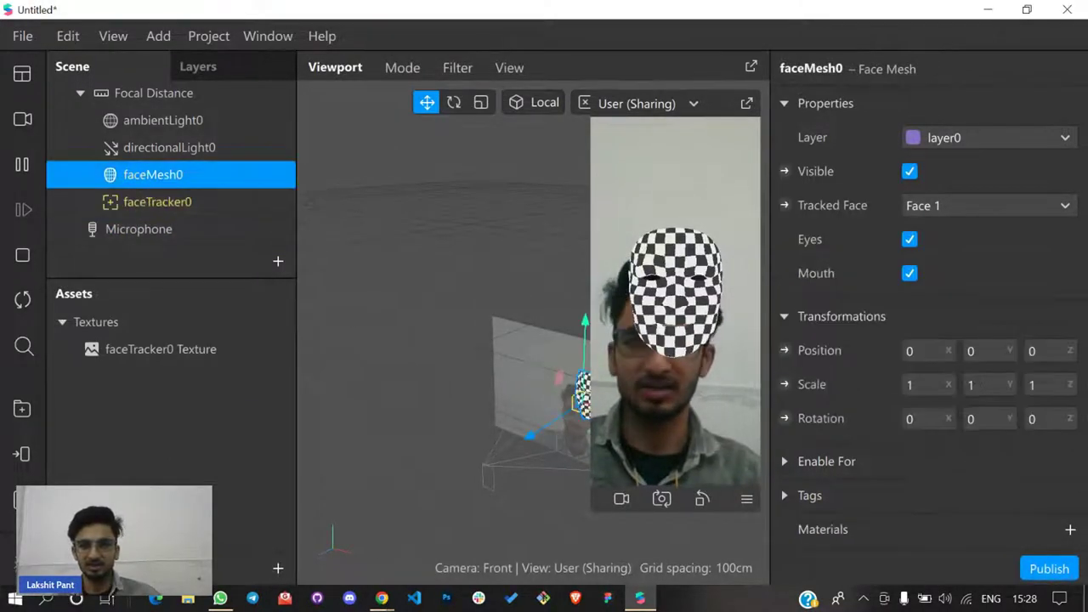
left_click(1070, 529)
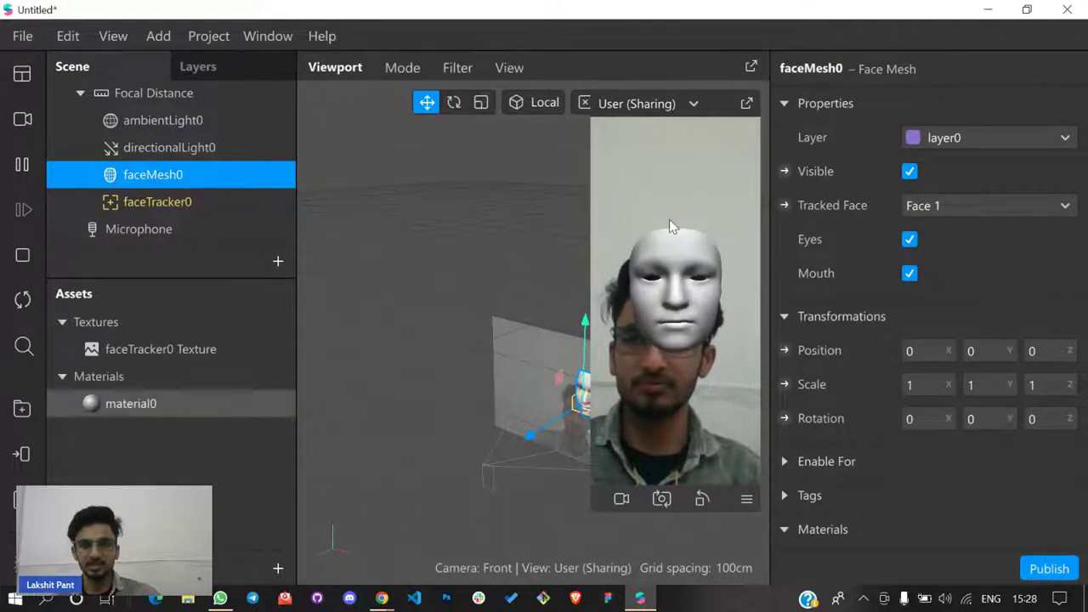
Apply faceTracker0 Texture as the diffuse texture of material0
left_click(223, 409)
left_click(949, 238)
left_click(961, 270)
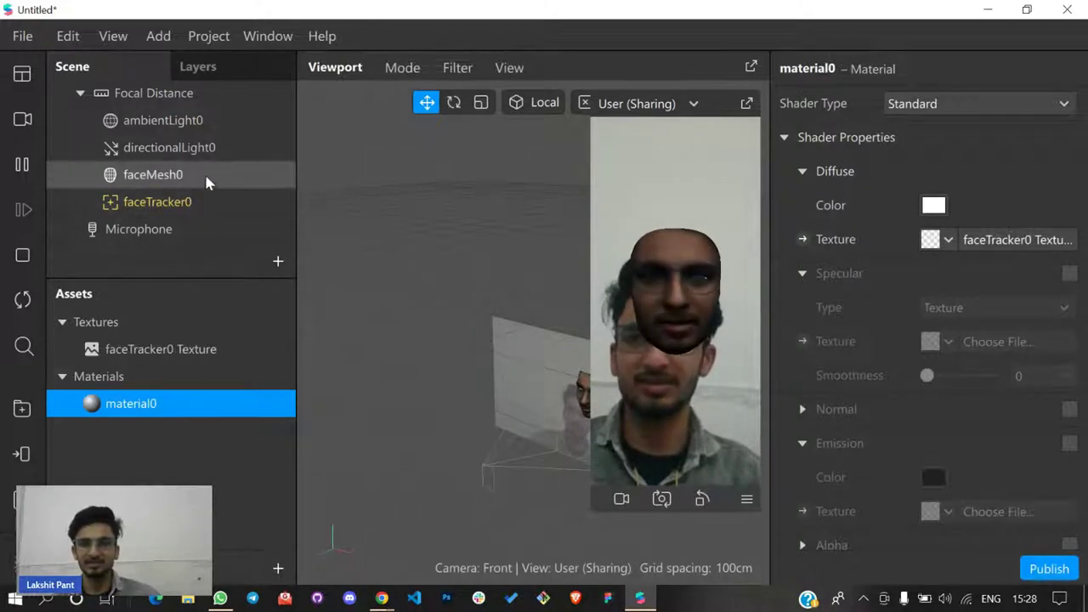
Turn off the eyes and mouth of faceMesh0 and set material0's shader type to Flat
left_click(153, 175)
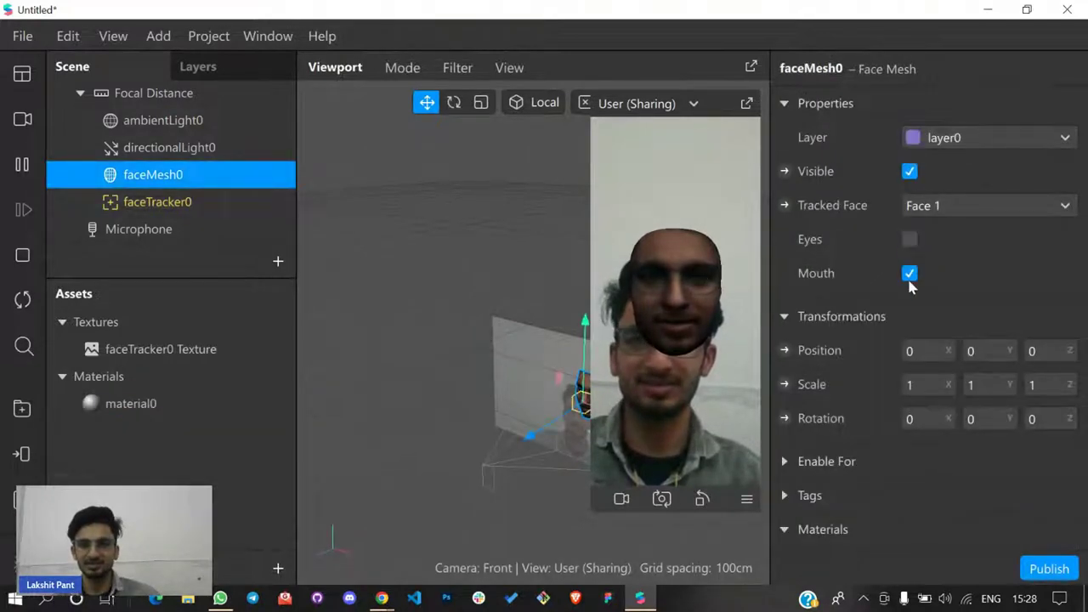
left_click(153, 402)
left_click(926, 115)
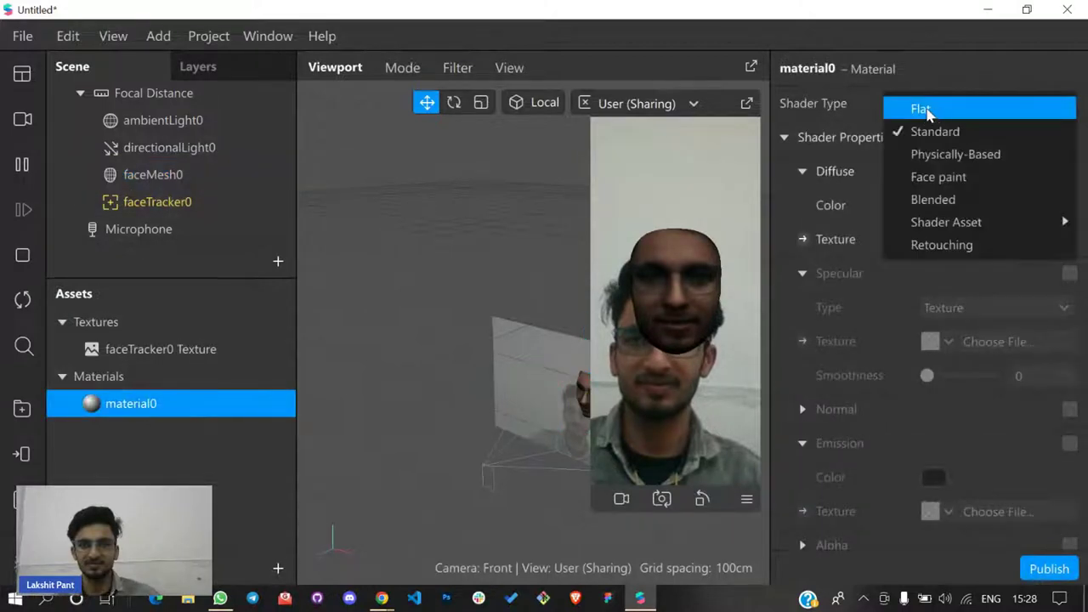
left_click(918, 110)
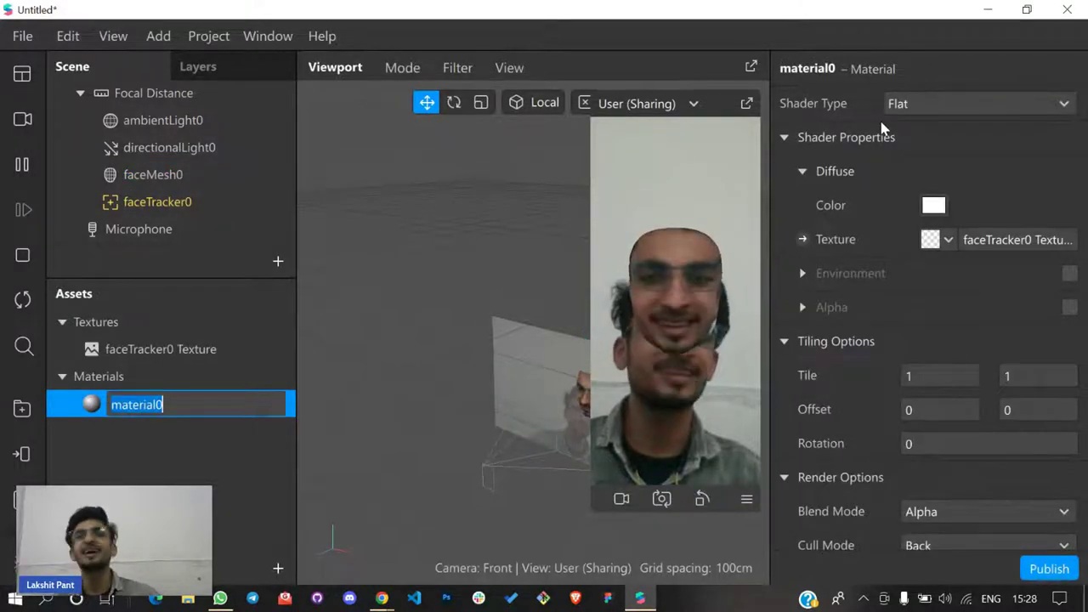
left_click(646, 380)
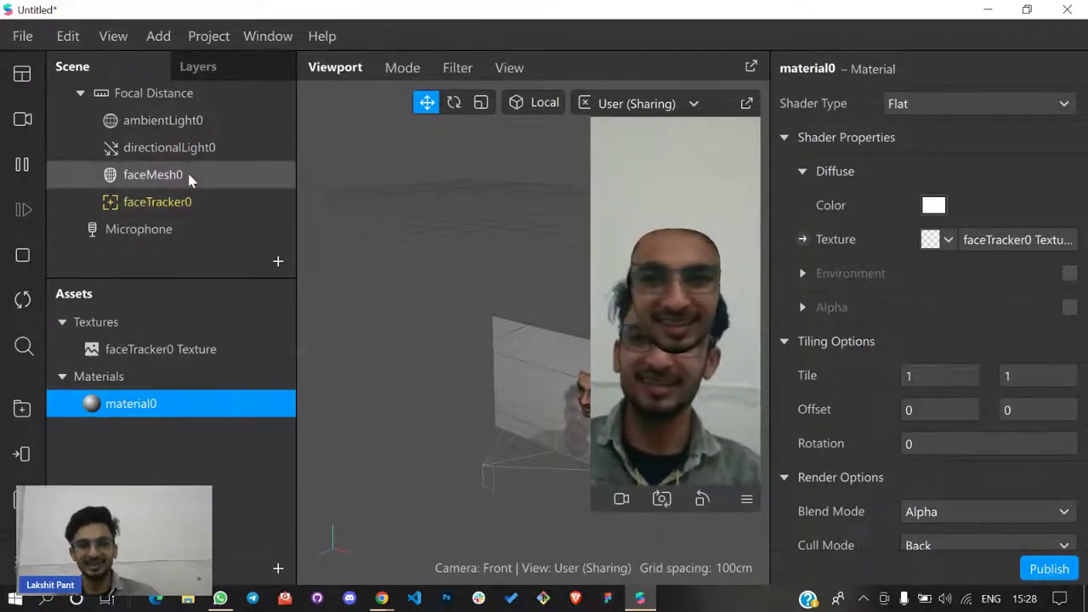
Move faceMesh0 to about -0.039, -0.067, -0.028 in the viewport and rotate it about 24° around its Y axis
left_click(224, 177)
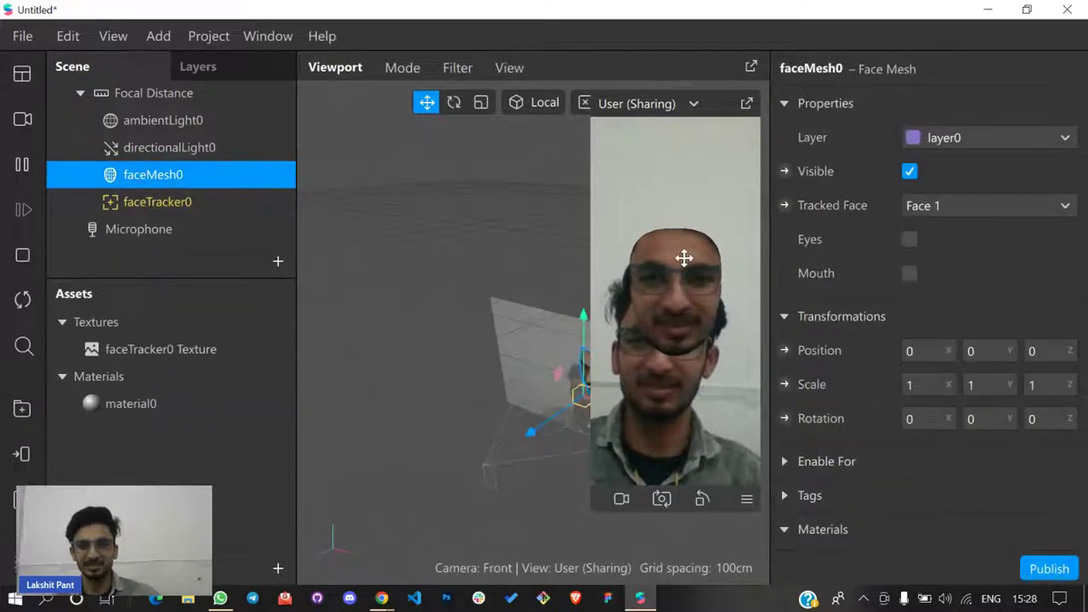
left_click_drag(430, 357, 442, 431)
left_click_drag(427, 413, 354, 417)
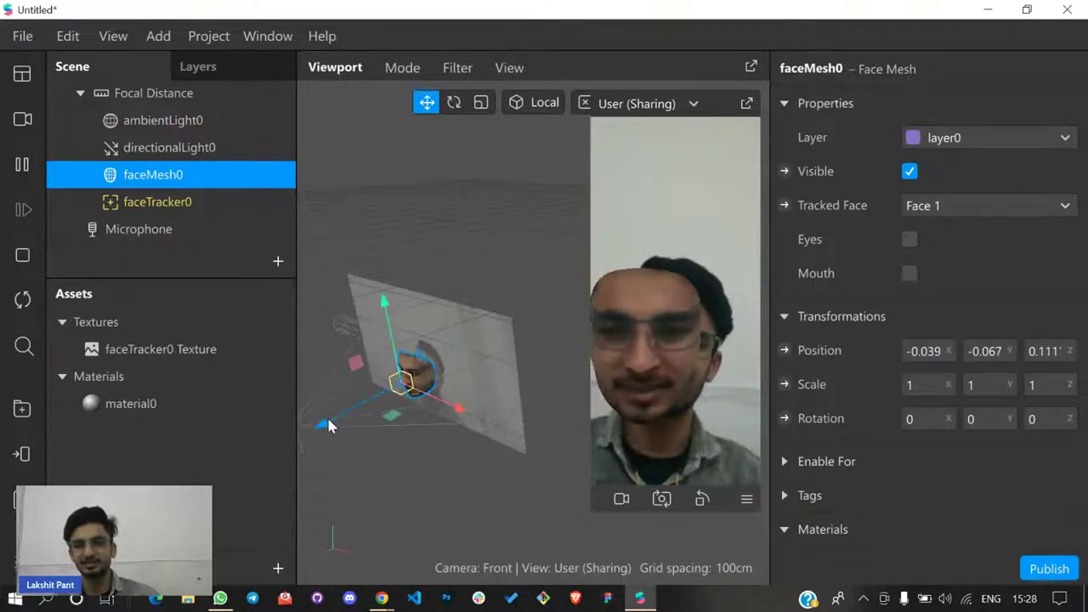
left_click_drag(323, 419, 478, 405)
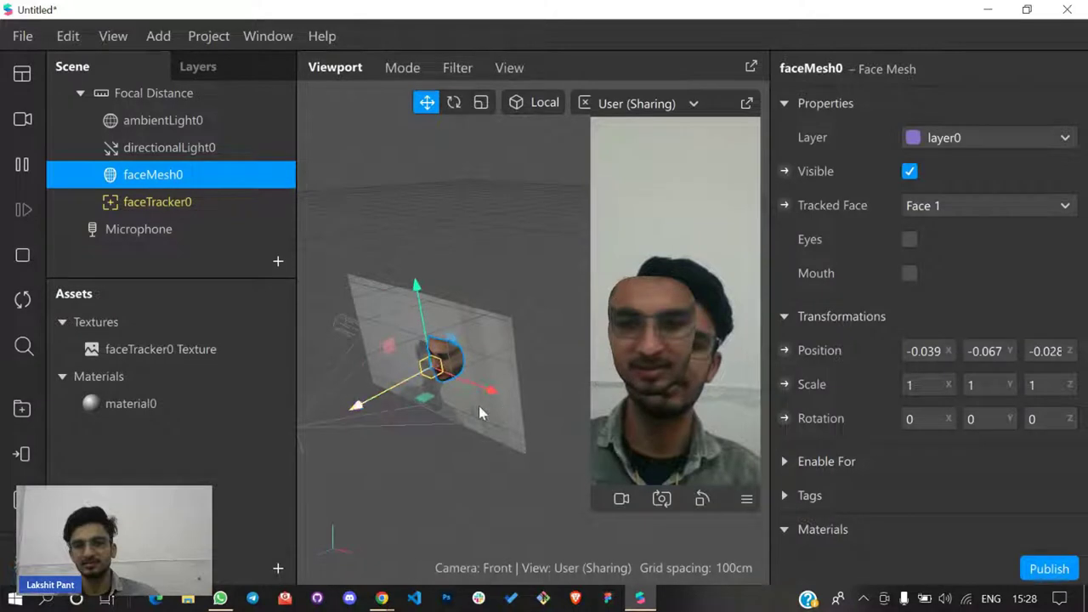
left_click(454, 102)
left_click_drag(421, 404, 443, 396)
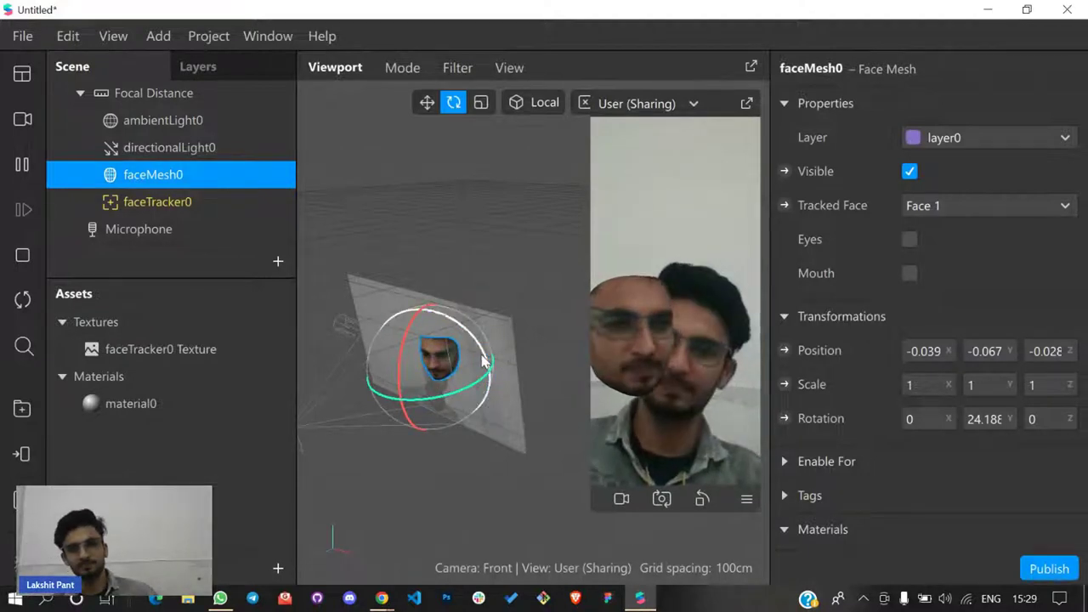
Undo the mesh, material and texture edits until faceMesh0 is nested under faceTracker0 again
left_click(214, 172, "ctrl")
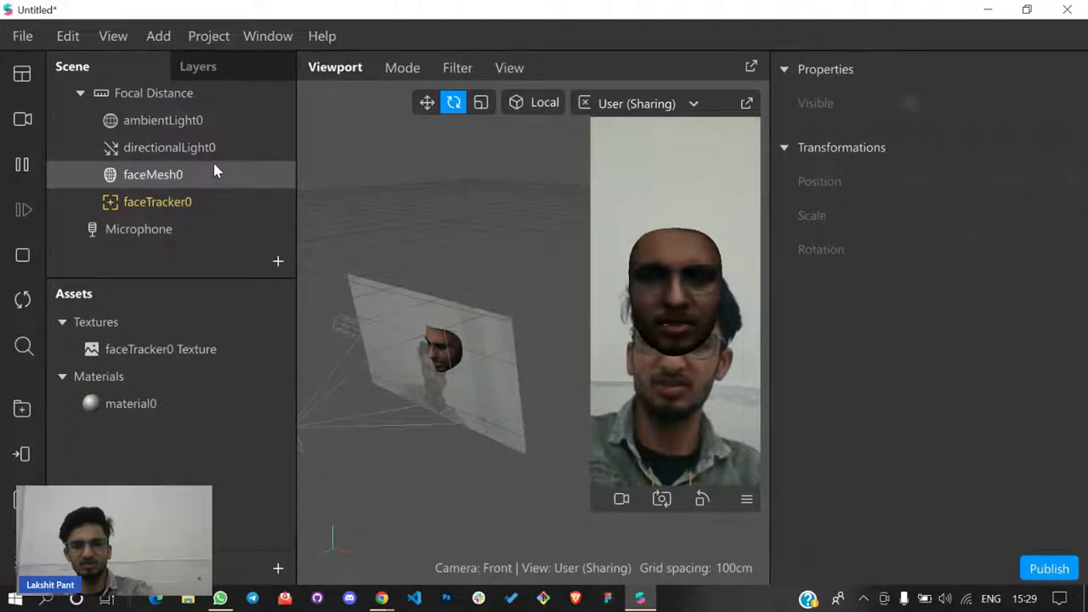
key("ctrl+z")
key("ctrl+z")
key("ctrl+z")
key("ctrl+z")
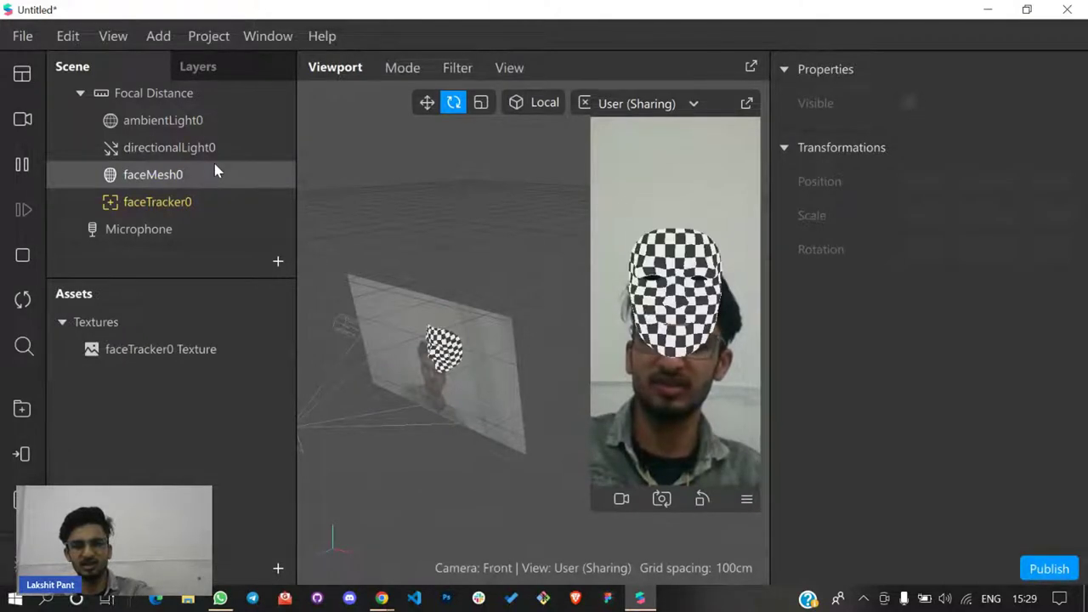
key("ctrl+shift+z")
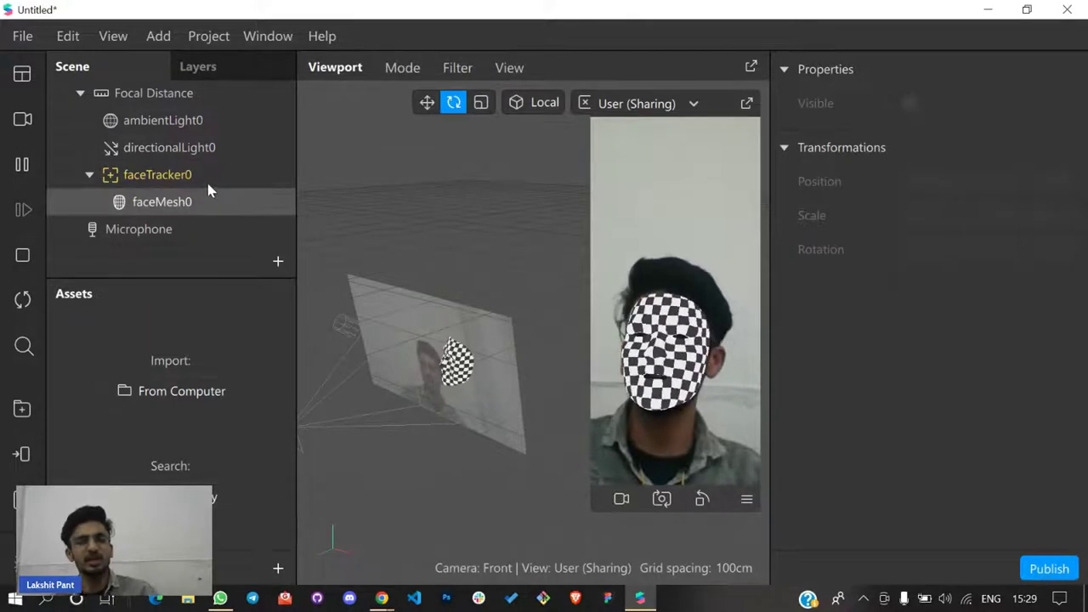
Add a new material to faceMesh0, open that material's properties, and dismiss the calendar reminder
left_click(209, 190)
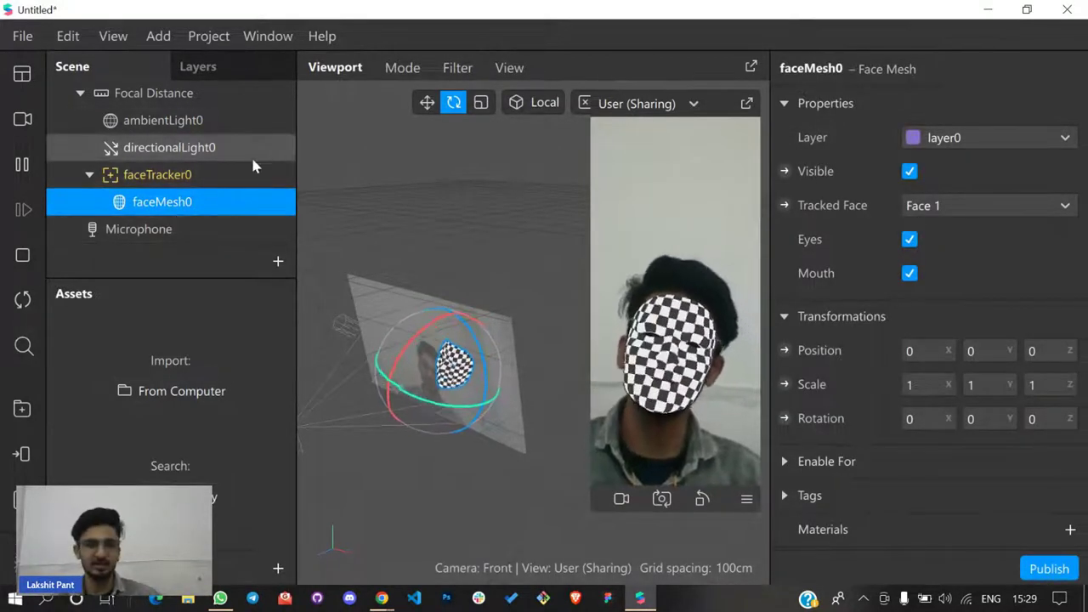
left_click(425, 104)
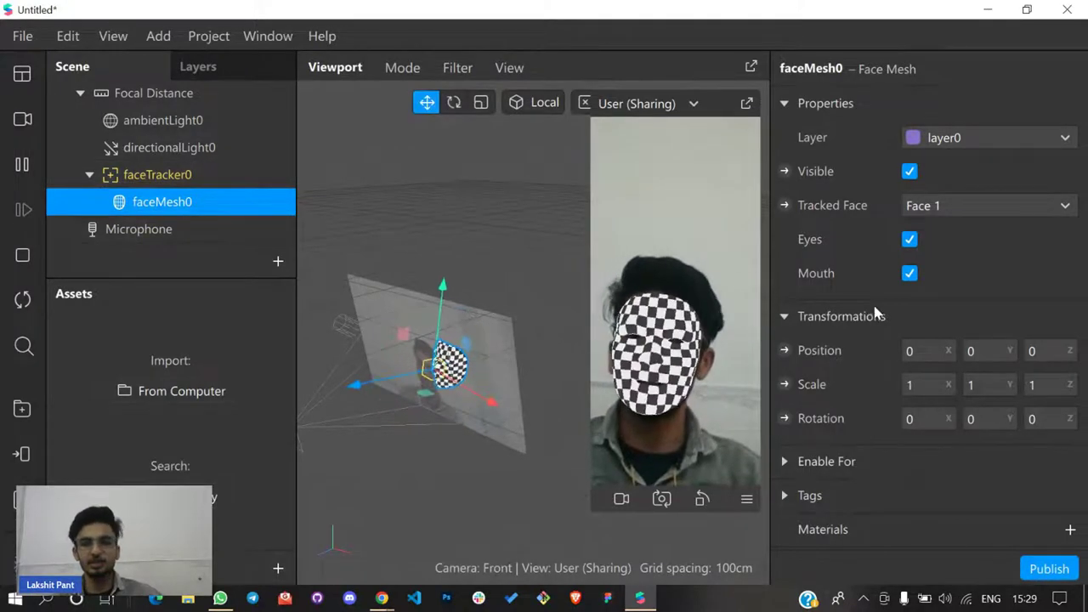
scroll(878, 294, "down", 3)
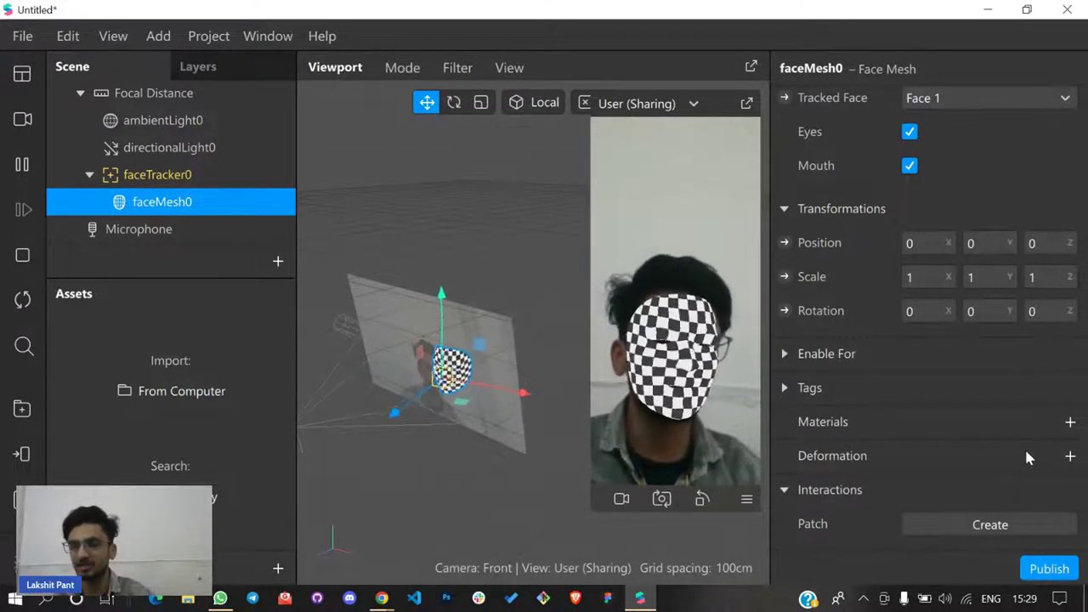
left_click(1071, 422)
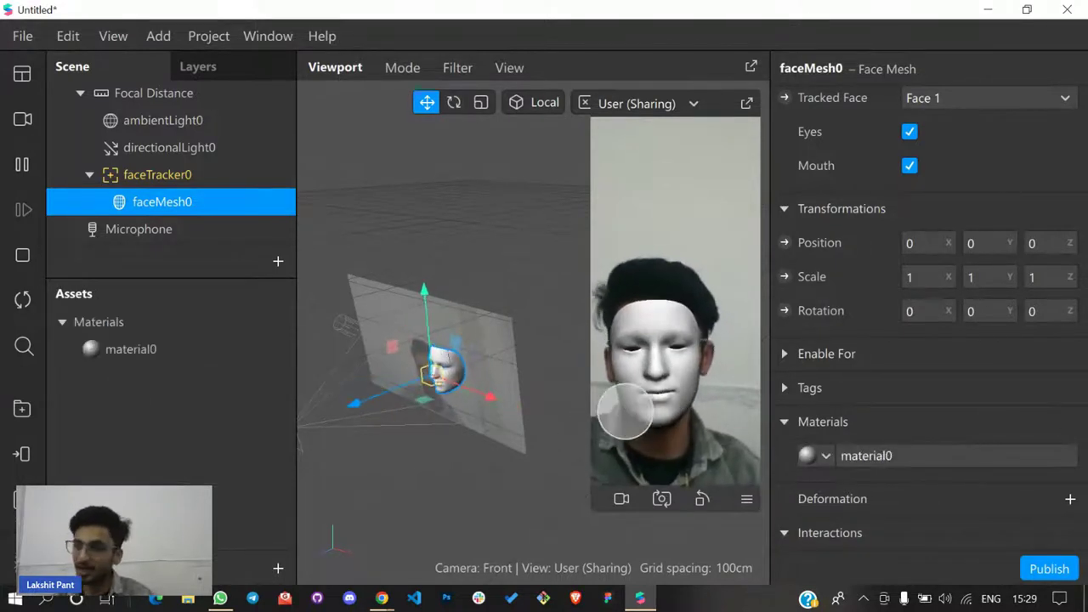
left_click(259, 357)
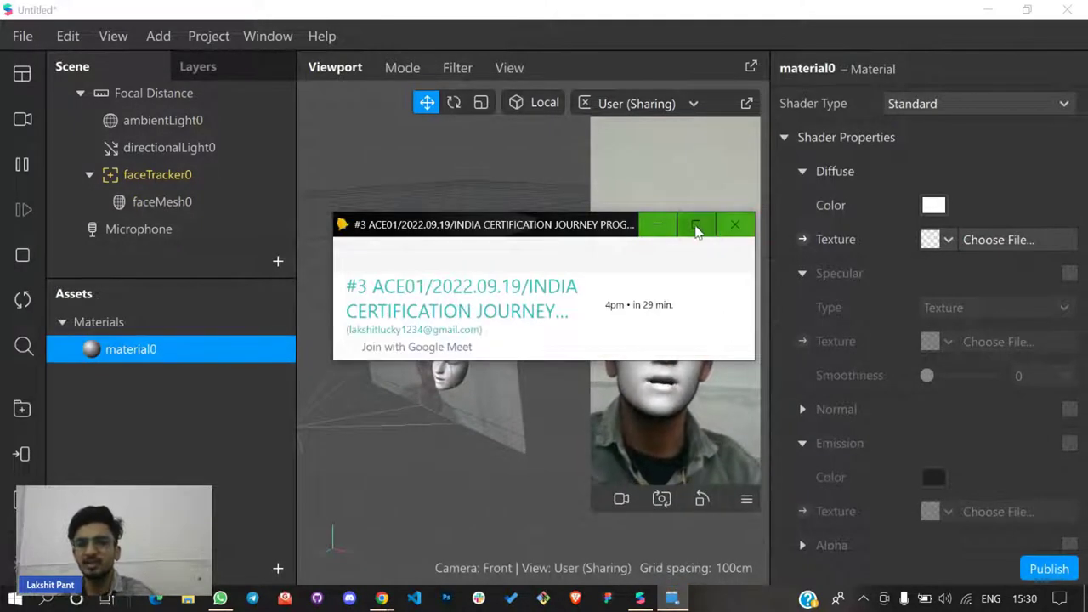
left_click(734, 225)
Set material0 to the Physically-Based shader with metallic 53%, roughness 100% and occlusion strength 96%
left_click(964, 106)
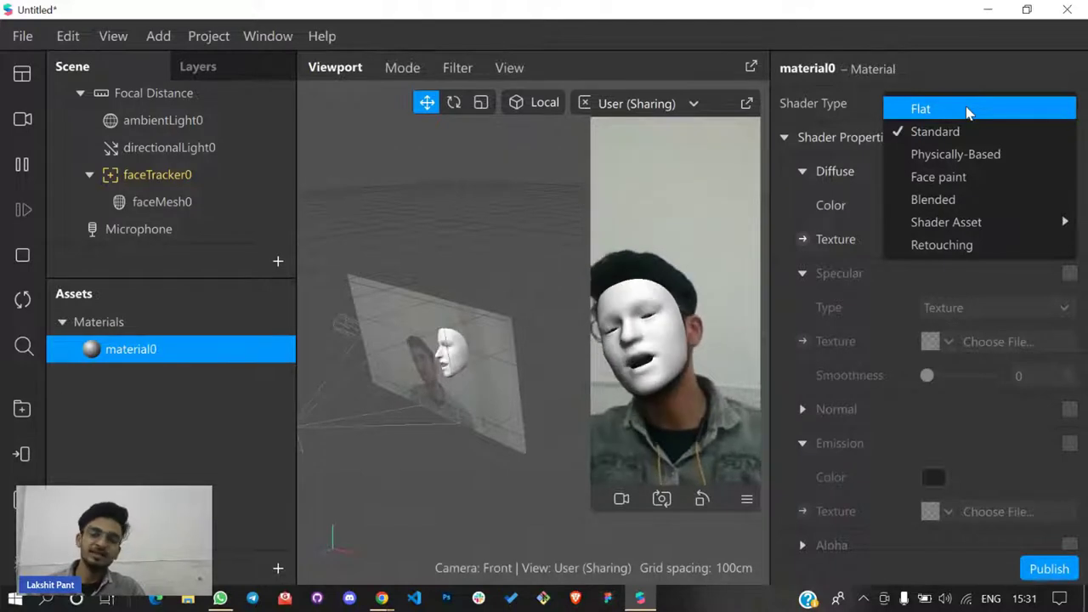
left_click(945, 155)
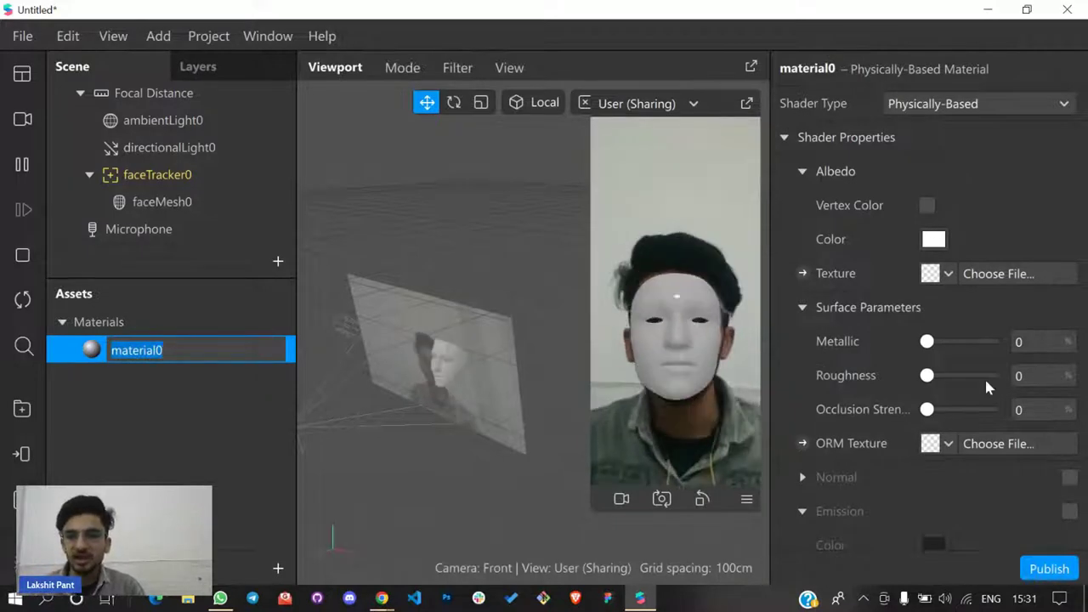
left_click_drag(926, 341, 961, 341)
left_click_drag(926, 374, 993, 375)
left_click_drag(929, 409, 989, 408)
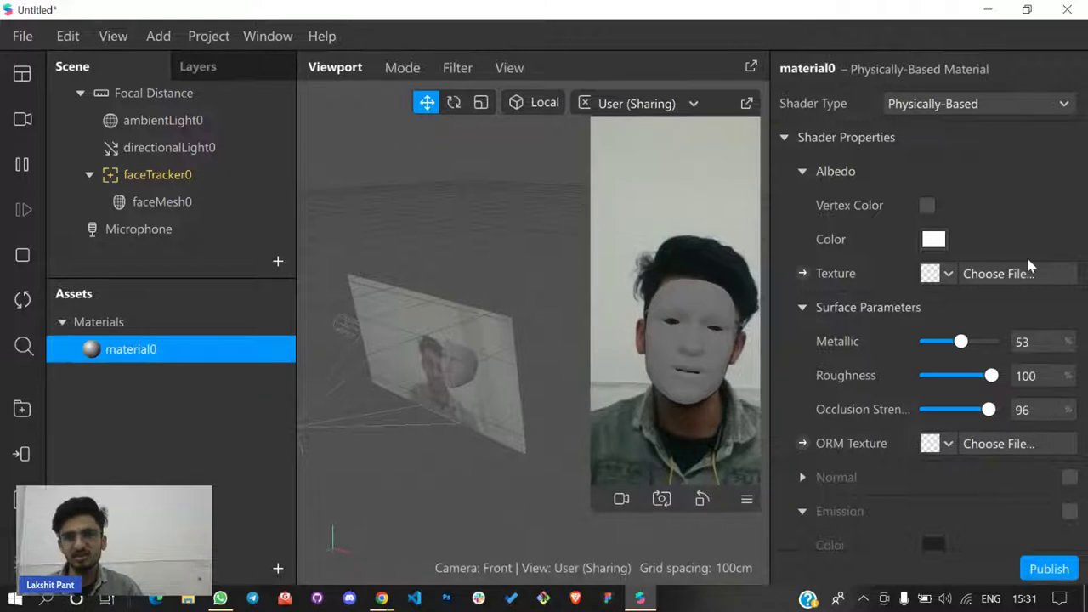
Change material0's shader type to Face paint and its paint type to Color
left_click(1020, 105)
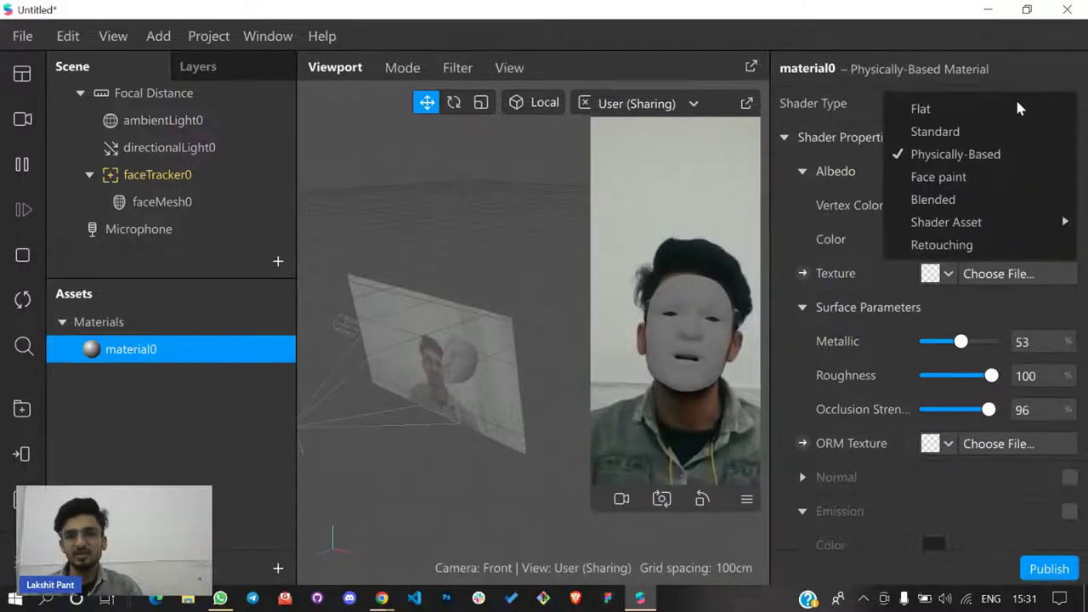
left_click(980, 176)
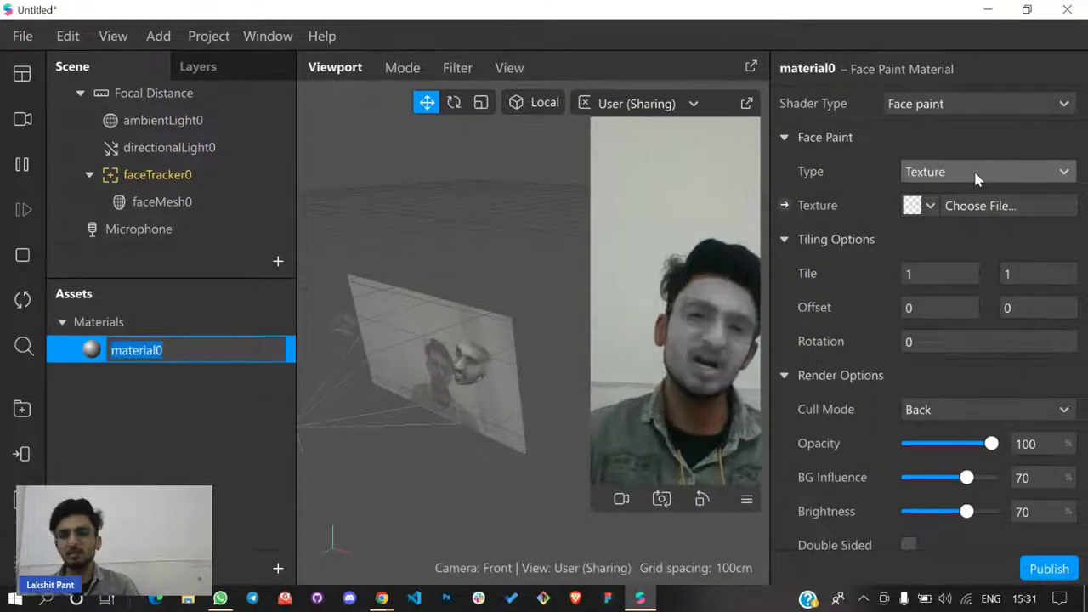
left_click(936, 174)
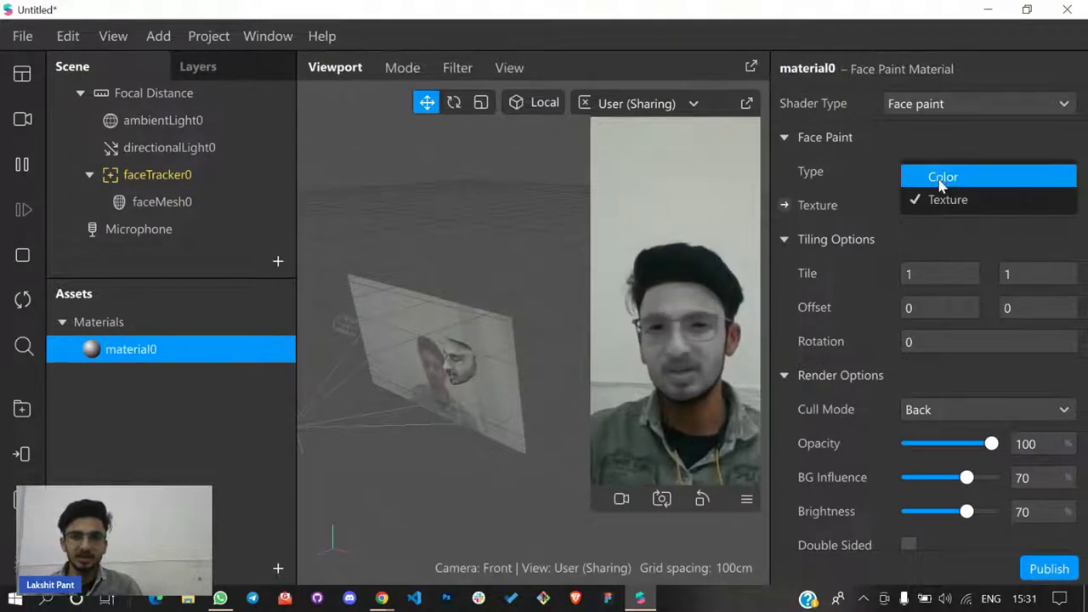
left_click(961, 176)
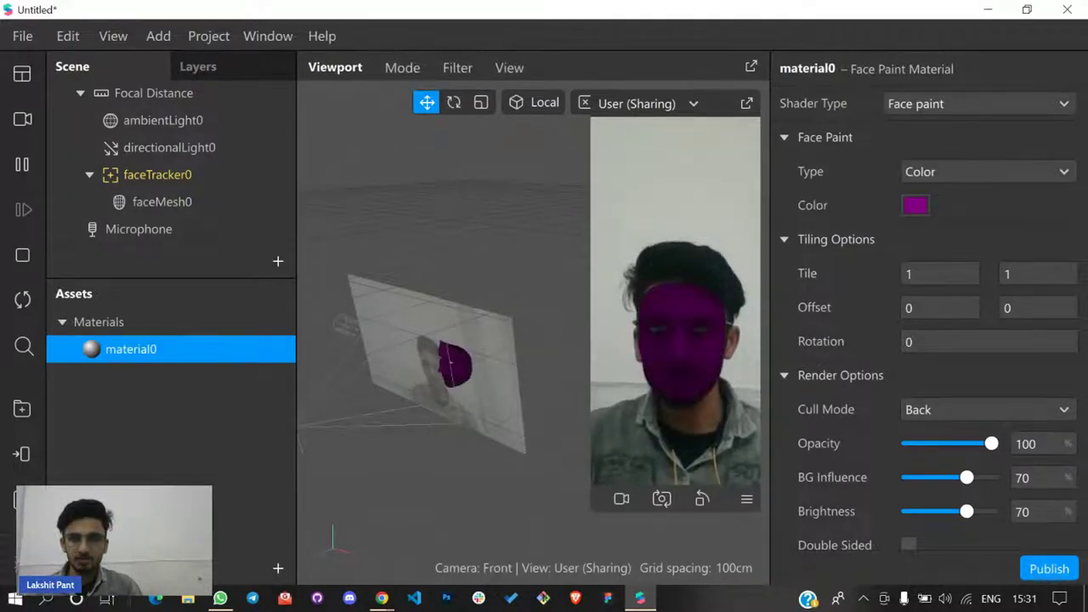
Set the face paint color to green #0b8014 and the opacity to 40%
left_click(910, 209)
left_click_drag(579, 77, 275, 112)
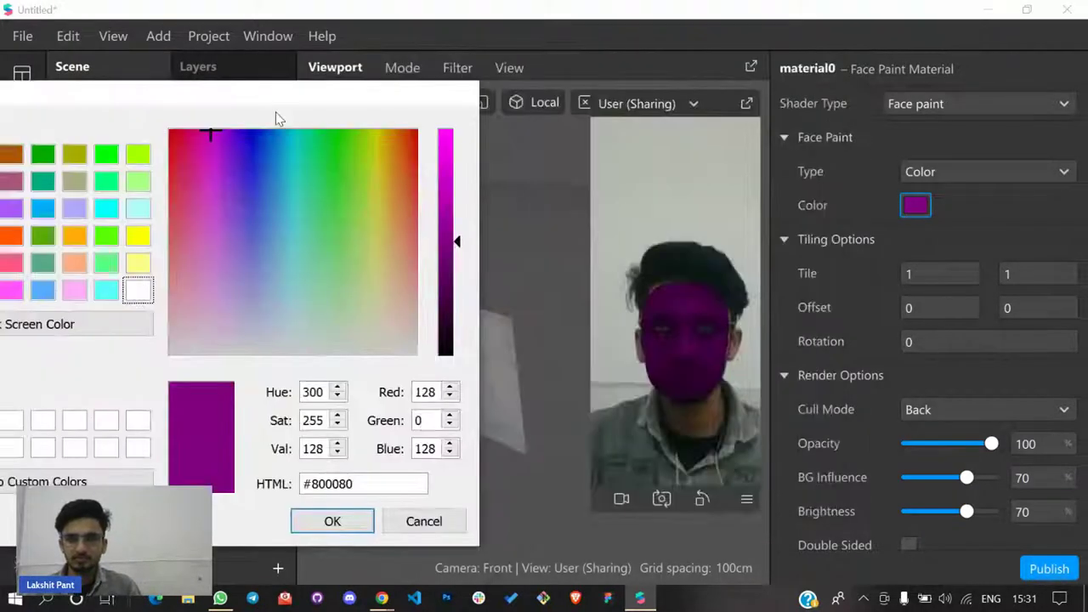
left_click(331, 149)
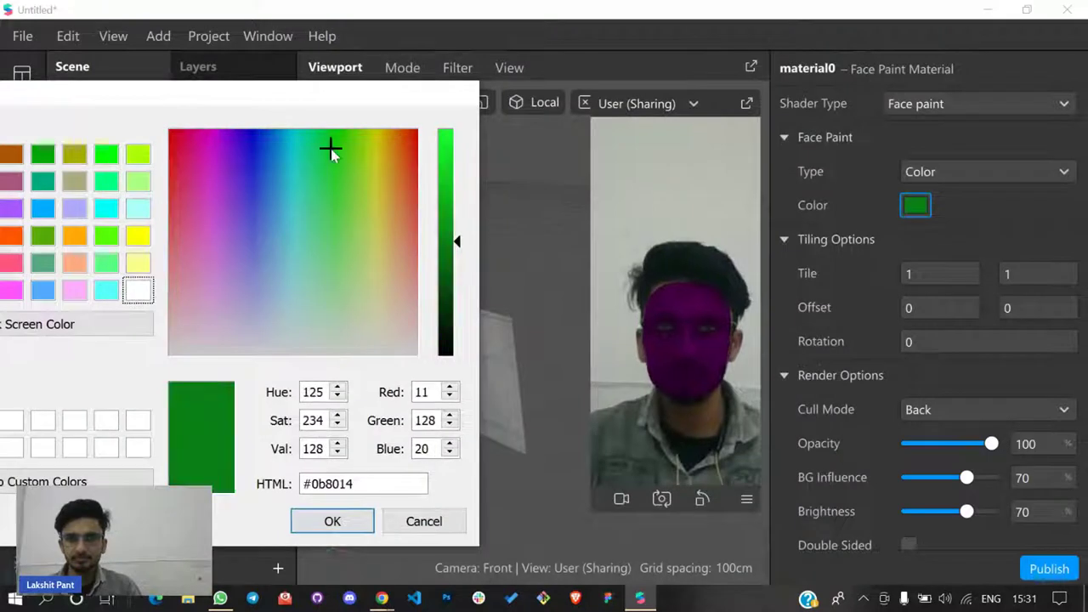
left_click(360, 522)
left_click(987, 445)
mouse_move(988, 445)
left_mouse_down()
mouse_move(932, 439)
mouse_move(942, 442)
left_mouse_up()
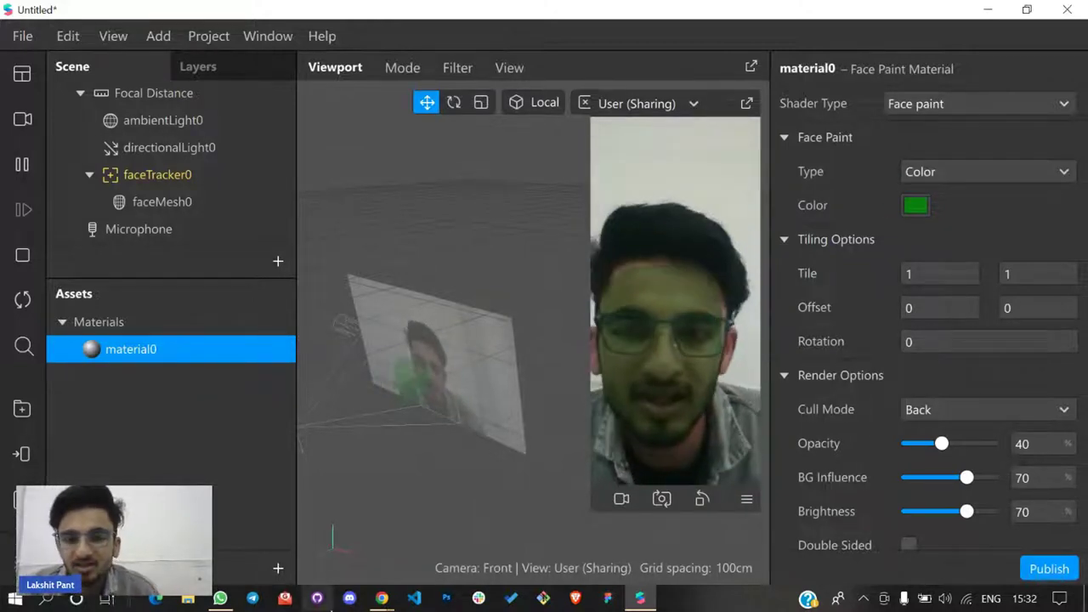
Check the viewer comments in StreamYard and return to the Spark AR Studio project
left_click(381, 598)
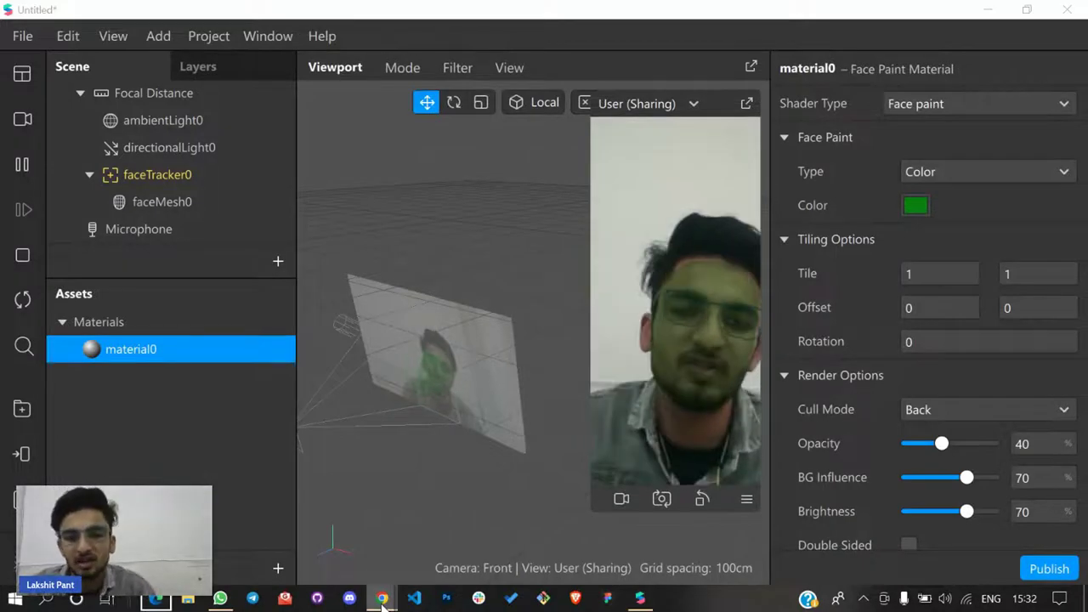
mouse_move(381, 598)
left_click(939, 455)
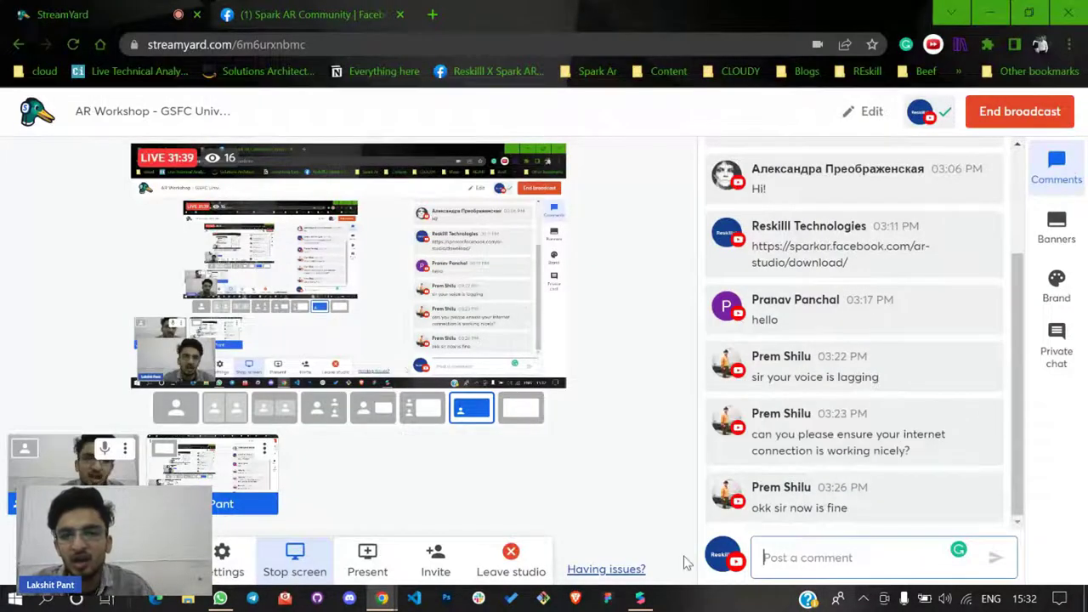
left_click(640, 598)
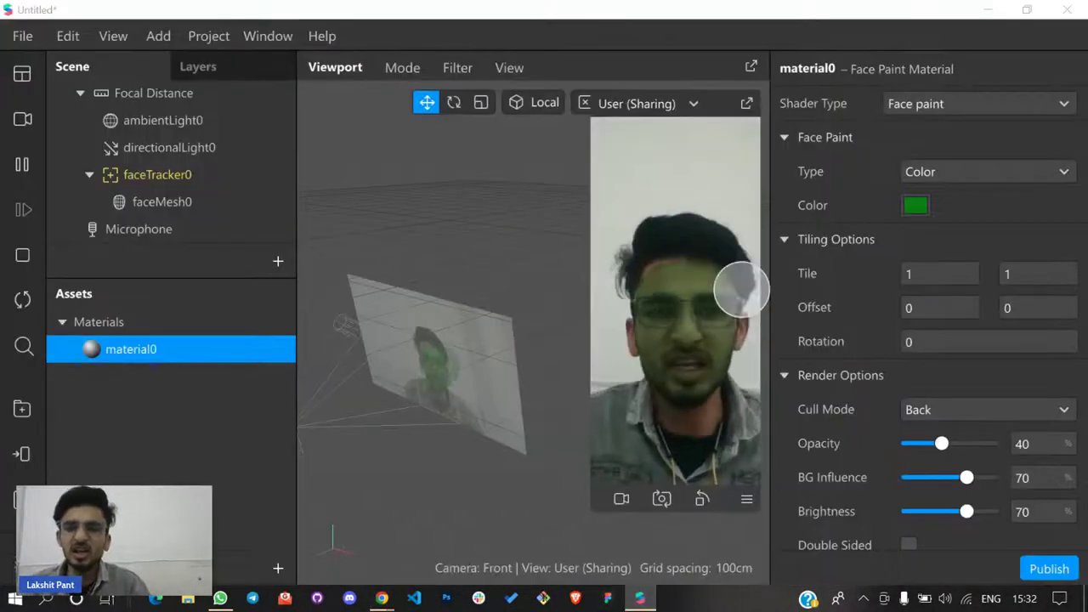
Lower the face paint material's brightness to 39%
scroll(824, 306, "down", 1)
scroll(999, 499, "up", 1)
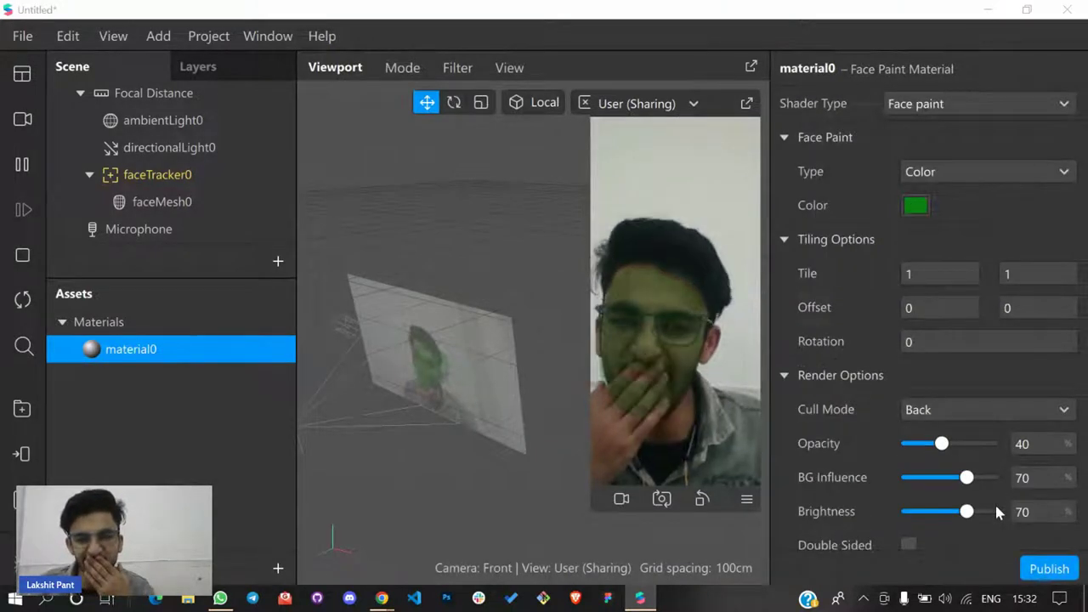
left_click_drag(967, 510, 941, 510)
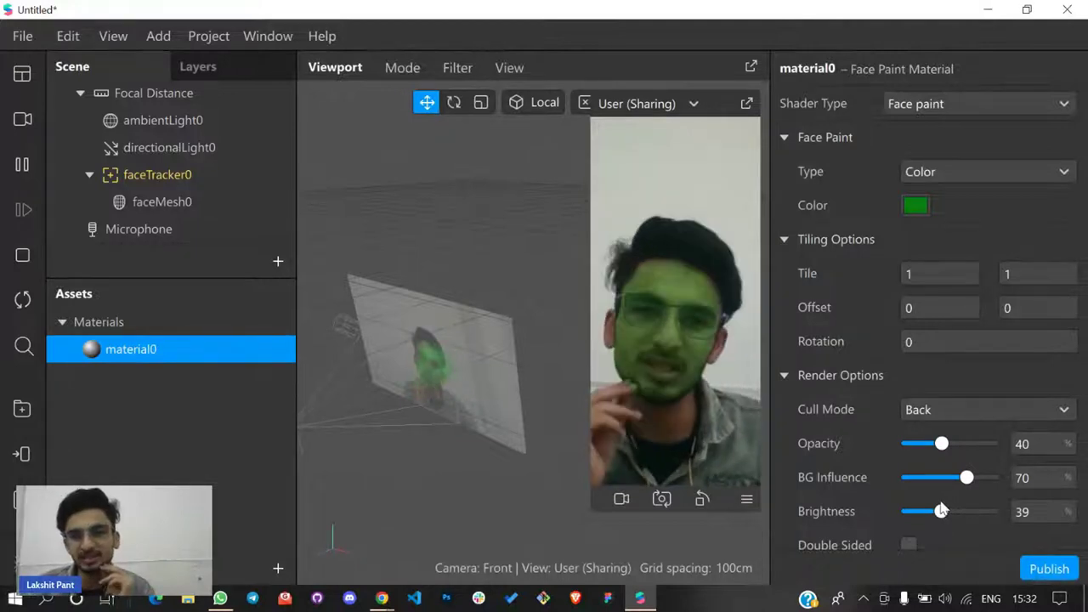
Turn off Use Depth Test and Write to Depth in material0's advanced render options
scroll(1006, 444, "down", 3)
left_click(807, 457)
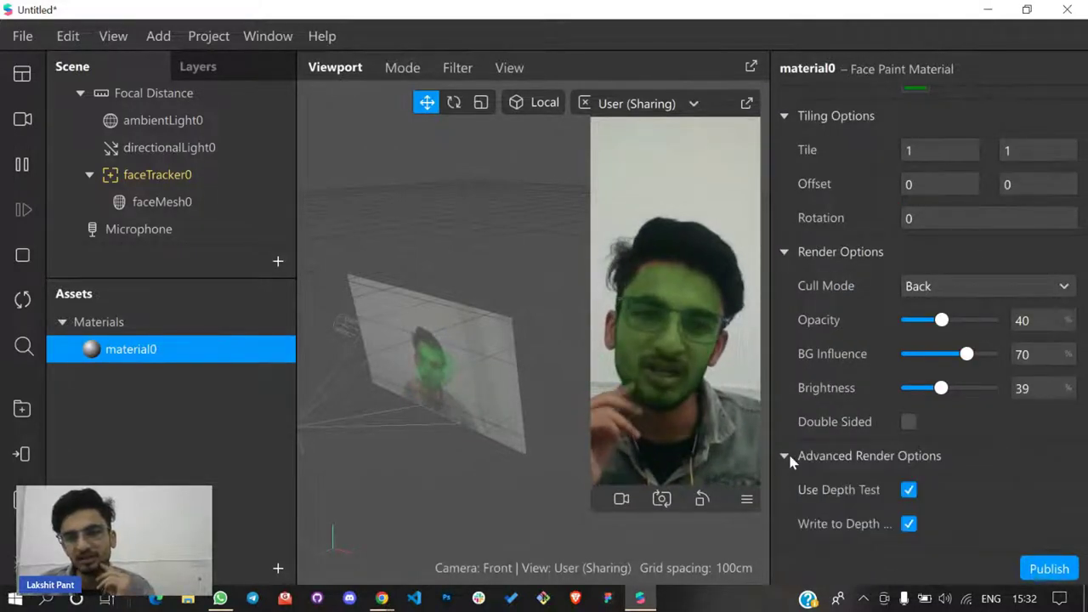
left_click(909, 490)
left_click(908, 523)
scroll(964, 459, "down", 3)
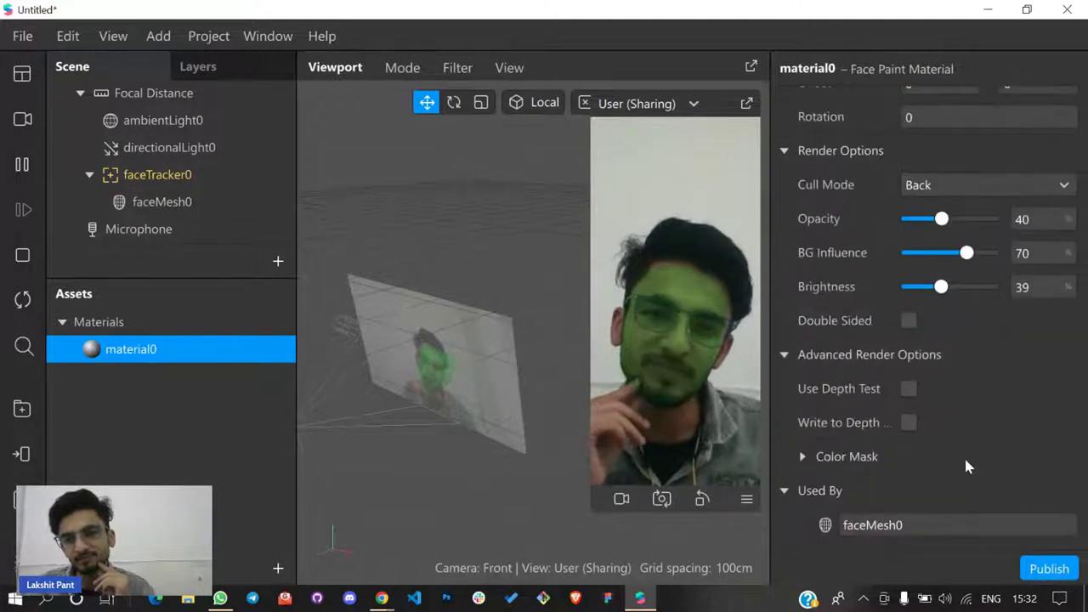
scroll(952, 392, "up", 5)
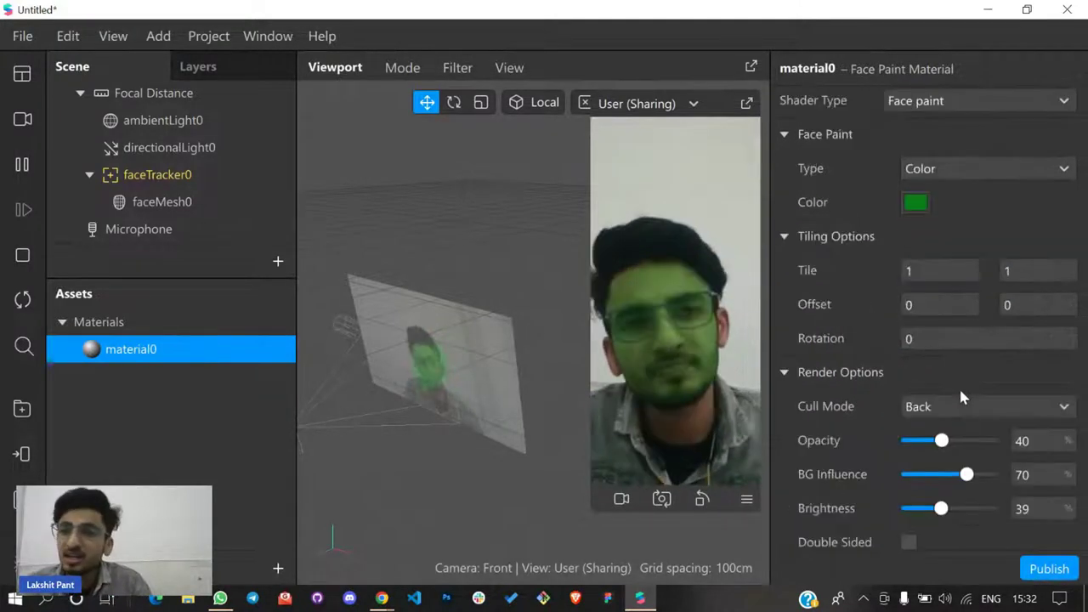
Change material0's shader type to Blended
left_click(982, 102)
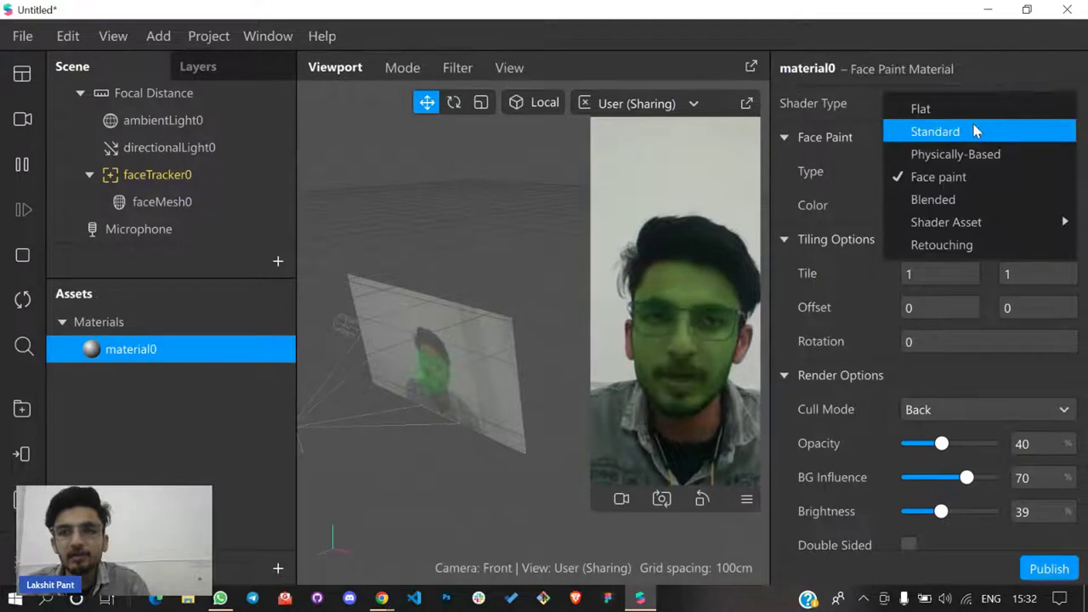
left_click(964, 204)
key("F2")
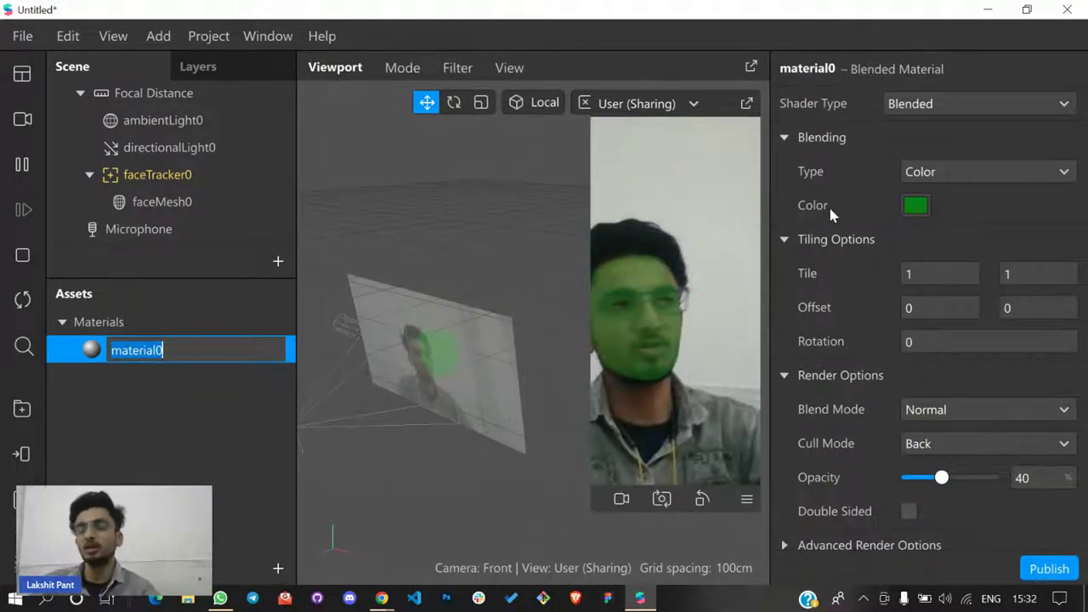
left_click(623, 305)
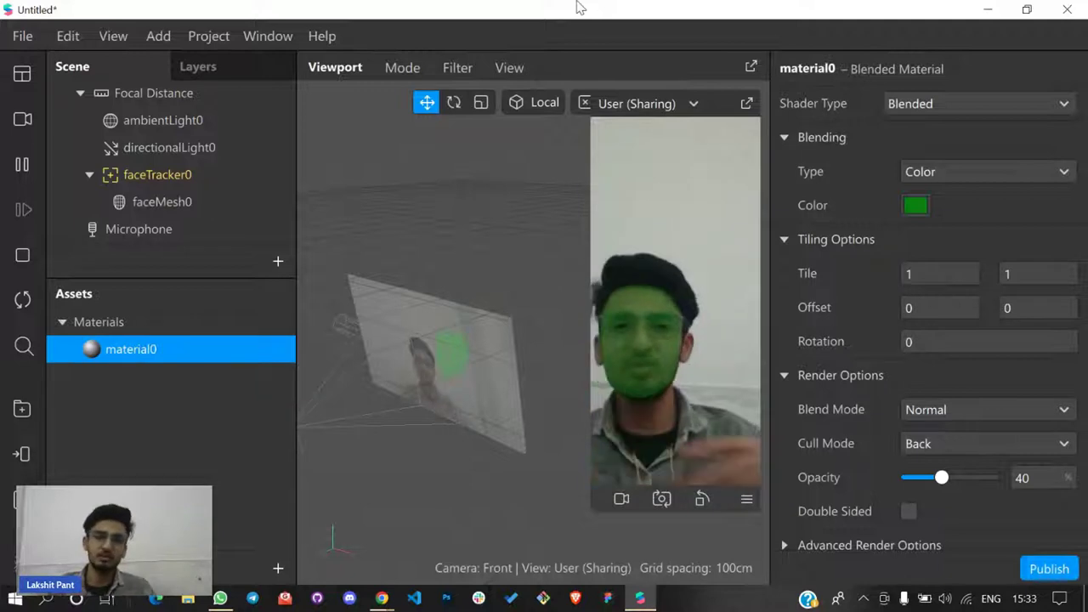
Try a new UI shader code asset as material0's shader type and undo the change
left_click(904, 106)
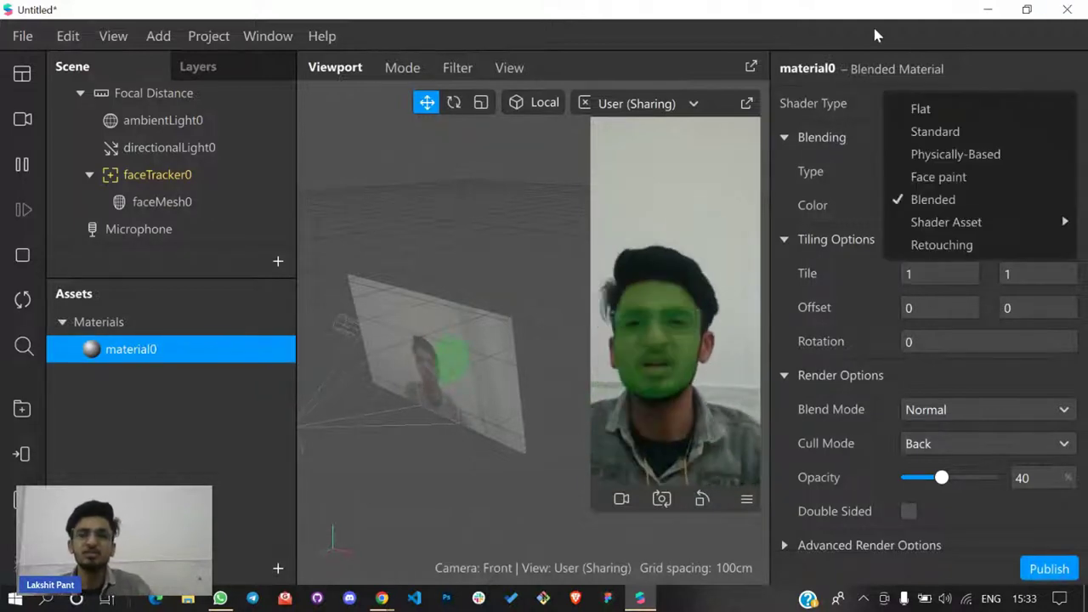
mouse_move(995, 231)
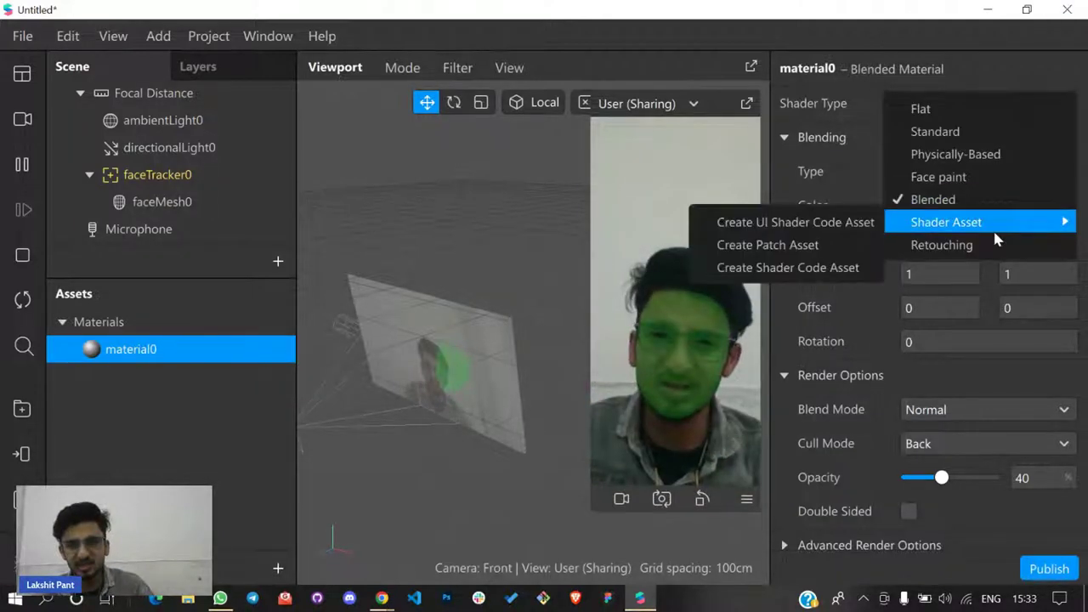
left_click(714, 222)
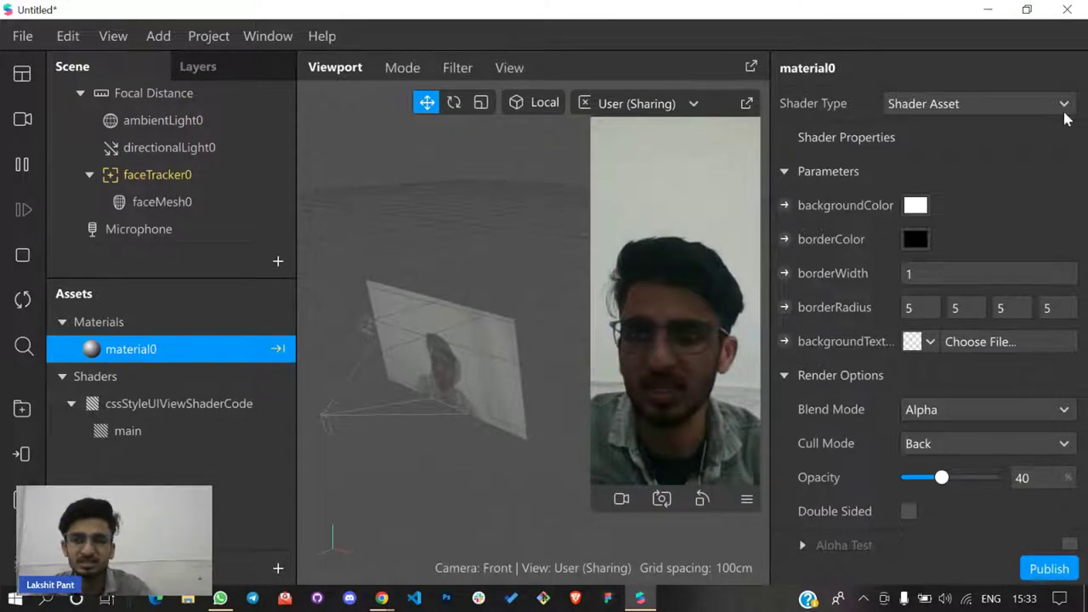
key("ctrl+z")
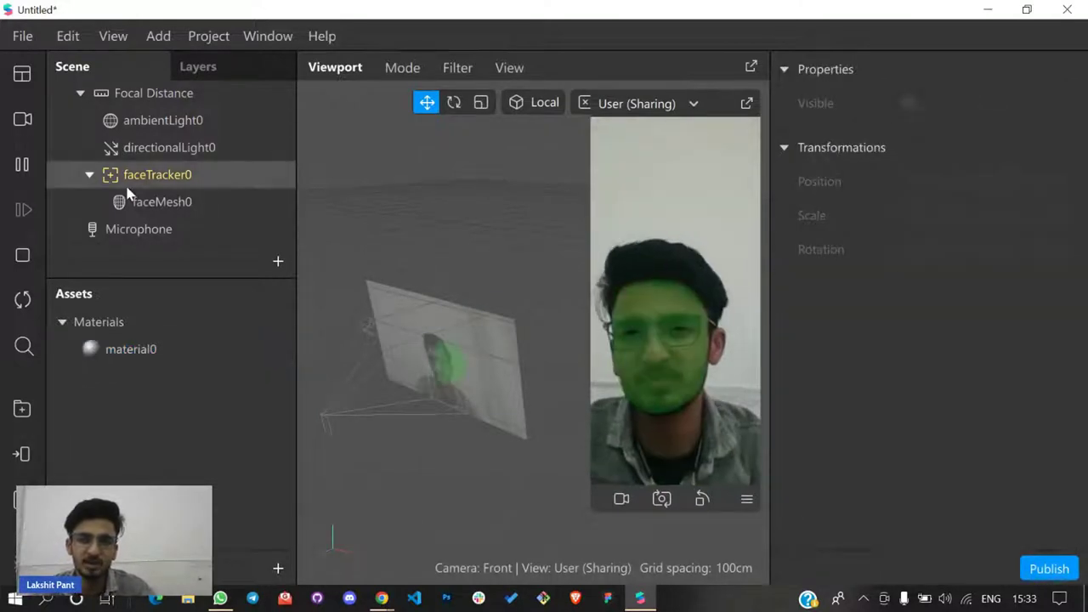
Change material0's shader type to Retouching and set the skin smoothing to 100%
left_click(163, 214)
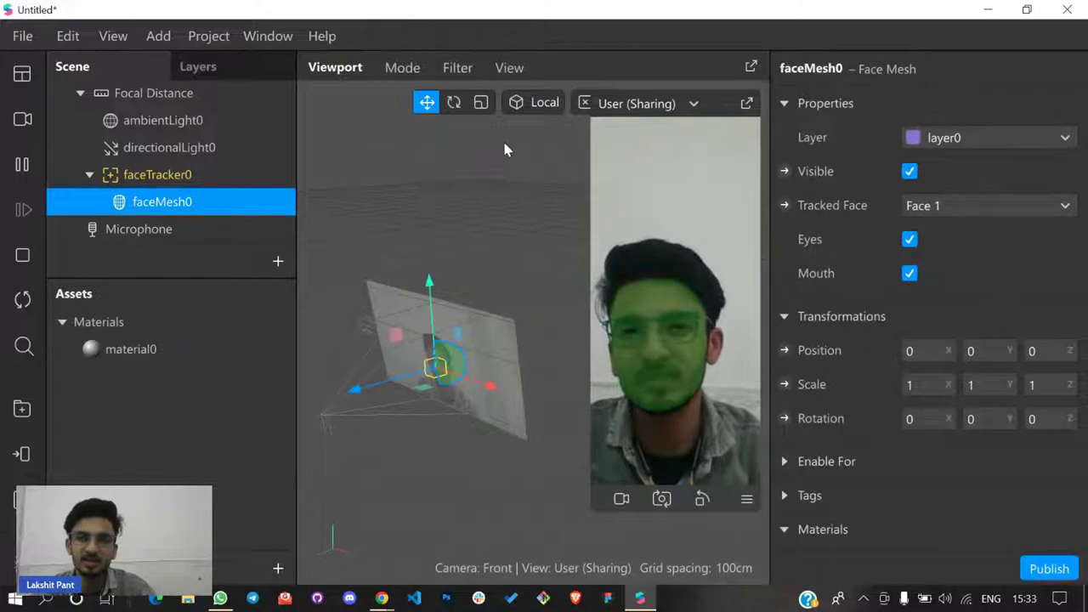
left_click(280, 346)
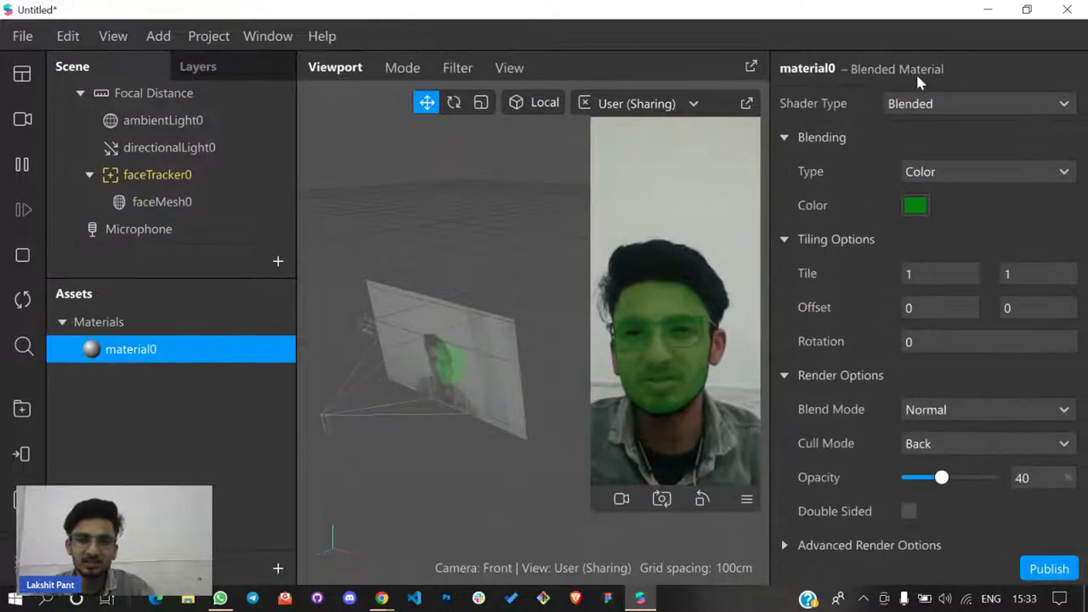
left_click(948, 108)
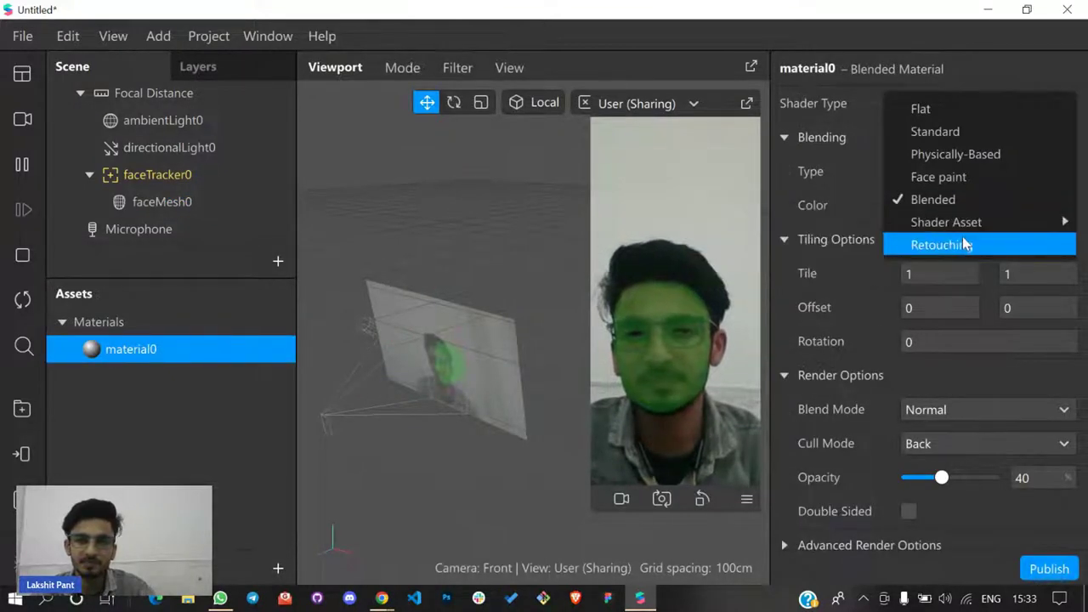
left_click(973, 243)
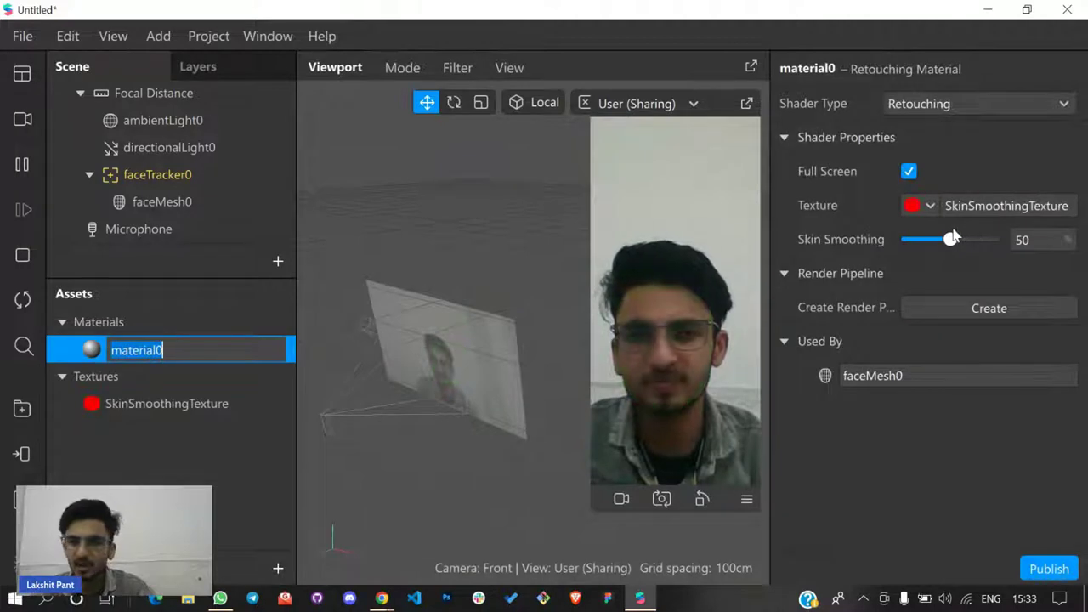
left_click_drag(944, 244, 1006, 238)
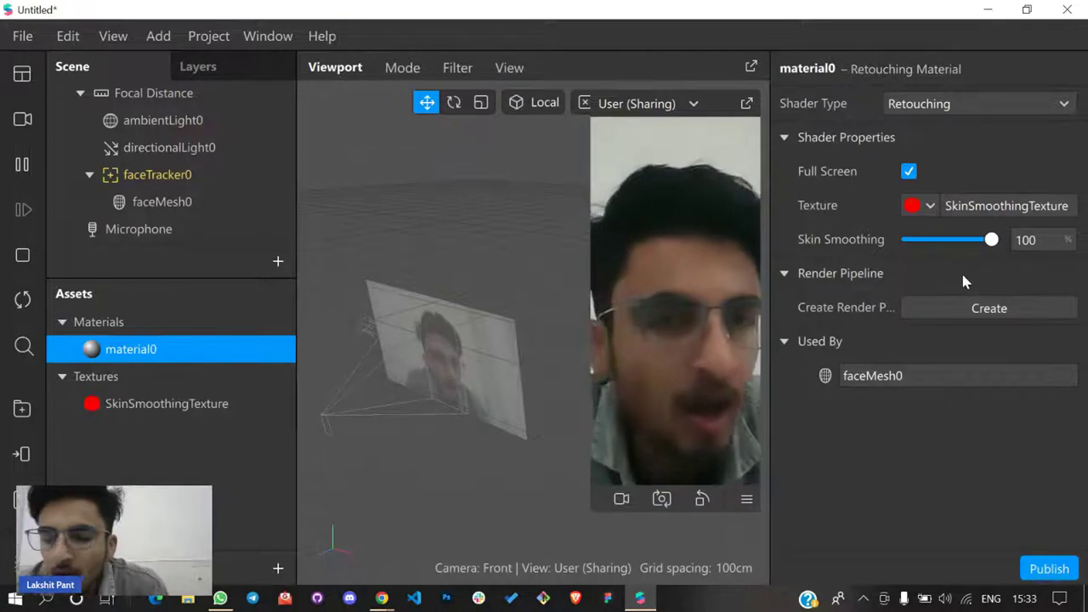
Read the viewer comments in StreamYard, dismissing the WhatsApp notification, and return to the Spark AR Studio project
left_click(992, 8)
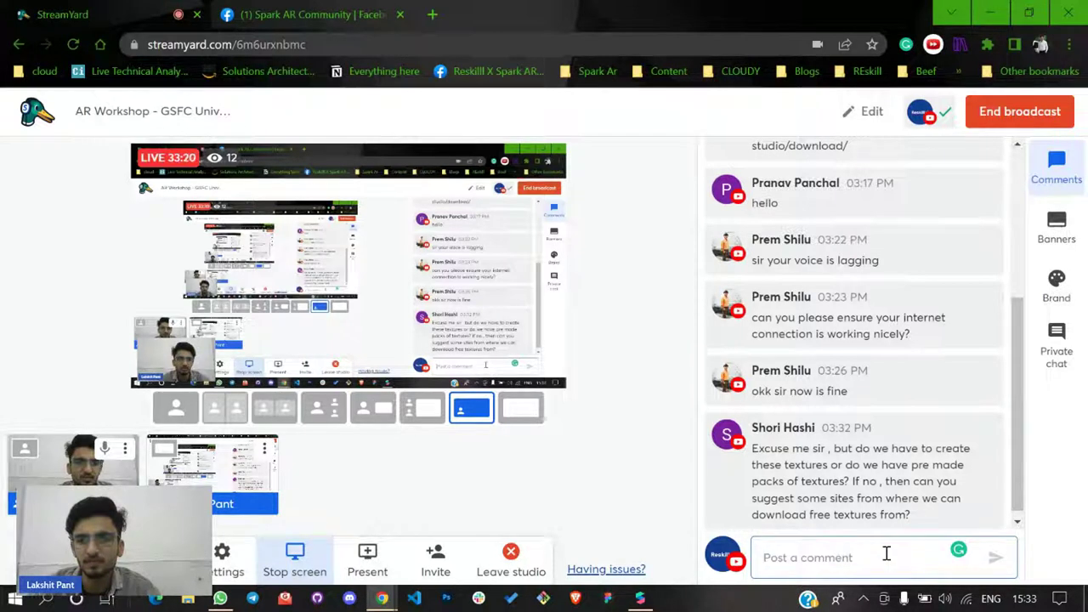
mouse_move(877, 491)
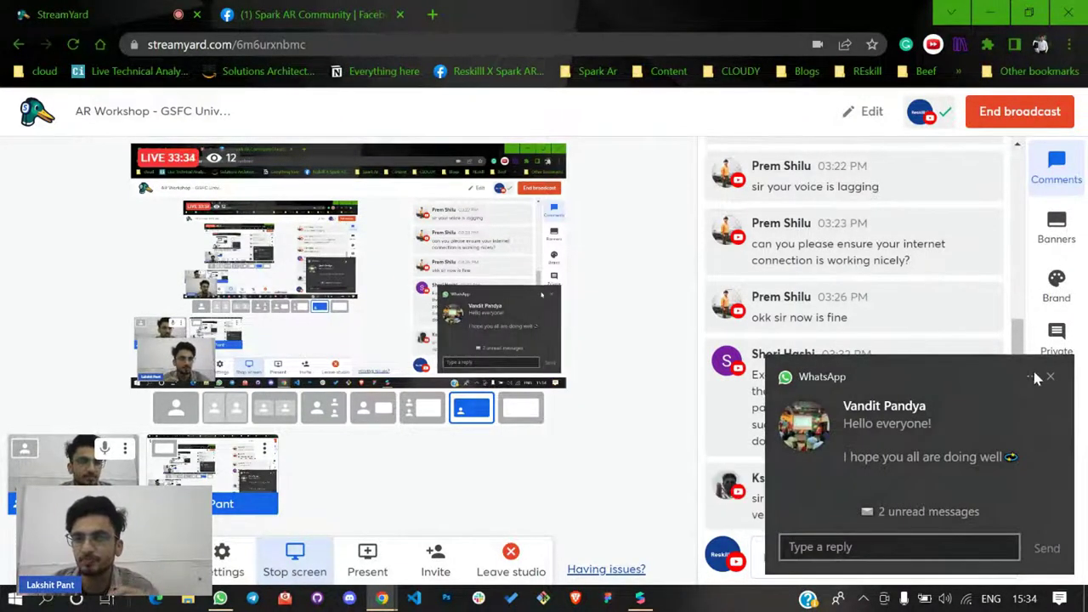
left_click(1050, 377)
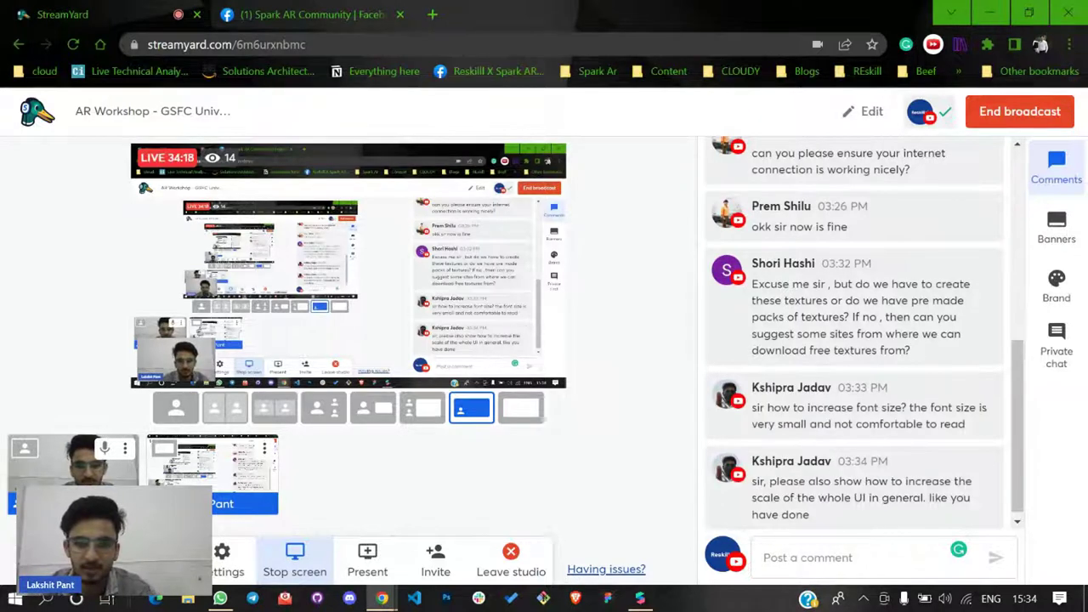
left_click(641, 599)
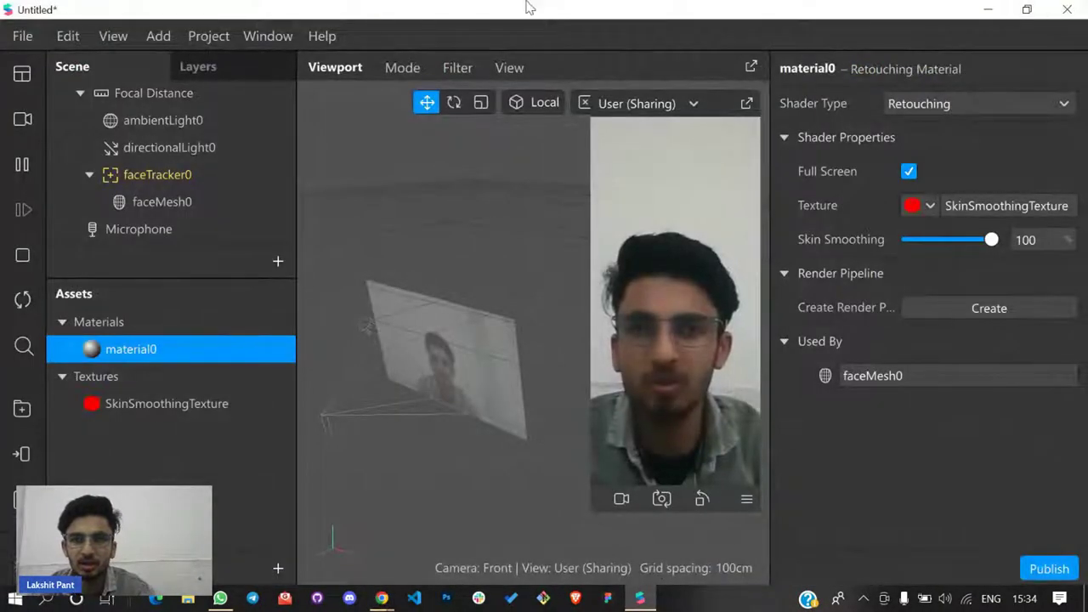
left_click(987, 8)
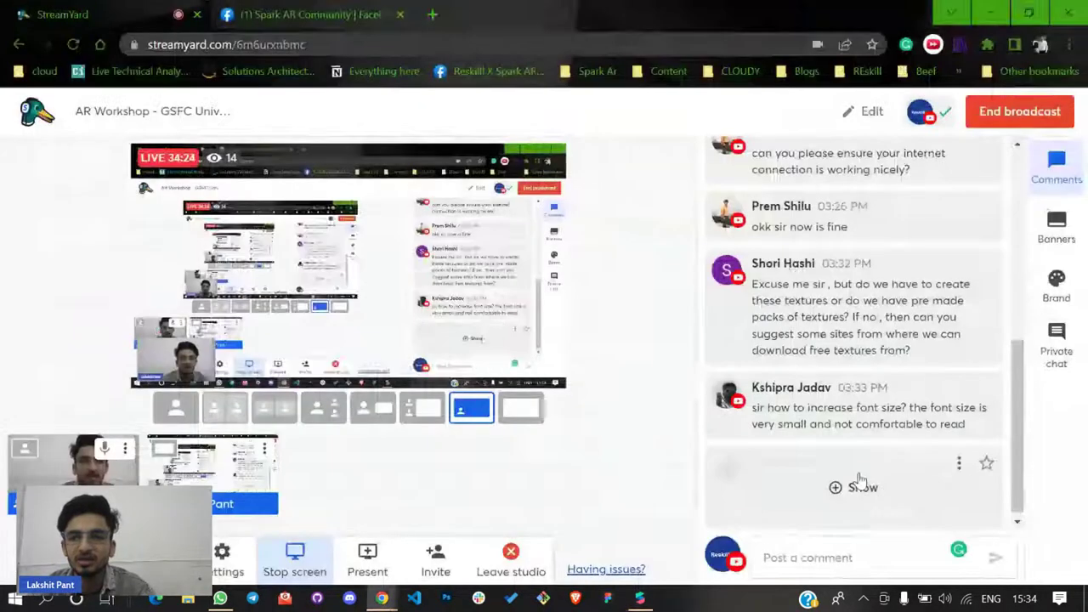
left_click(862, 490)
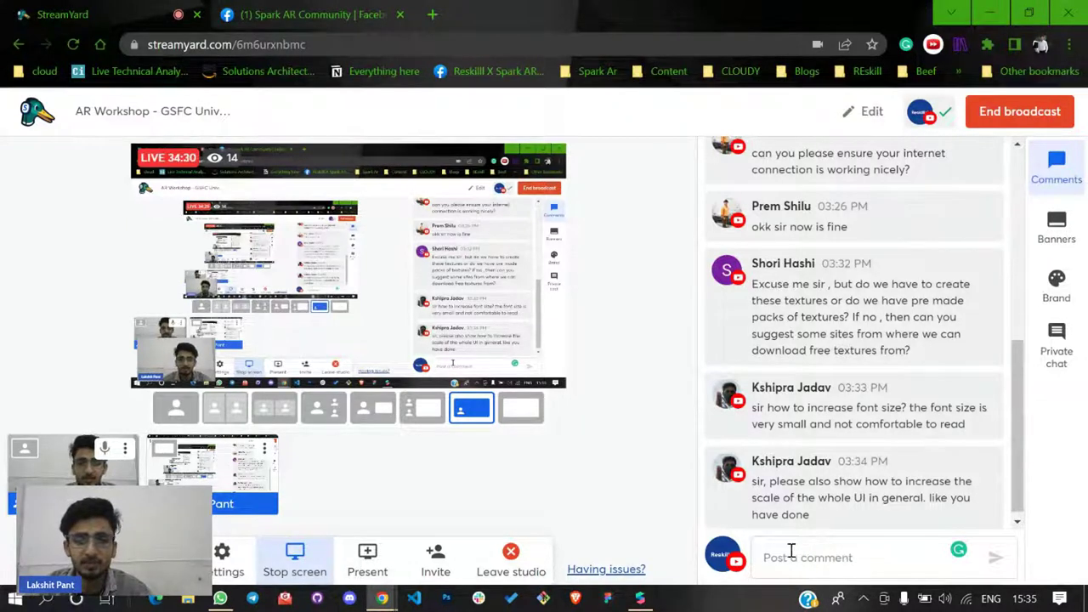
left_click(641, 598)
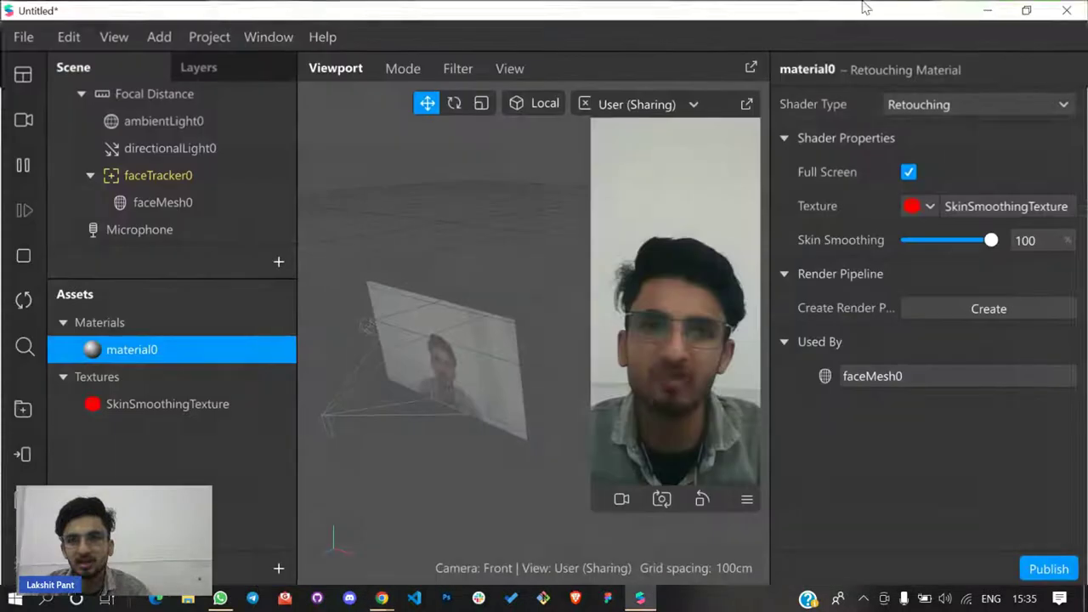
Demonstrate resizing and moving the Spark AR Studio window, and maximize it again
left_click(1026, 9)
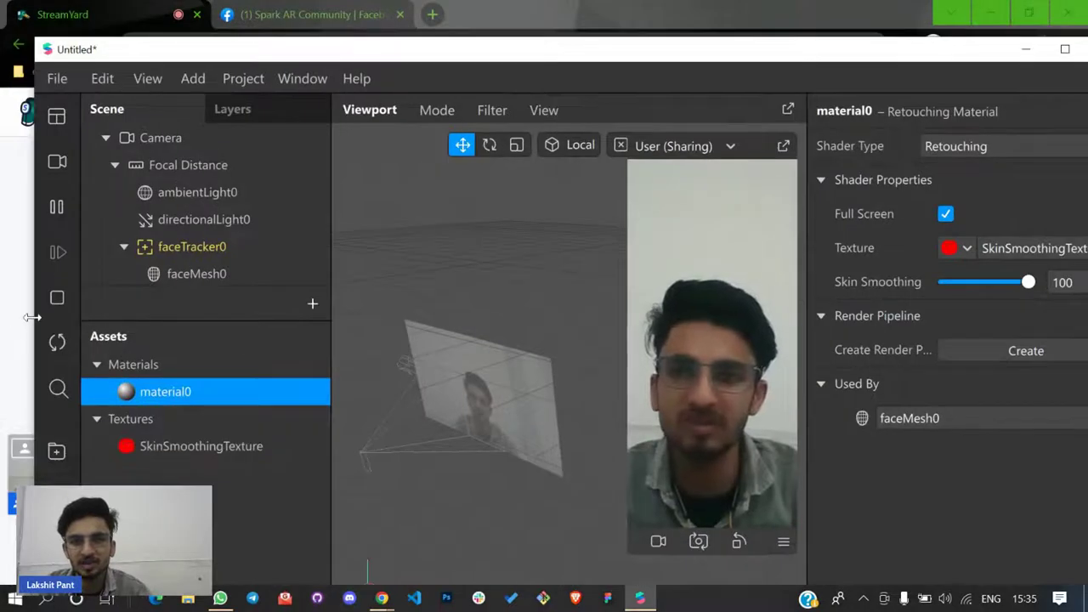
left_click_drag(31, 317, 218, 317)
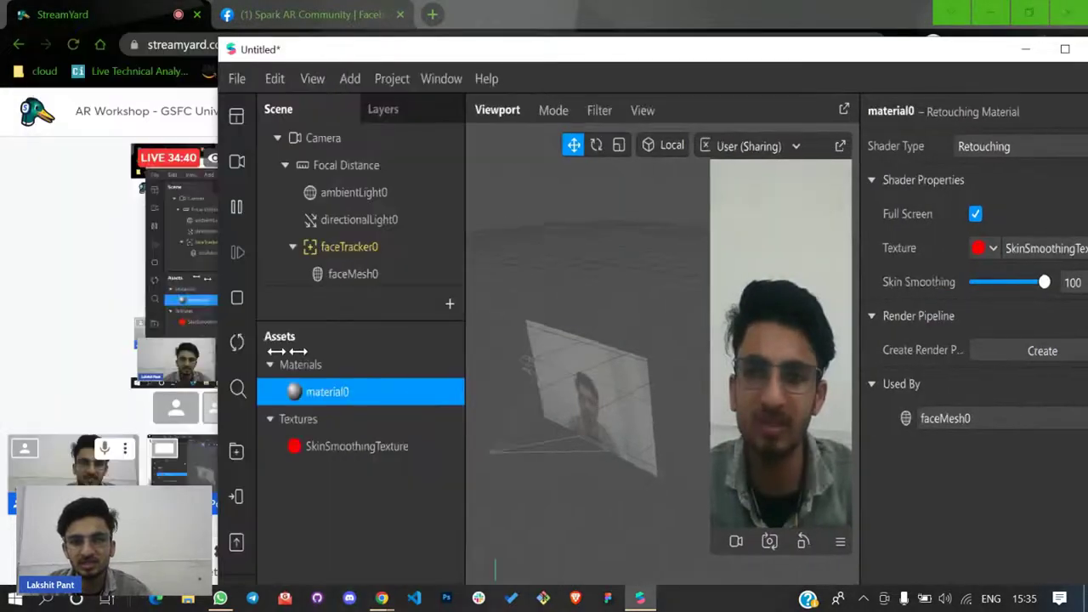
left_click_drag(762, 58, 755, 51)
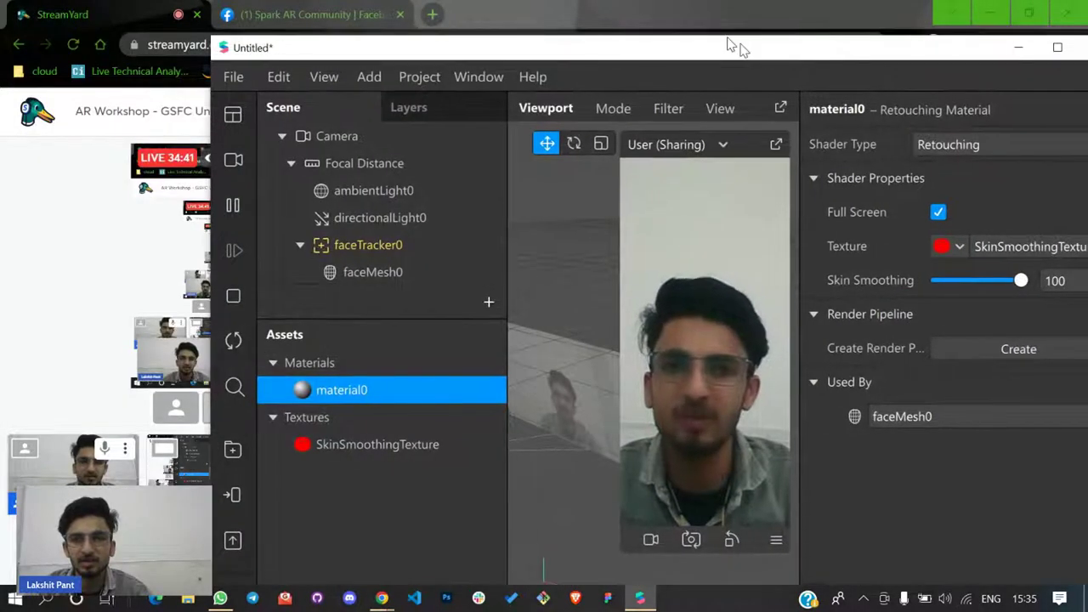
left_click(1064, 48)
left_click(1028, 12)
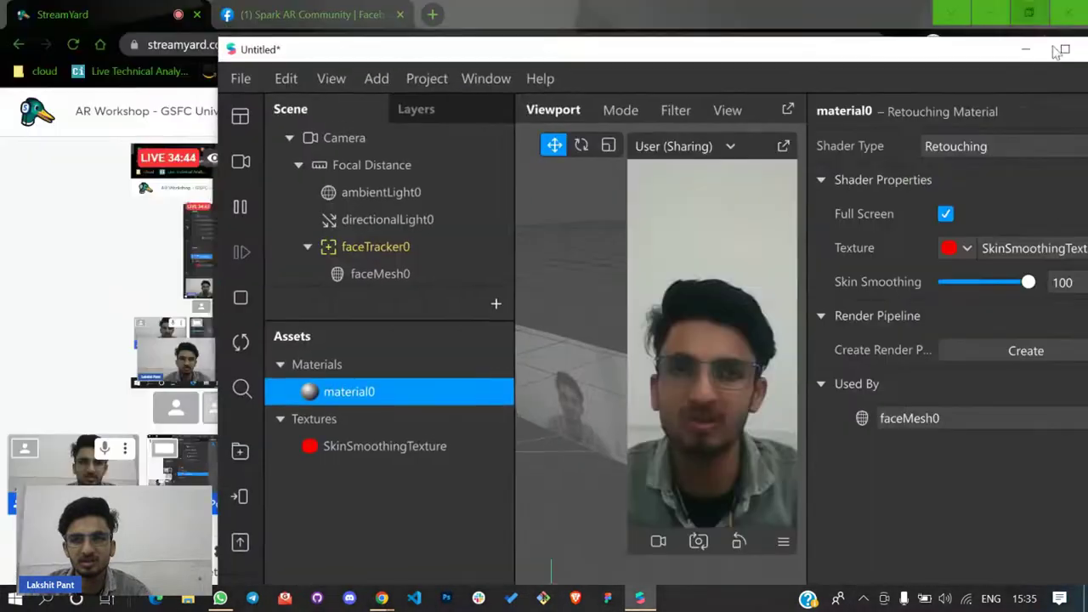
left_click(1064, 49)
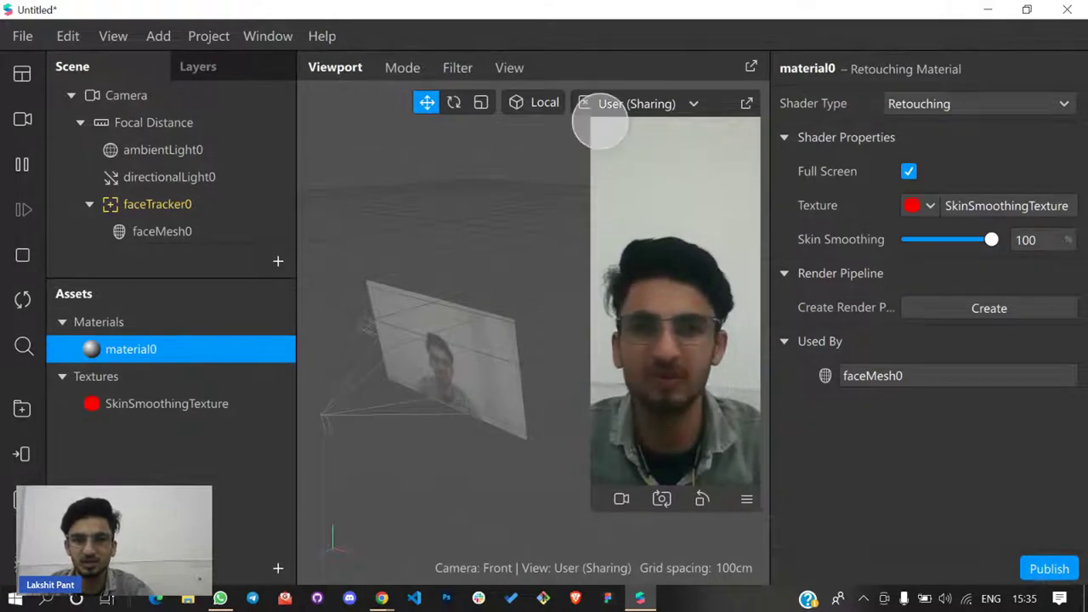
Change material0's shader type to Flat
left_click(1017, 102)
left_click(985, 105)
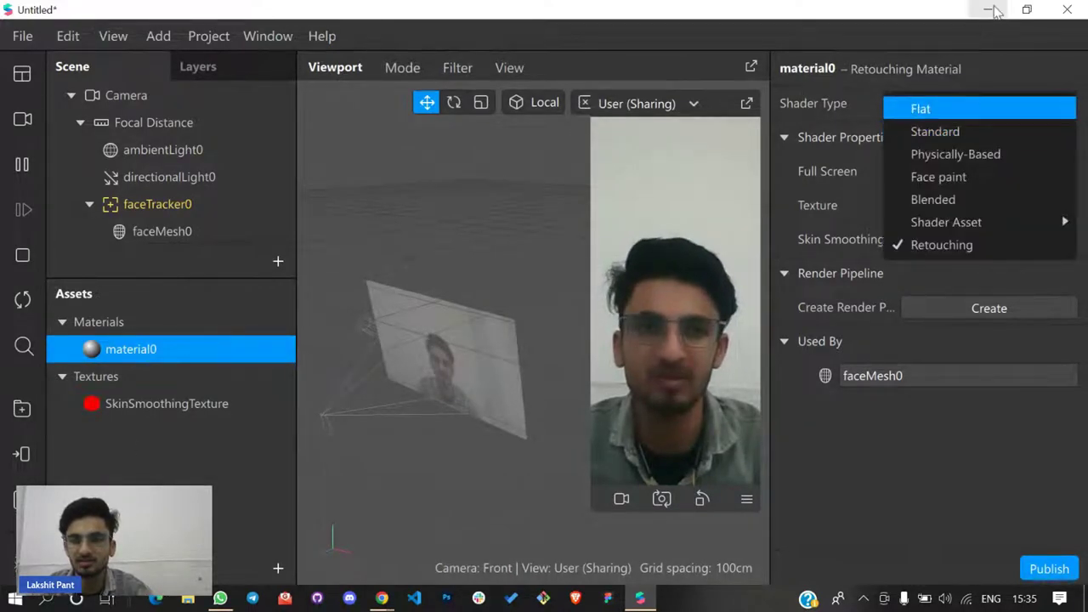
Check the latest viewer replies in StreamYard and switch back to Spark AR Studio
left_click(989, 9)
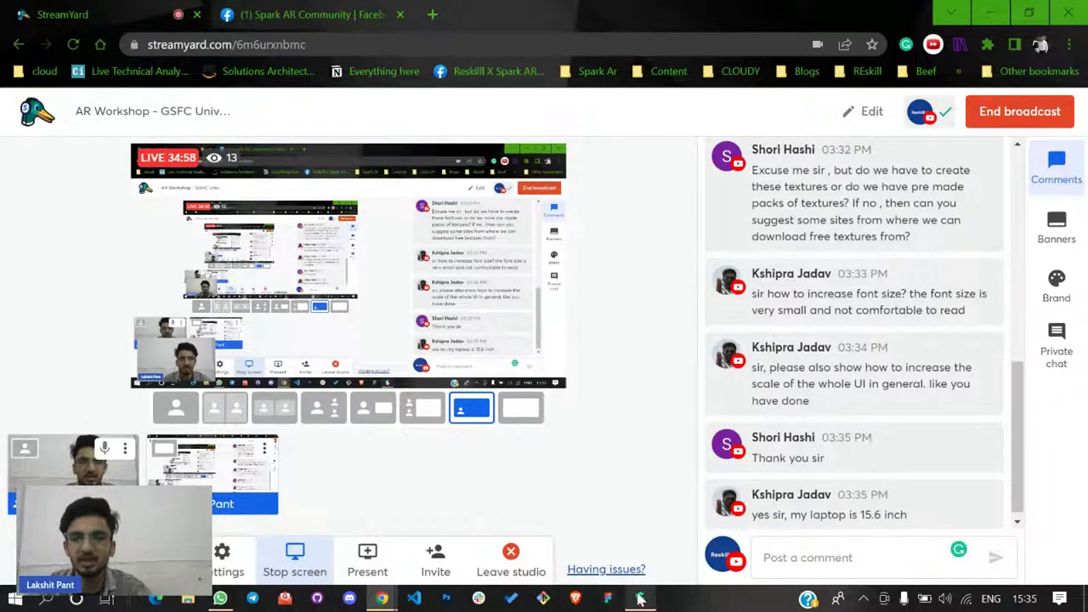
mouse_move(643, 587)
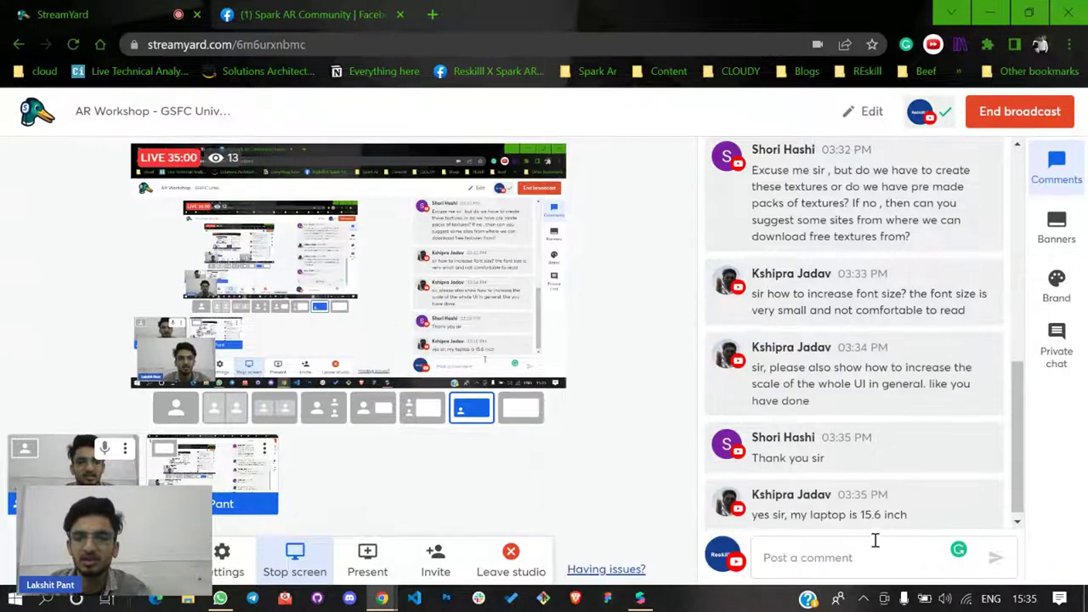
mouse_move(869, 411)
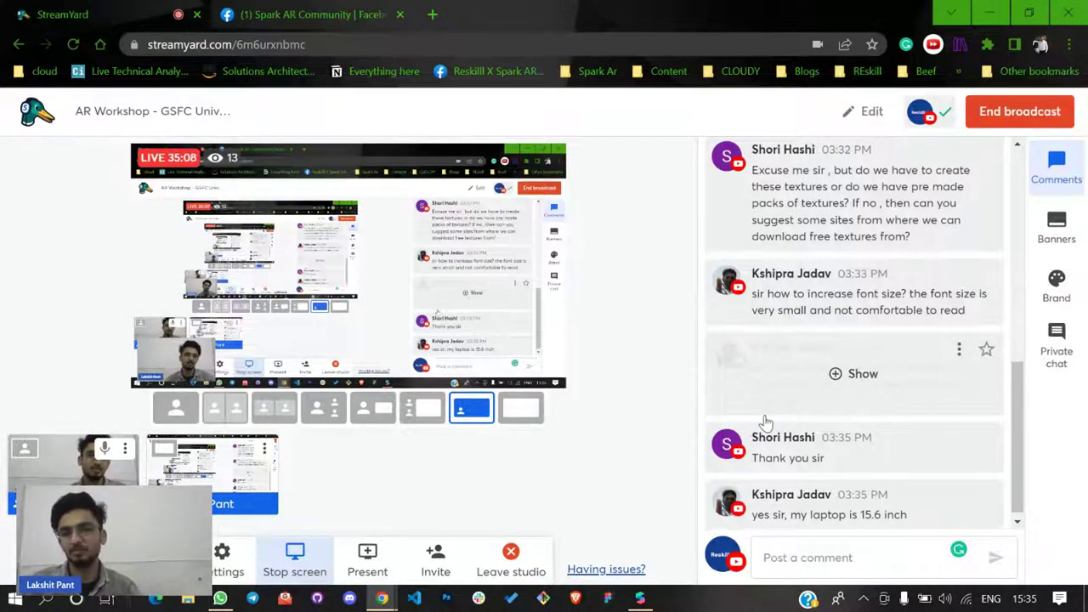
mouse_move(729, 435)
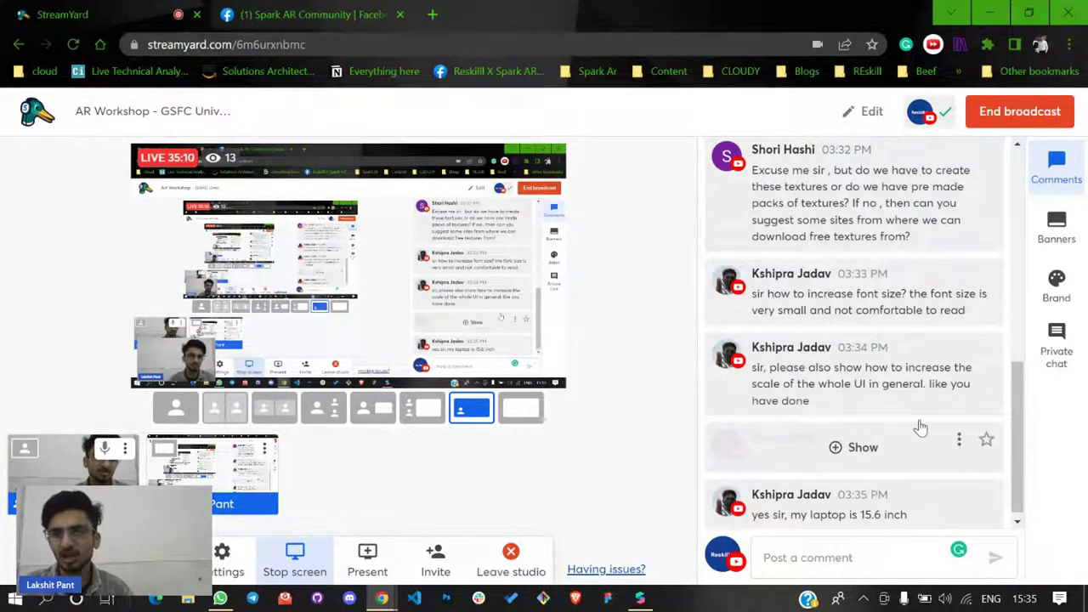
left_click(639, 599)
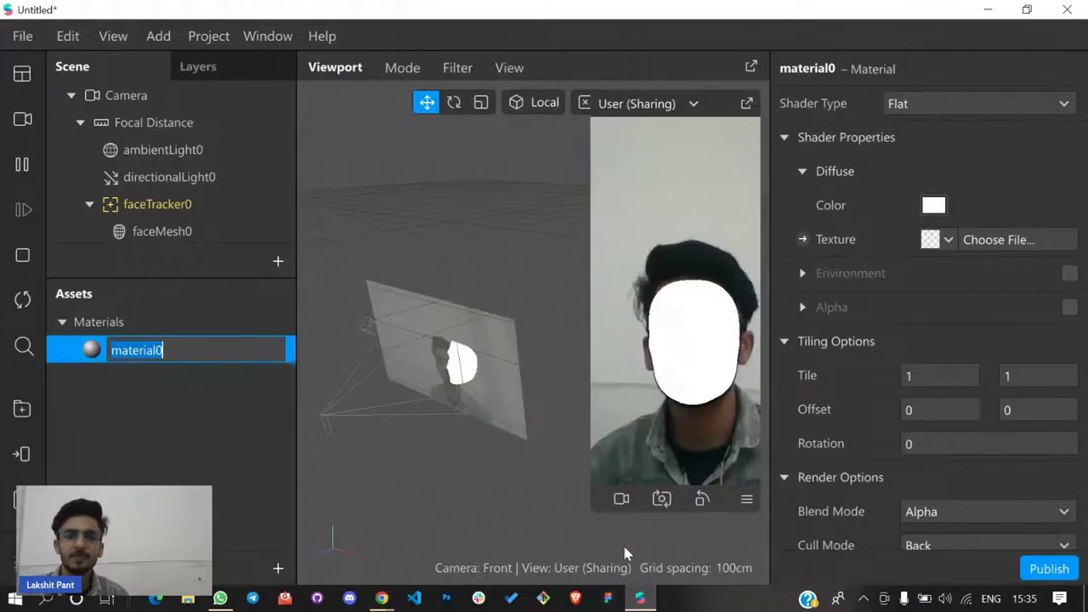
Change material0's shader type to Retouching
left_click(156, 394)
left_click(156, 349)
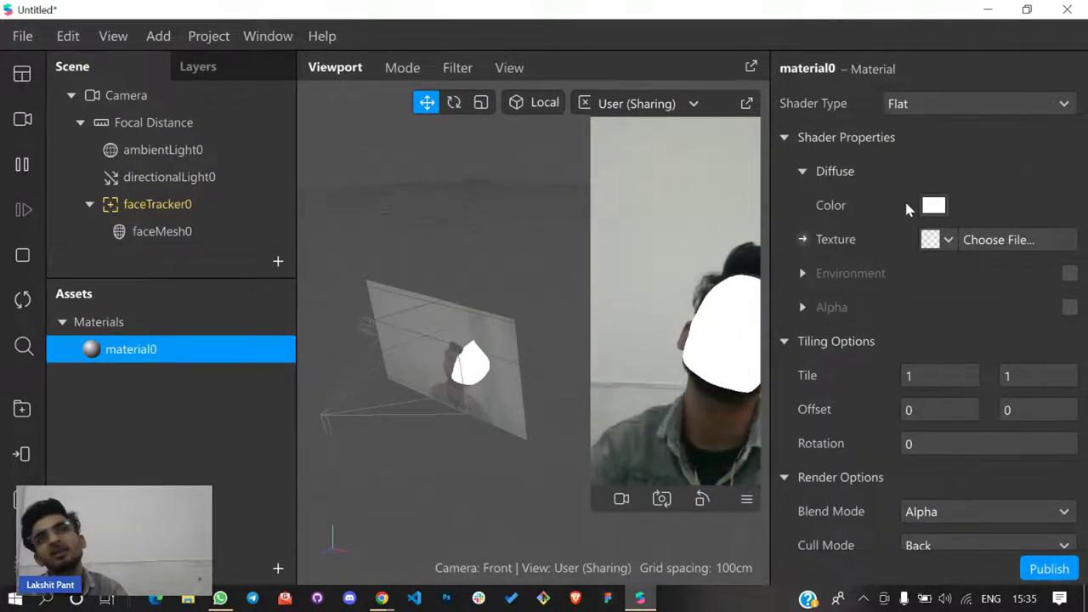
left_click(966, 108)
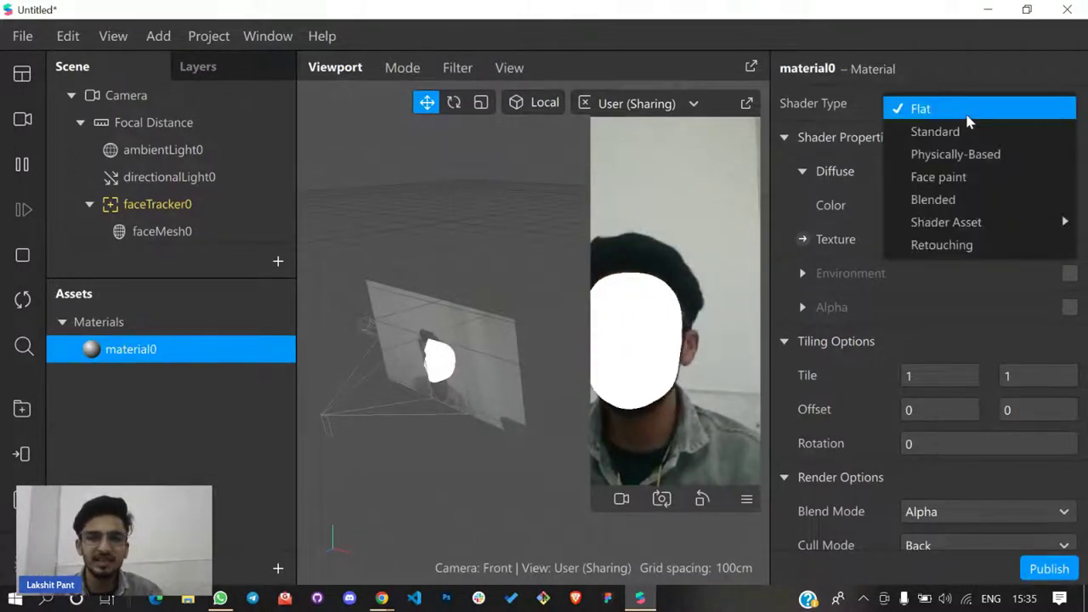
left_click(939, 245)
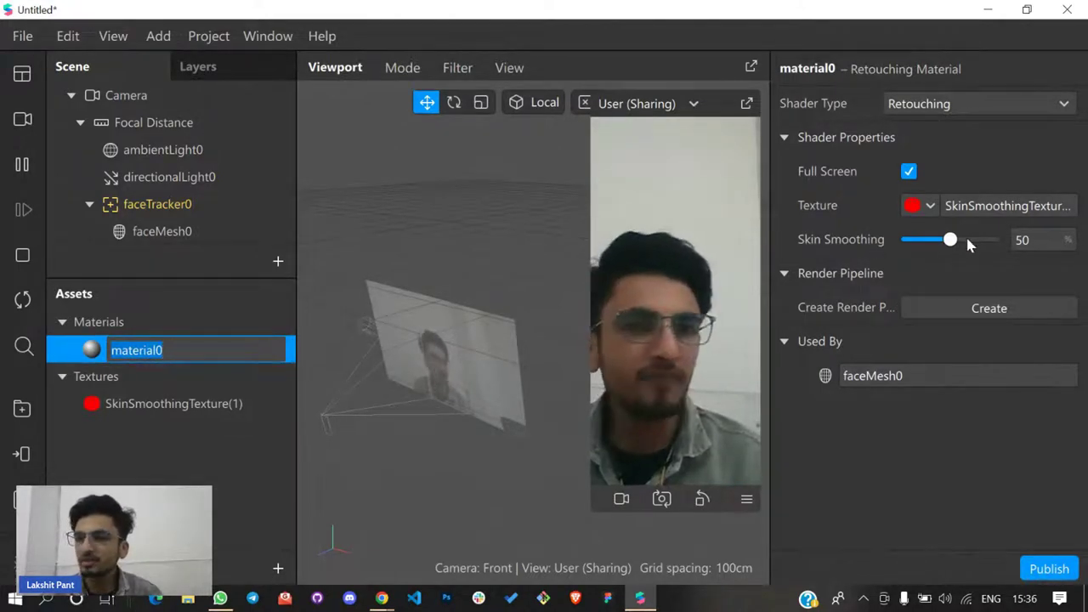
Rename material0 as retouching
left_click(262, 425)
double_click(184, 337)
key("BackSpace")
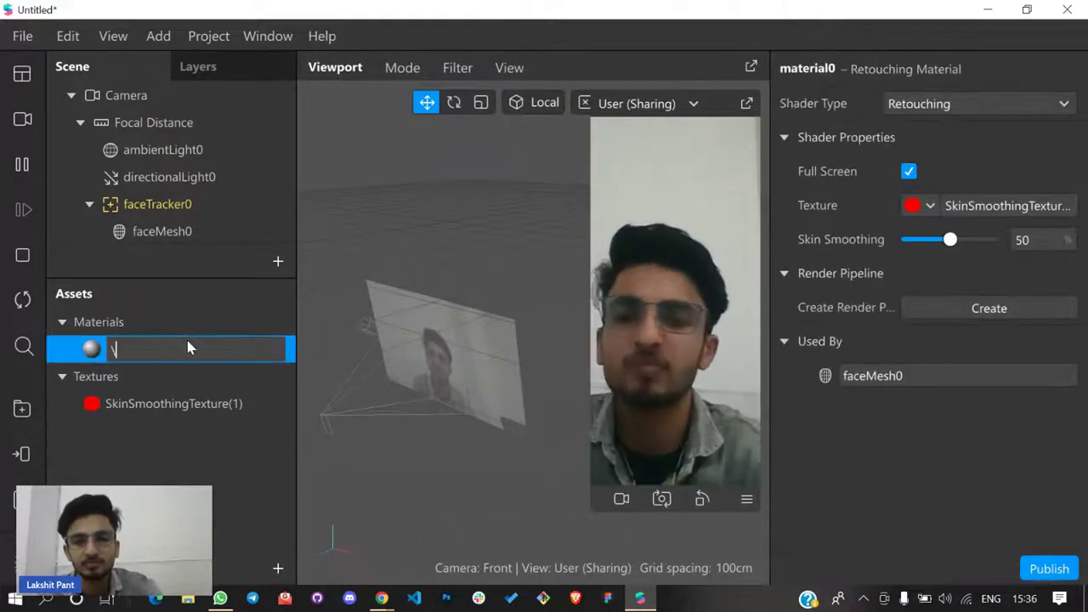
type("retouching")
key("Return")
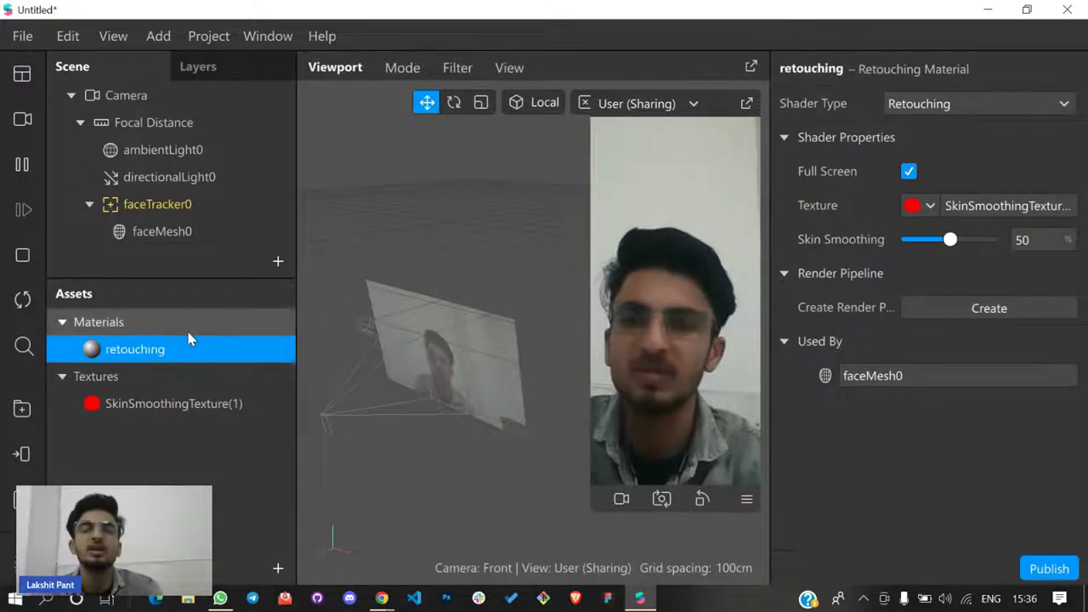
Insert a rectangle into the scene and move it above the head, to about X 145, Y 195
left_click(277, 263)
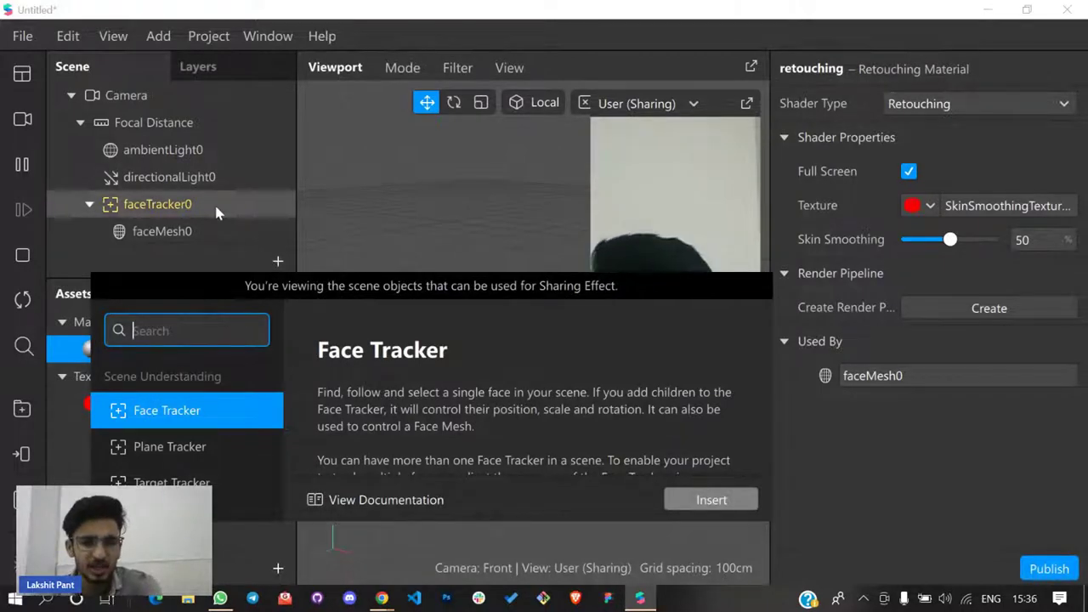
type("rec")
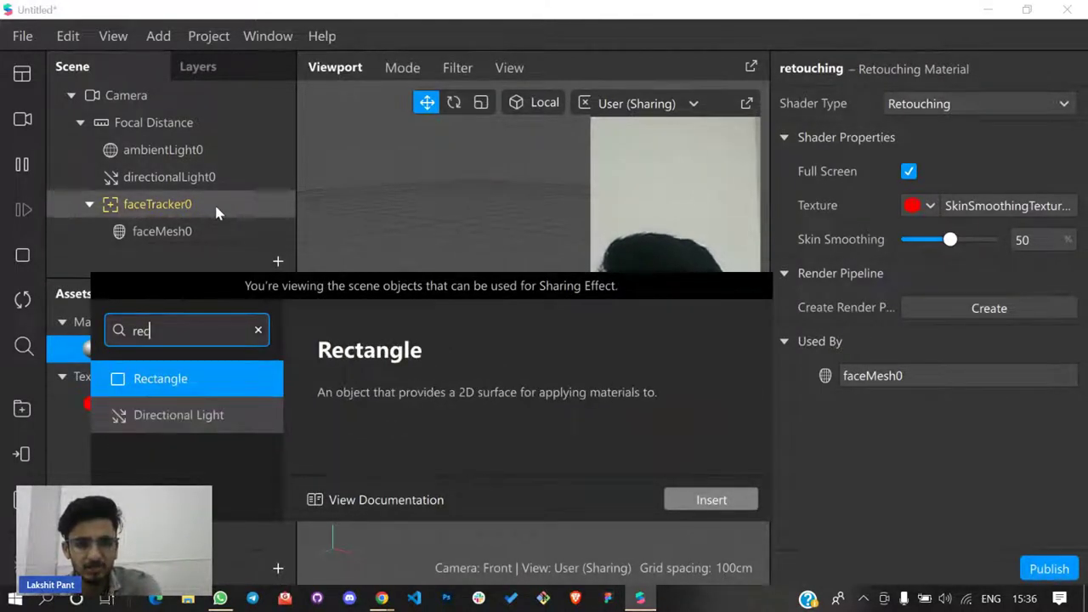
key("Return")
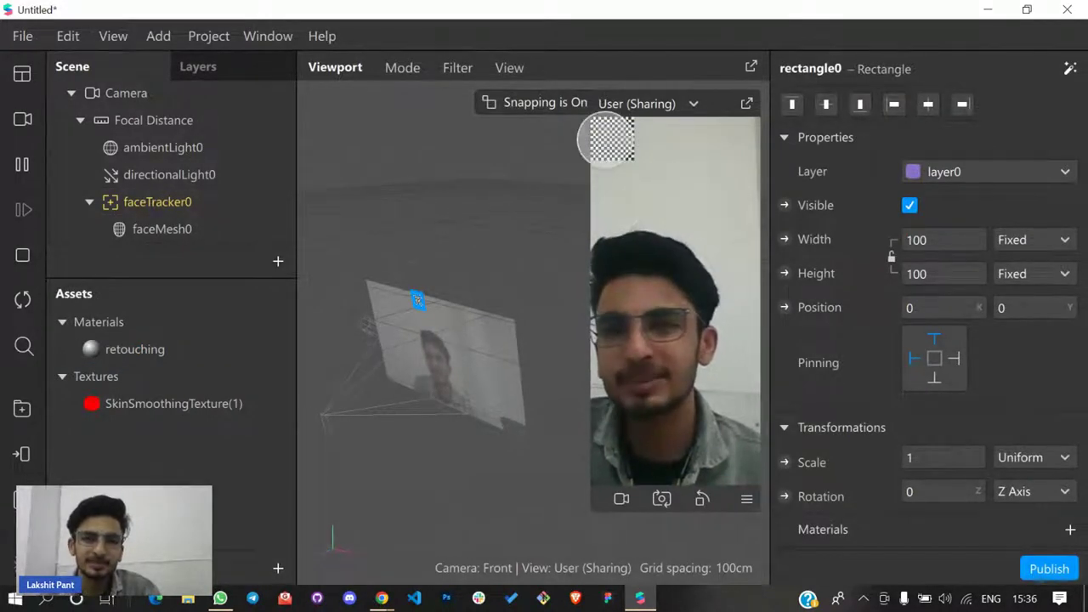
left_click_drag(403, 355, 425, 307)
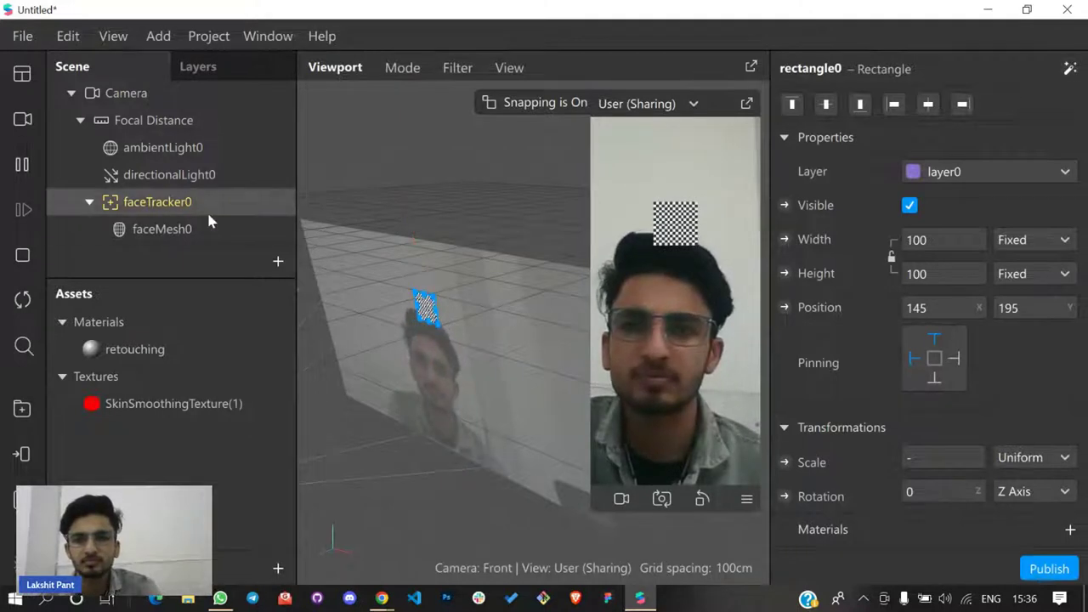
scroll(200, 211, "down", 2)
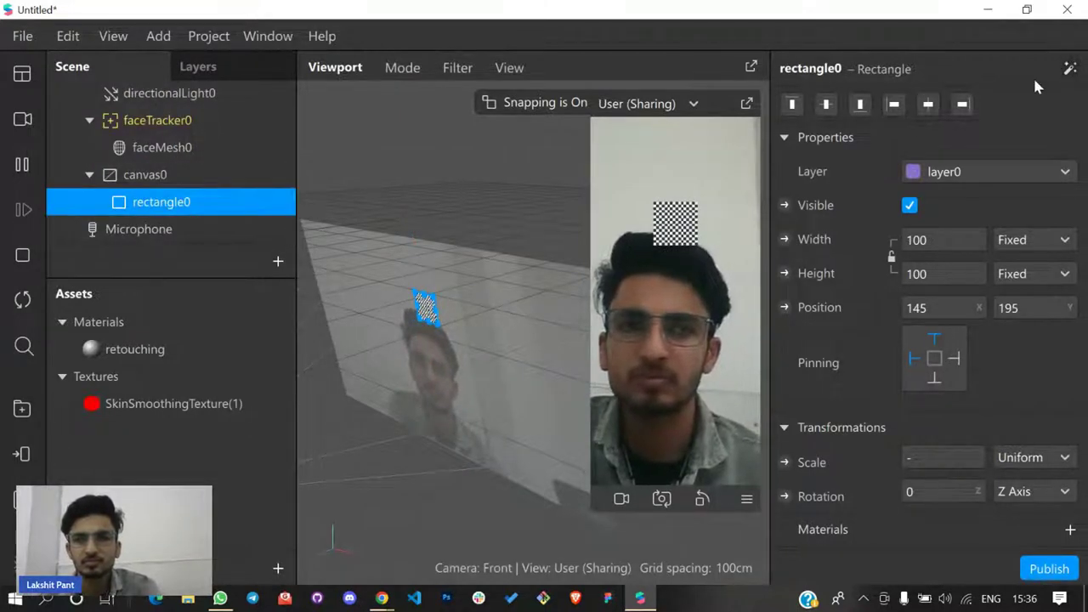
left_click(1069, 71)
mouse_move(979, 100)
left_click(528, 215)
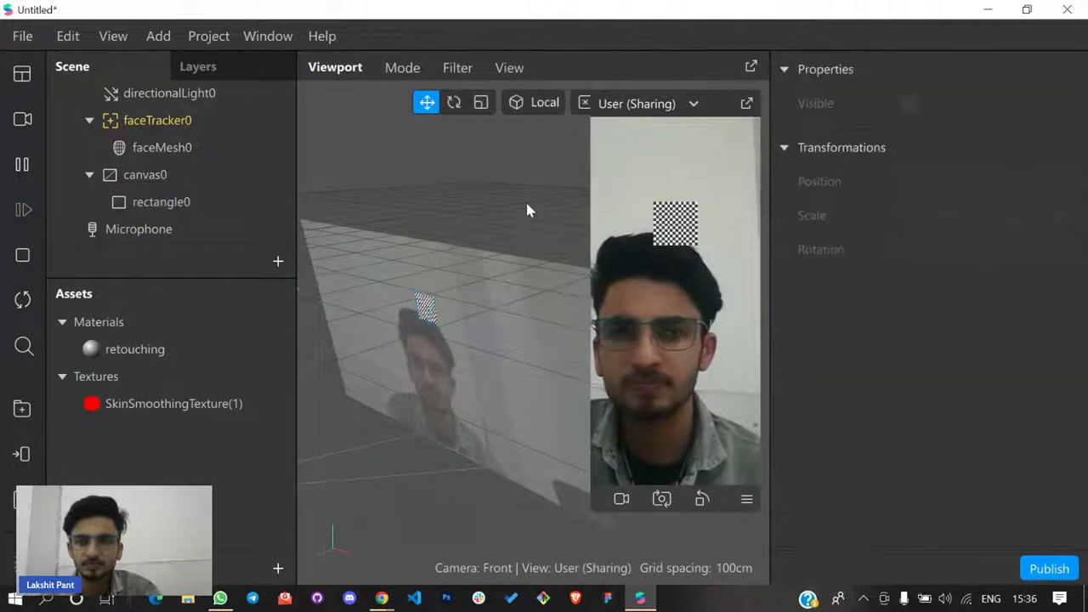
Nest canvas0 under faceTracker0 and try to move rectangle0 directly into faceTracker0
left_click(164, 201)
left_click(89, 174)
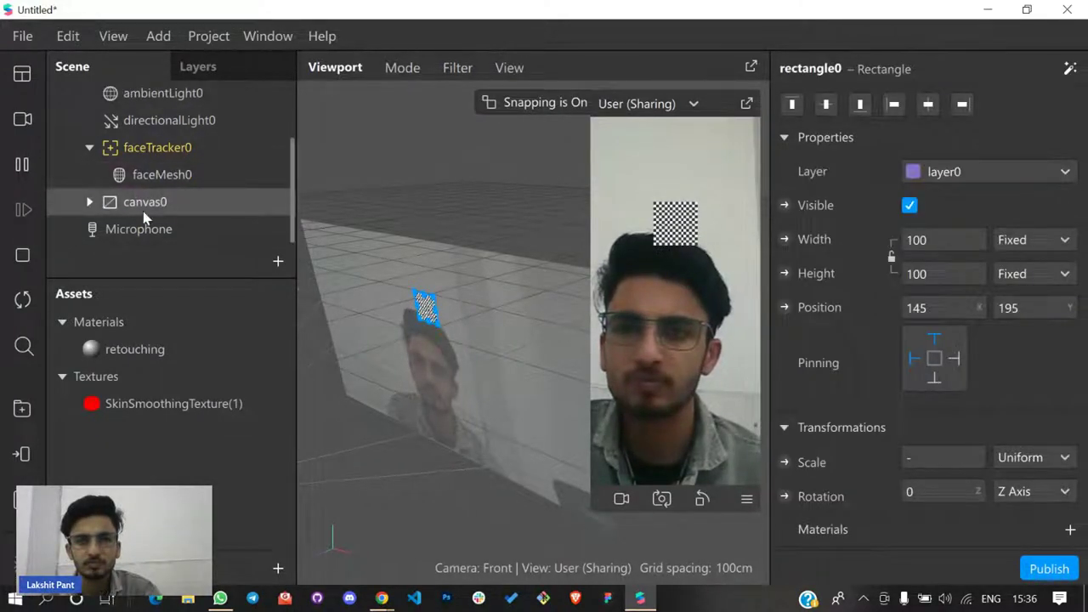
left_click(106, 201)
left_click_drag(159, 147, 180, 166)
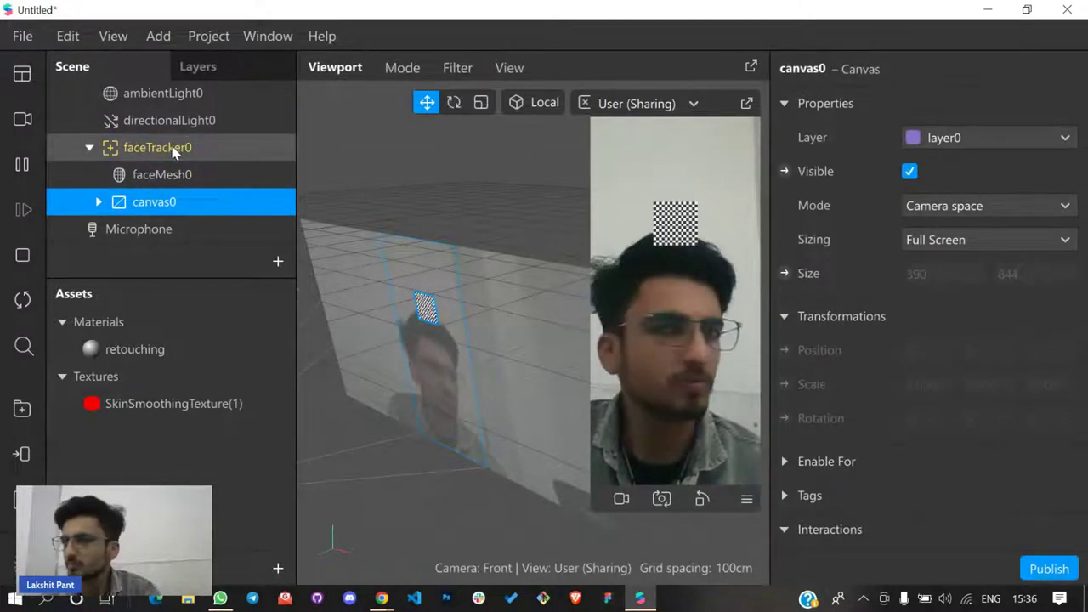
left_click(98, 203)
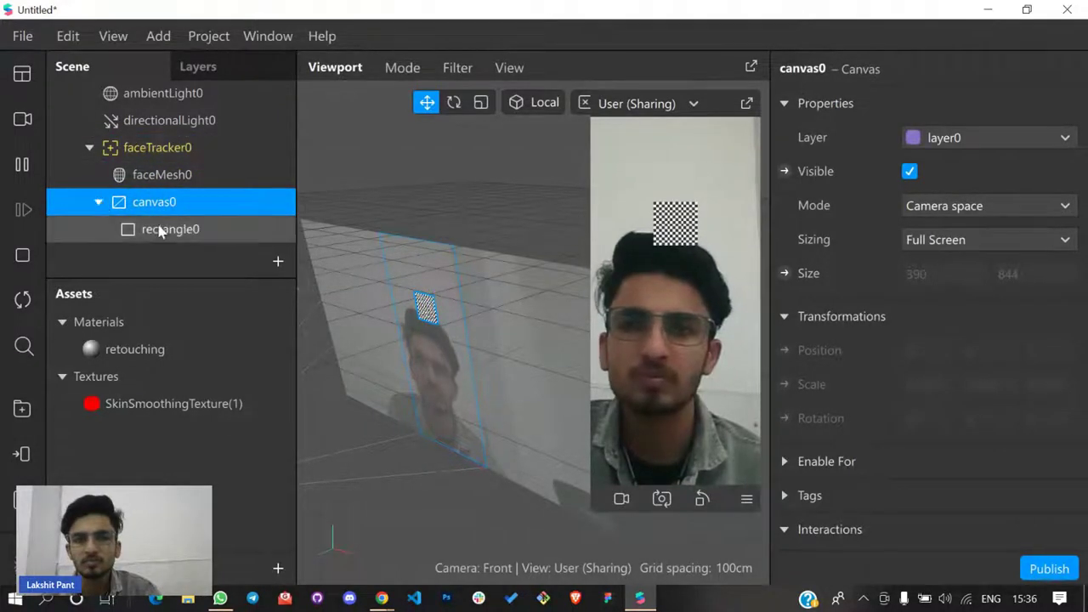
left_click_drag(170, 229, 176, 149)
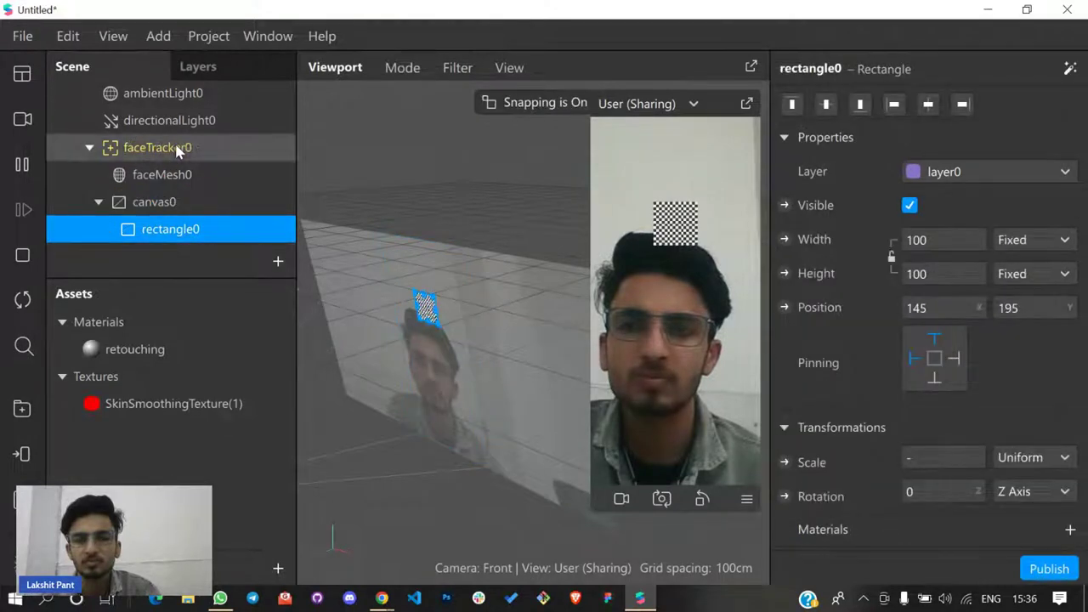
left_click(98, 202)
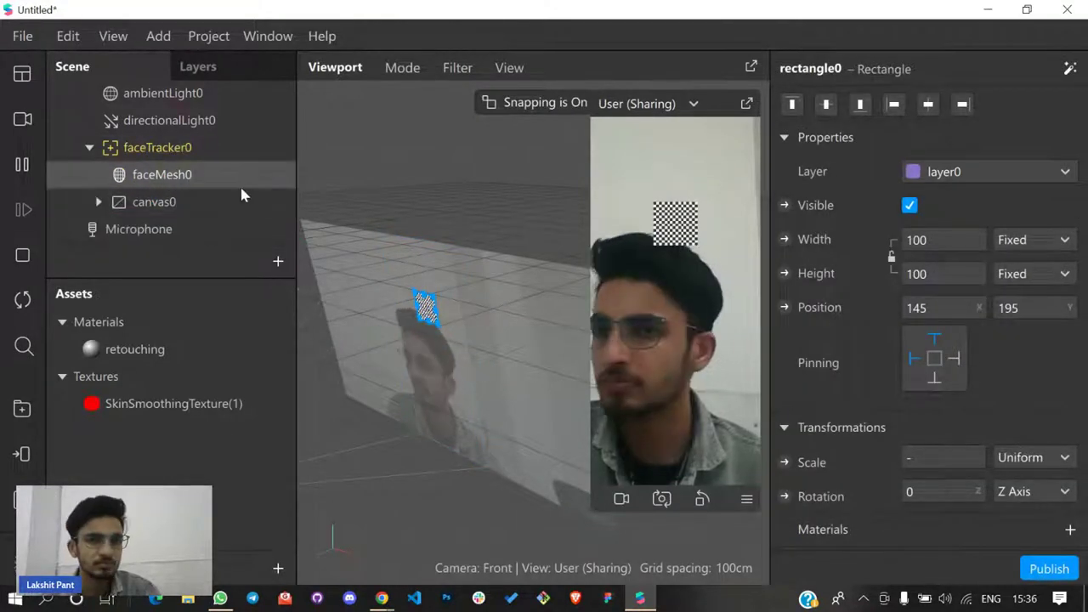
Delete canvas0 together with its rectangle from the scene
left_click(146, 204)
right_click(146, 203)
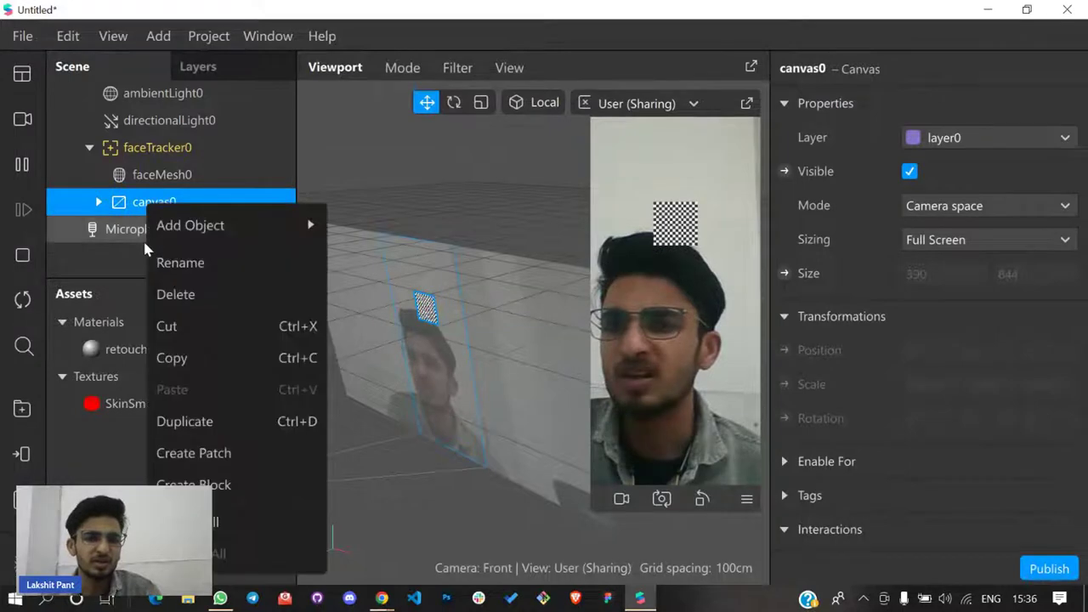
left_click(201, 297)
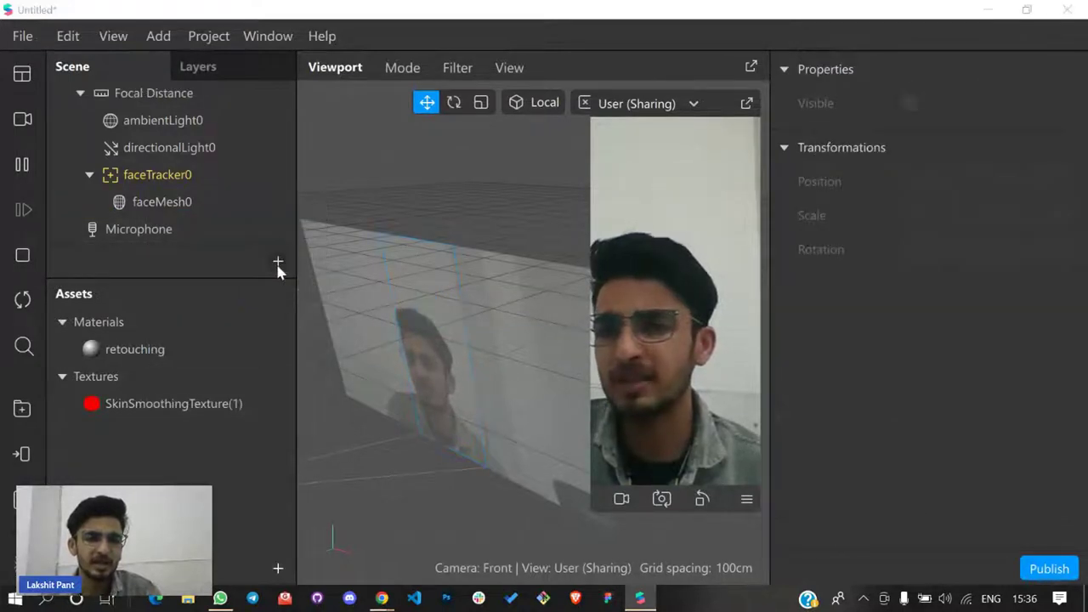
Add a plane as a child of faceTracker0 and move it above the forehead, to about Y 0.15
left_click(278, 264)
type("pla")
key("Return")
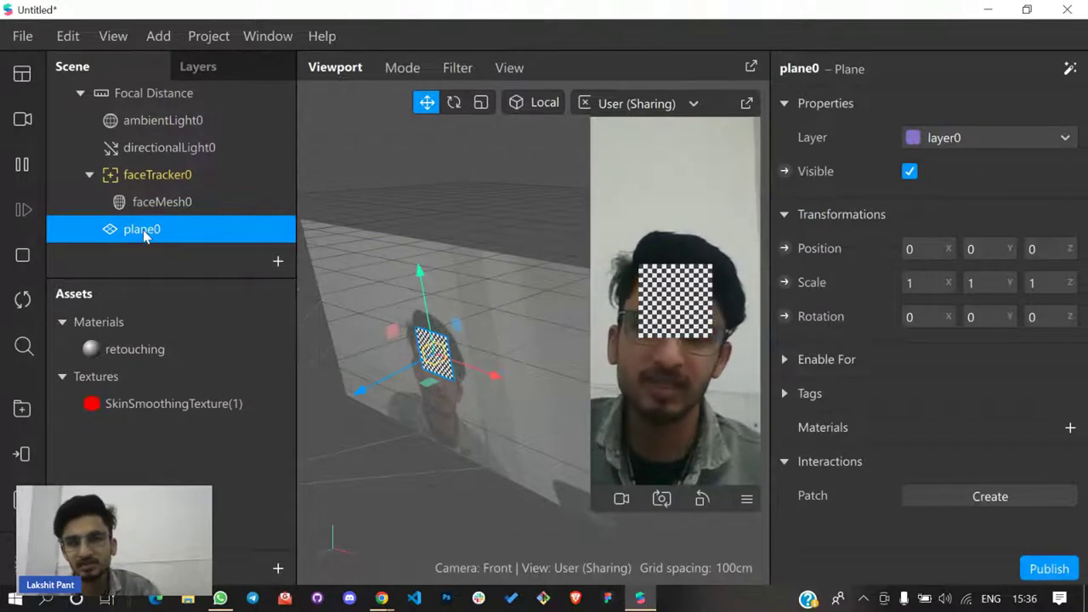
left_click_drag(149, 174, 91, 187)
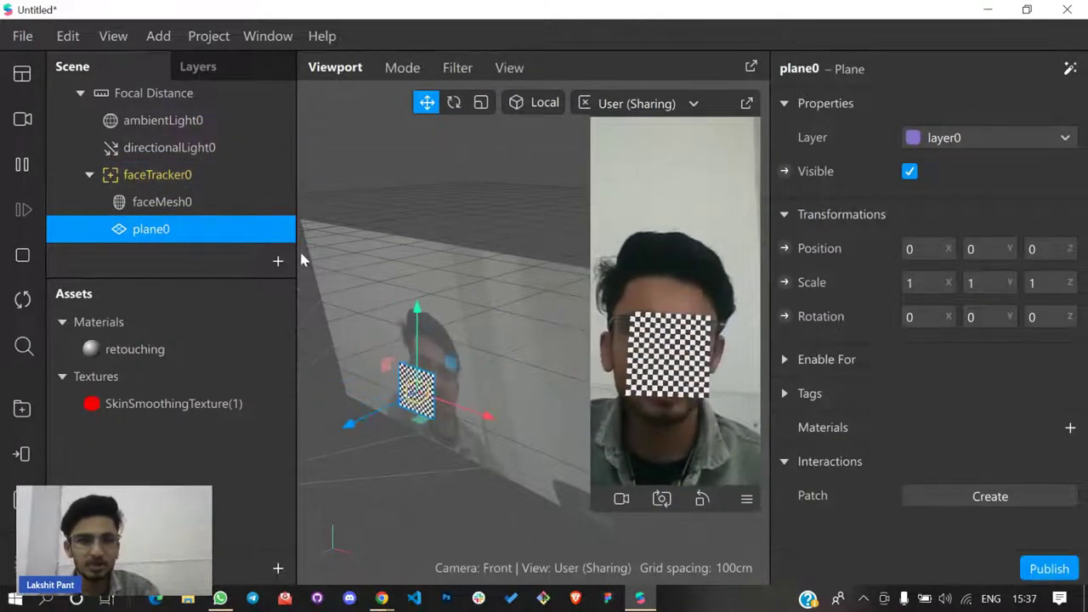
left_click_drag(398, 308, 393, 277)
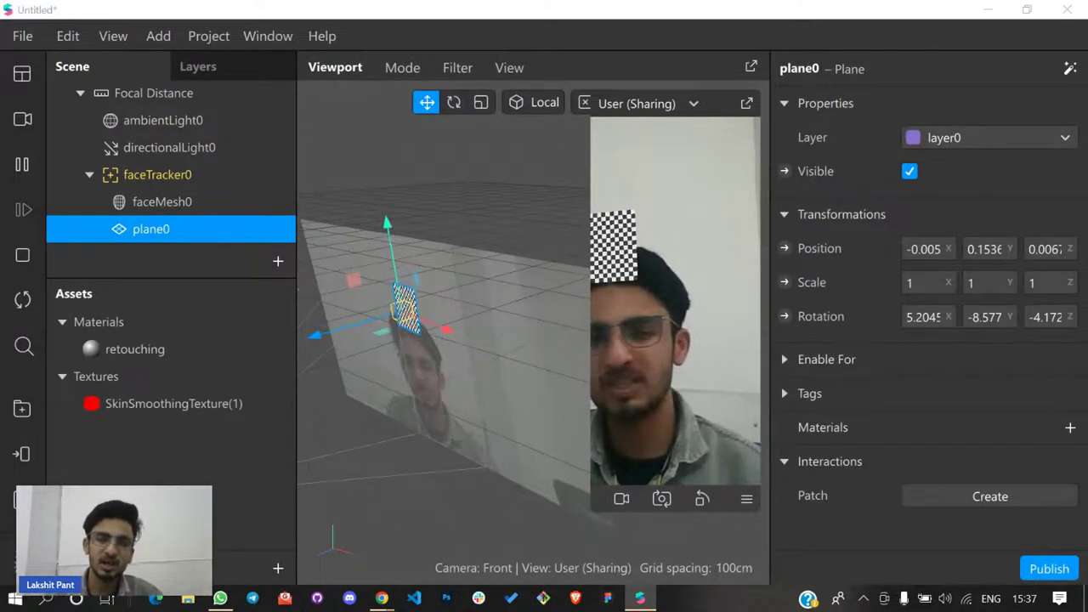
Import samosa-chai.png from the Downloads folder into the project's assets
key("super+e")
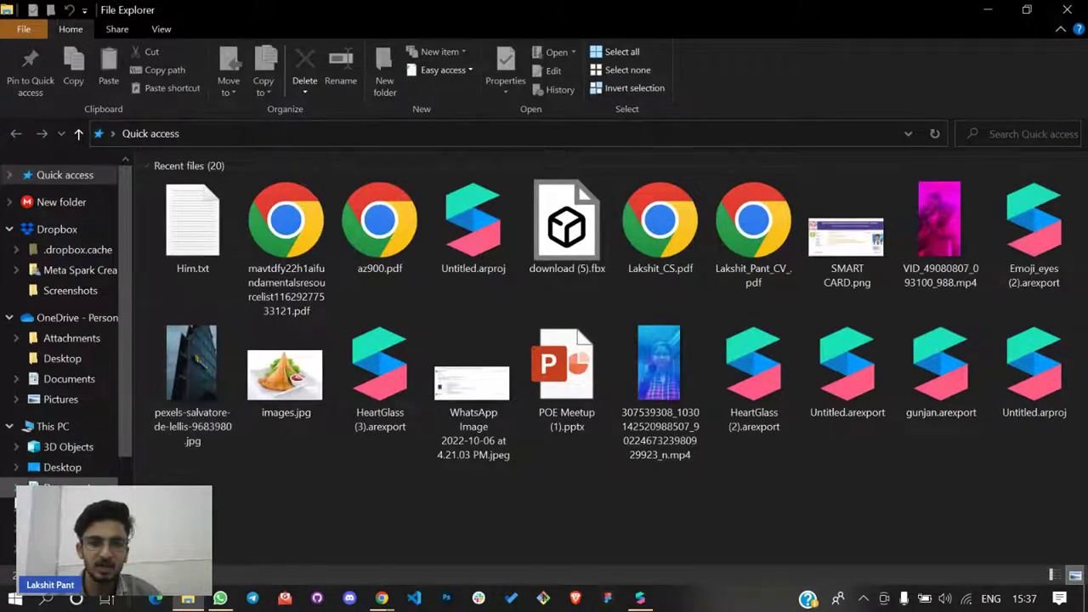
left_click(62, 508)
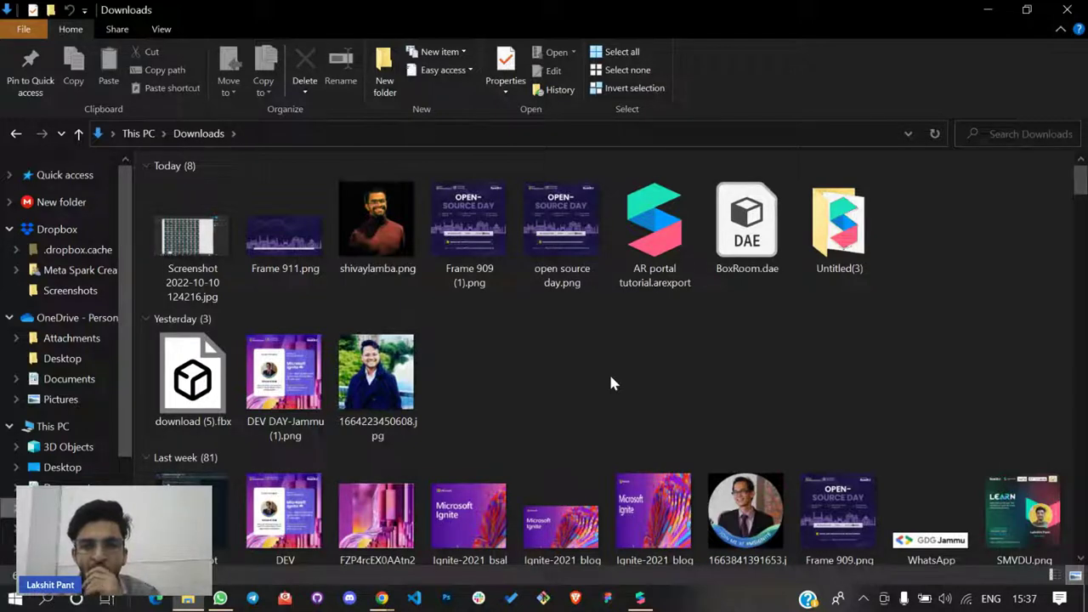
scroll(595, 375, "down", 15)
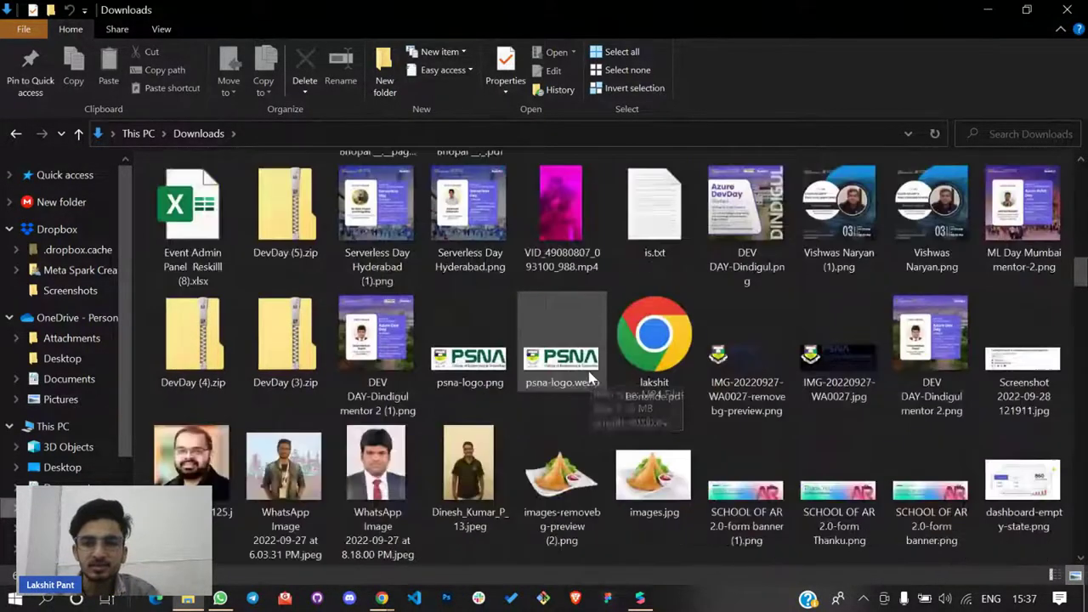
scroll(589, 377, "down", 1)
scroll(586, 376, "down", 2)
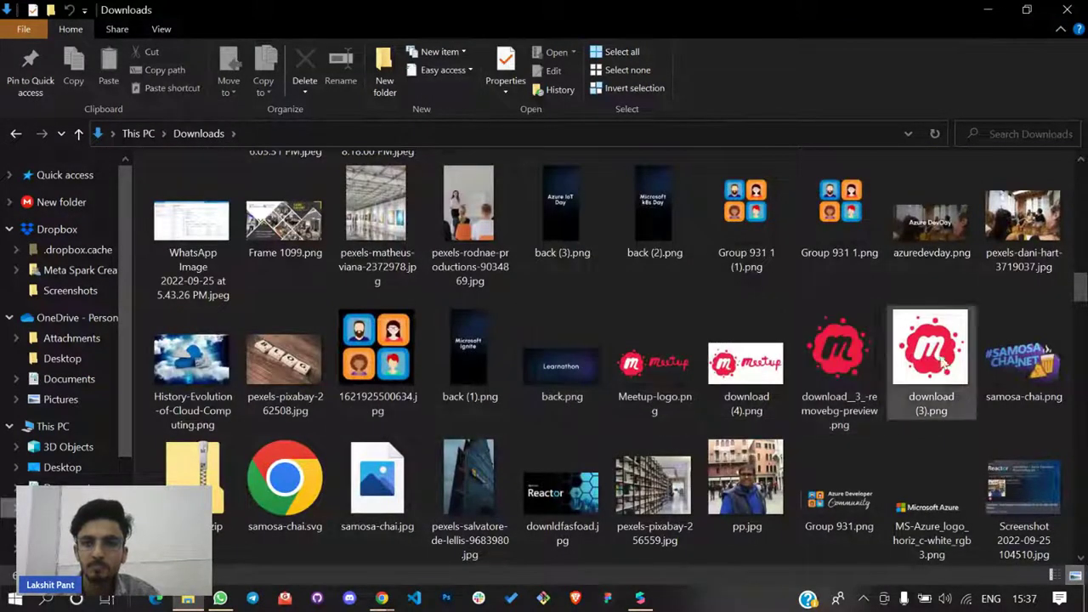
left_click(1036, 361)
left_click_drag(1024, 348, 132, 482)
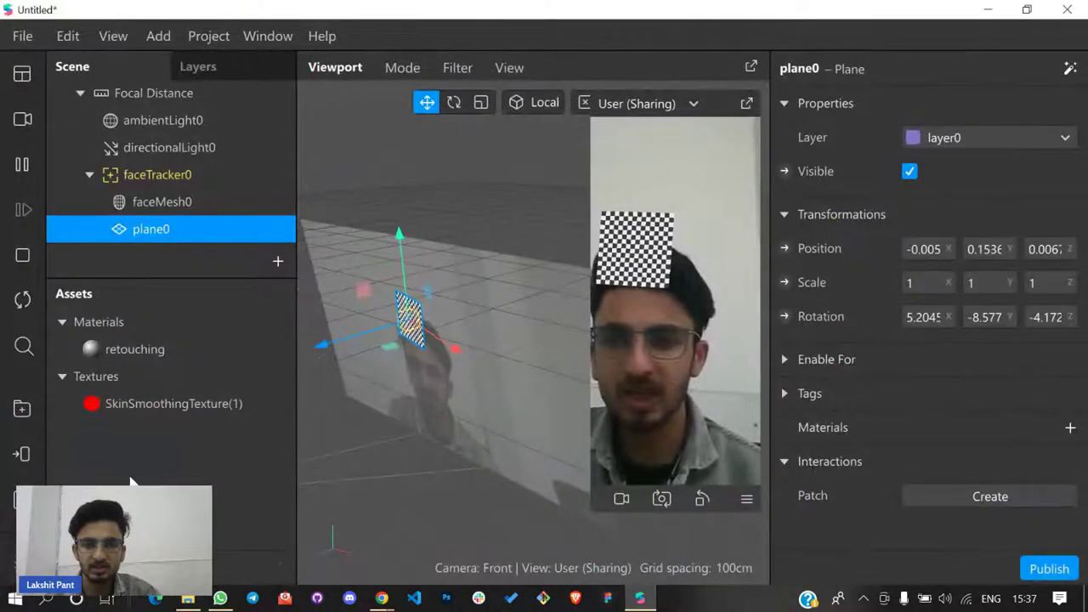
Set the samosa-chai texture's compression to None for each device platform, including Android and Older Android
double_click(181, 431)
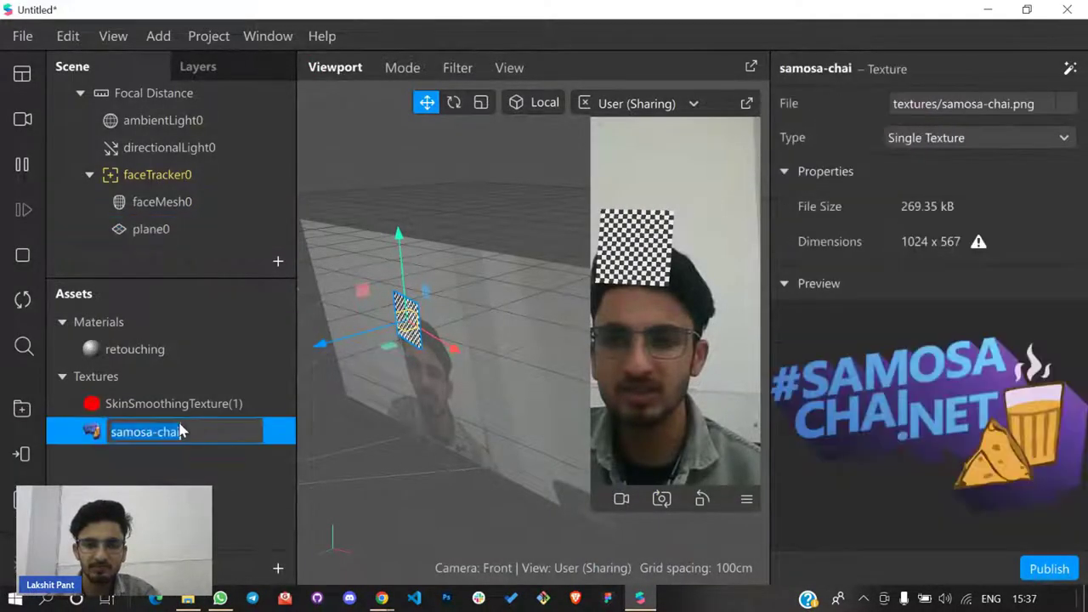
left_click(469, 420)
scroll(935, 340, "down", 3)
left_click(995, 267)
left_click(961, 315)
left_click(994, 379)
left_click(961, 429)
scroll(952, 438, "down", 5)
left_click(952, 210)
left_click(961, 259)
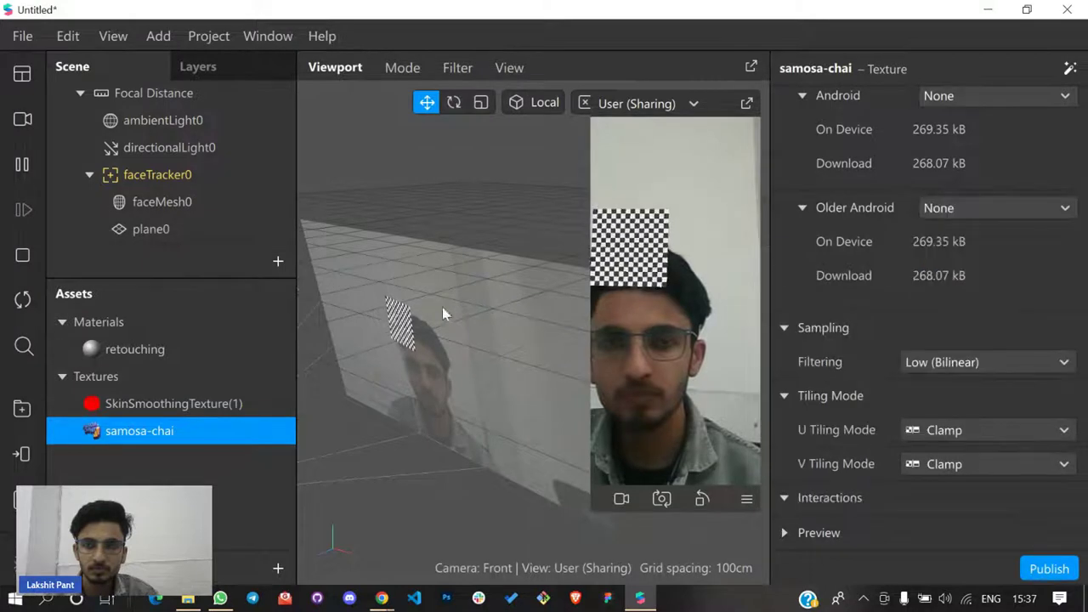
left_click(280, 403)
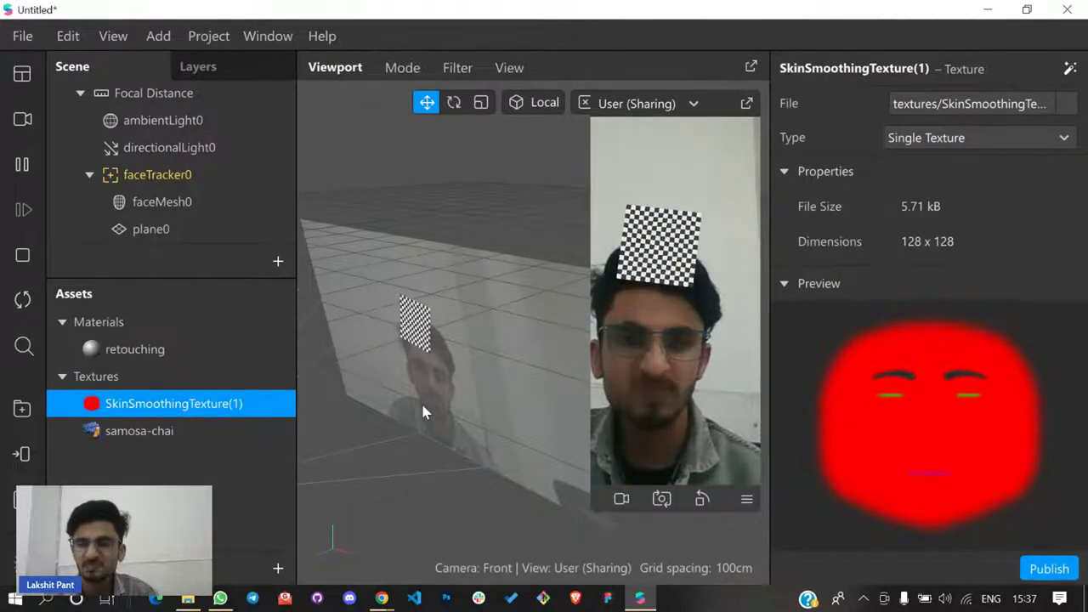
Rename plane0 as forehead_plane
left_click(225, 229)
double_click(176, 208)
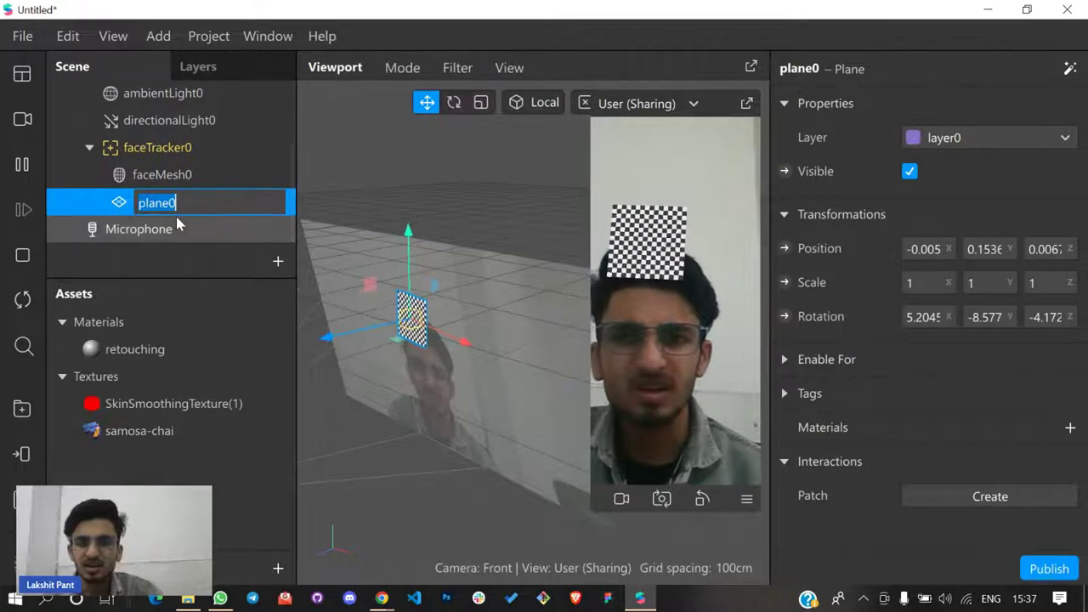
key("BackSpace")
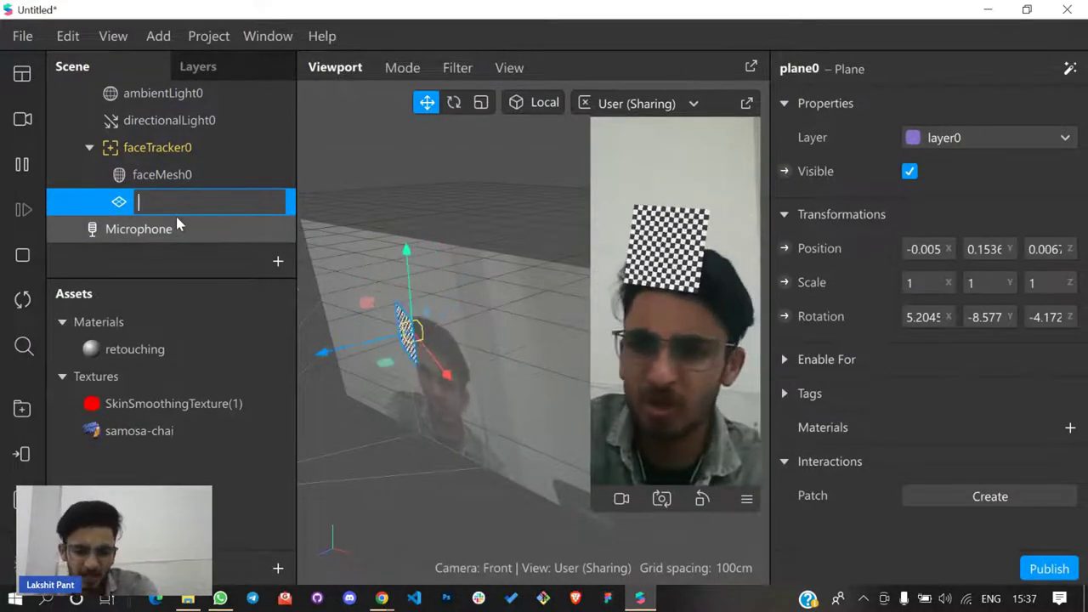
type("forehead_")
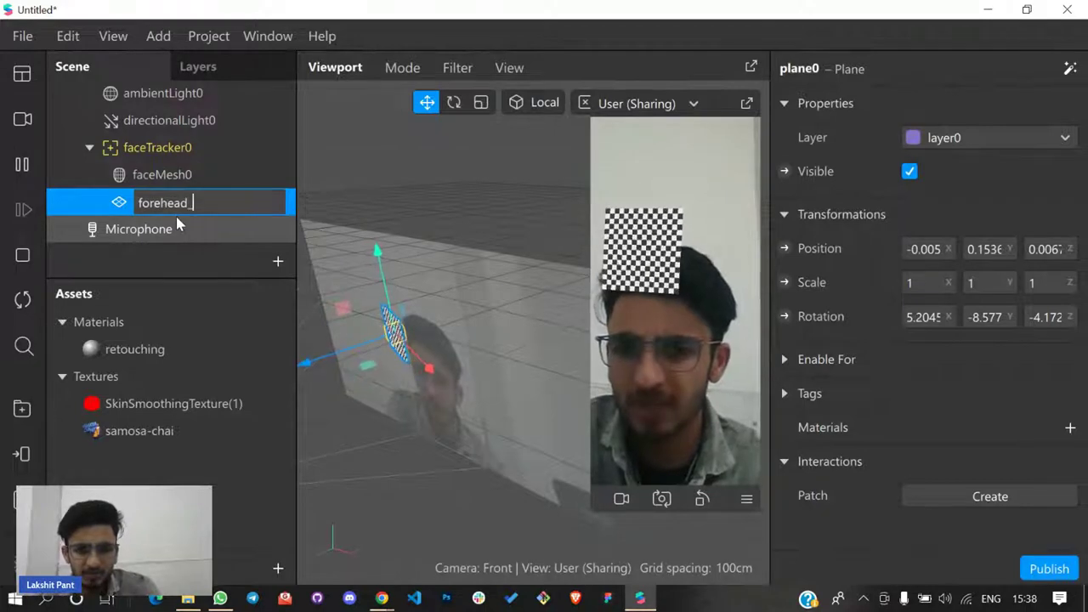
type("plane")
key("Return")
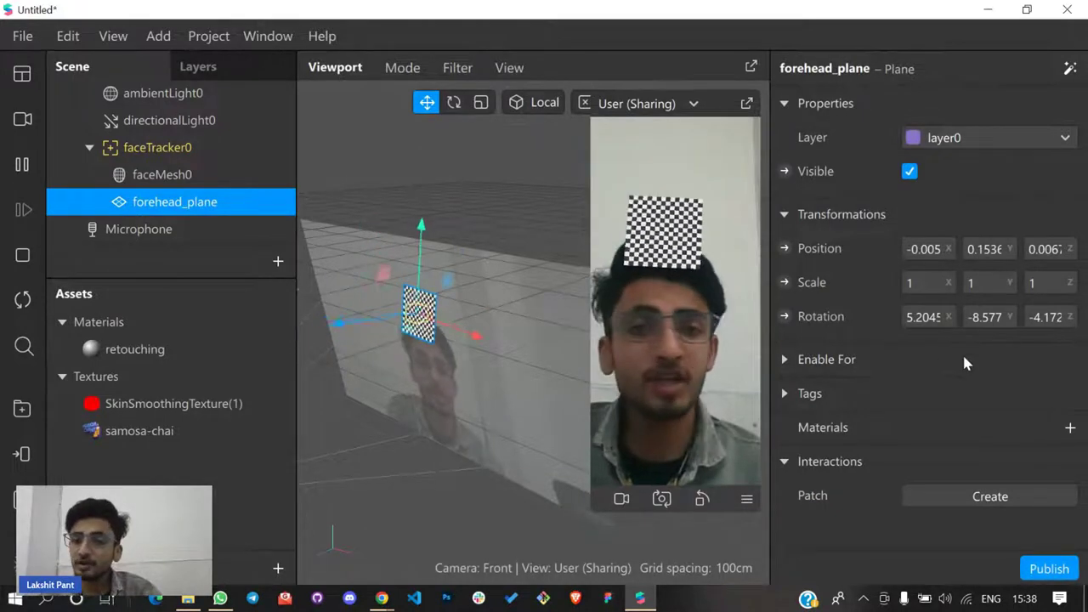
Give forehead_plane a new material that uses the samosa-chai texture and the Flat shader type
left_click(1070, 428)
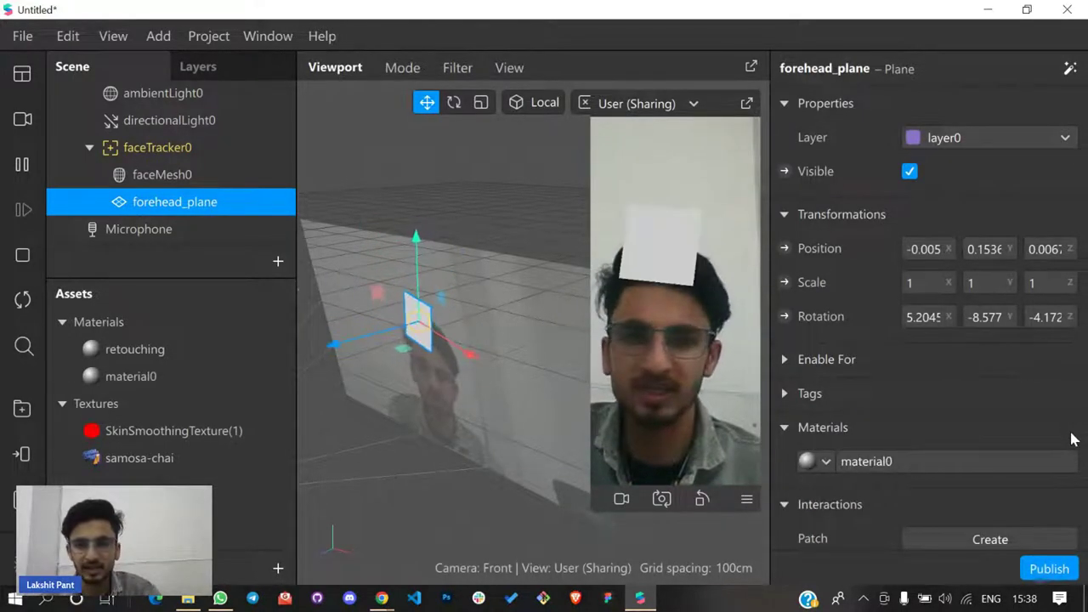
left_click(147, 381)
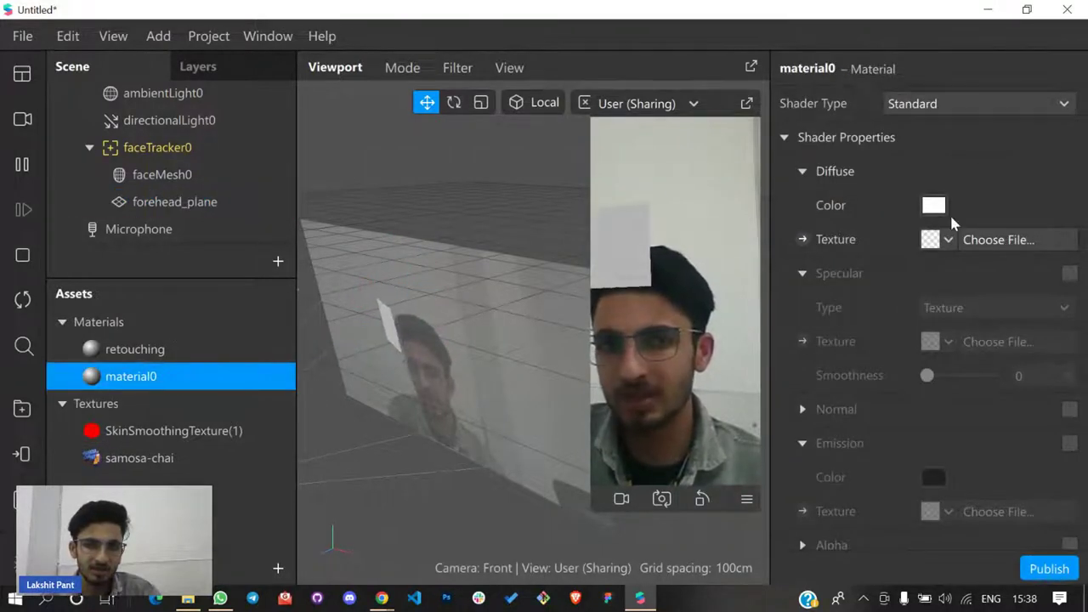
left_click(938, 241)
left_click(959, 304)
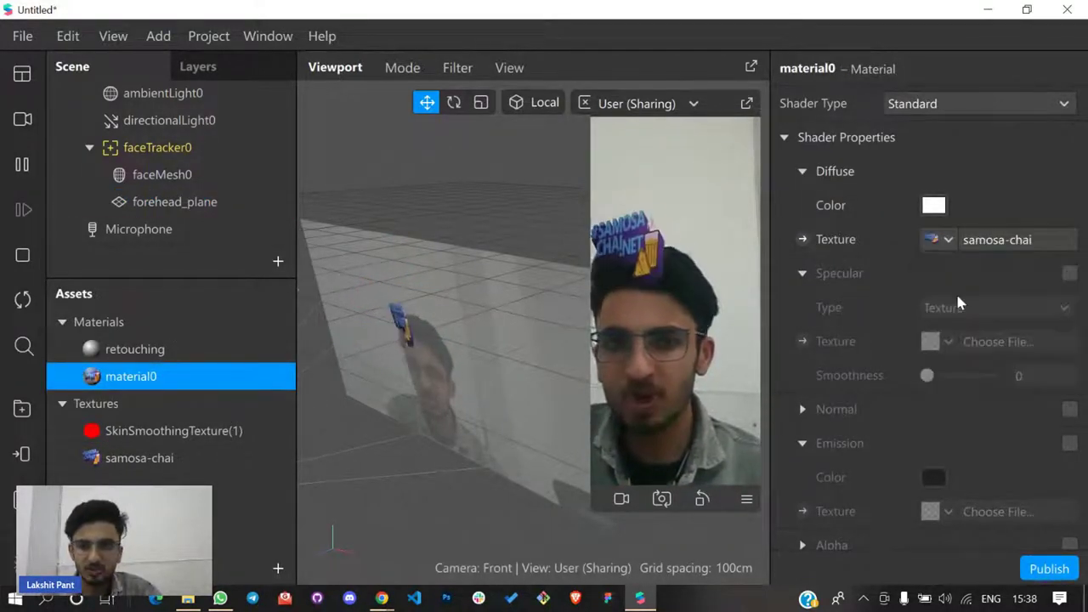
left_click(986, 107)
left_click(919, 110)
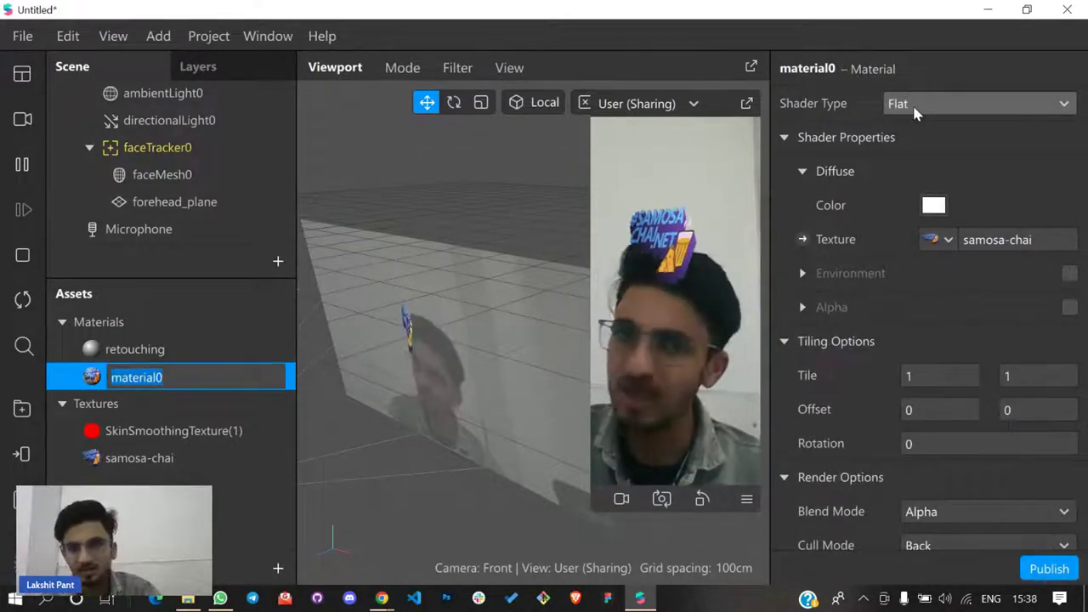
Move forehead_plane vertically until the samosa-chai image sits on the forehead, at about Y 0.115
left_click(140, 206)
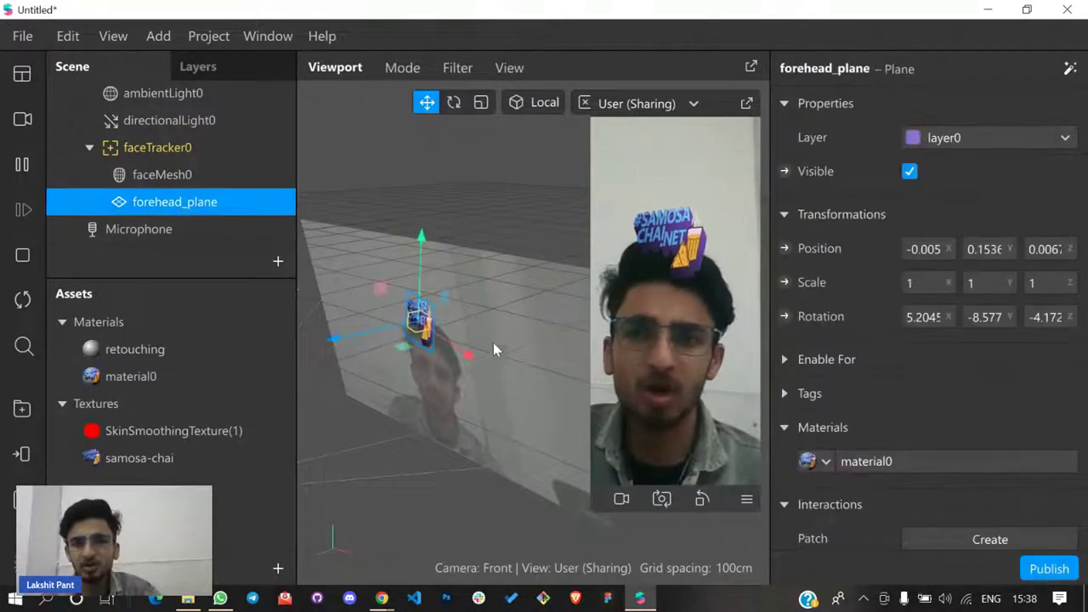
left_click(415, 238)
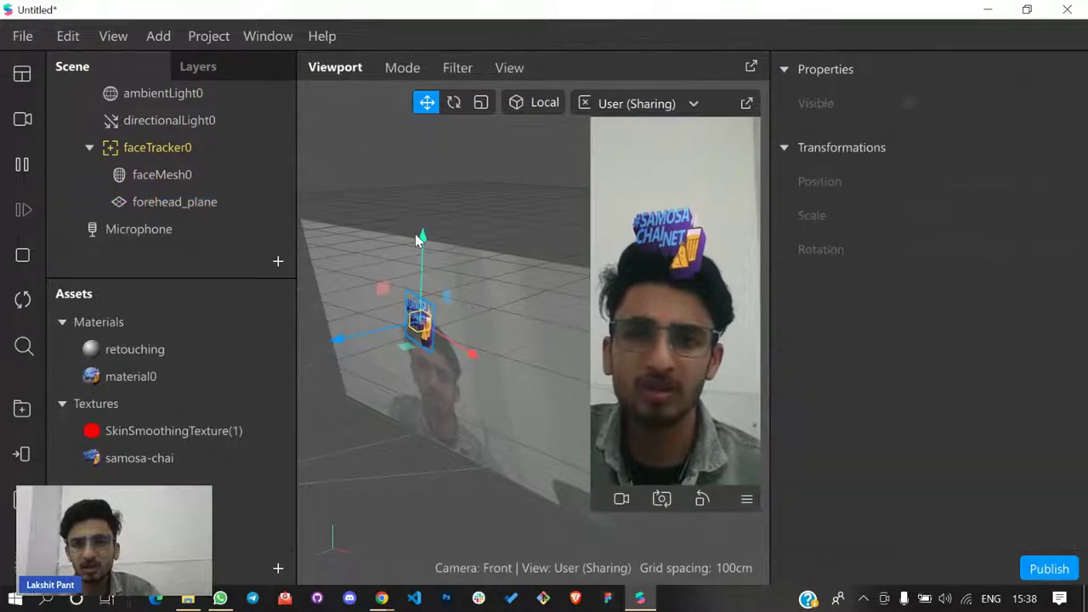
left_click(167, 207)
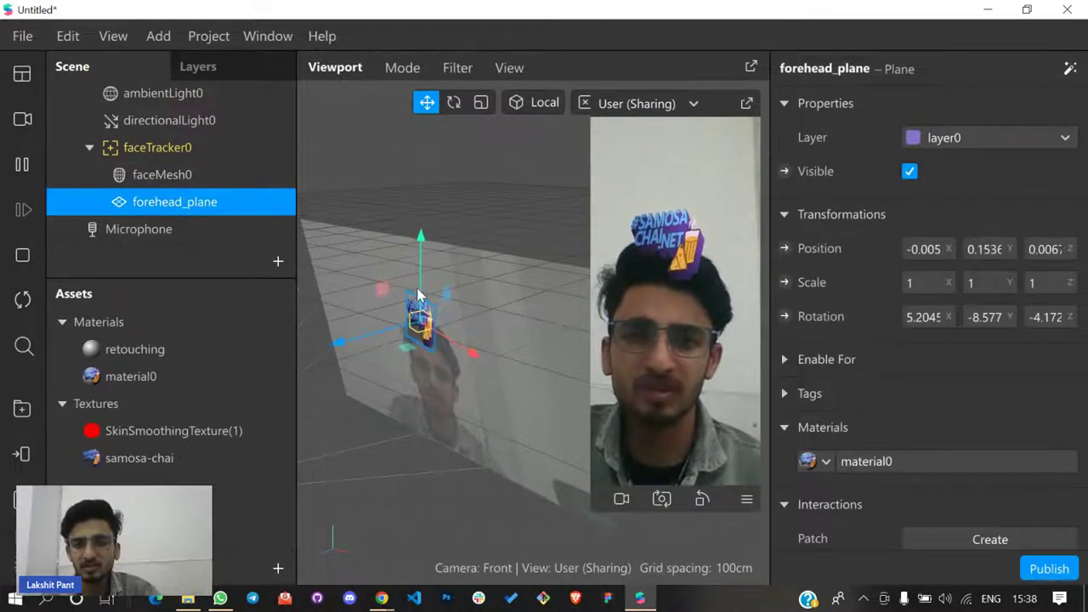
left_click_drag(420, 242, 416, 279)
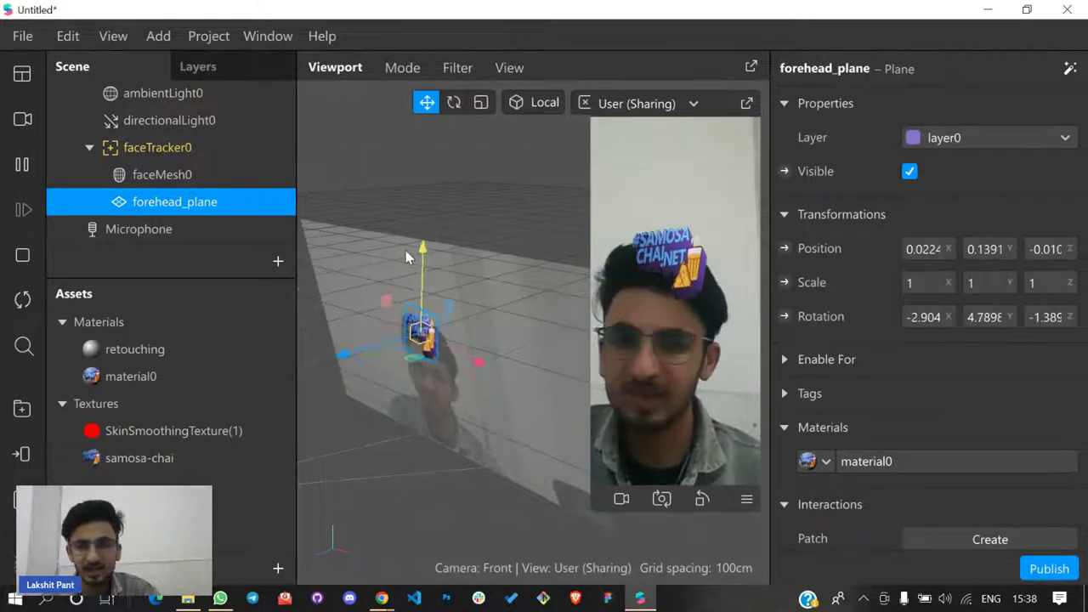
left_click_drag(535, 160, 505, 170)
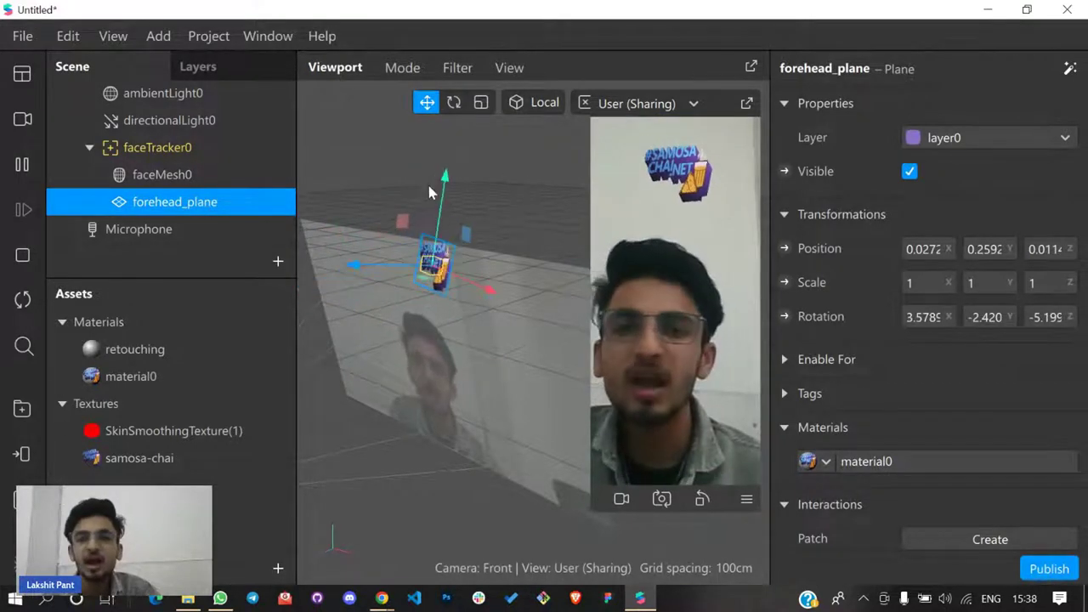
left_click_drag(455, 182, 423, 265)
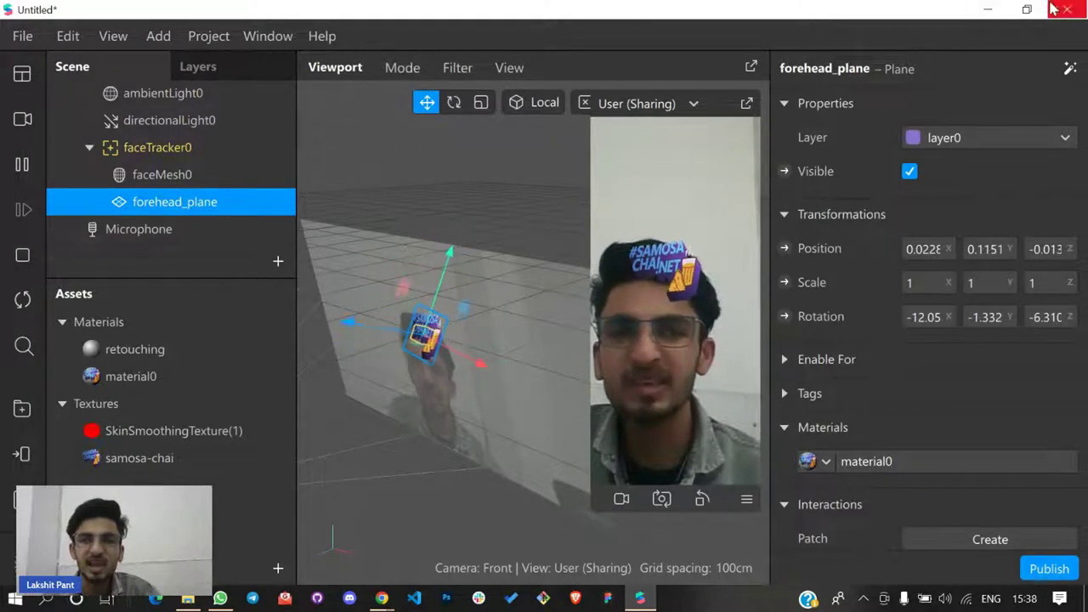
Switch to the StreamYard broadcast in Chrome to check the viewers' comments, and return to Spark AR Studio
left_click(991, 12)
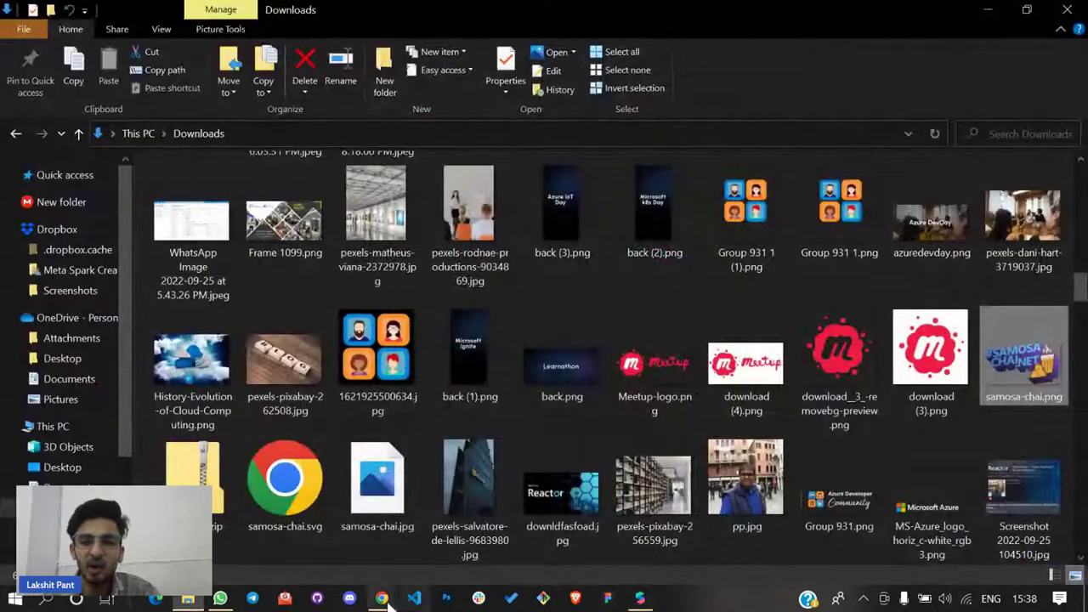
mouse_move(384, 600)
left_click(289, 522)
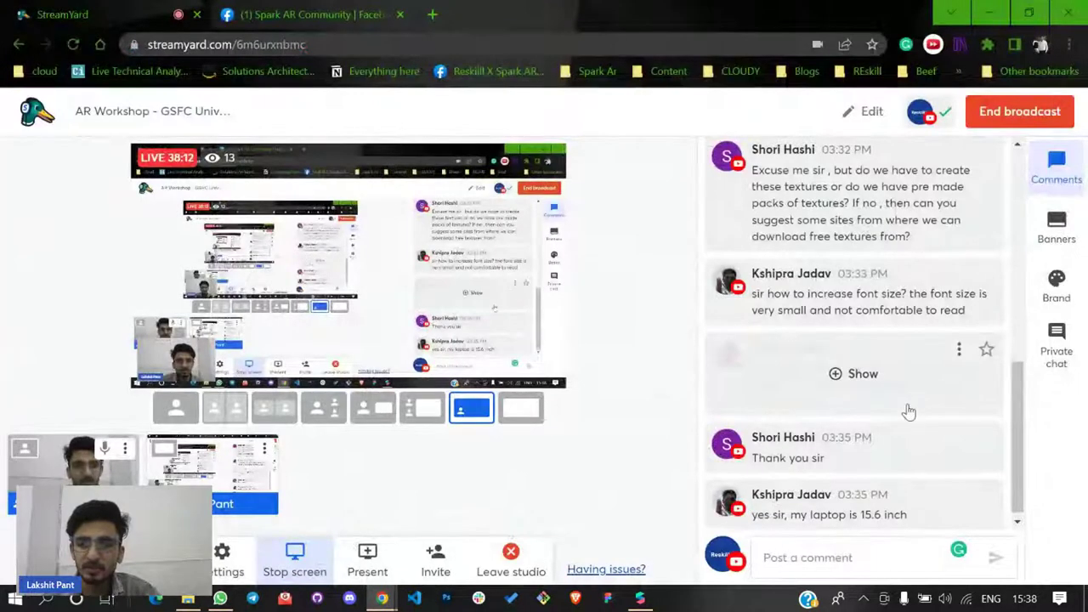
left_click(642, 600)
left_click(642, 600)
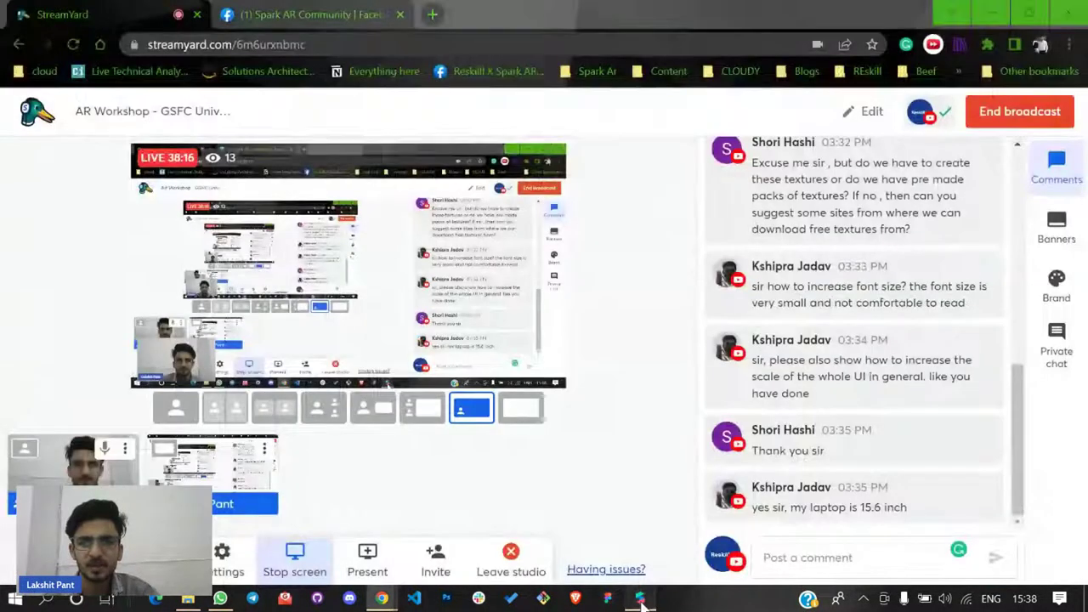
left_click(641, 600)
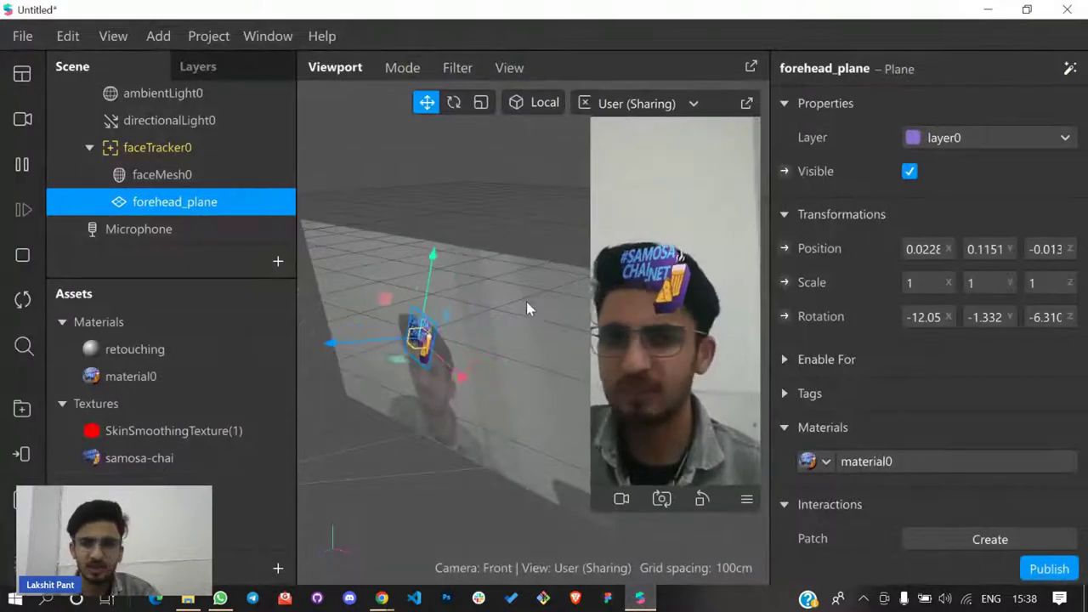
Raise forehead_plane slightly to about Y 0.14 and deselect it
left_click_drag(470, 361, 434, 231)
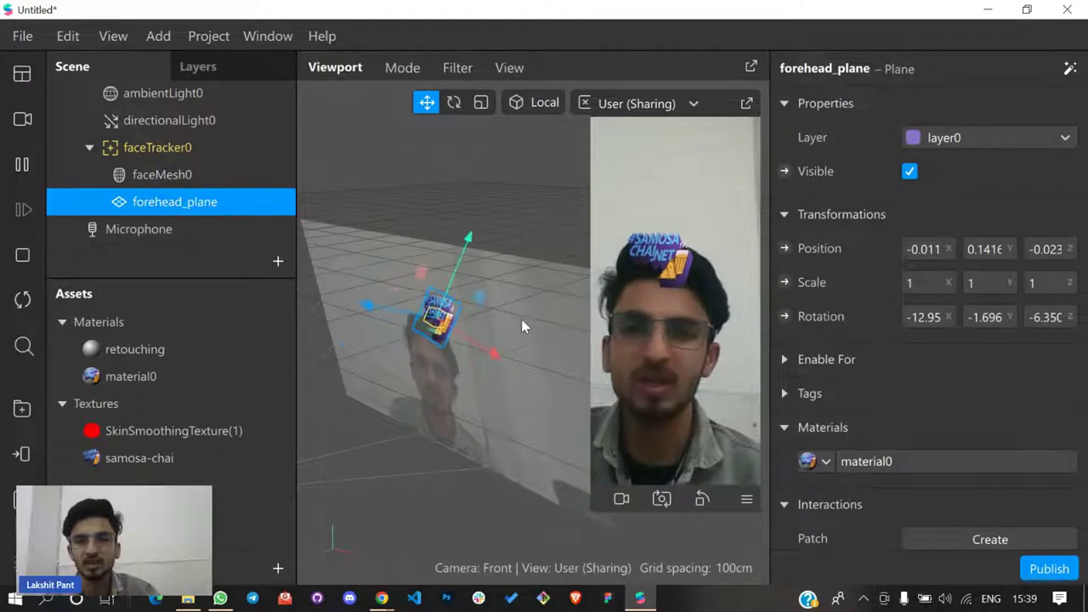
left_click(356, 372)
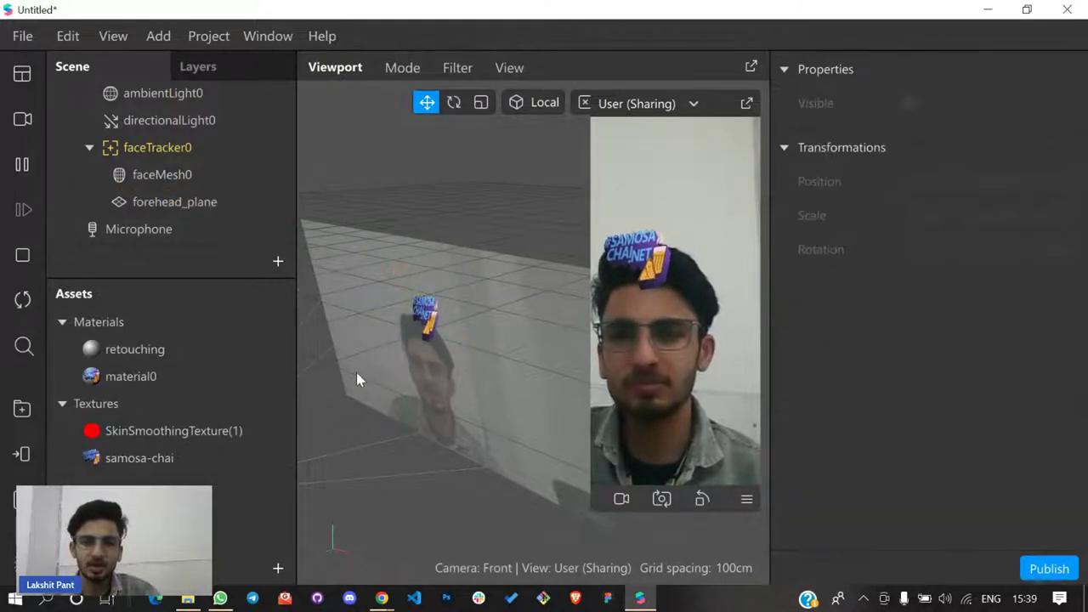
Insert a Particle System object into the scene
left_click(278, 262)
scroll(238, 409, "down", 2)
scroll(238, 409, "down", 5)
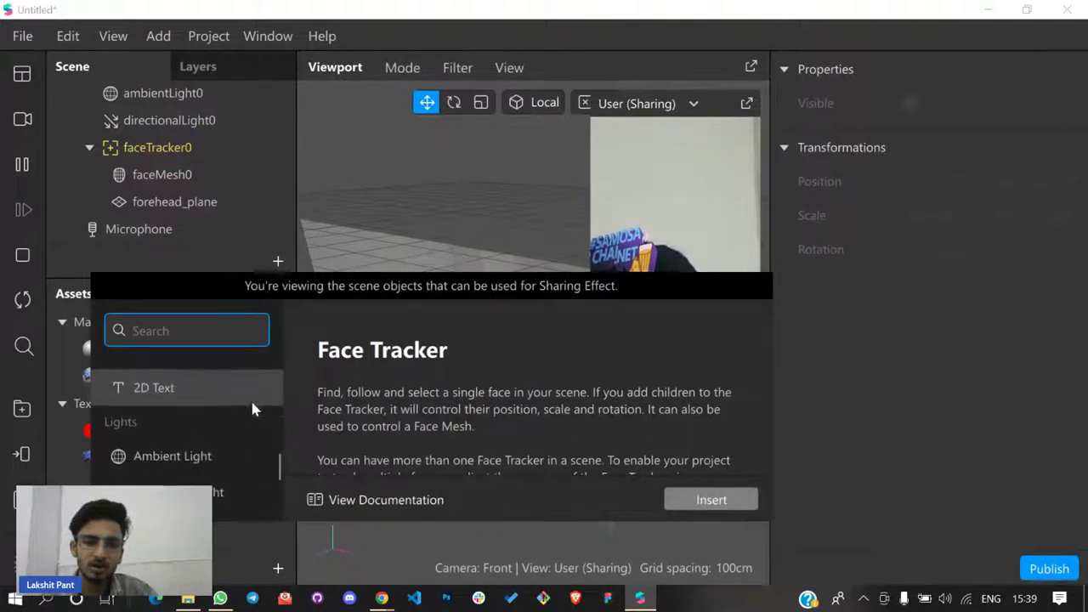
scroll(204, 442, "down", 2)
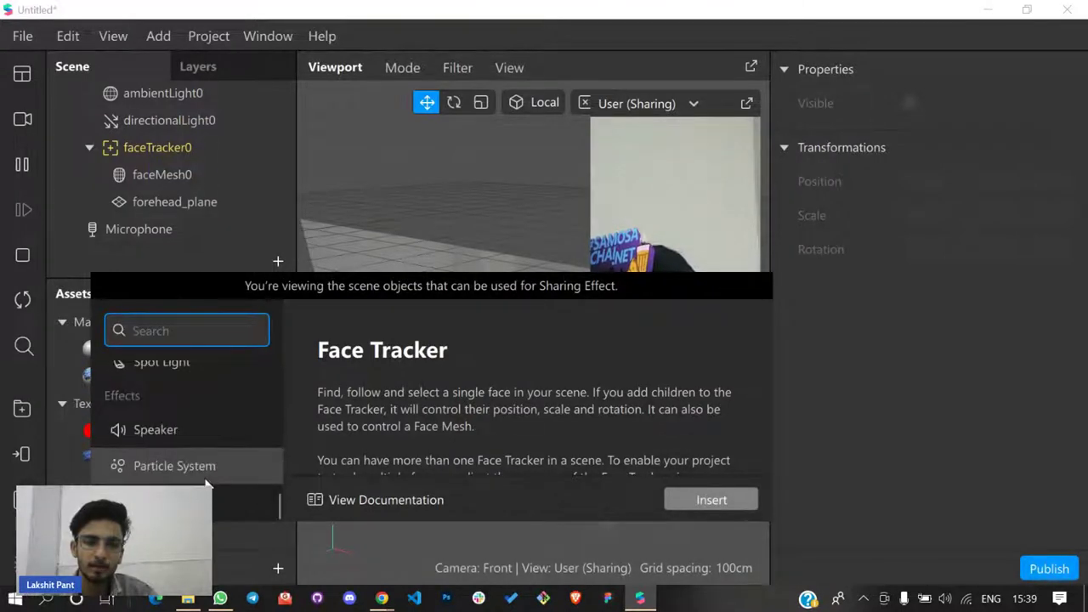
left_click(214, 466)
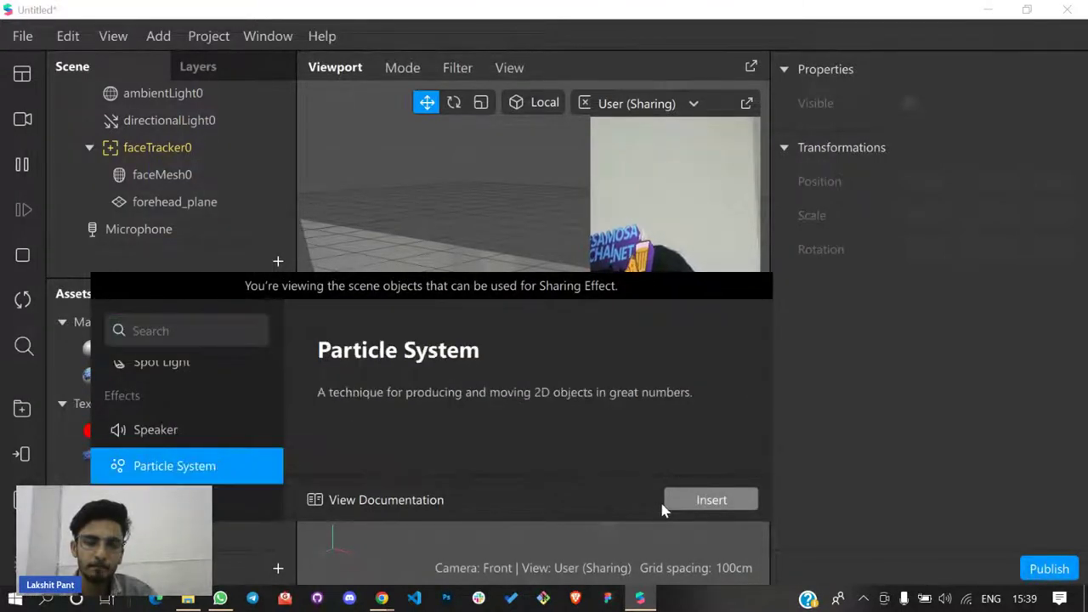
left_click(696, 501)
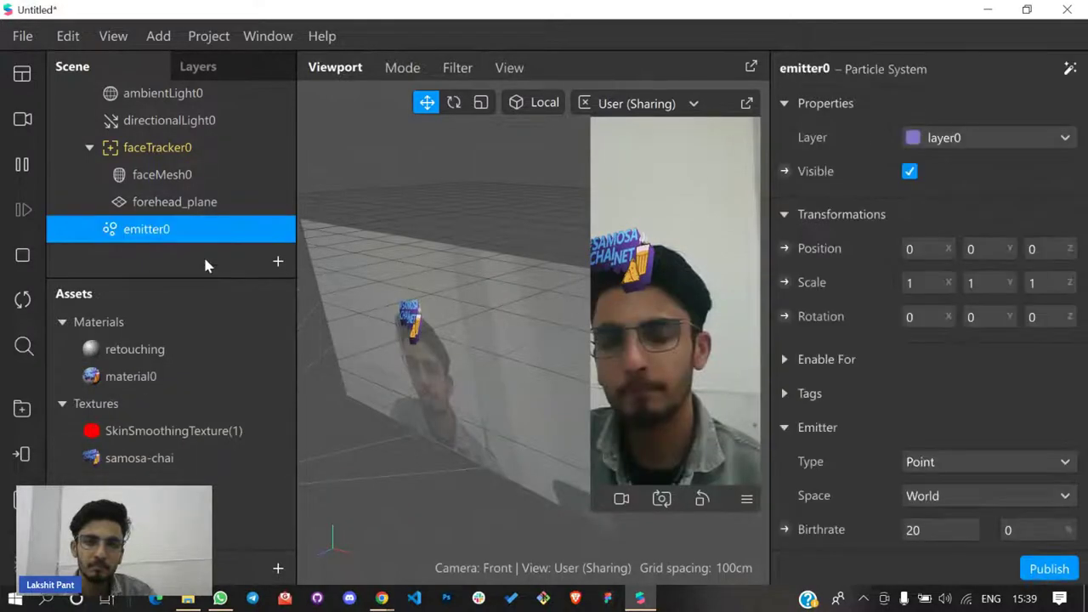
Duplicate the particle system twice so the scene has three emitters
scroll(204, 221, "down", 1)
right_click(200, 205)
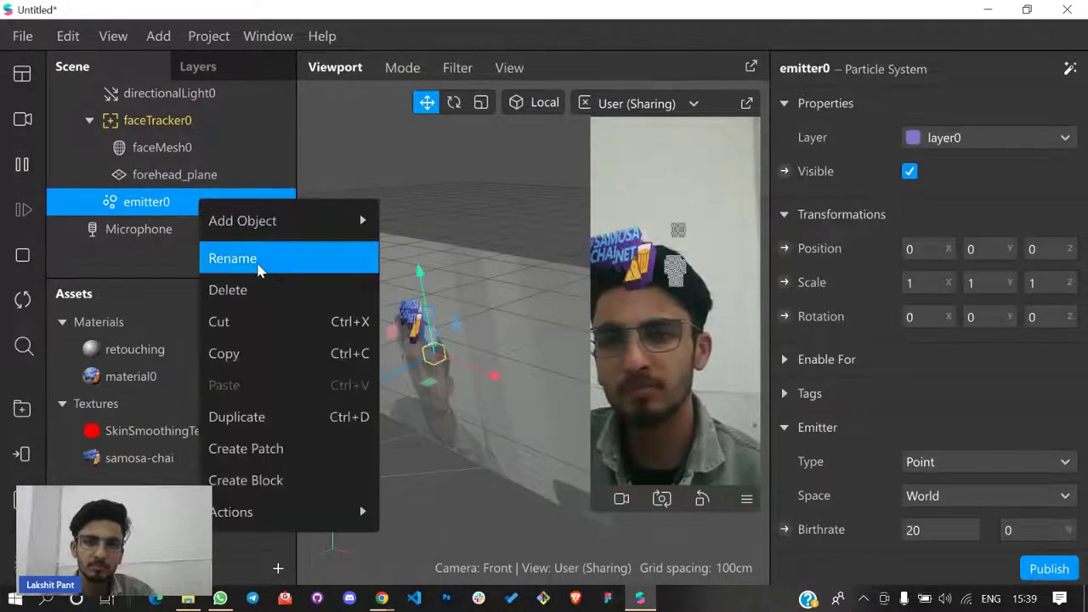
left_click(267, 417)
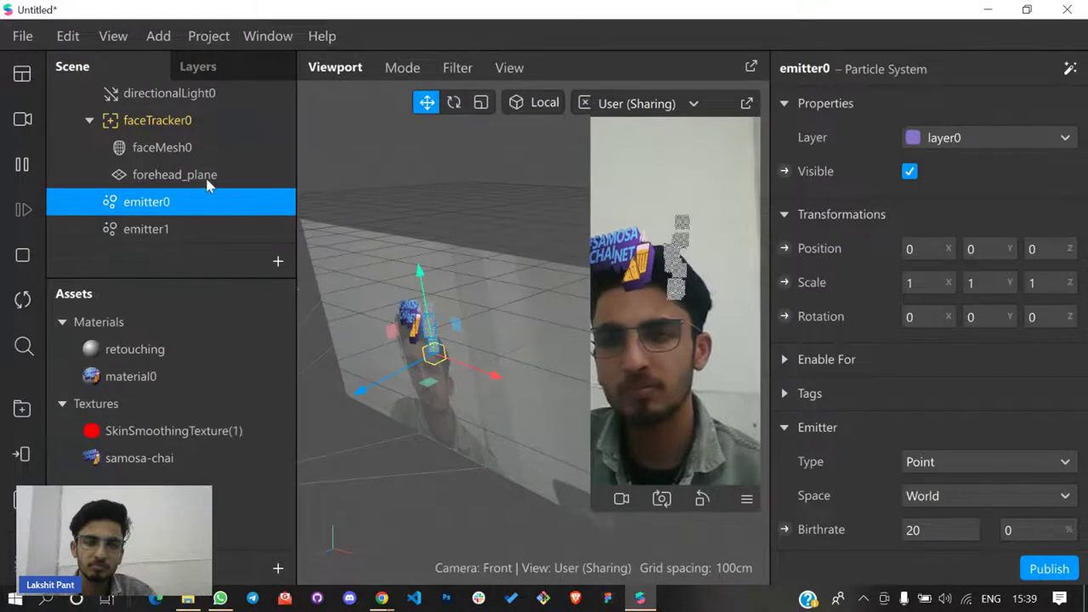
right_click(164, 226)
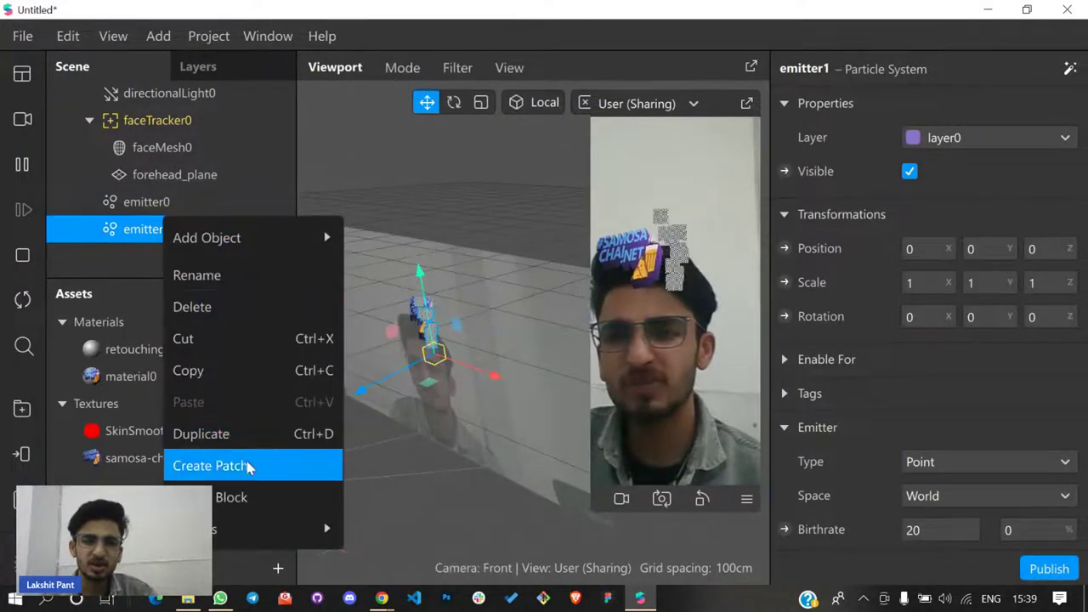
key("Escape")
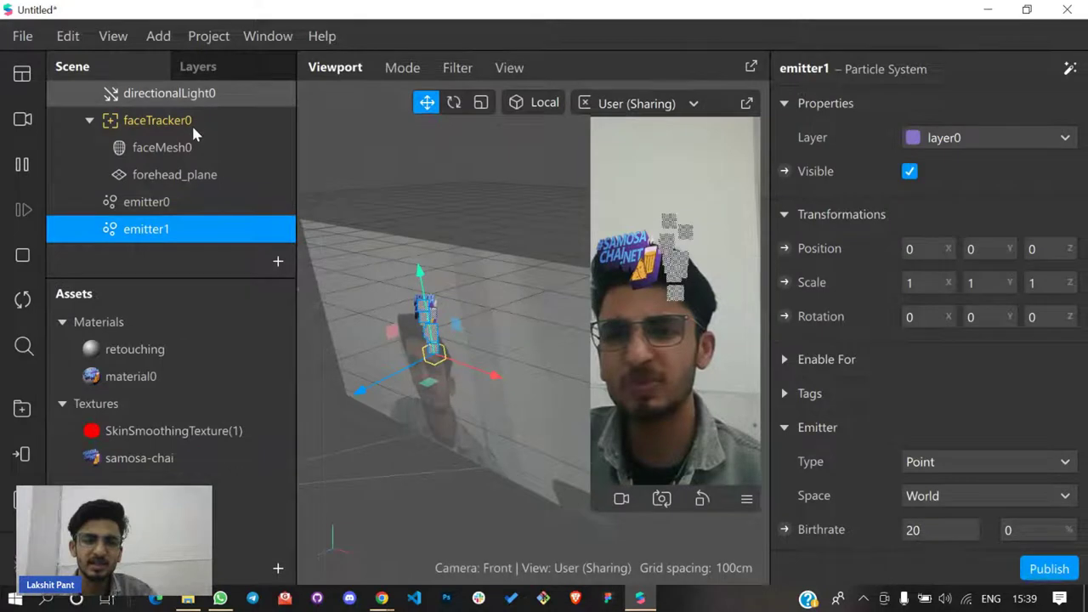
Set the emitter type of emitter0, emitter1 and emitter2 together to Line, trying Ring first
left_click(191, 201)
left_click(173, 221, "shift")
scroll(216, 200, "down", 1)
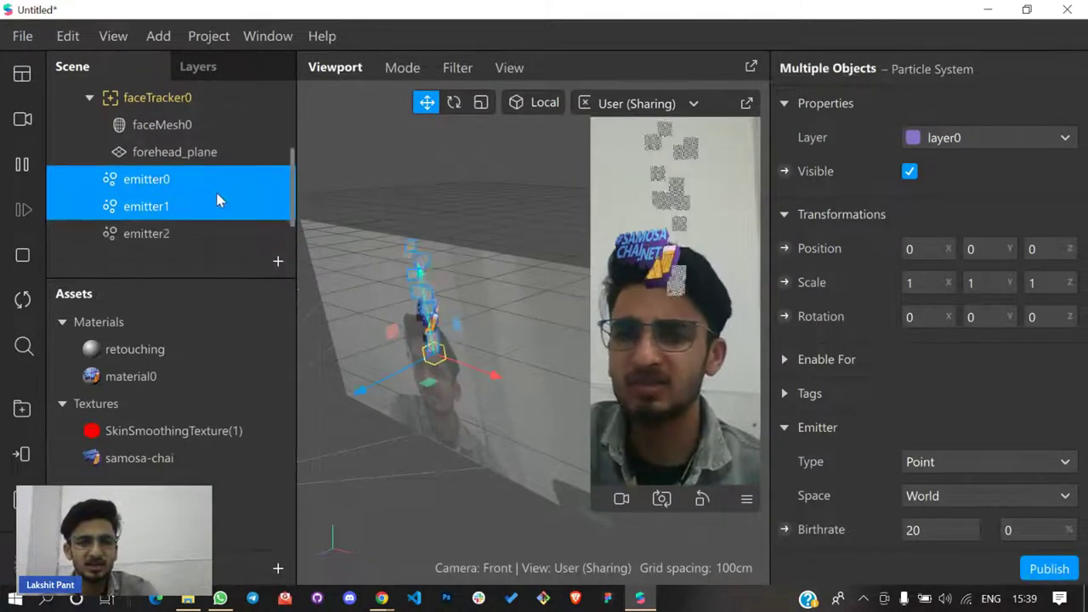
left_click(161, 236, "shift")
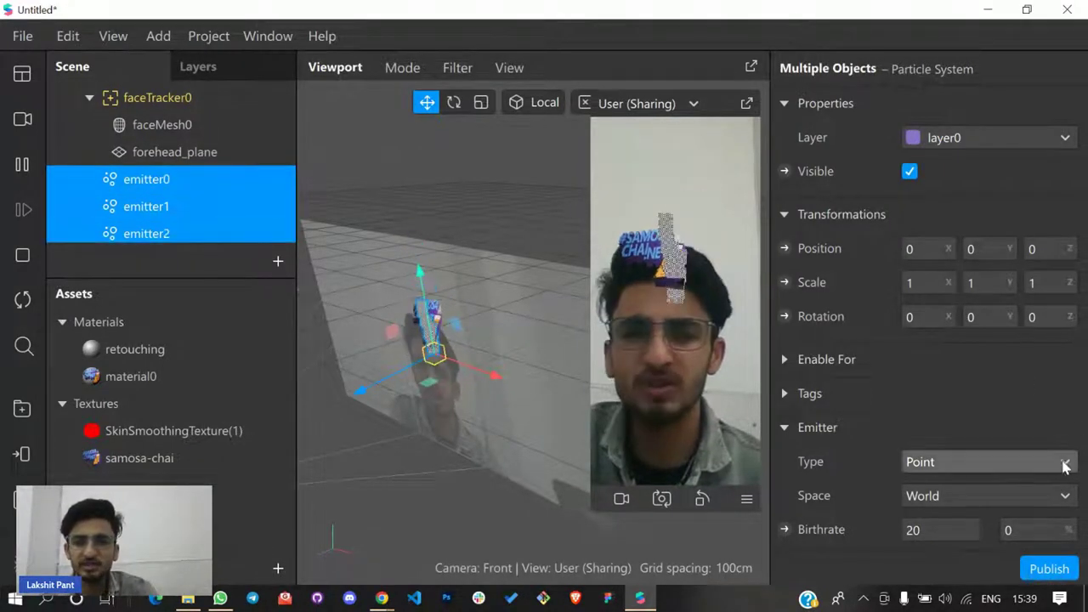
scroll(1062, 468, "down", 3)
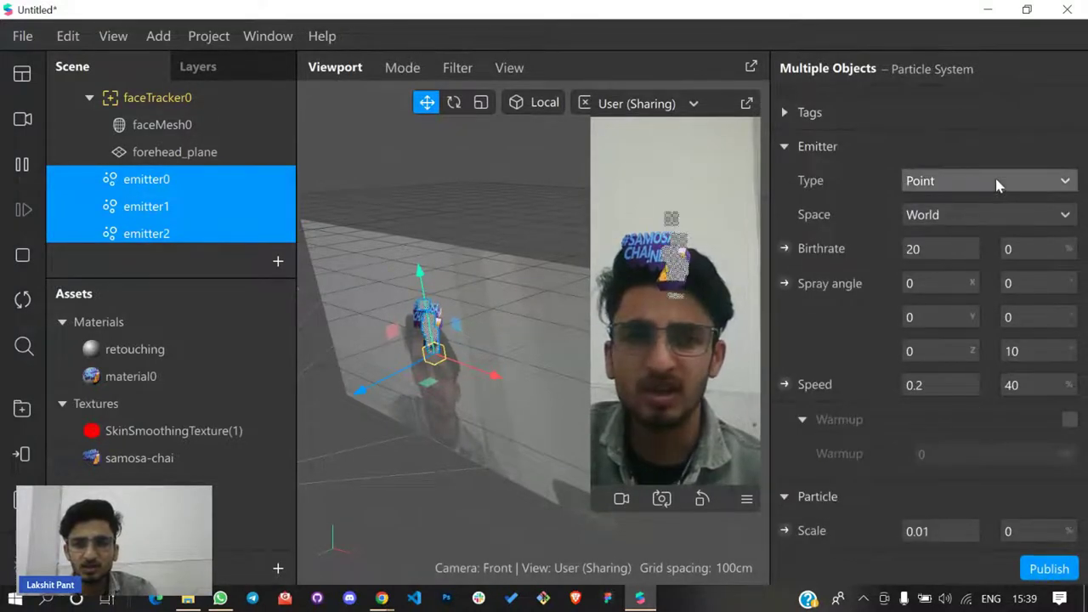
left_click(997, 183)
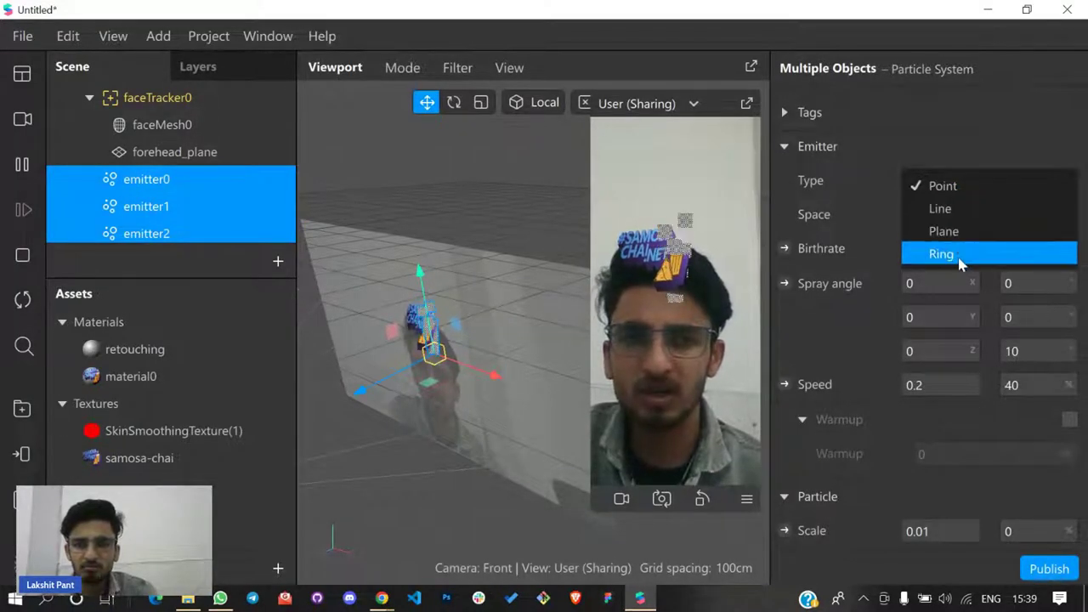
left_click(961, 259)
left_click(959, 184)
left_click(954, 212)
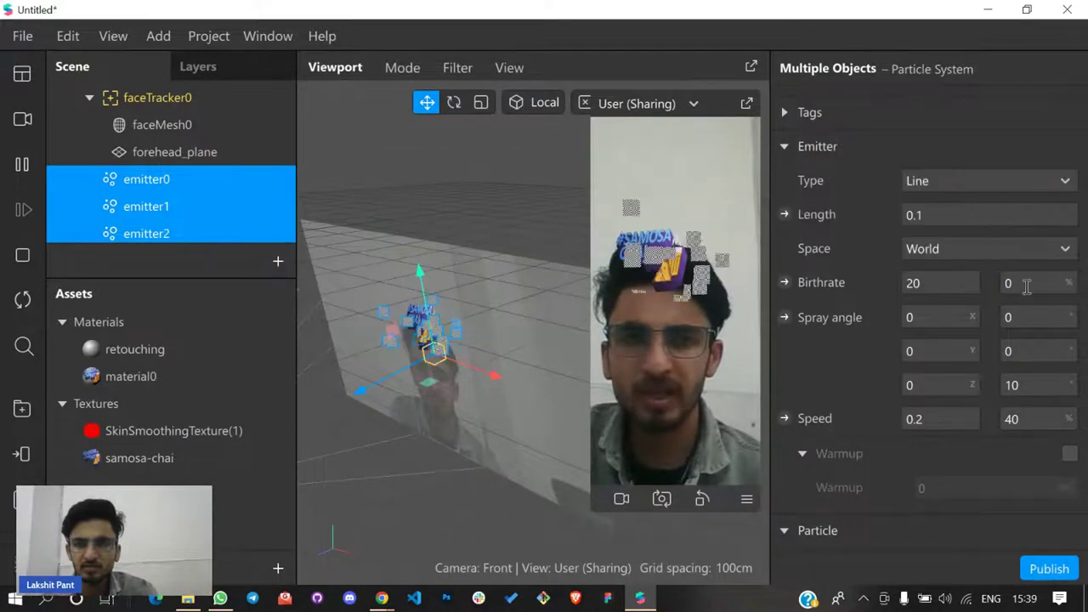
Create a new material for the three selected emitters
scroll(989, 317, "down", 3)
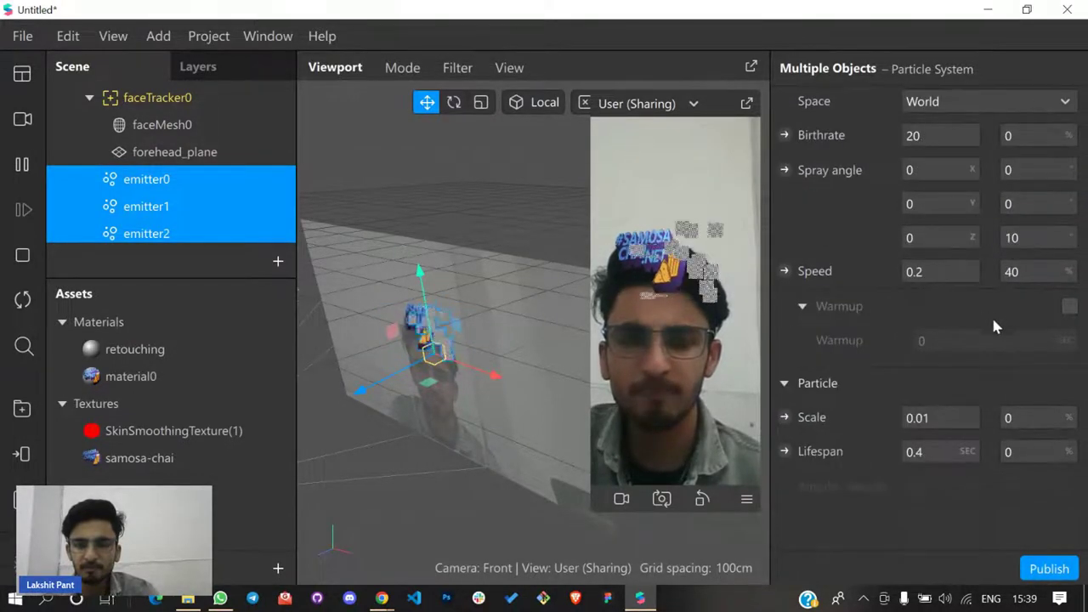
scroll(1059, 323, "down", 5)
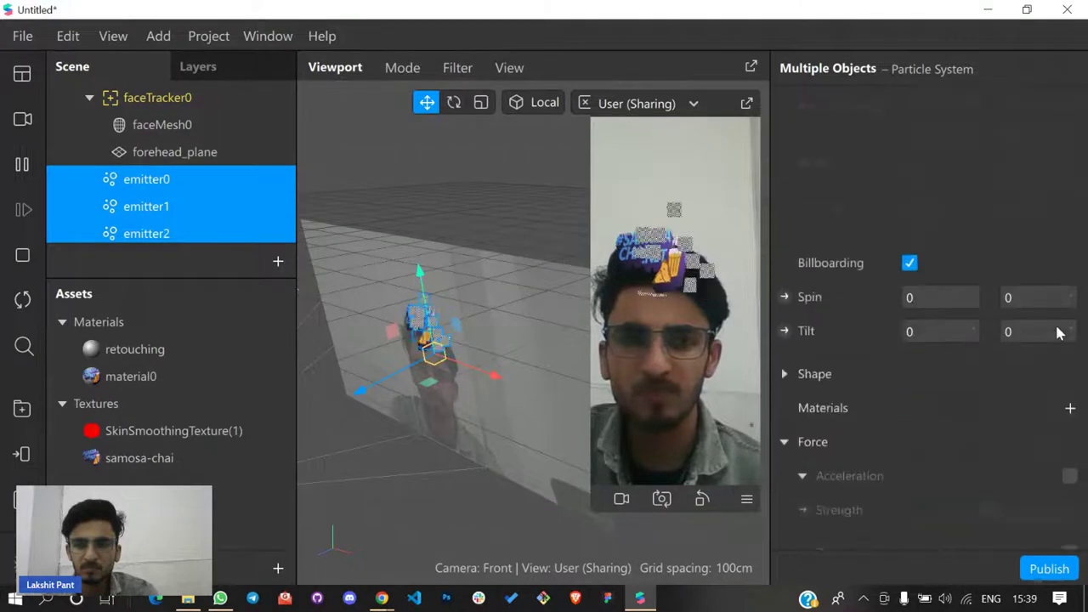
scroll(1059, 333, "down", 3)
left_click(1070, 270)
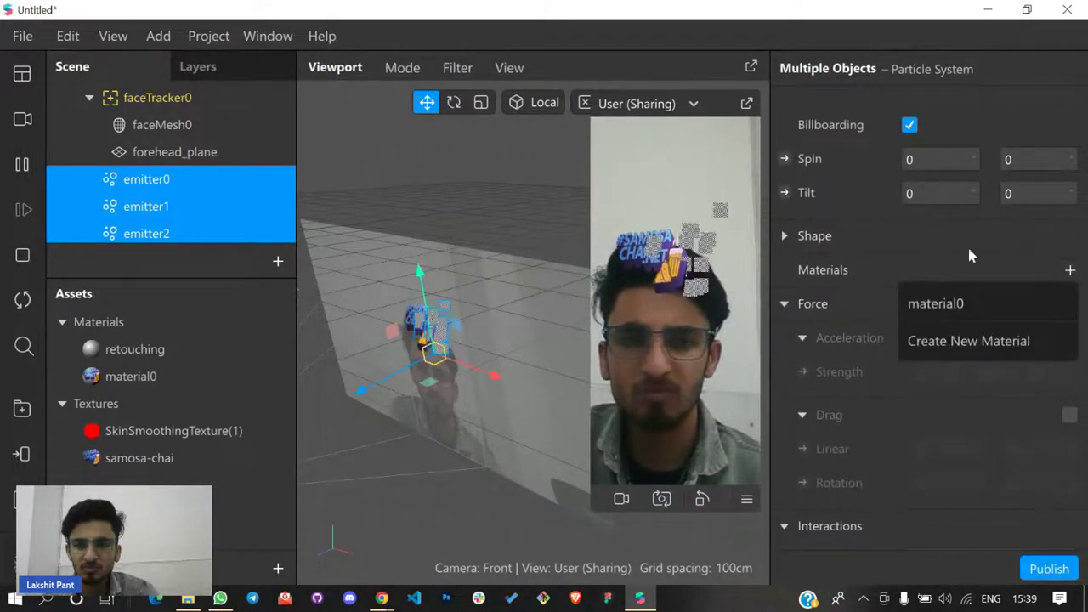
left_click(986, 341)
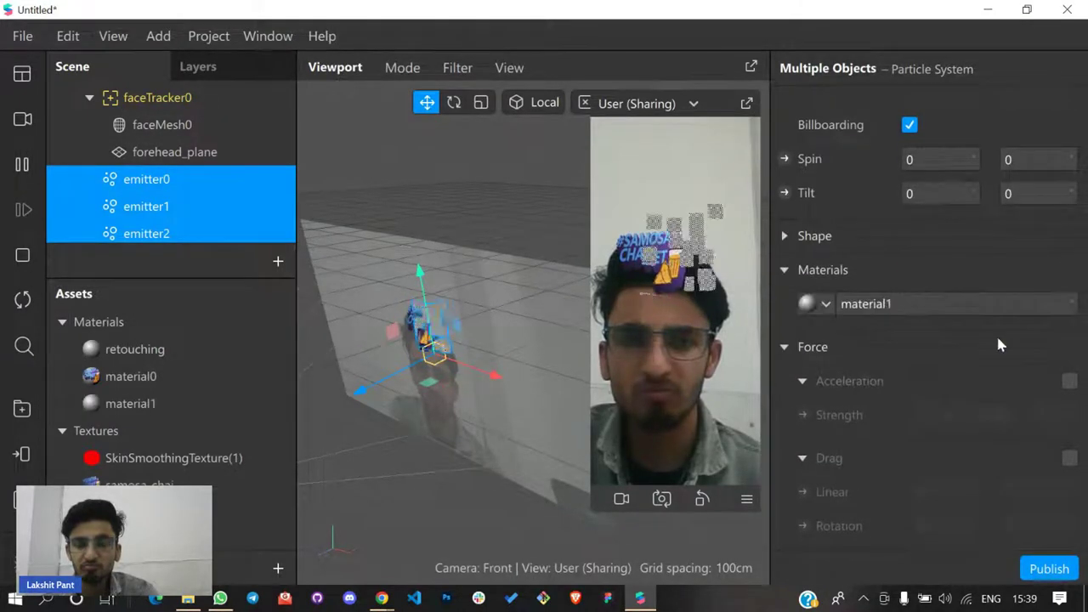
Set the particle shape of the three selected emitters to Sphere
left_click(785, 237)
left_click(937, 273)
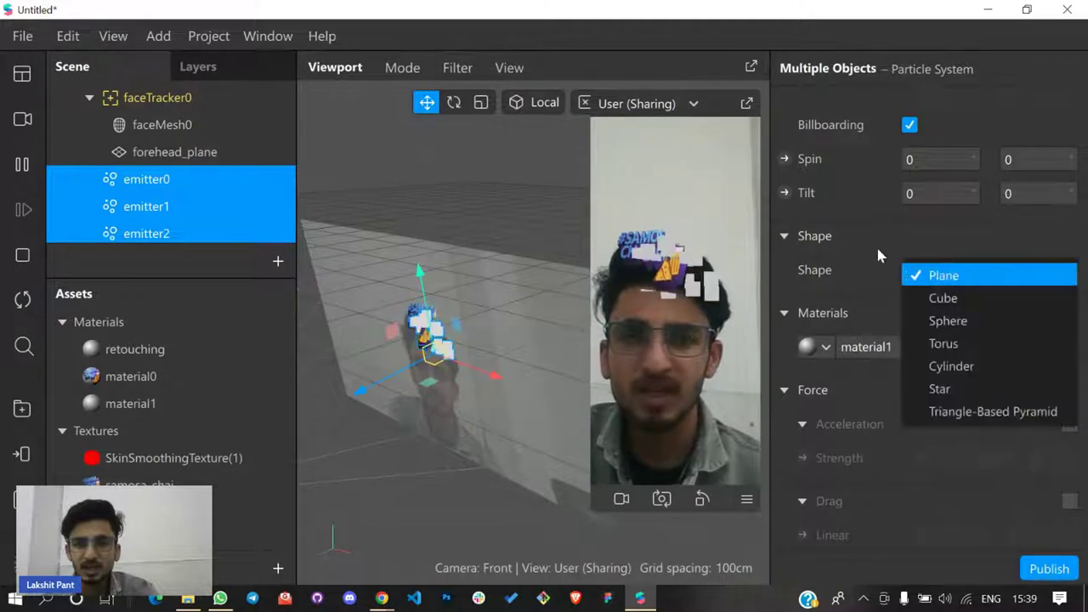
left_click(942, 321)
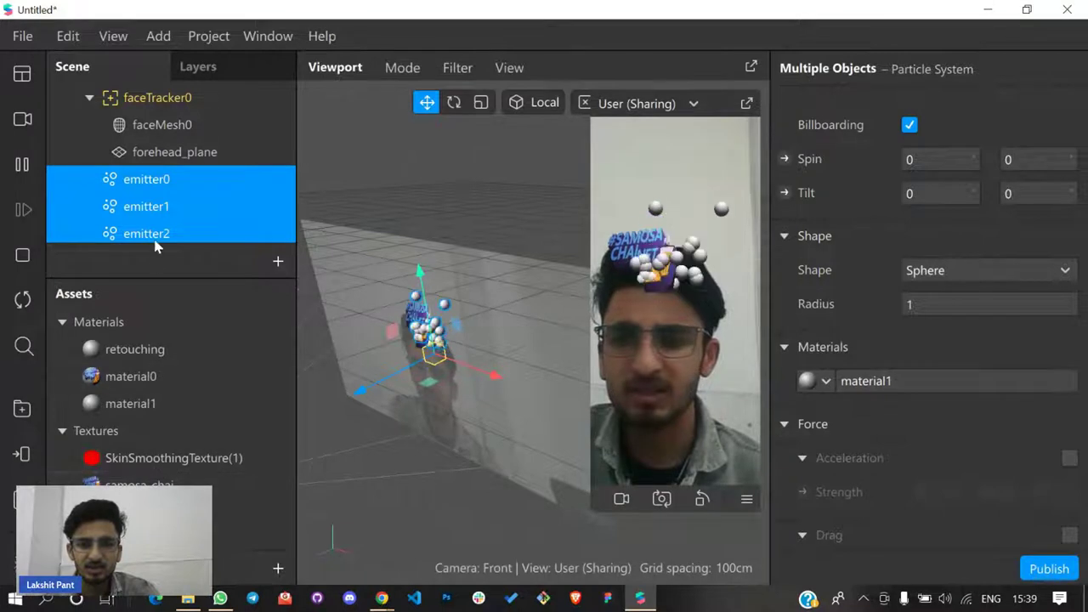
Set the shader type of material1 to Flat and view its texture options without choosing one
scroll(838, 408, "down", 3)
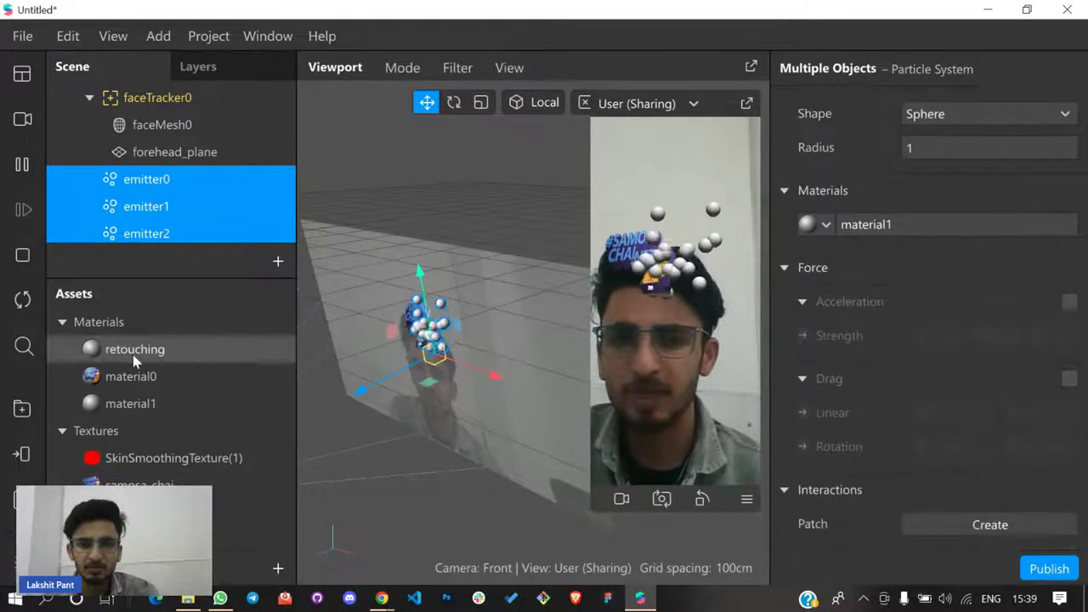
left_click(198, 408)
left_click(935, 106)
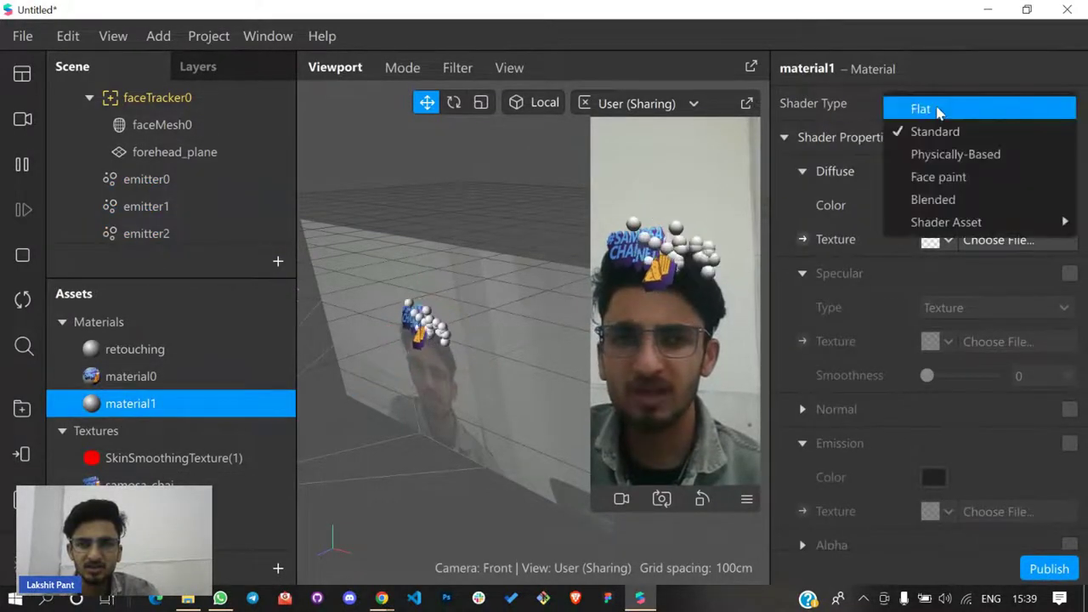
left_click(944, 109)
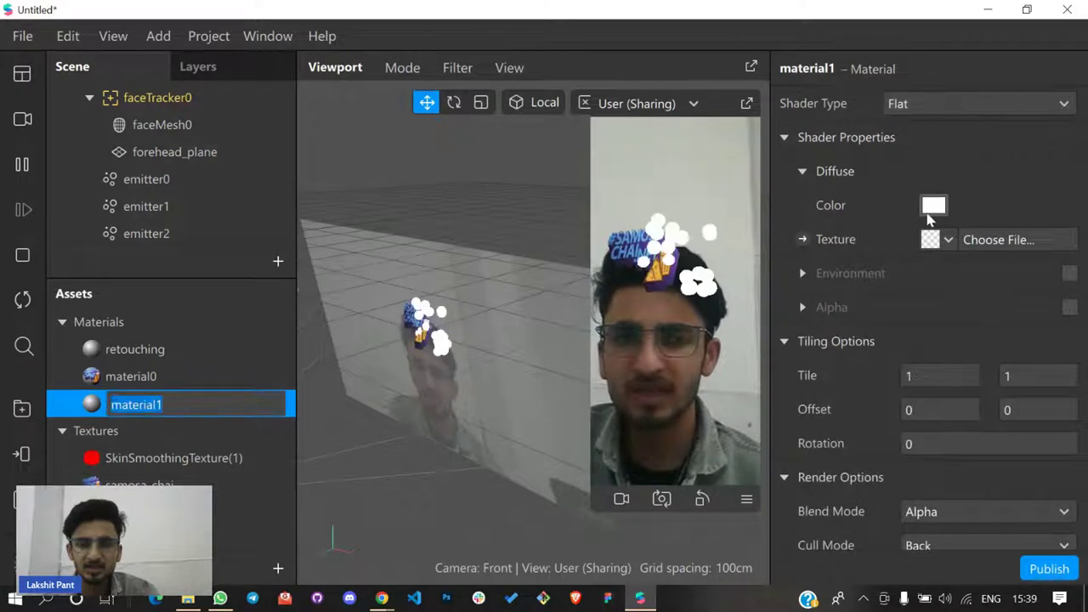
left_click(930, 240)
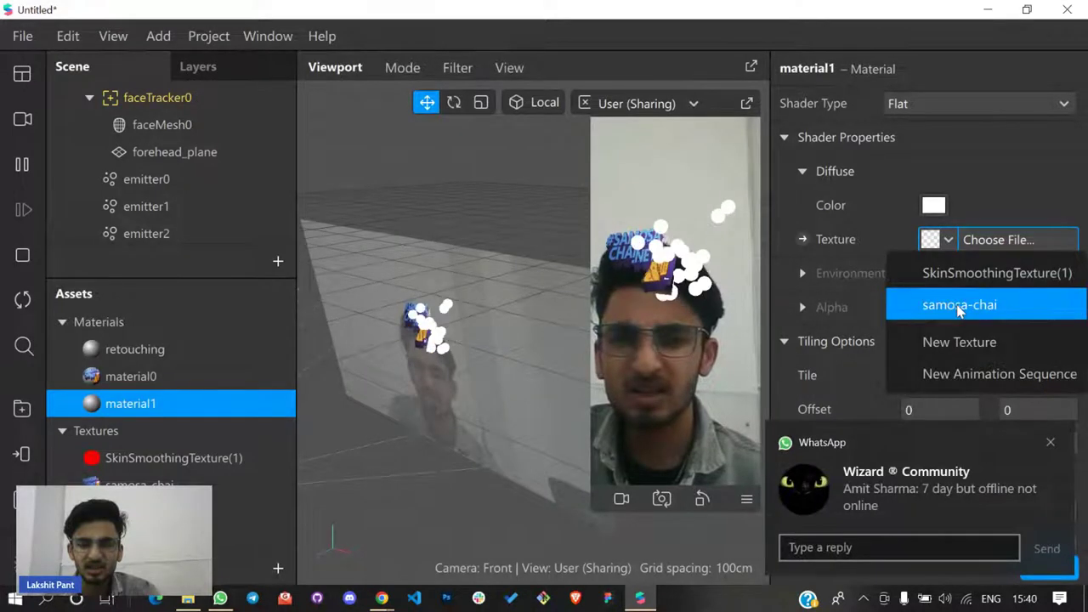
left_click(1016, 192)
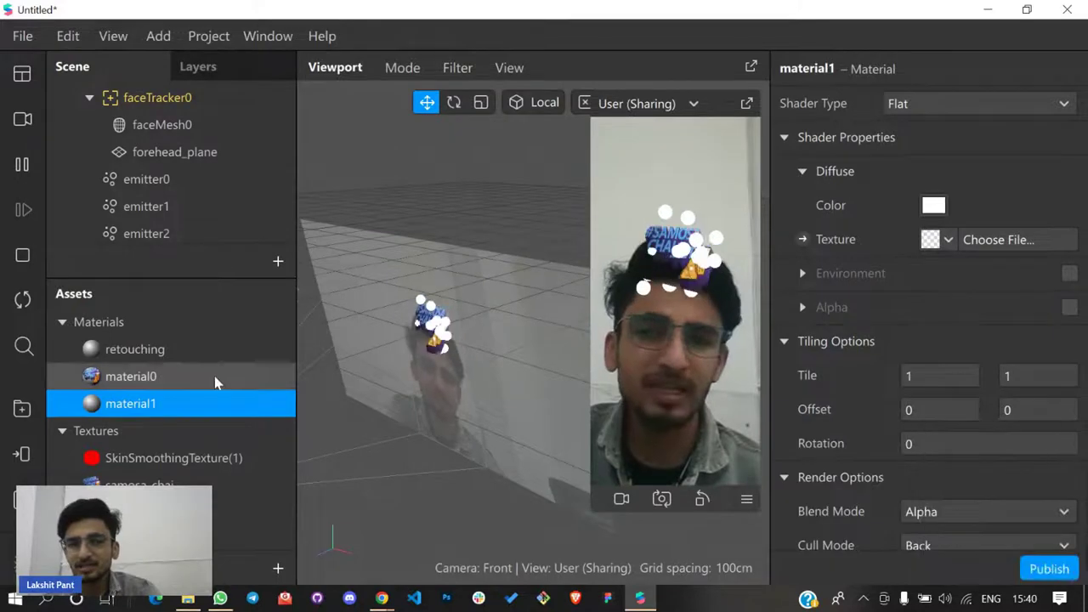
left_click(220, 600)
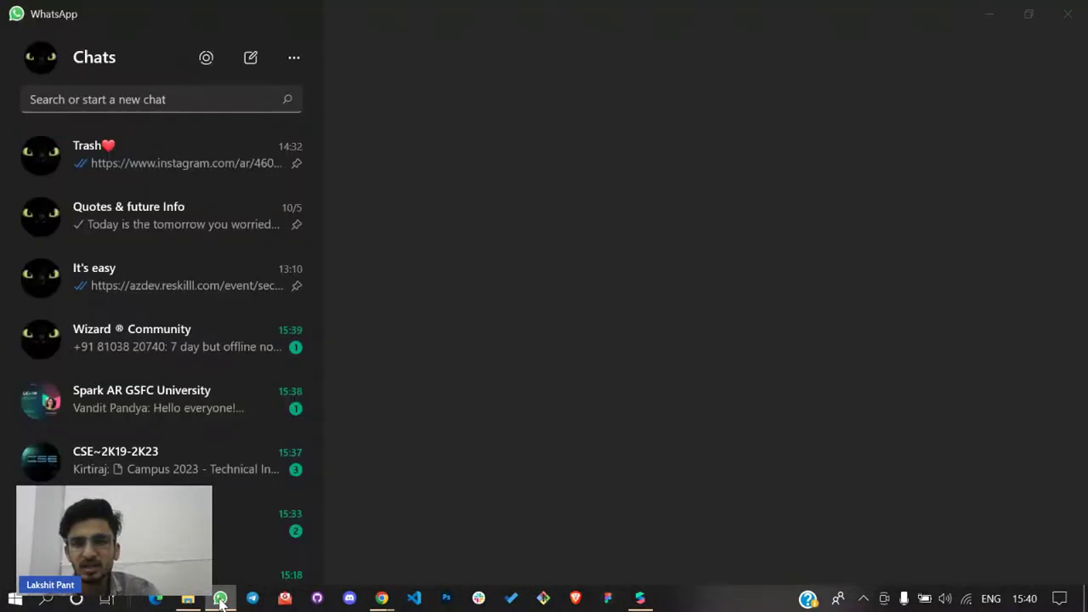
left_click(220, 599)
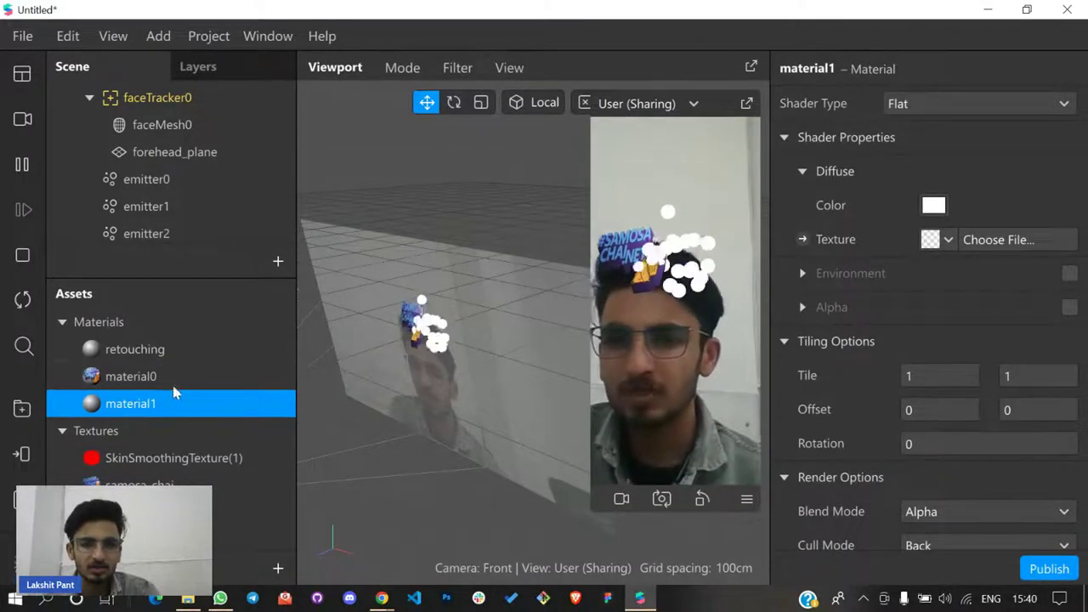
Set the diffuse color of material1 to light yellow #ffff7f
left_click(934, 206)
left_click(497, 232)
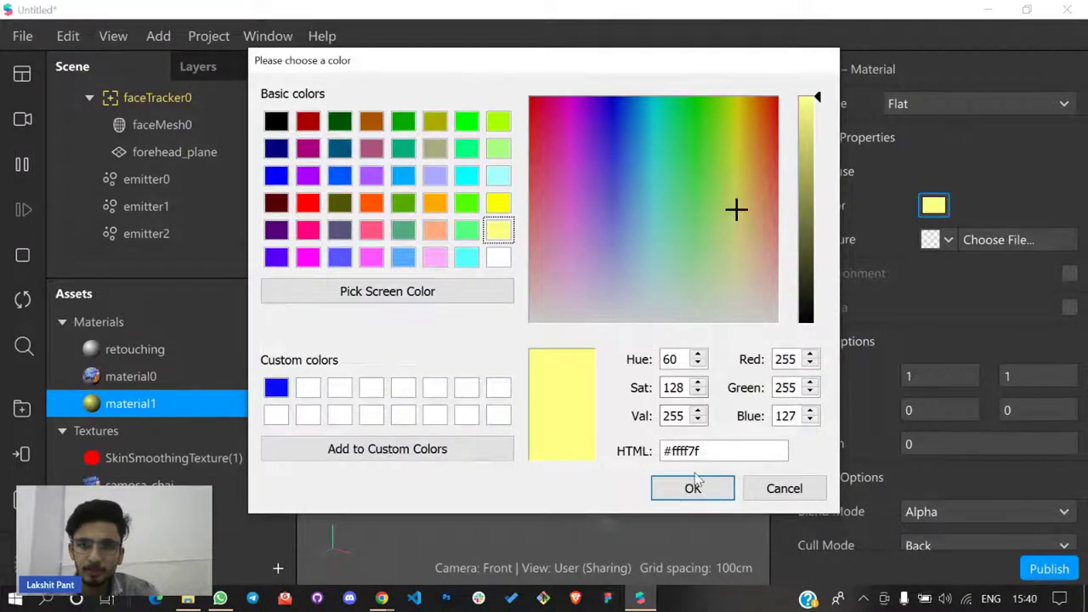
left_click(692, 488)
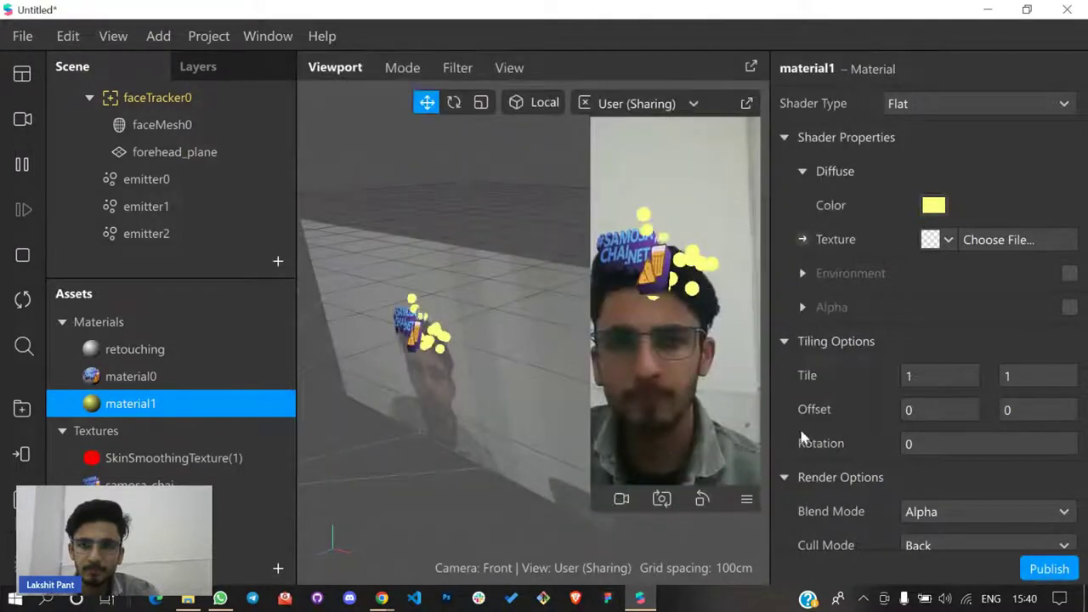
Change the diffuse color of material1 to orange #ffb60c
left_click(934, 206)
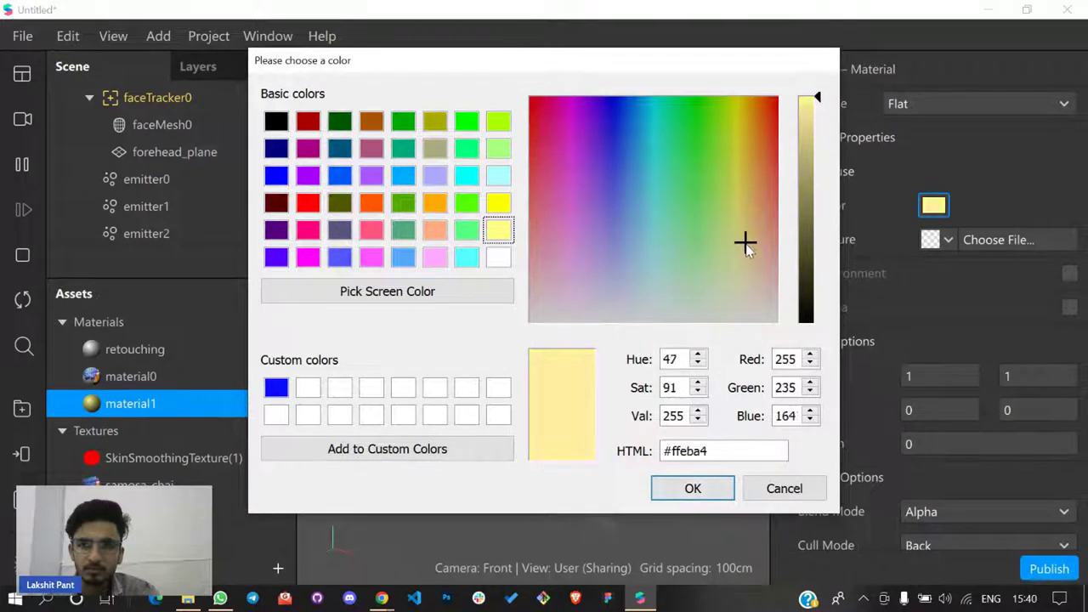
left_click_drag(750, 216, 747, 123)
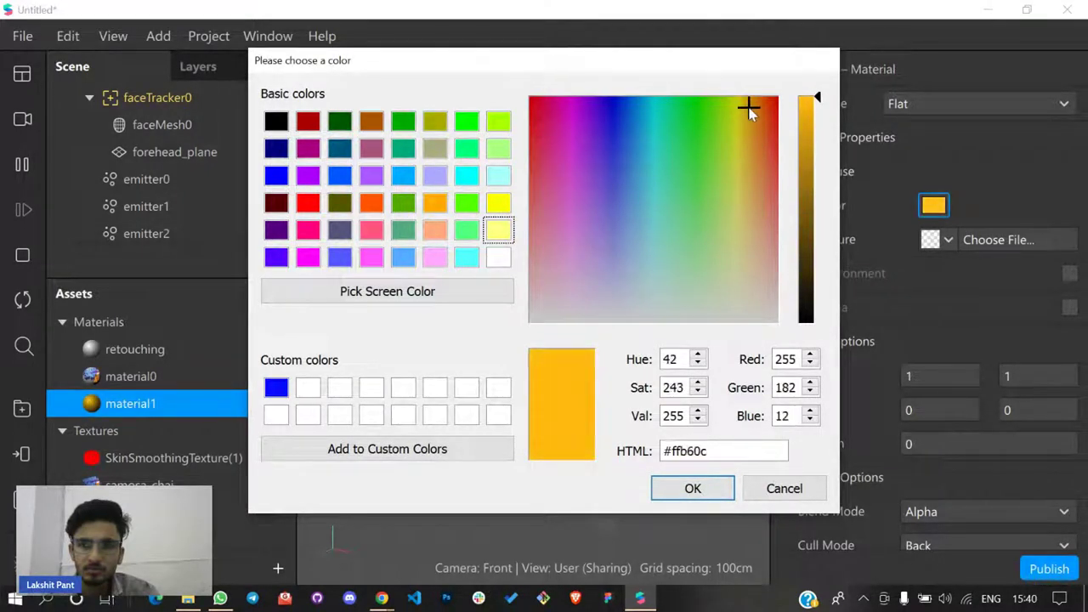
left_click(721, 490)
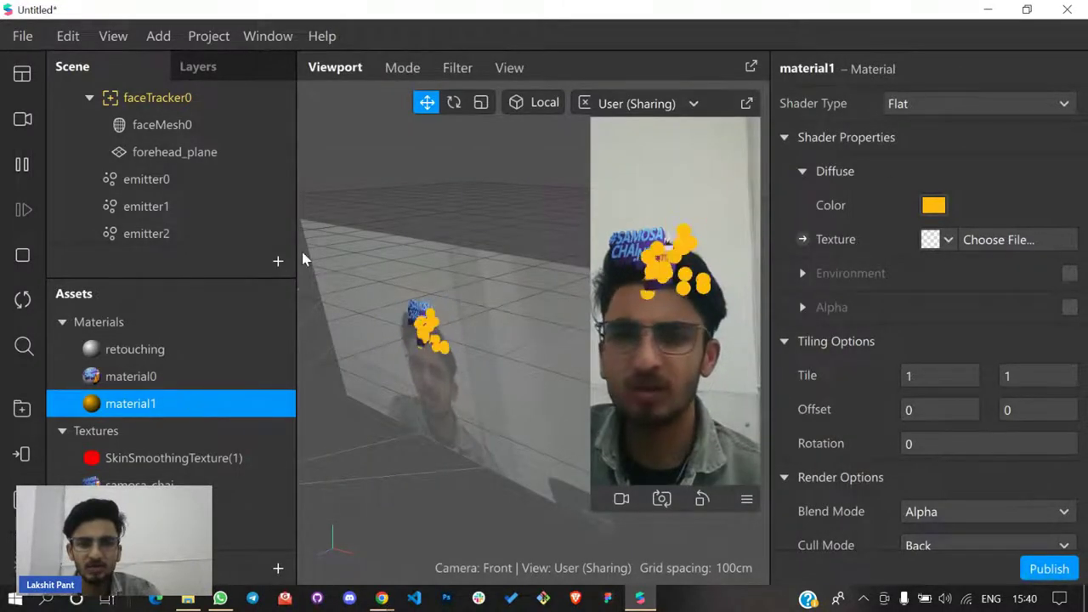
Check which material emitter0 uses, and lower the opacity of material1 to 27%
left_click(198, 187)
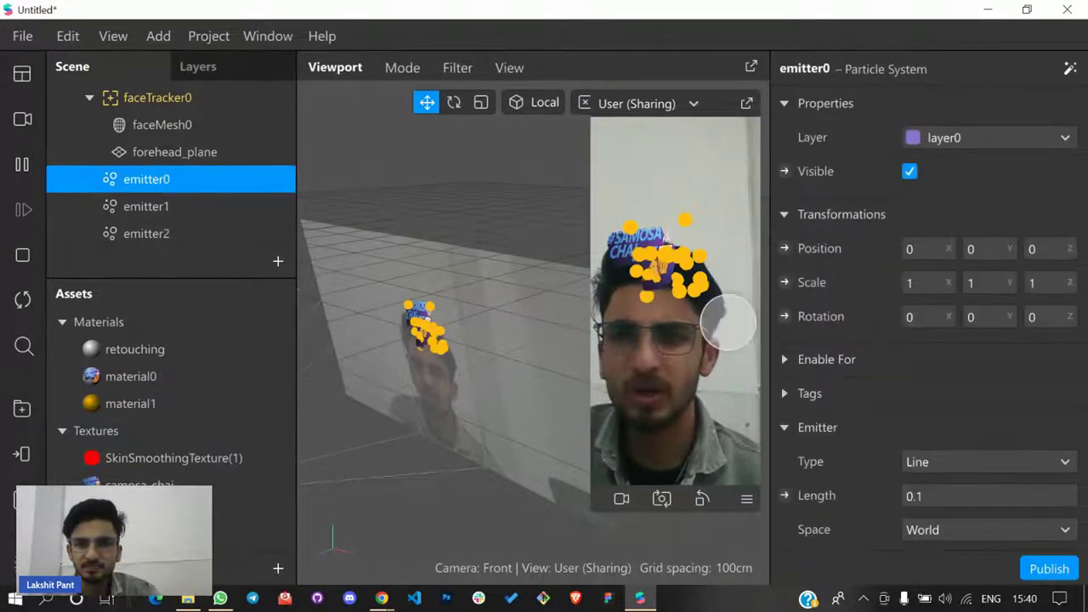
scroll(932, 360, "down", 15)
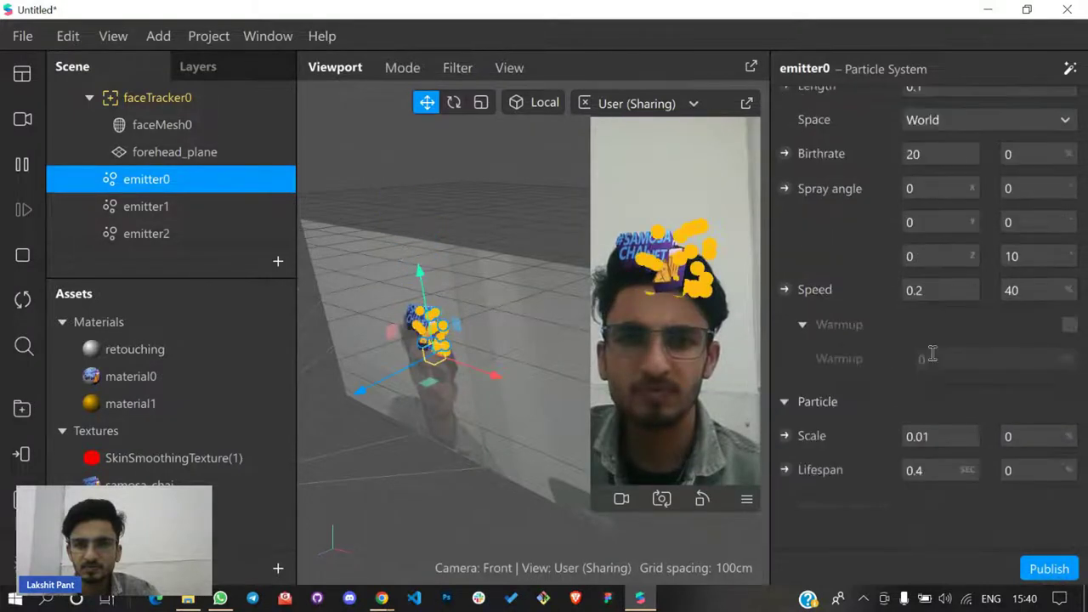
scroll(930, 357, "down", 5)
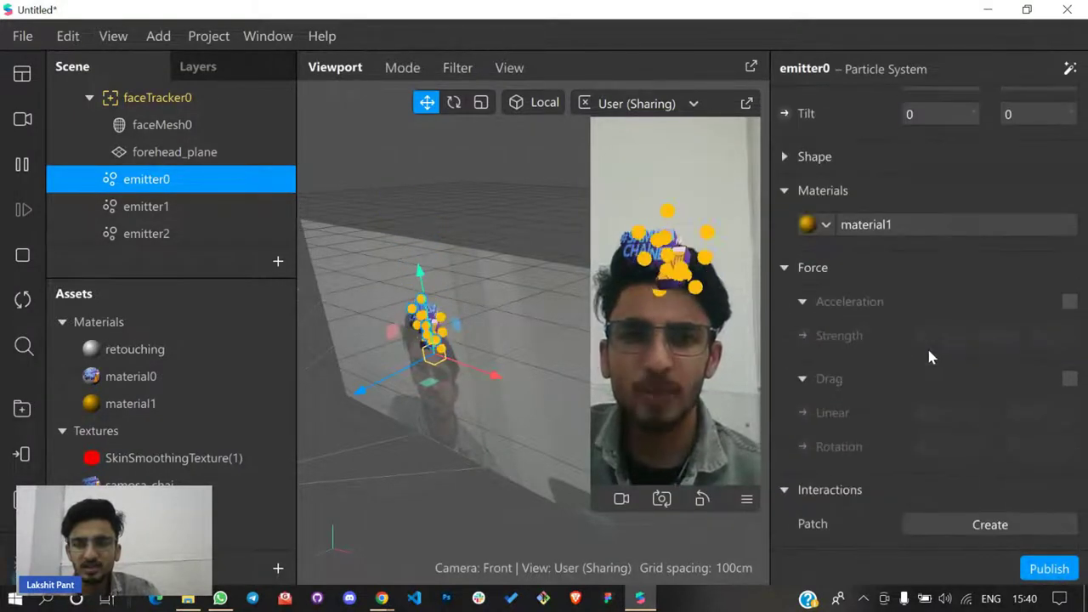
left_click(178, 402)
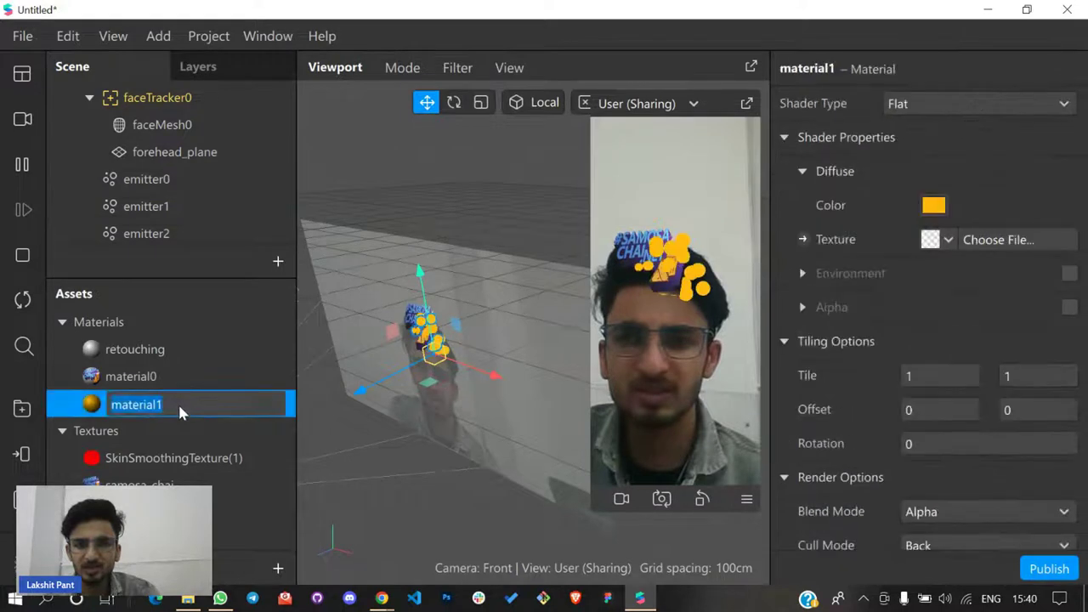
scroll(950, 374, "down", 3)
left_click_drag(991, 299, 972, 299)
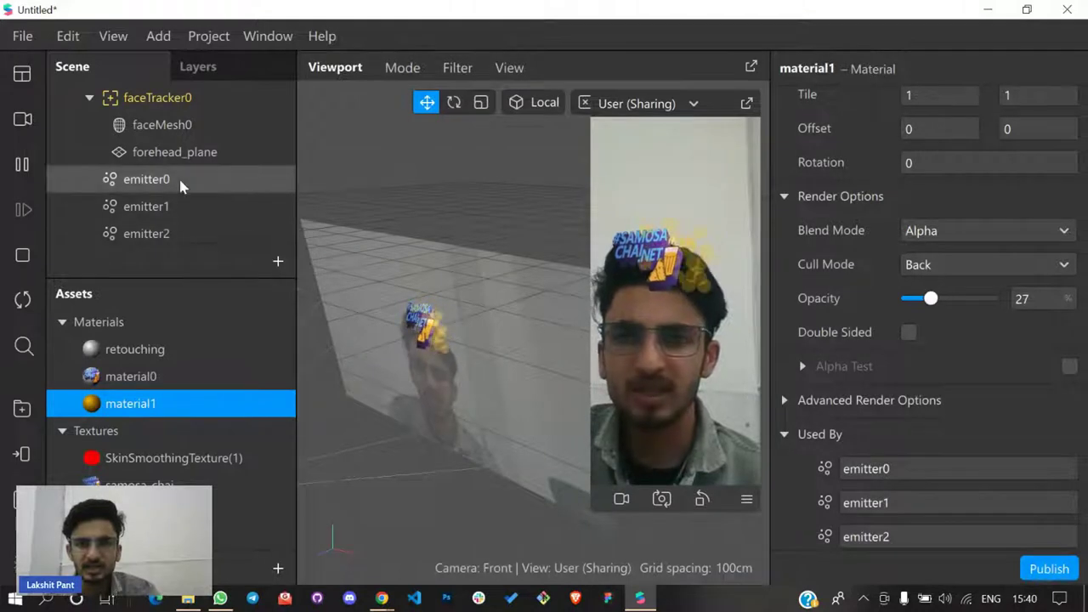
Set the birthrate of emitter0, emitter1 and emitter2 together to 10
left_click(177, 240, "shift")
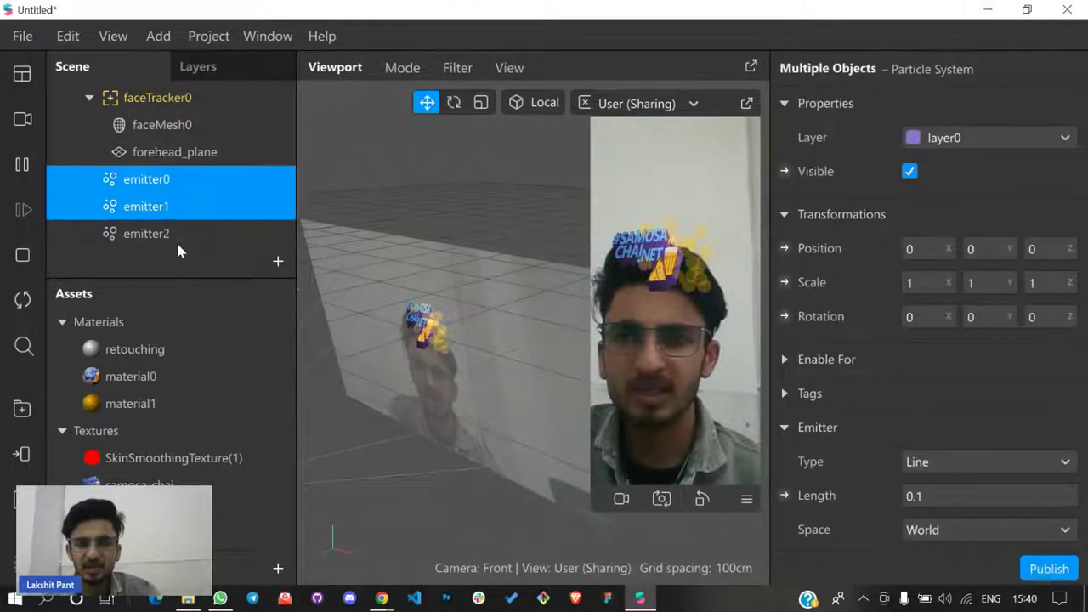
left_click(175, 179)
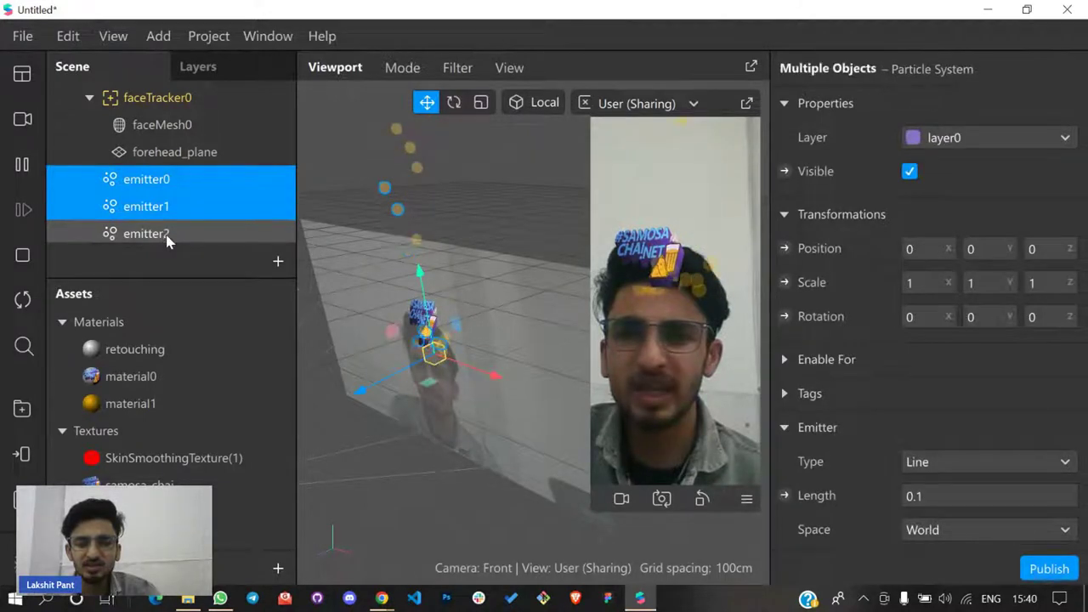
left_click(146, 234, "ctrl")
scroll(1011, 356, "down", 3)
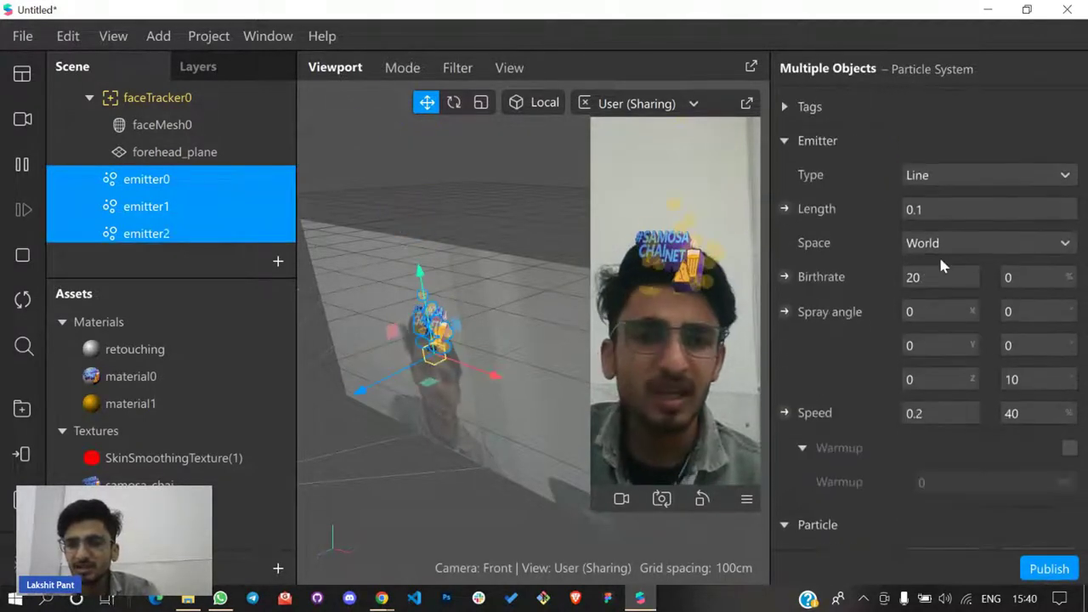
left_click(918, 276)
type("1")
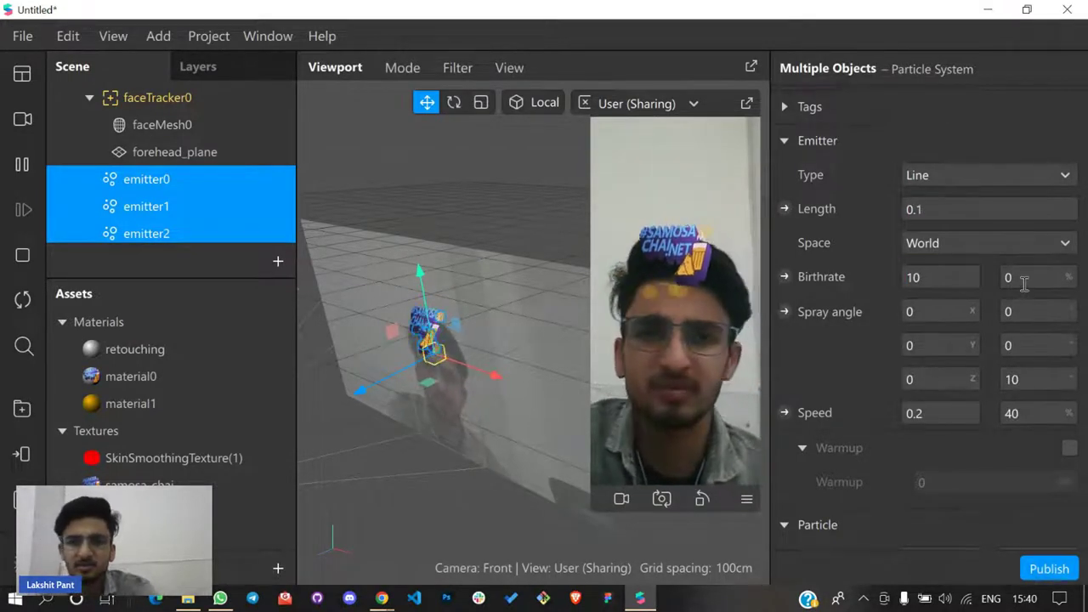
Set the particle speed of all three emitters to 0.03
scroll(974, 319, "down", 3)
left_click(936, 266)
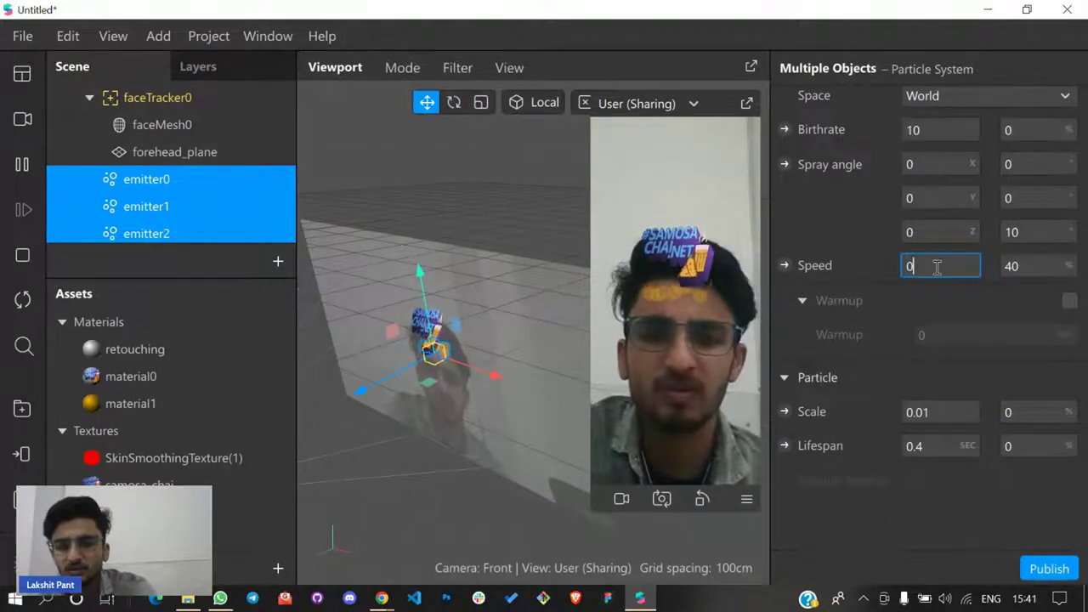
type("0.00")
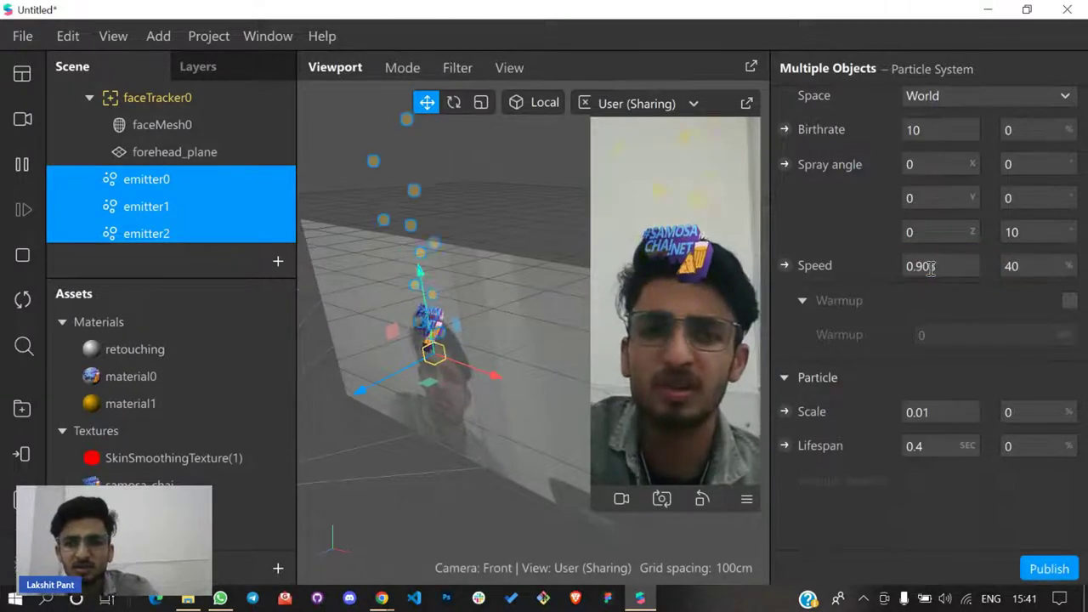
type("3")
left_click(918, 265)
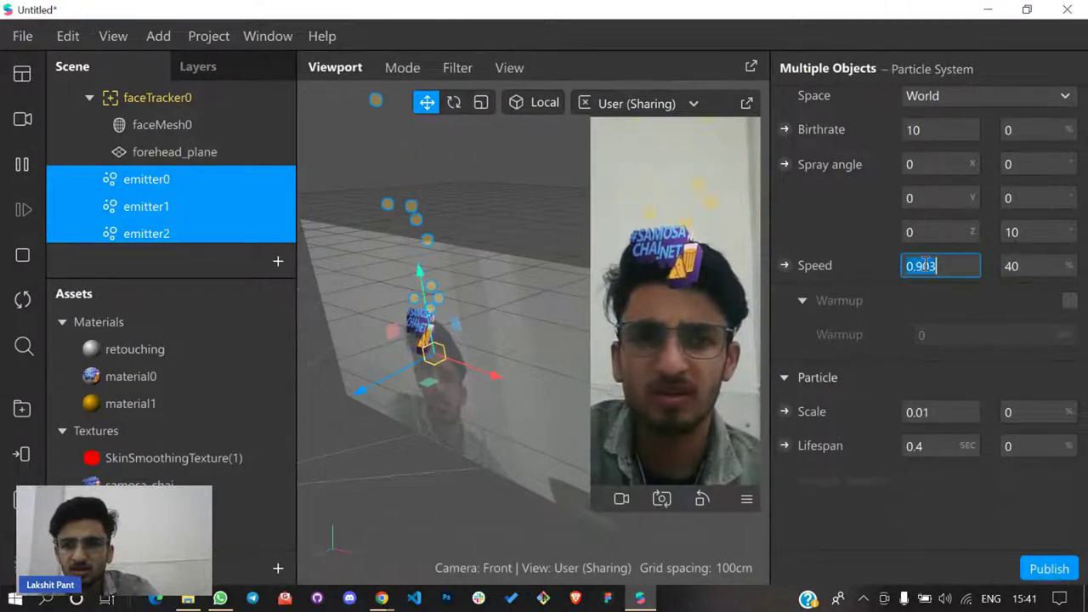
type("0.93")
key("BackSpace")
key("BackSpace")
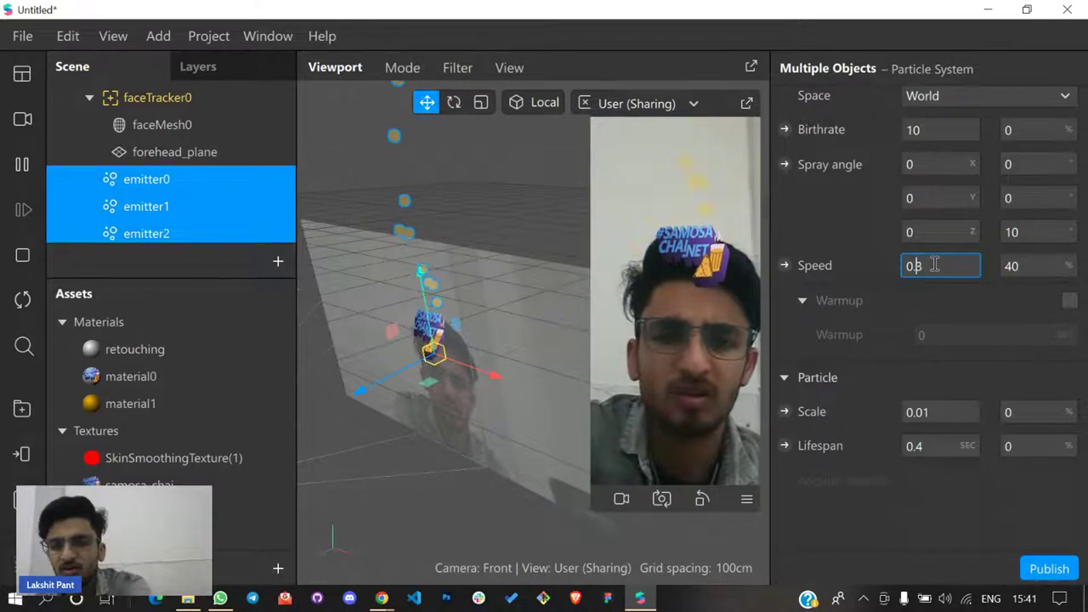
type("03")
key("Return")
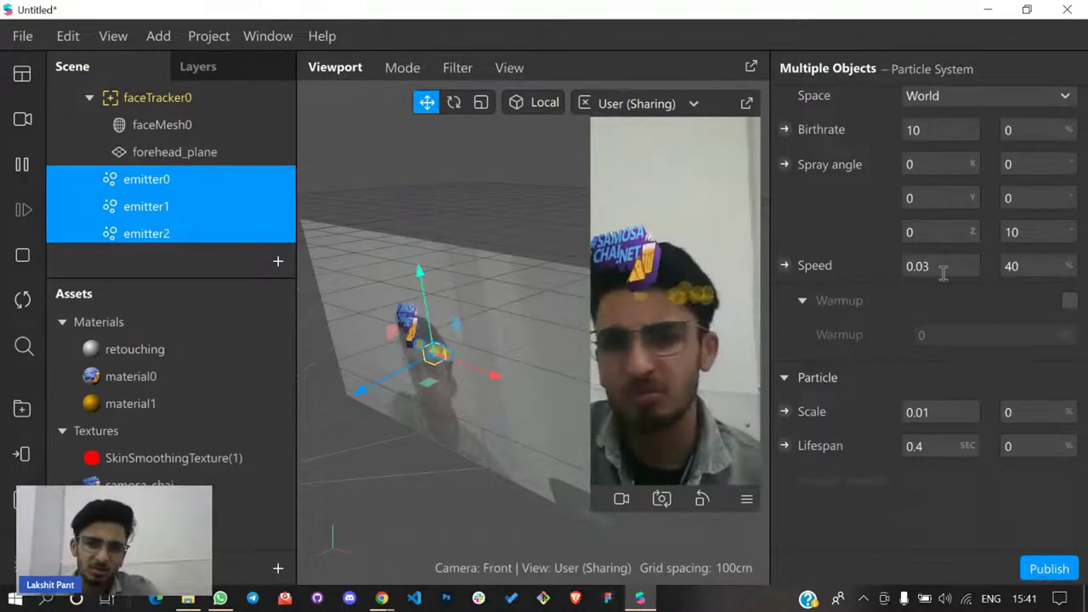
Set the particle lifespan of the three selected emitters to 3 seconds
scroll(935, 409, "up", 3)
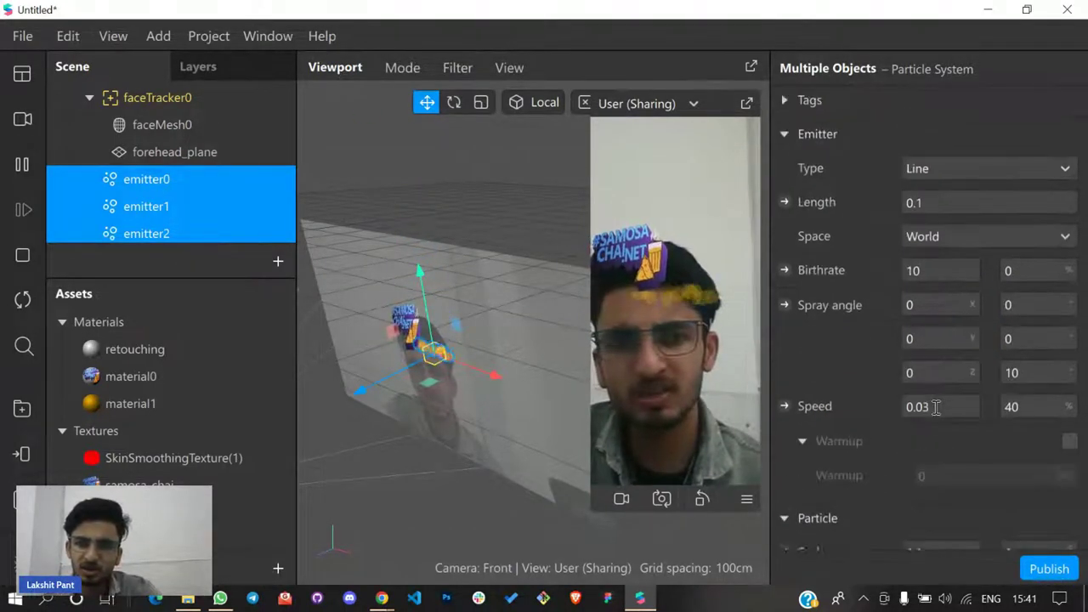
scroll(935, 409, "up", 6)
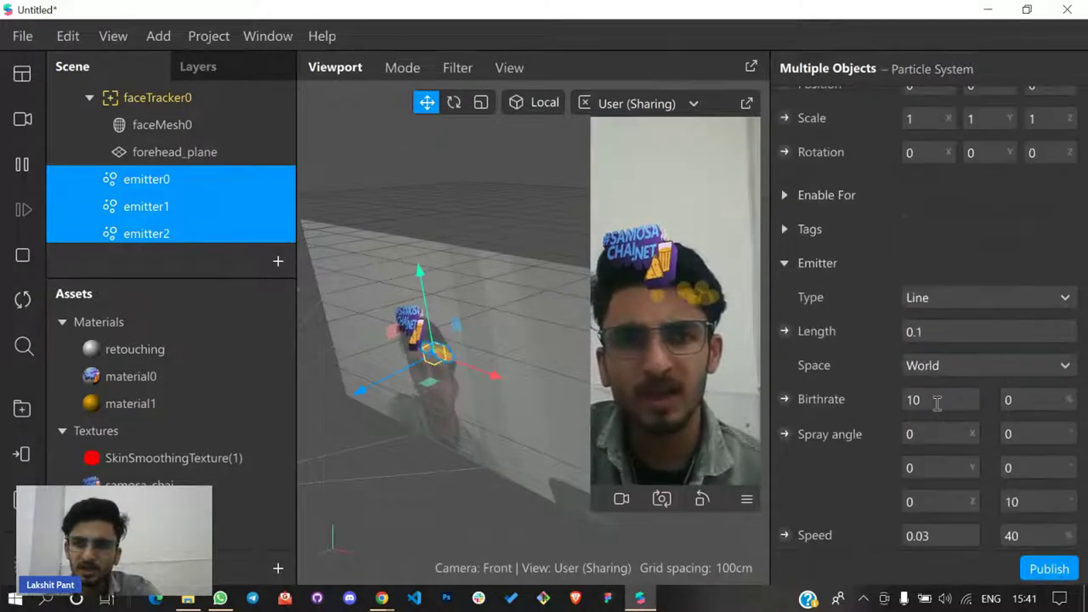
scroll(942, 315, "down", 6)
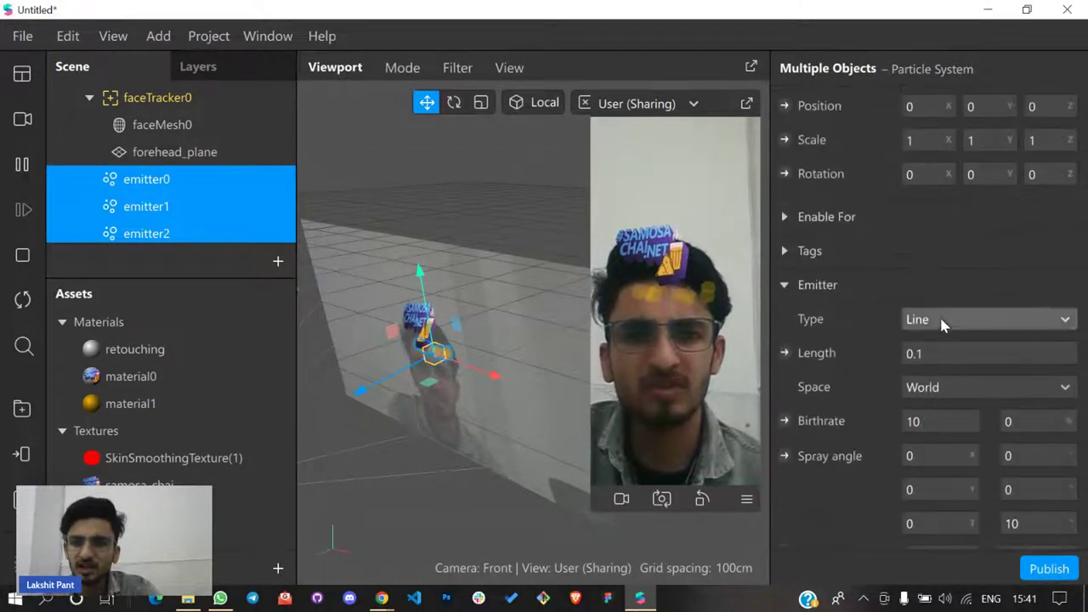
scroll(941, 319, "down", 3)
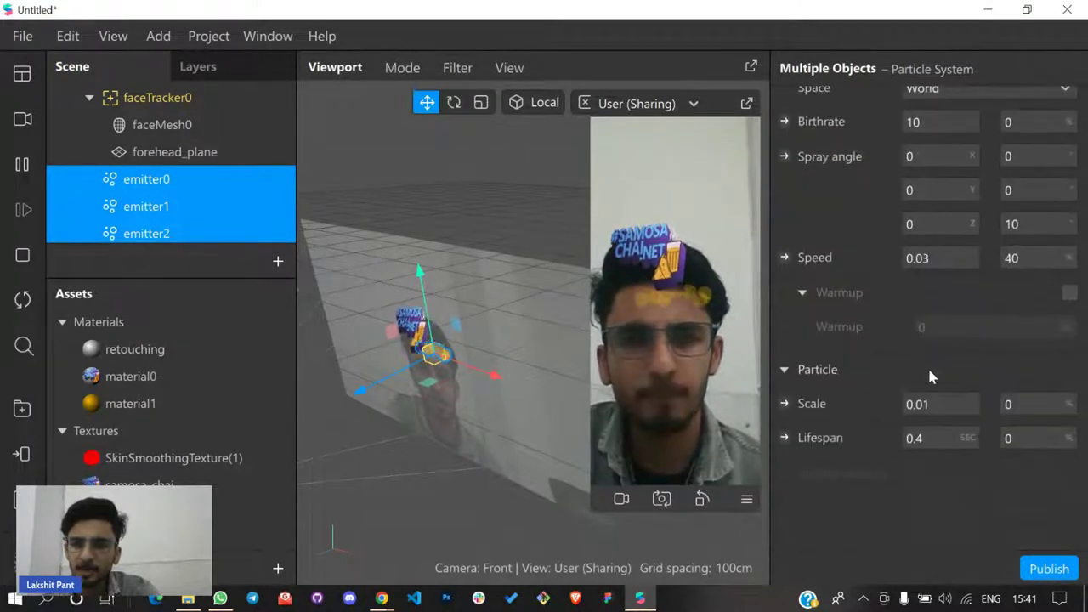
scroll(930, 323, "down", 6)
scroll(948, 289, "up", 2)
scroll(952, 272, "up", 1)
left_click(920, 292)
type("3")
key("Return")
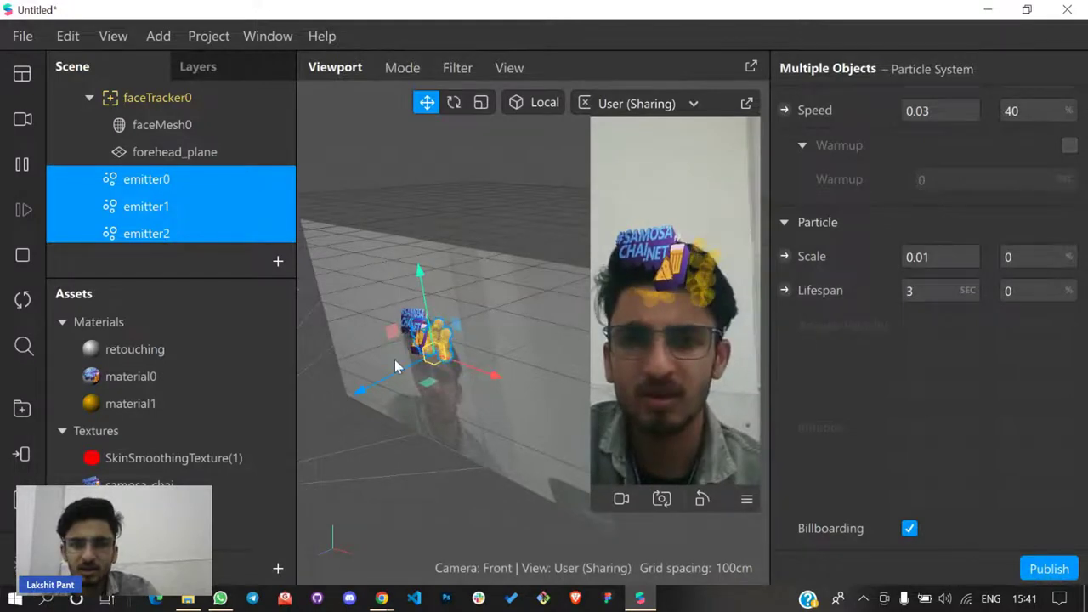
Insert a null object and move it to the top of the scene hierarchy, above Device
left_click(171, 180)
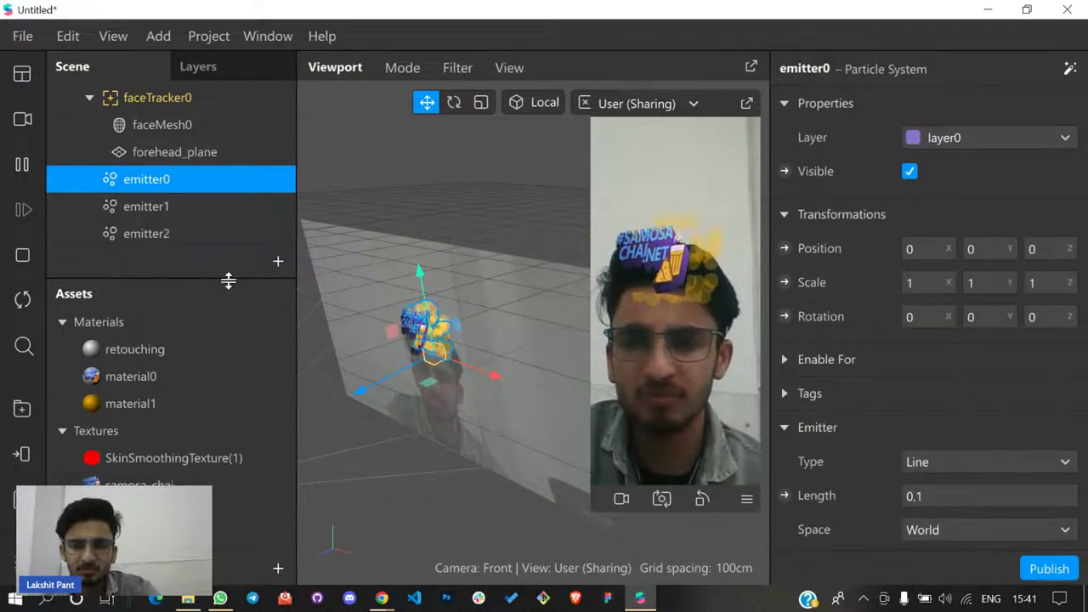
scroll(181, 197, "up", 1)
left_click(276, 259)
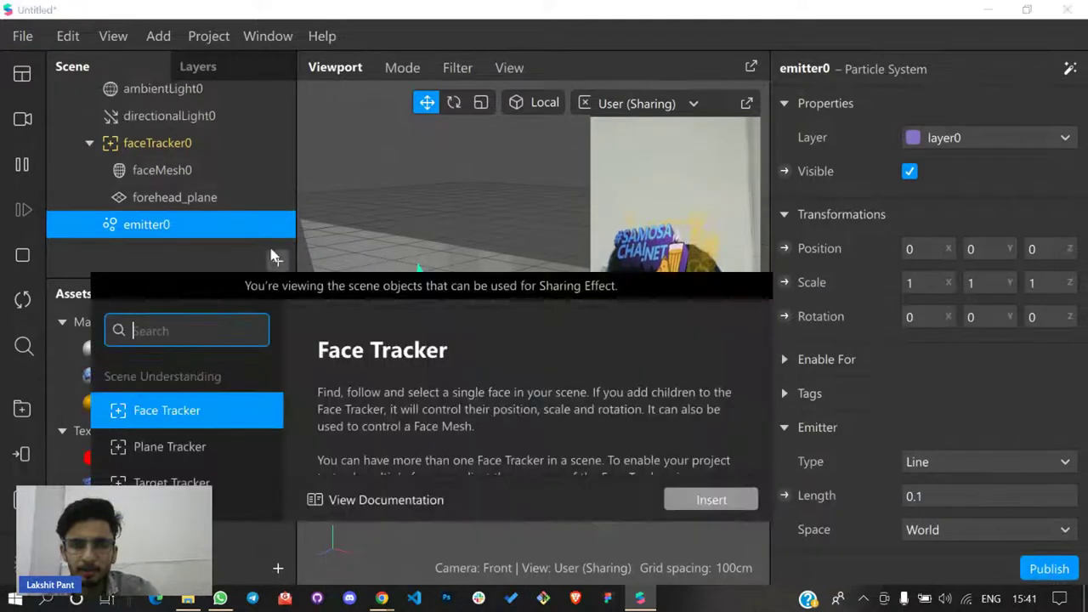
type("nu")
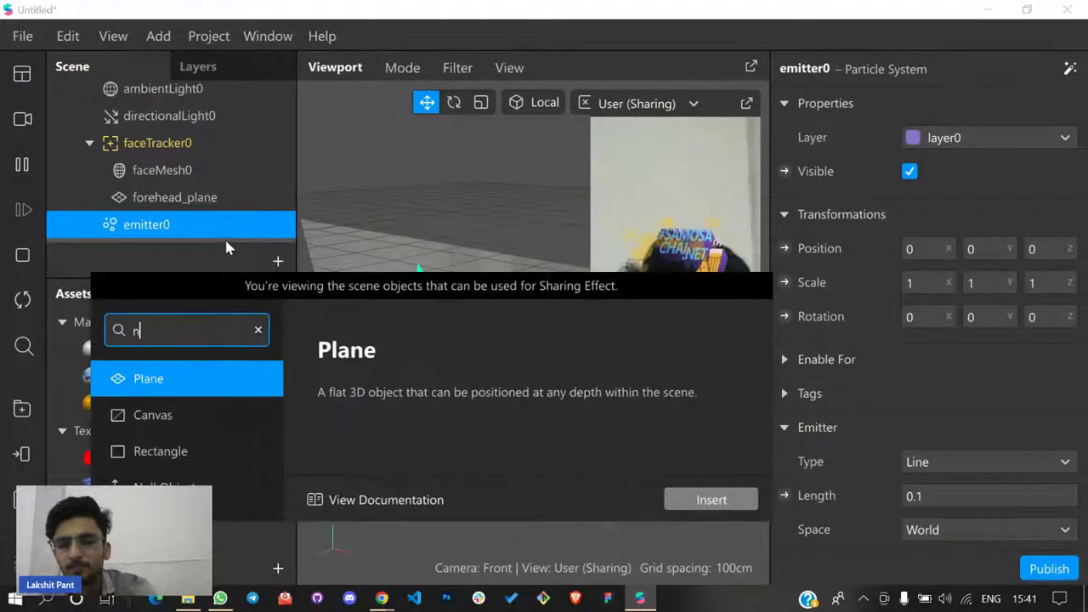
key("Escape")
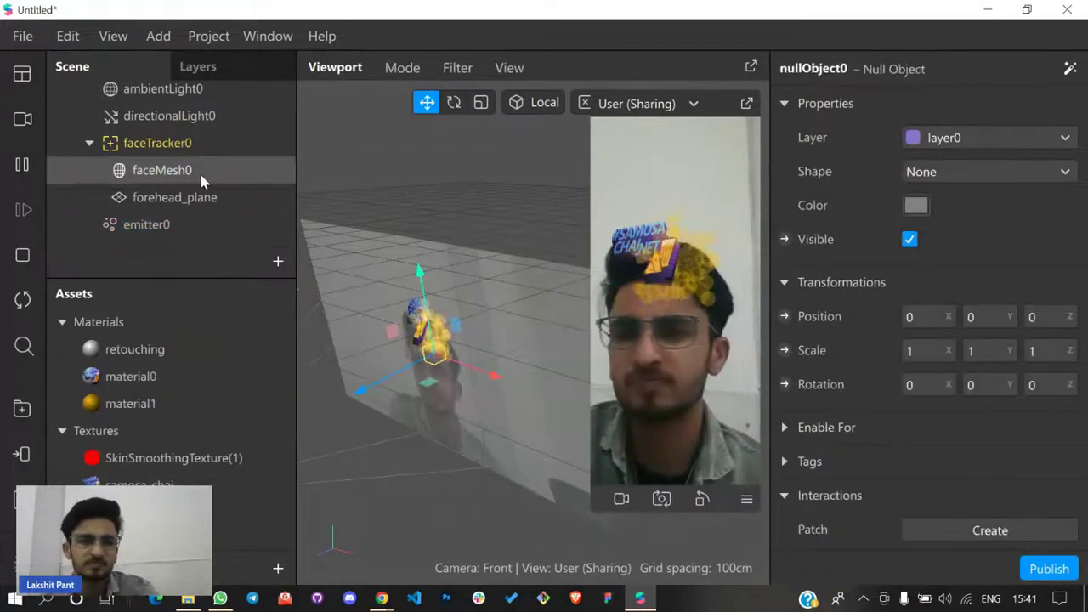
scroll(200, 195, "down", 3)
left_click_drag(175, 229, 194, 85)
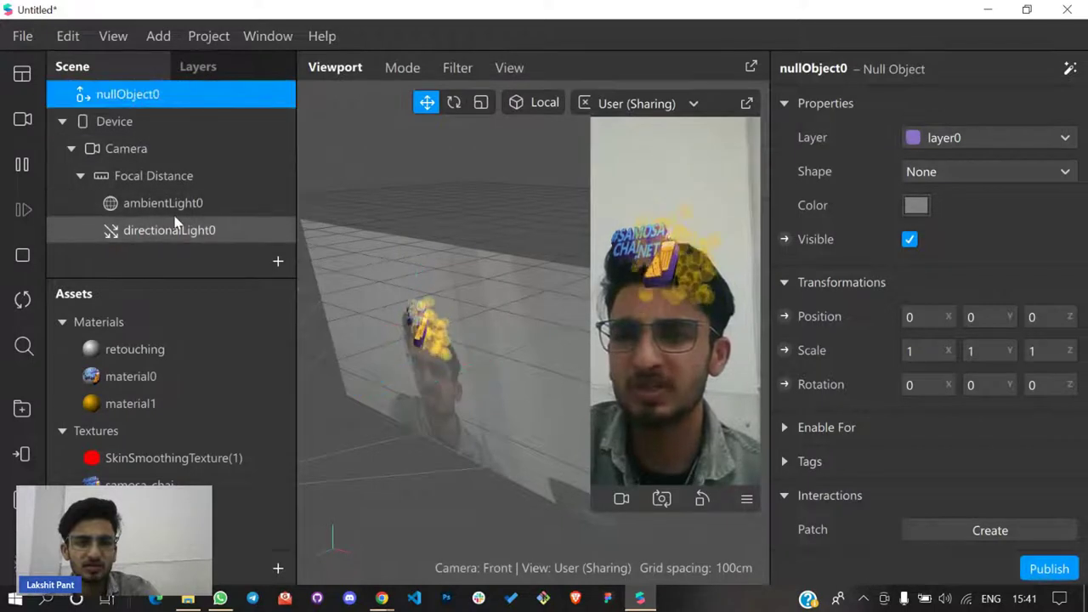
Nest emitter0, emitter1 and emitter2 under the null object and clear the selection
scroll(176, 223, "down", 5)
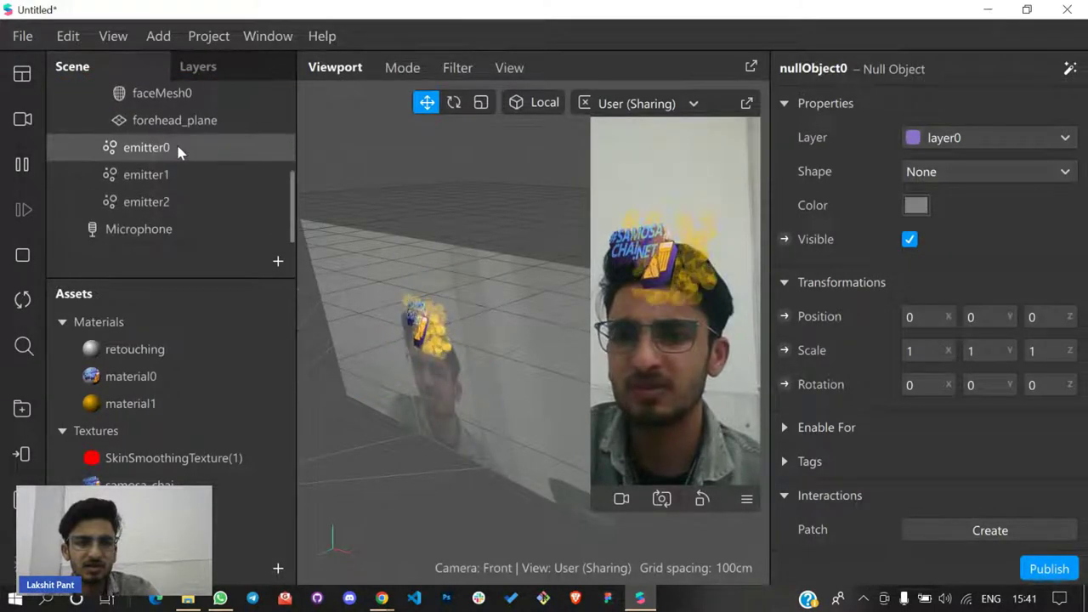
left_click(177, 149)
left_click(163, 201, "shift")
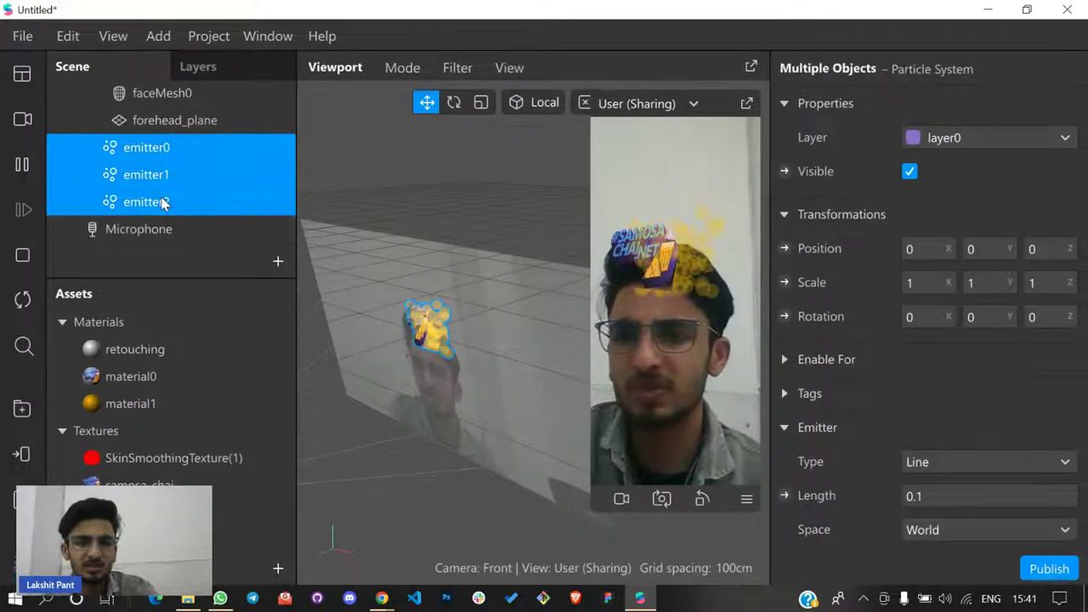
left_click_drag(176, 185, 171, 93)
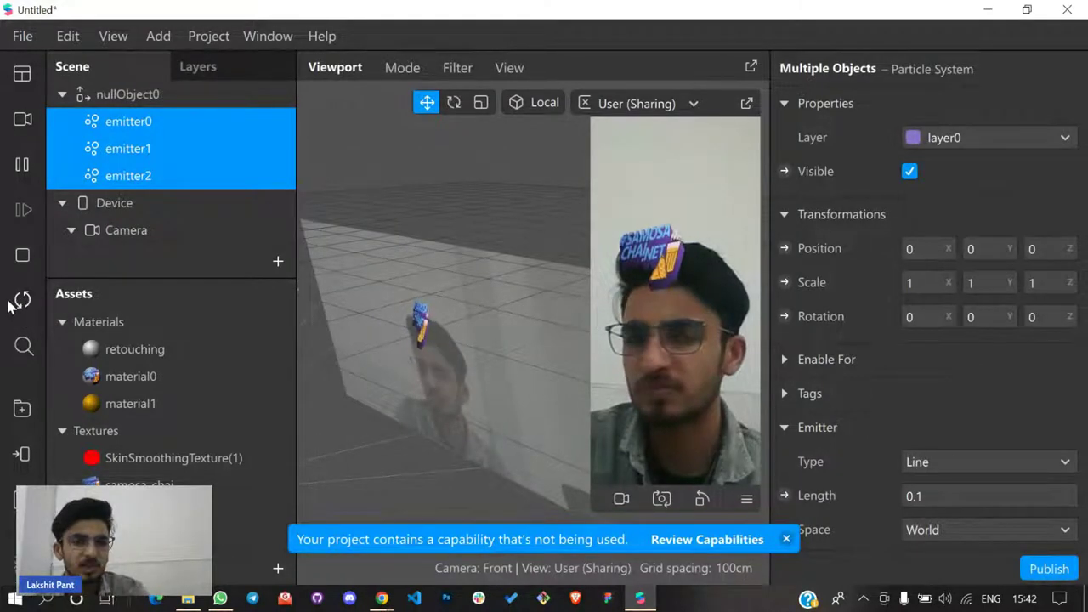
left_click(447, 241)
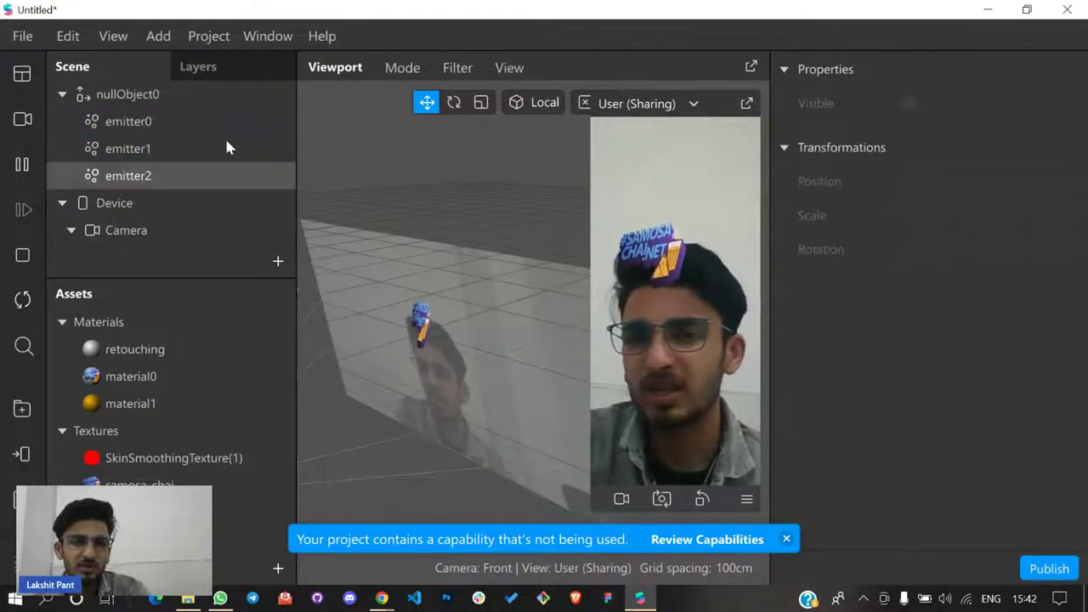
Set the speed variation of emitter0, emitter1 and emitter2 to 100%
left_click(219, 126)
left_click(206, 151, "shift")
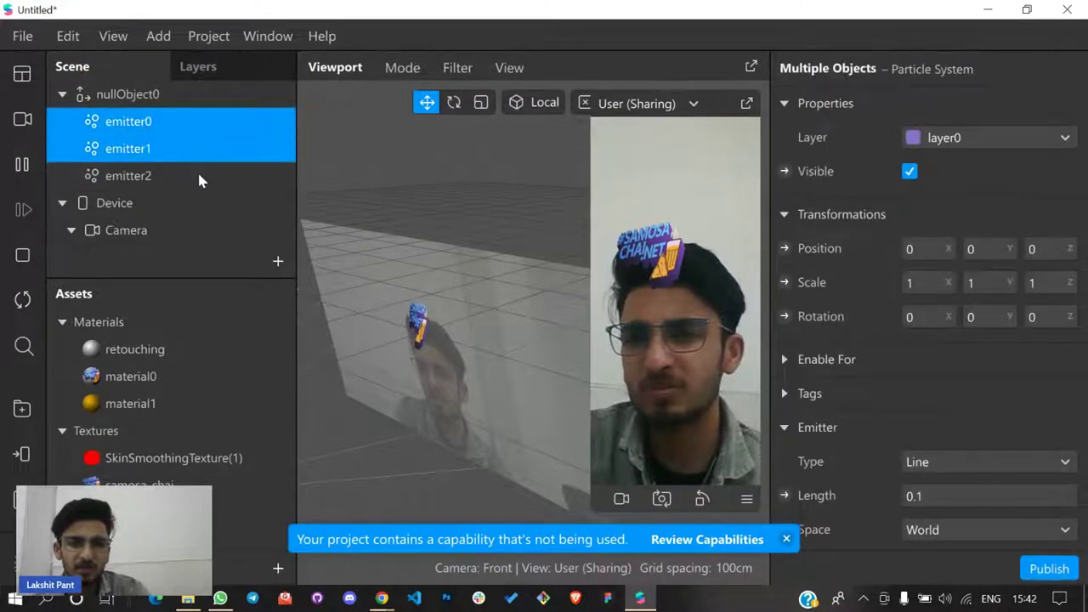
left_click(219, 178, "shift")
scroll(842, 322, "down", 5)
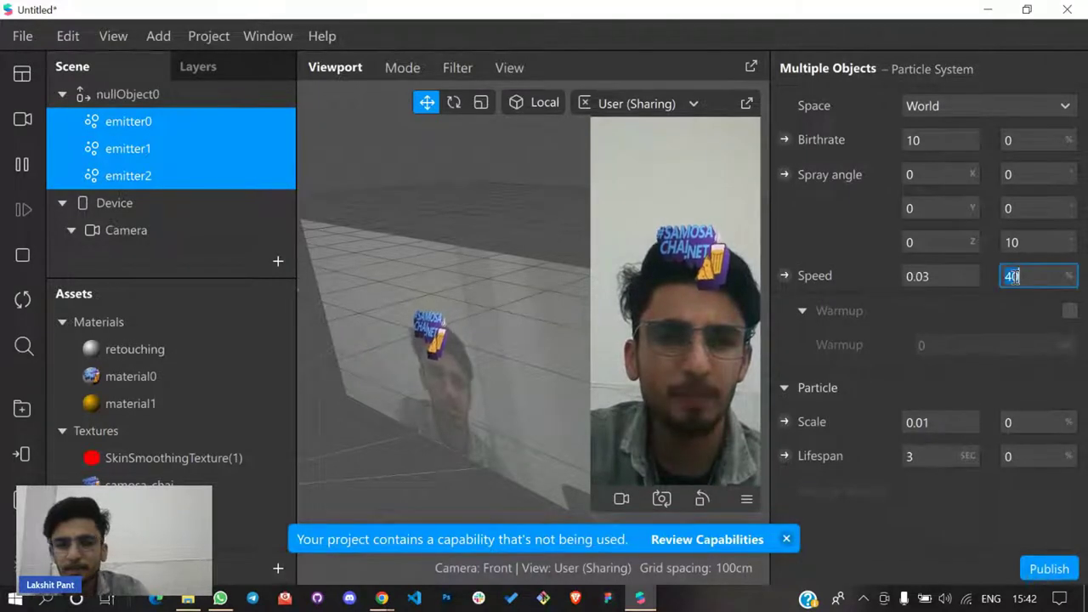
type("00")
key("Return")
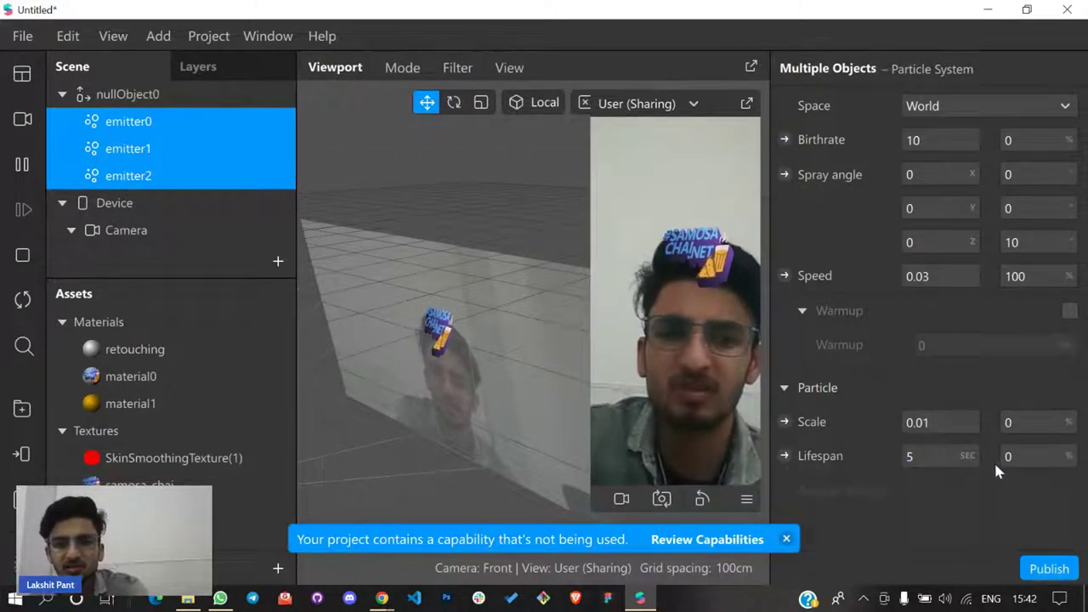
Set the particle lifespan of the three selected emitters to 5 seconds with 100% variation
key("BackSpace")
type("100")
key("Return")
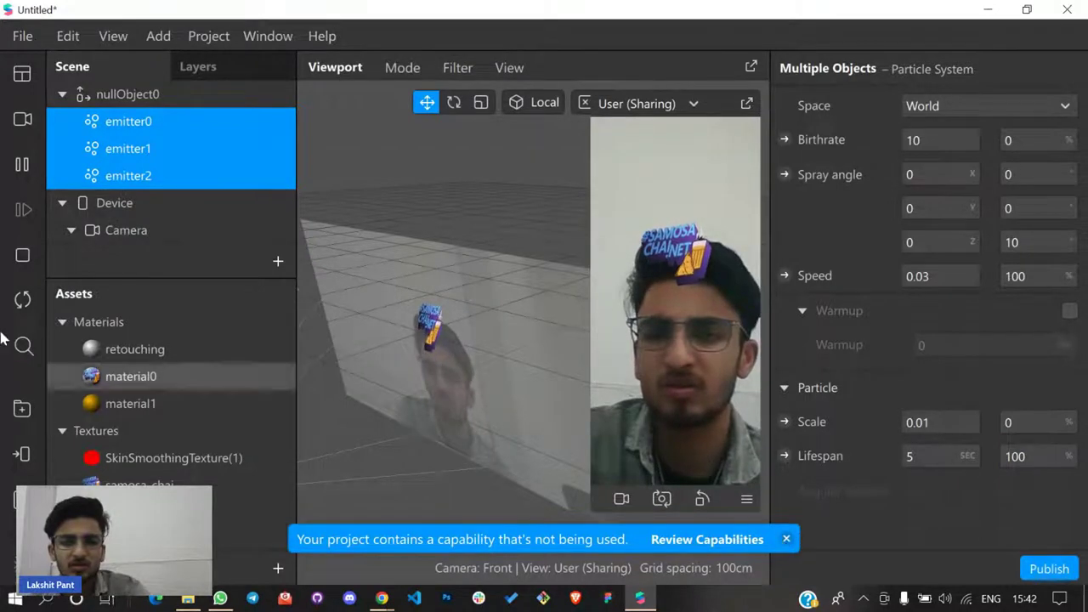
Restart the preview, nest the collapsed null object under Focal Distance, and lower it to a Y position of about -0.181
left_click(25, 298)
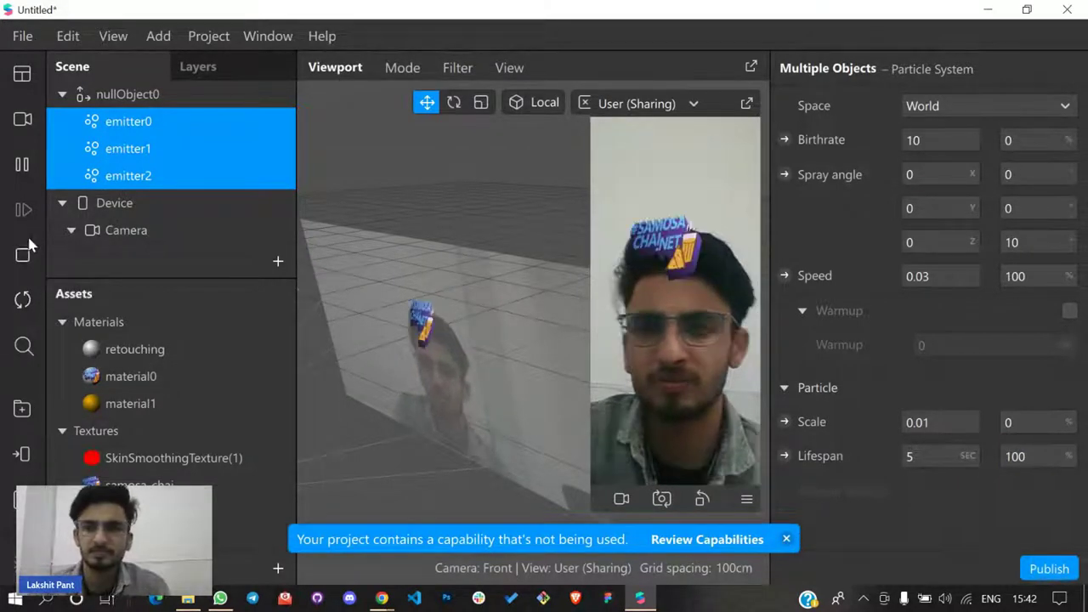
left_click(63, 95)
left_click(146, 99)
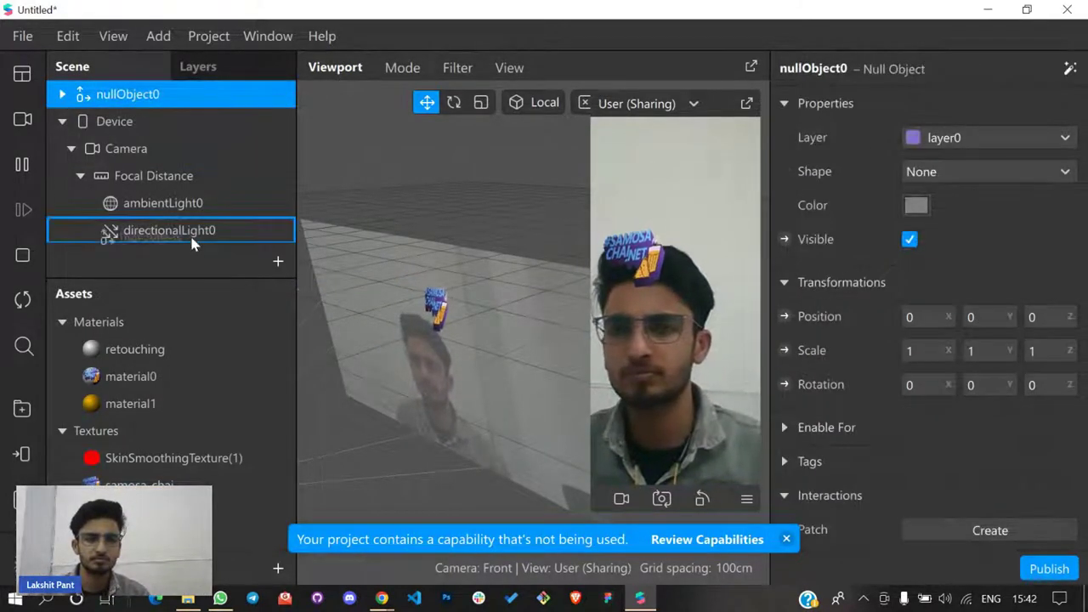
left_click_drag(192, 236, 230, 170)
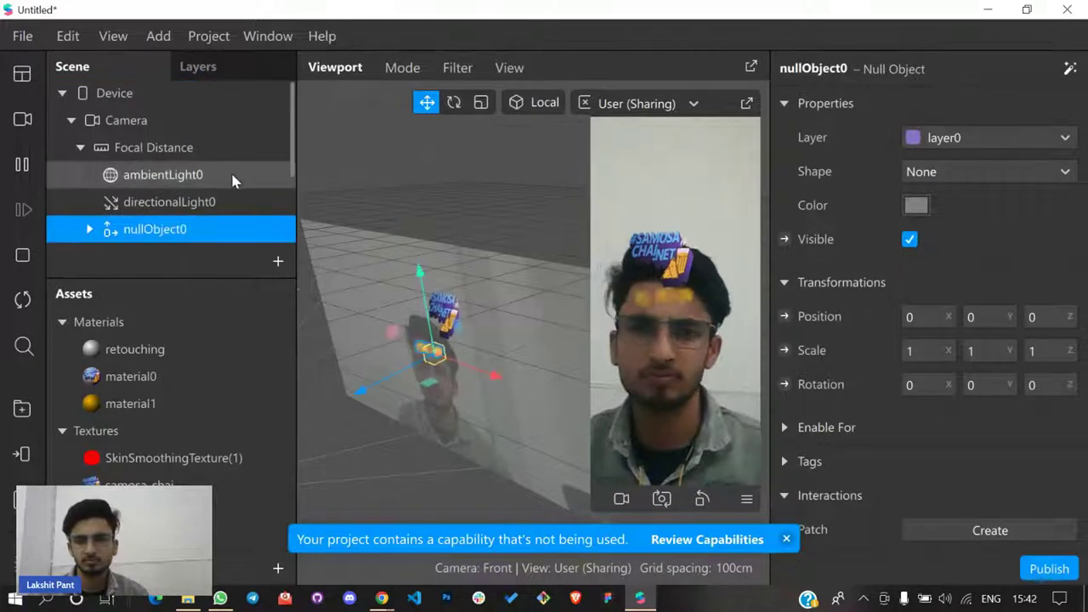
scroll(153, 145, "down", 1)
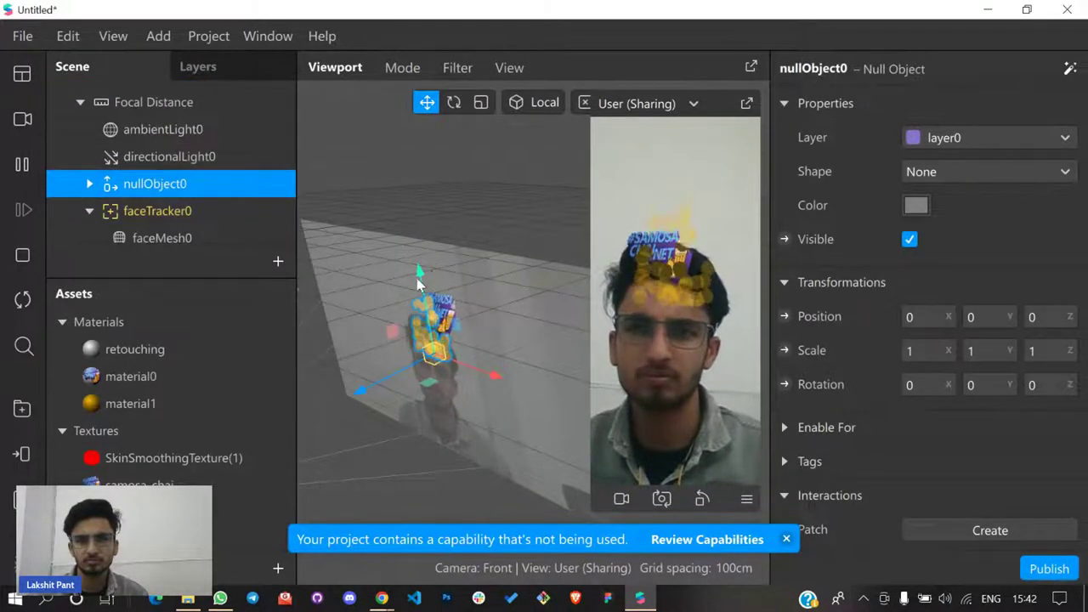
left_click_drag(417, 274, 369, 395)
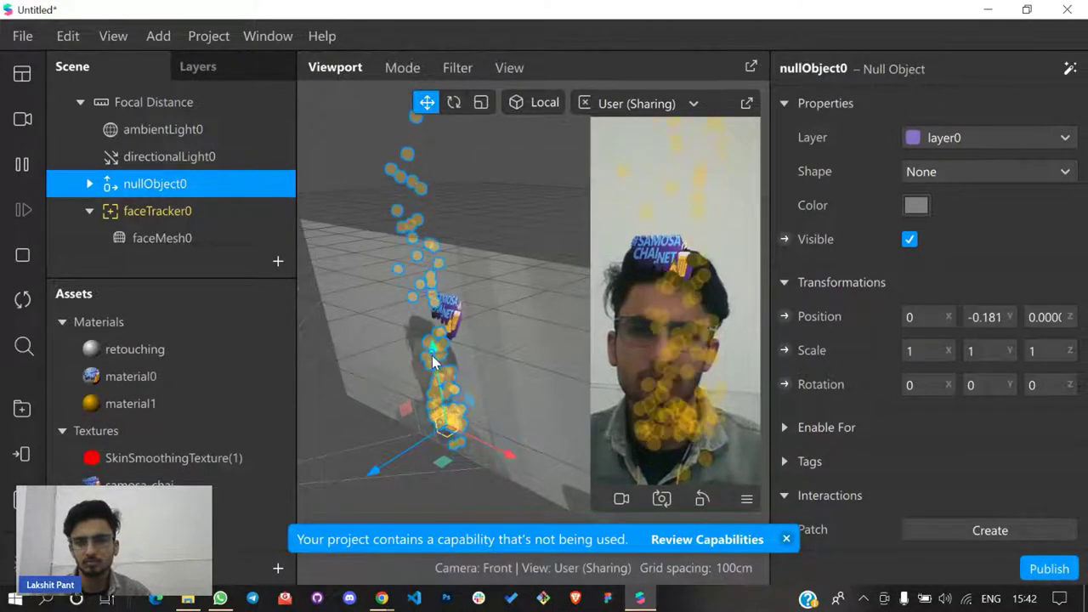
Spread two emitters sideways, moving emitter0 to an X position of about 0.203 and emitter1 to about -0.116
scroll(179, 208, "down", 1)
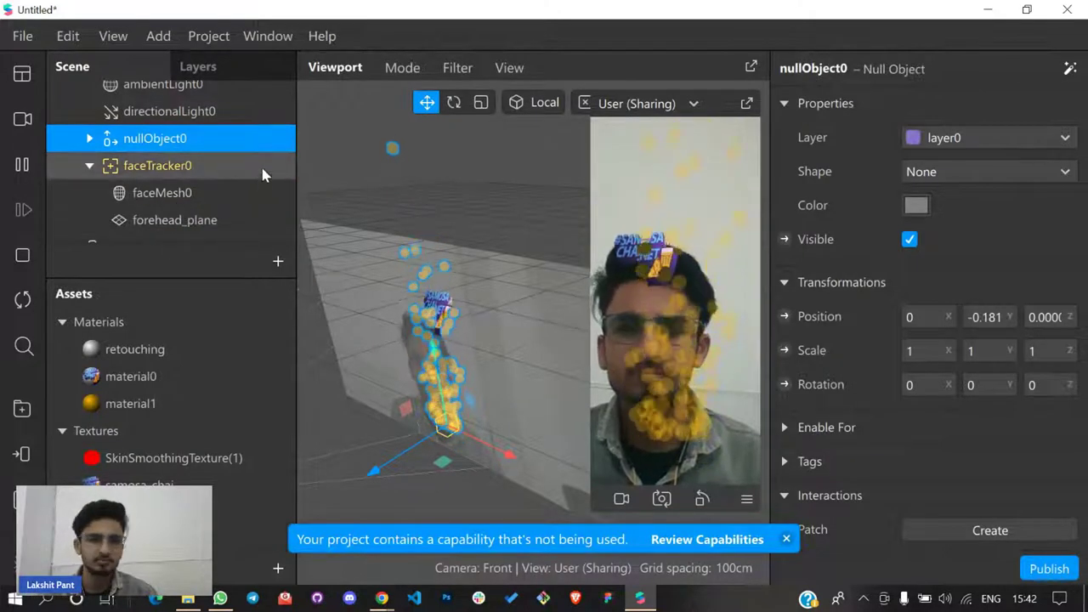
left_click(89, 138)
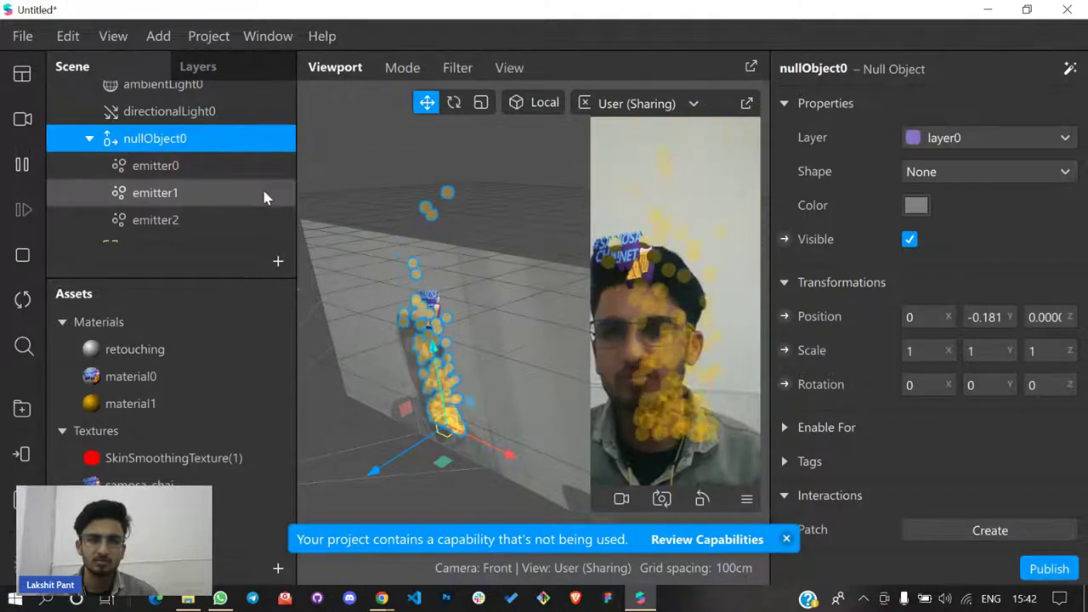
left_click(243, 174)
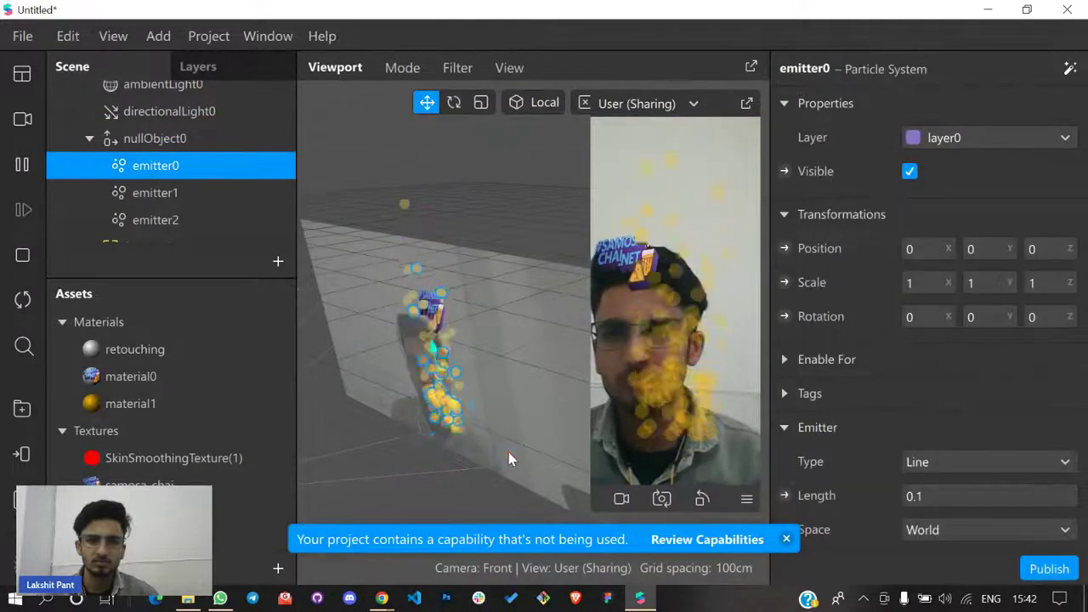
left_click_drag(509, 459, 600, 485)
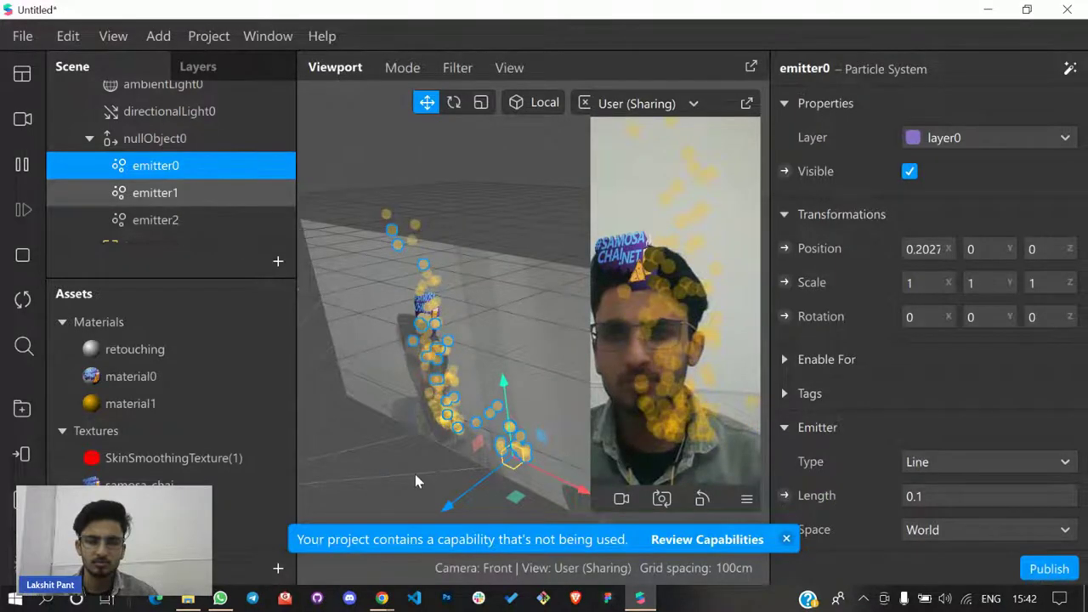
left_click(436, 425)
left_click_drag(505, 460, 466, 452)
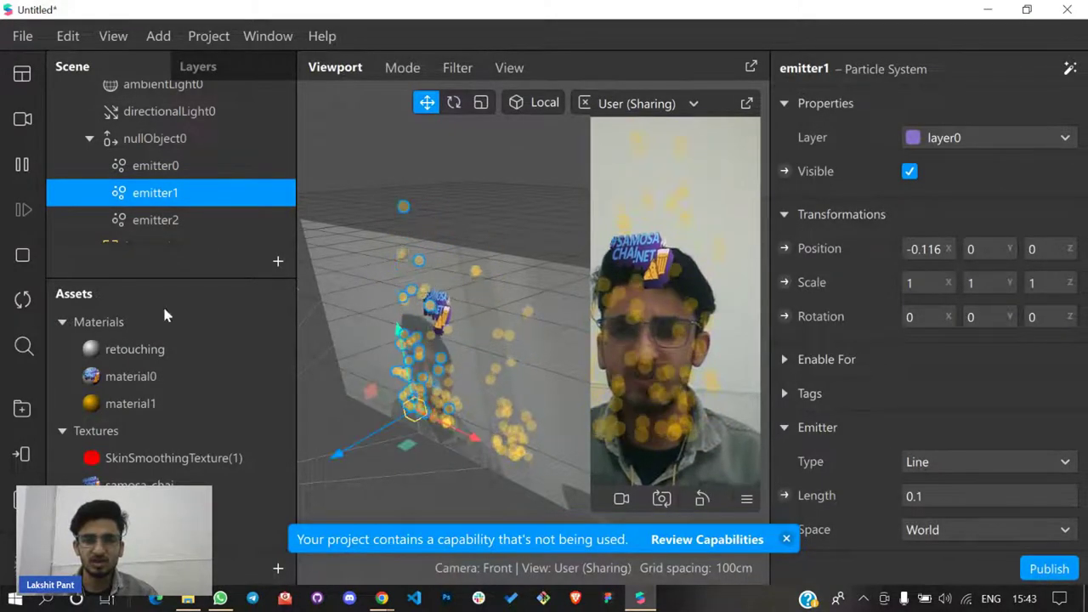
Lower emitter2 to a Y position of about -0.125 and dismiss the unused capability notice
left_click(129, 223)
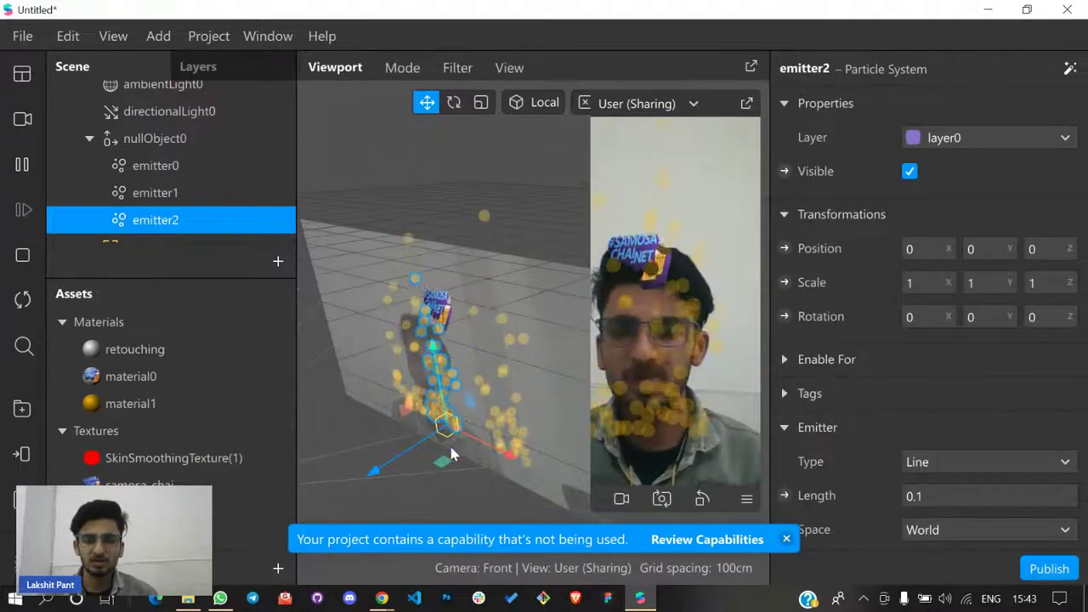
left_click_drag(436, 343, 441, 403)
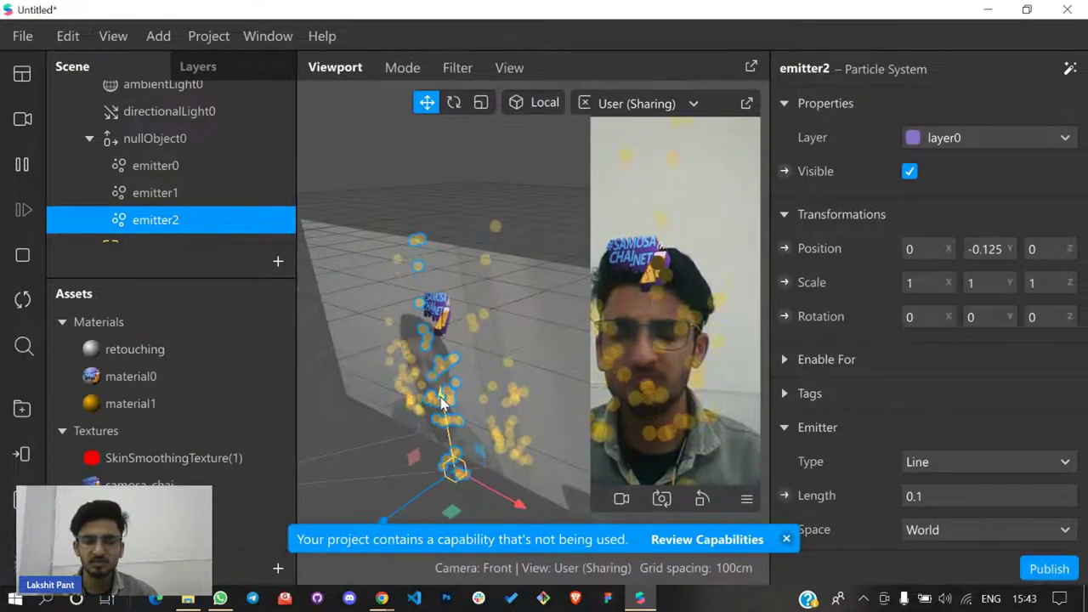
left_click(786, 539)
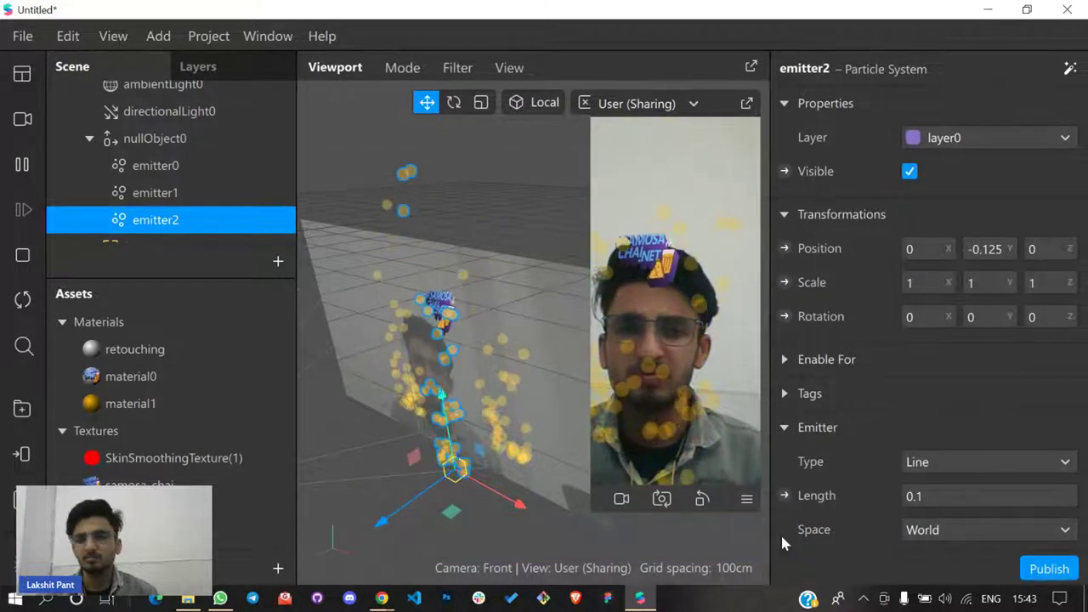
Collapse the null object and the face tracker, and reorder faceTracker0 above nullObject0 under Focal Distance
left_click(94, 144)
left_click(90, 141)
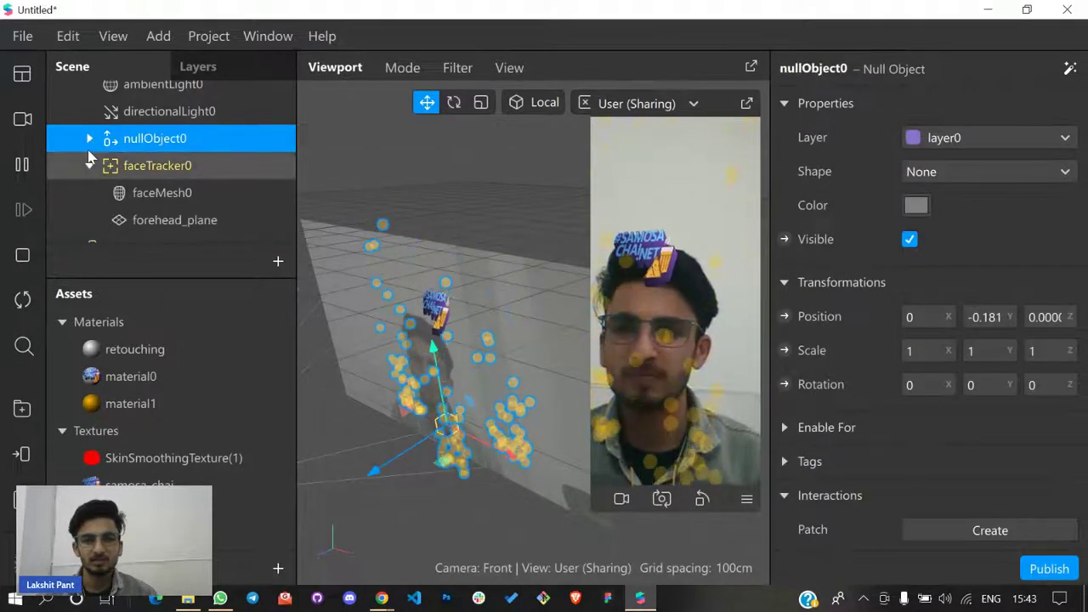
left_click(90, 163)
left_click_drag(145, 201, 141, 175)
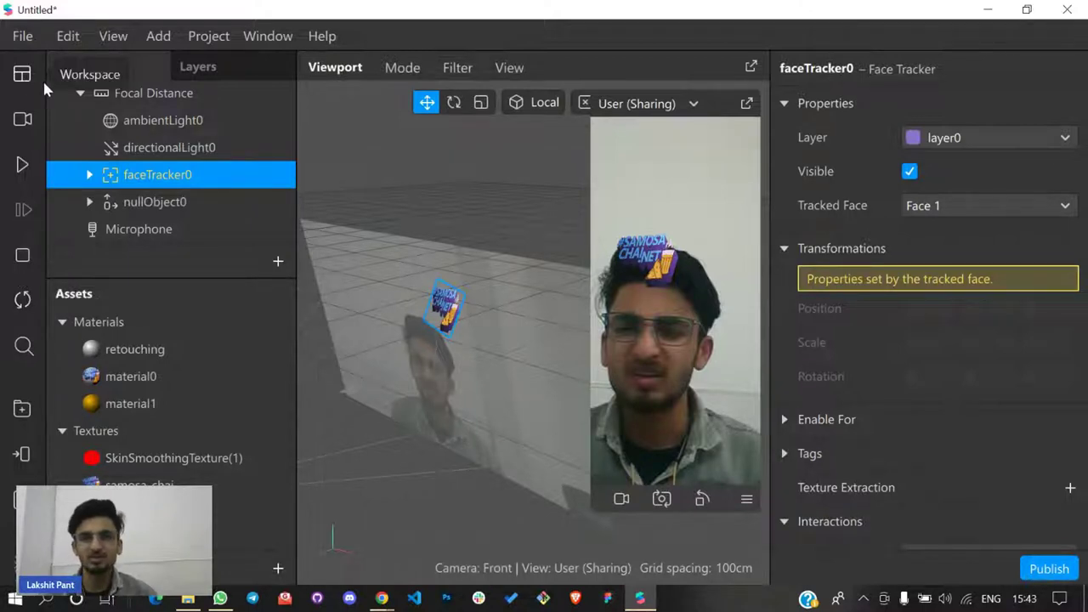
Switch the preview source to the first real-time simulation face video and resume playback
left_click(12, 126)
left_click(94, 311)
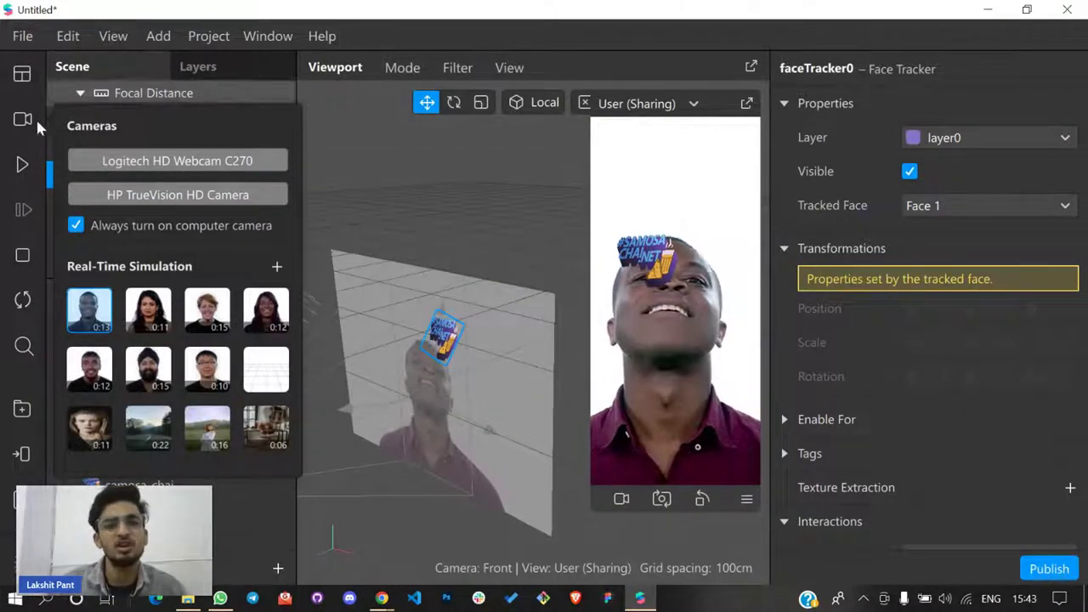
left_click(22, 164)
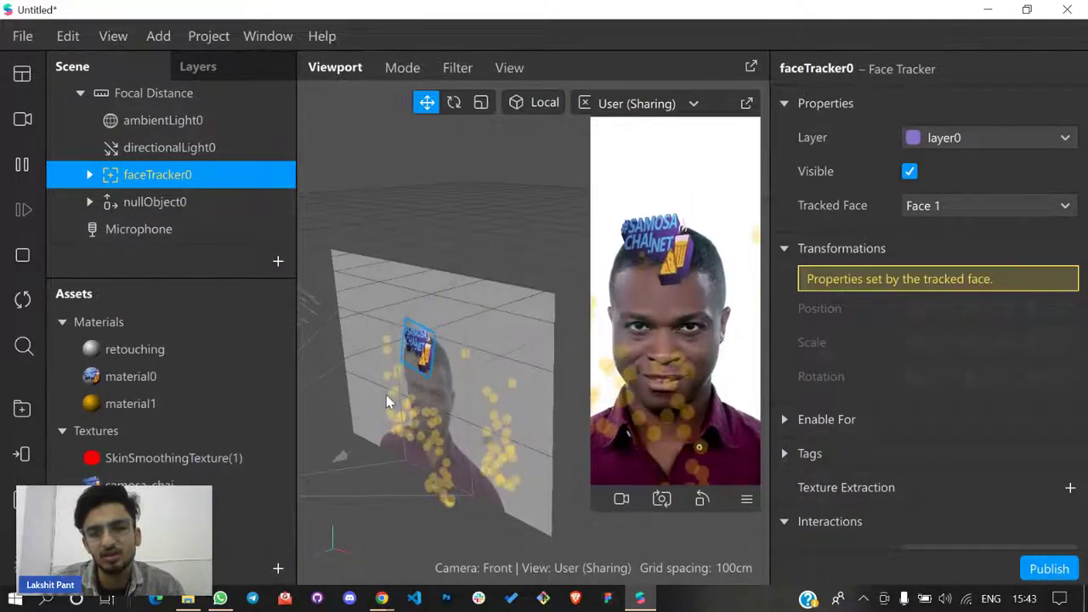
Move the null object with its emitters to about -0.218 on X and -0.193 on Y
left_click(163, 206)
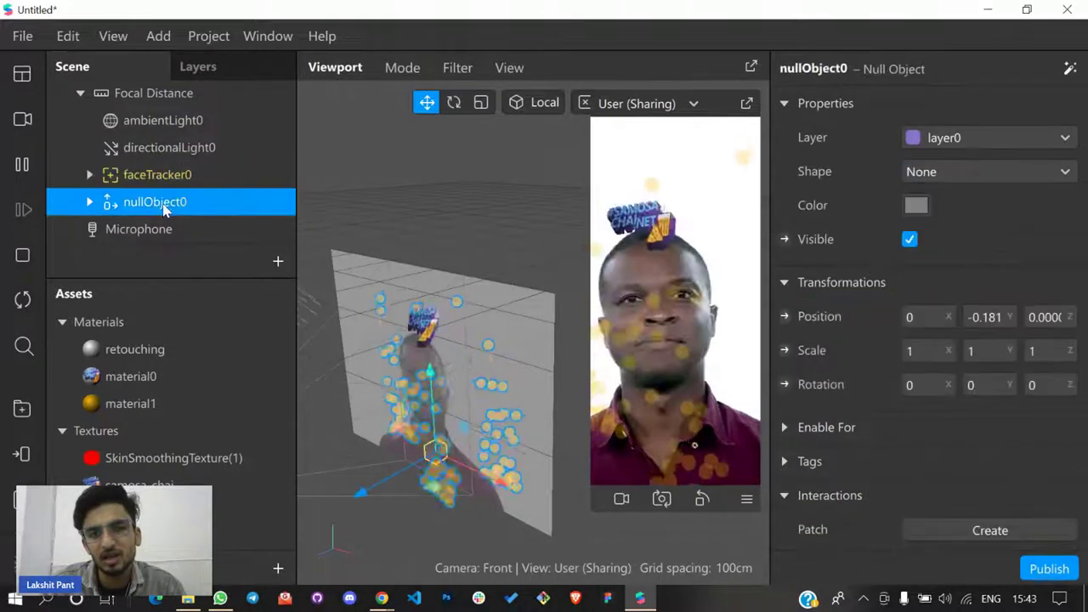
left_click_drag(465, 467, 396, 441)
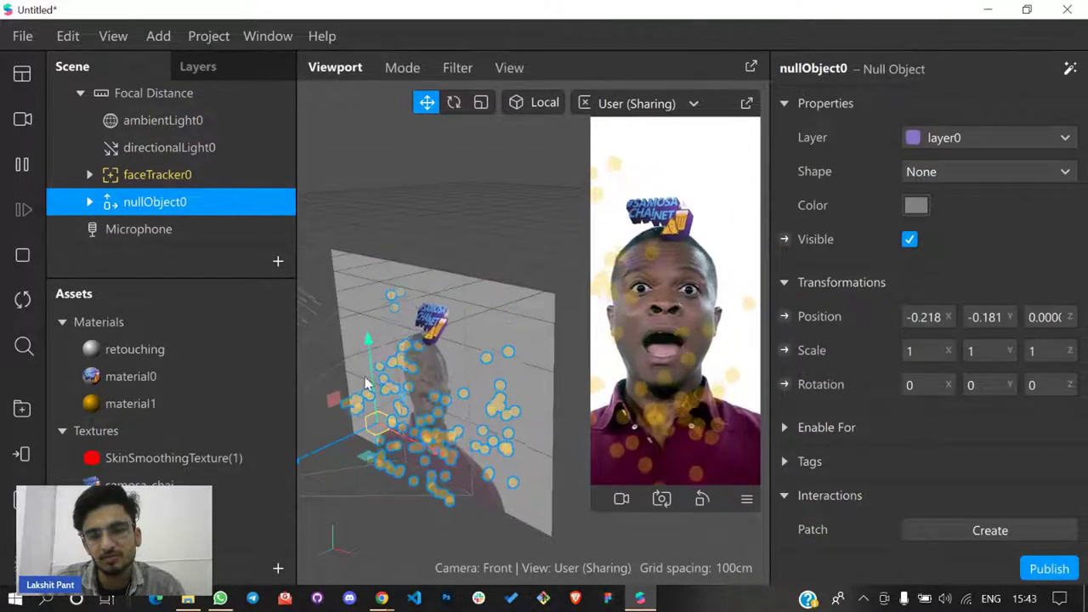
left_click_drag(365, 384, 366, 389)
Reduce the opacity of the particles' material1 to 11%
scroll(841, 340, "down", 1)
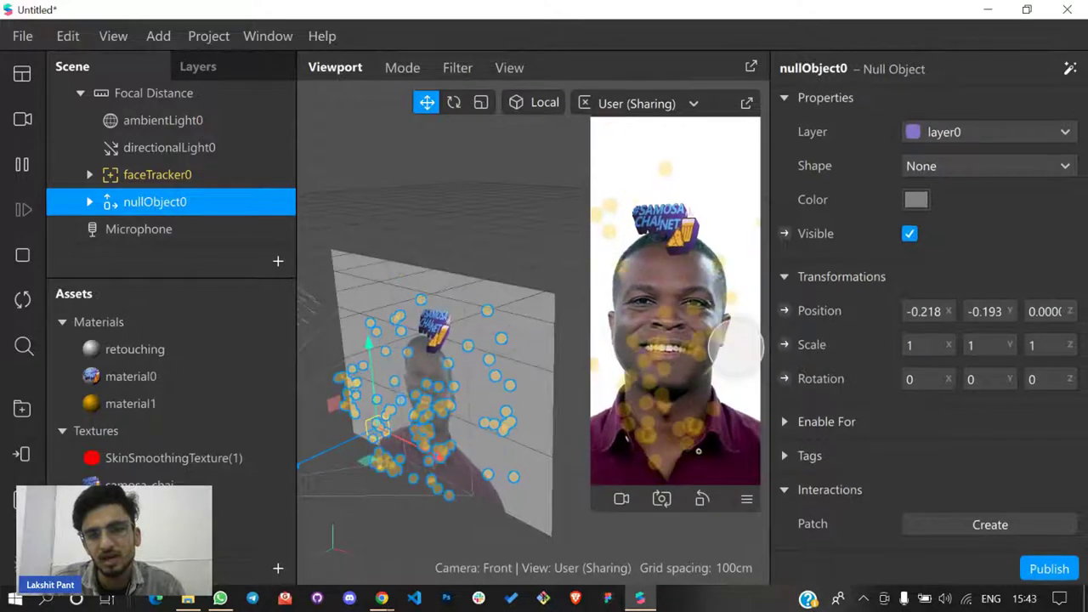
left_click(136, 376)
double_click(140, 404)
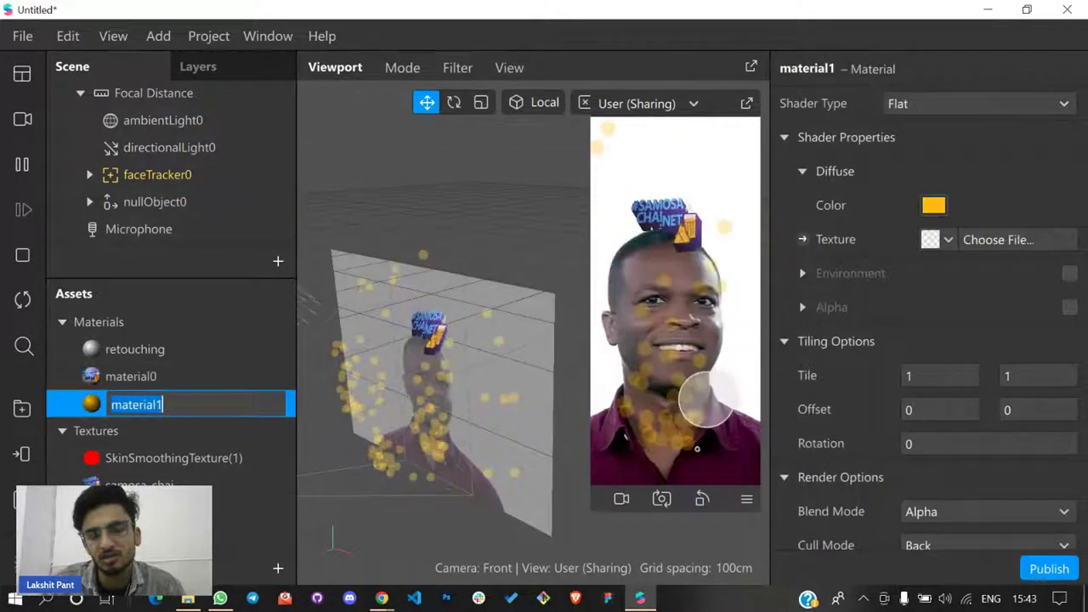
key("Return")
scroll(954, 399, "down", 3)
left_click_drag(929, 434, 919, 436)
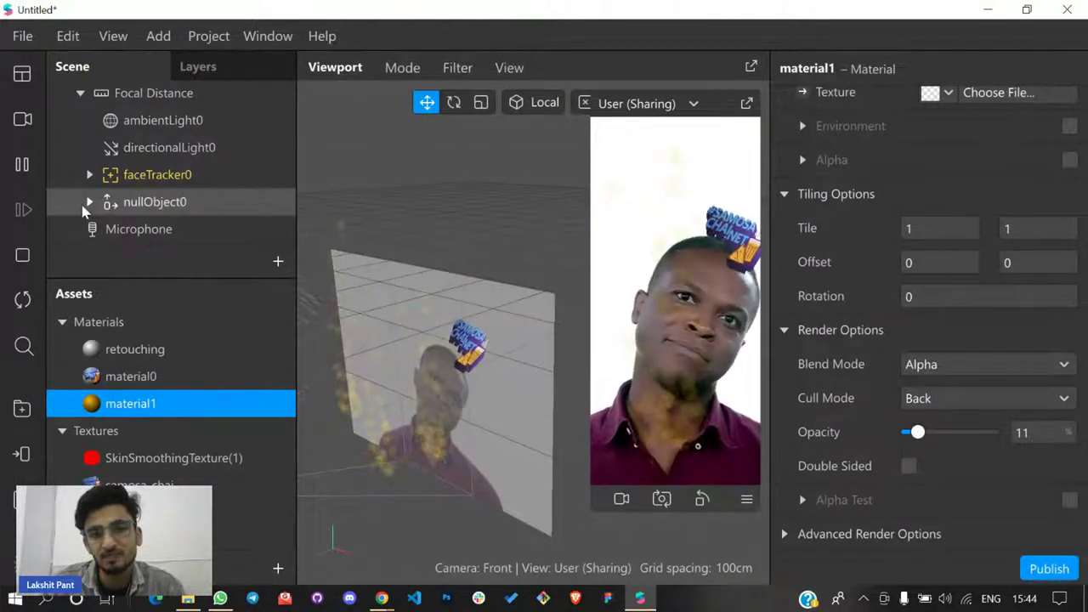
Switch to StreamYard in the browser to read the latest viewer comments, and return to Spark AR Studio
left_click(973, 9)
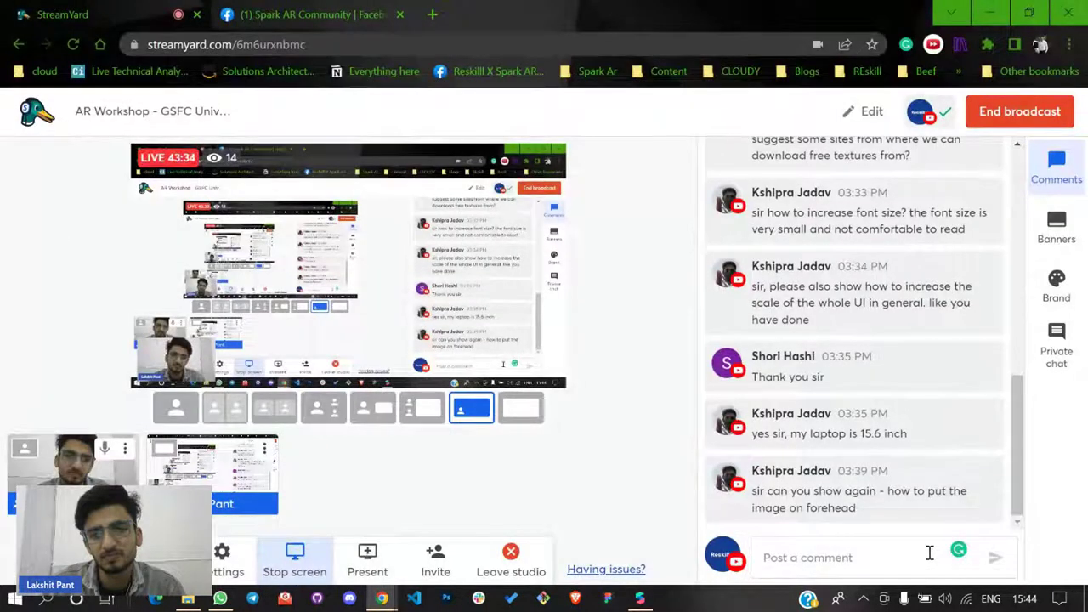
left_click(642, 596)
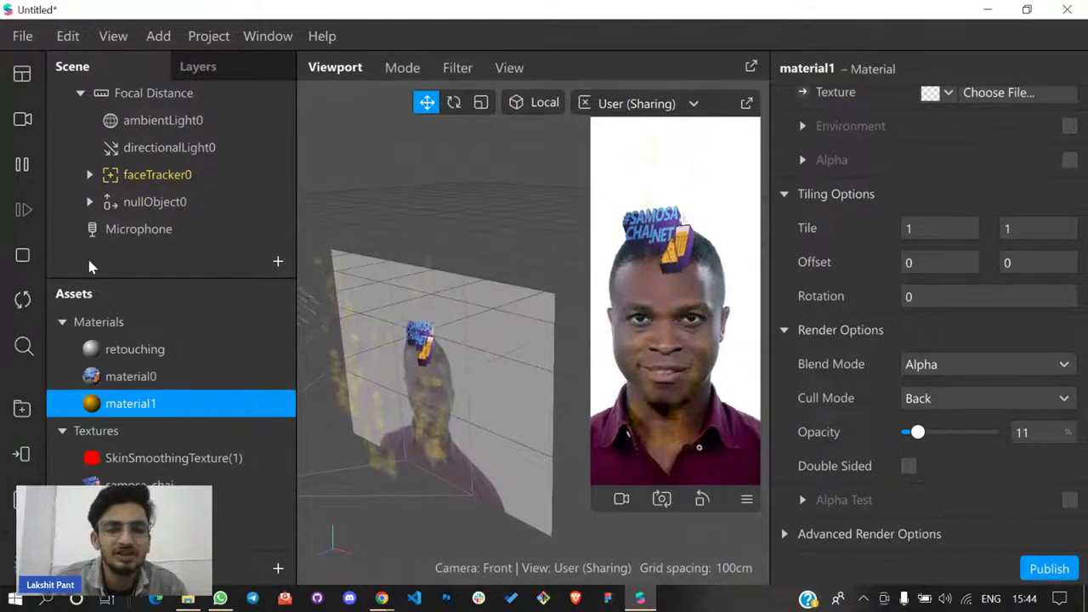
left_click(176, 174)
right_click(184, 175)
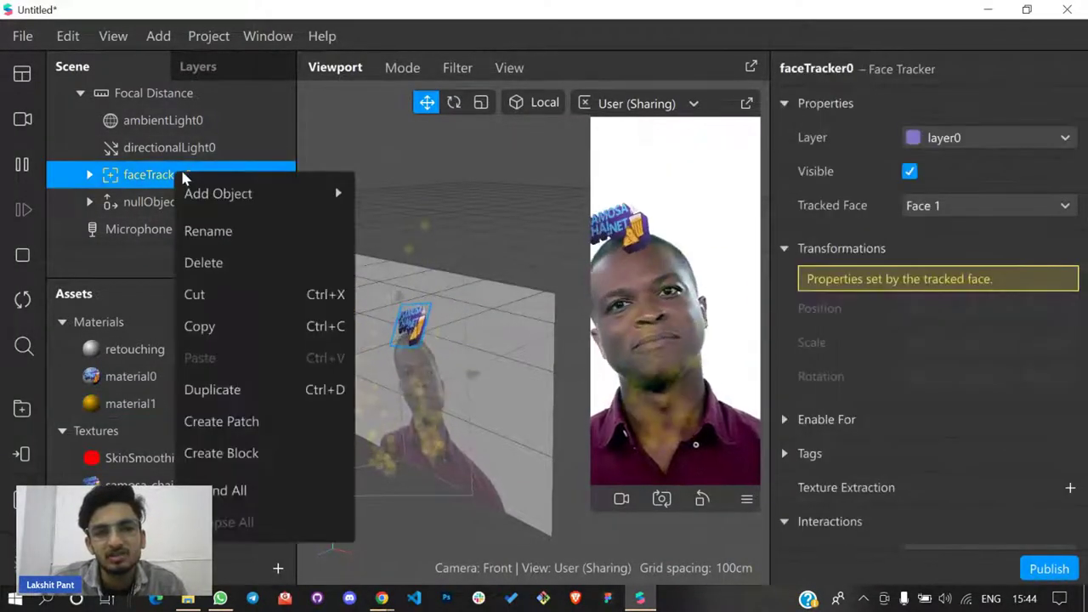
left_click(580, 179)
left_click(580, 179)
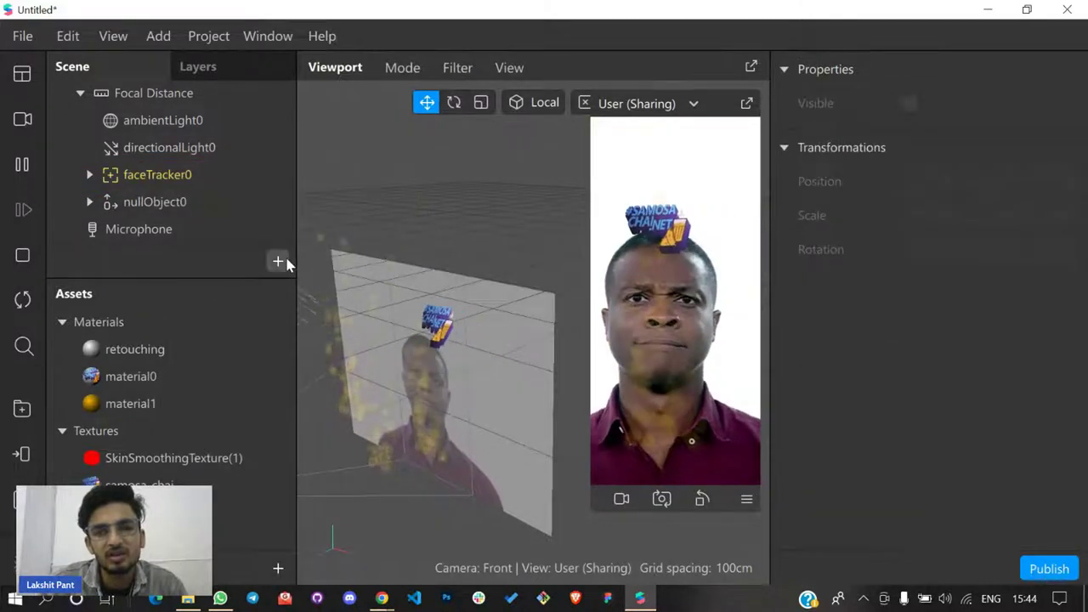
left_click(279, 262)
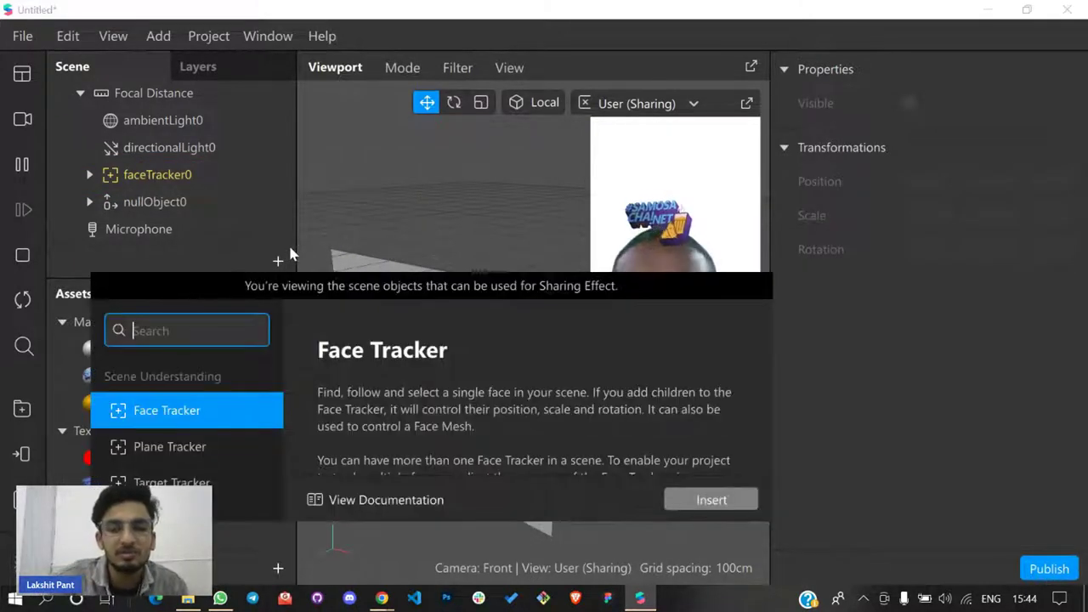
left_click(423, 214)
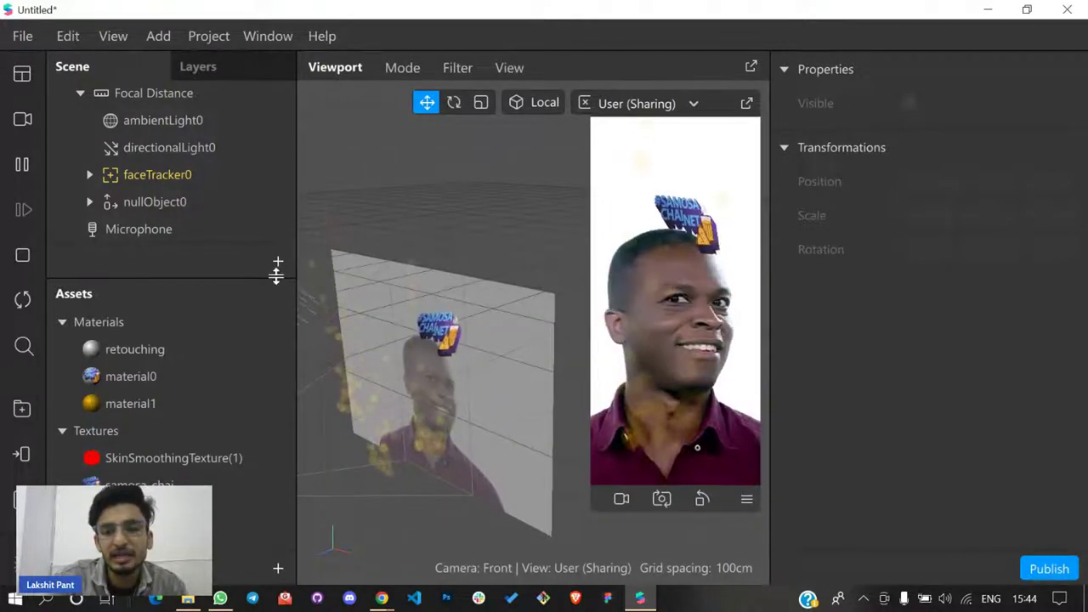
Search the scene objects for "pl" and insert a Plane
left_click(278, 262)
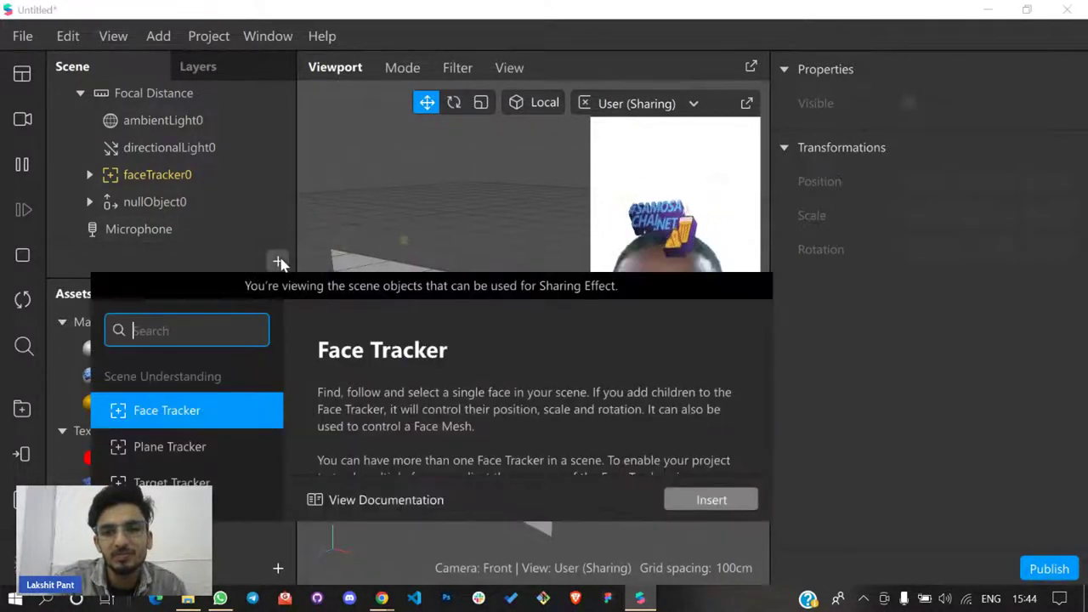
type("pl")
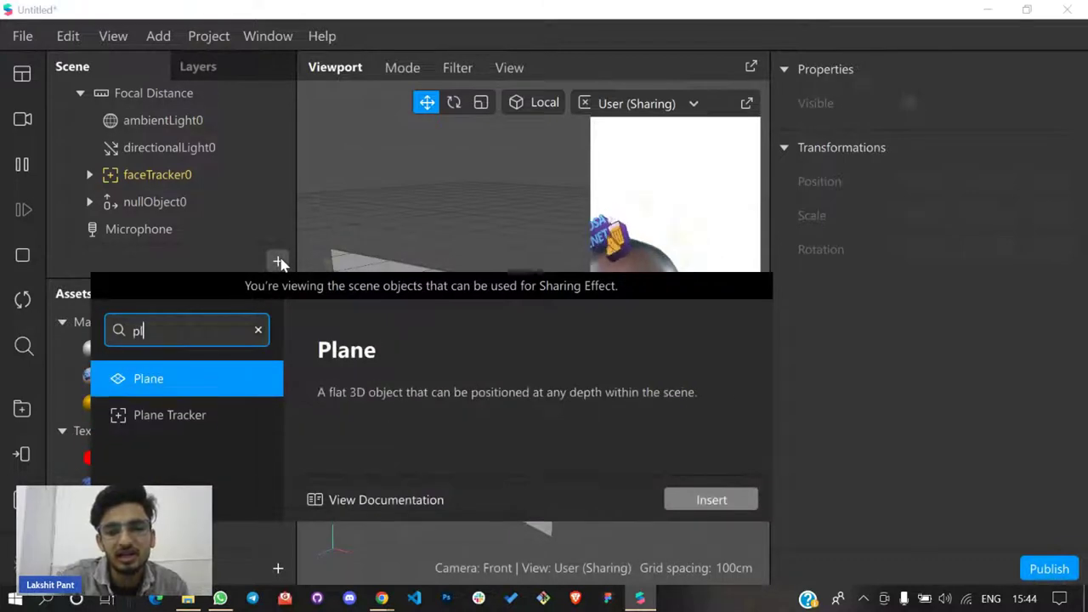
key("Return")
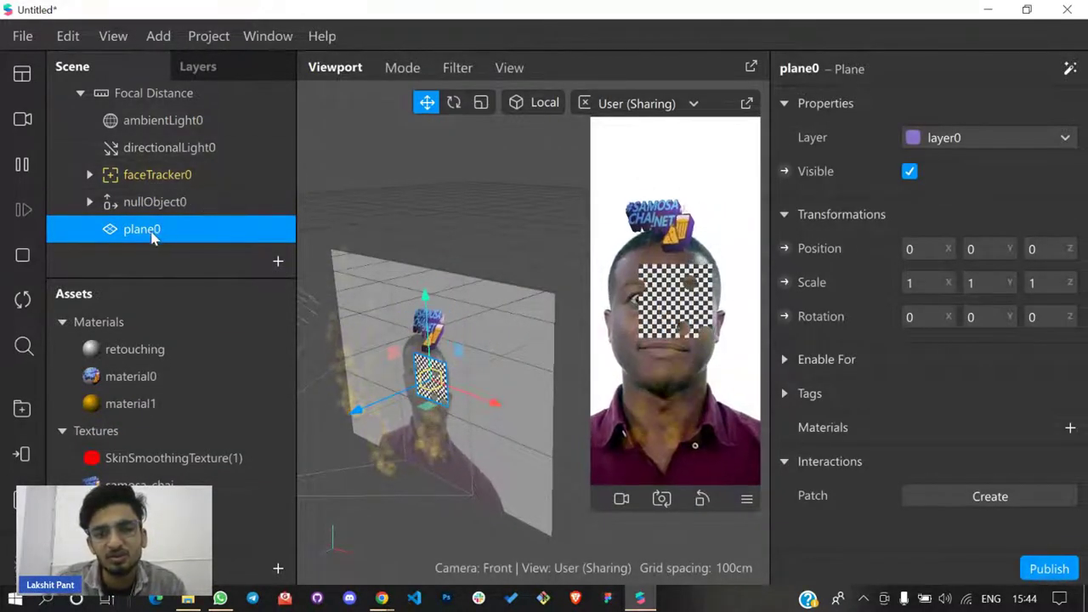
Nest plane0 under faceTracker0 and assign material0 to it
left_click_drag(152, 192, 153, 180)
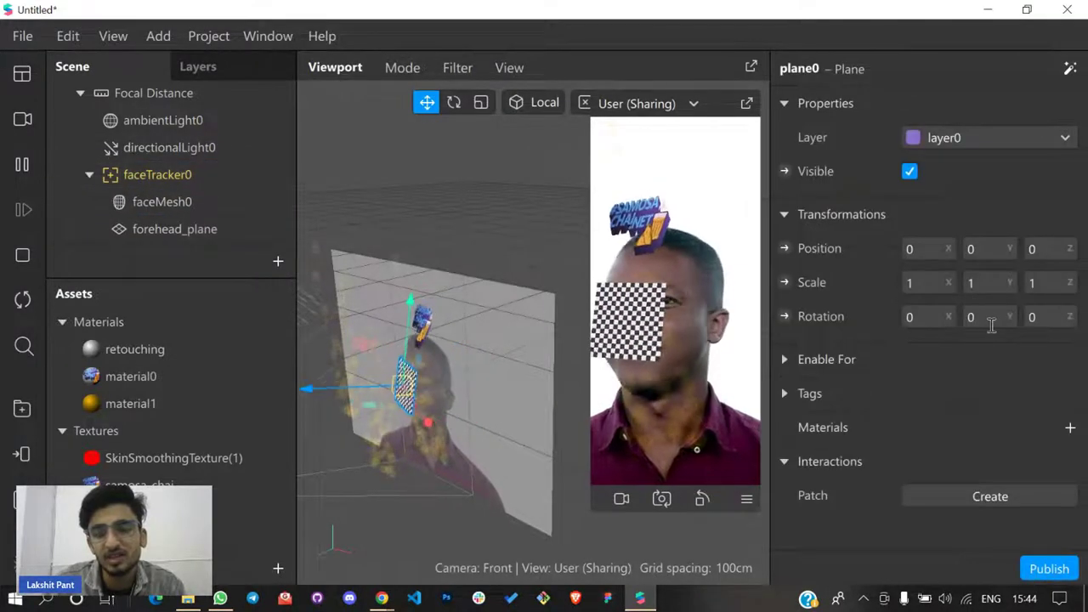
left_click(1069, 429)
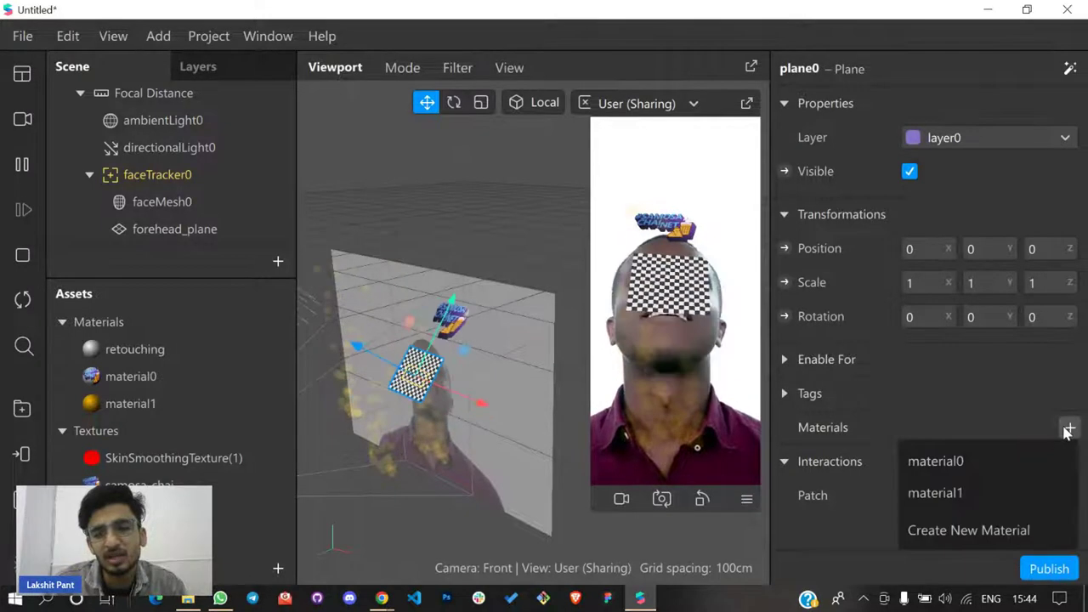
left_click(976, 487)
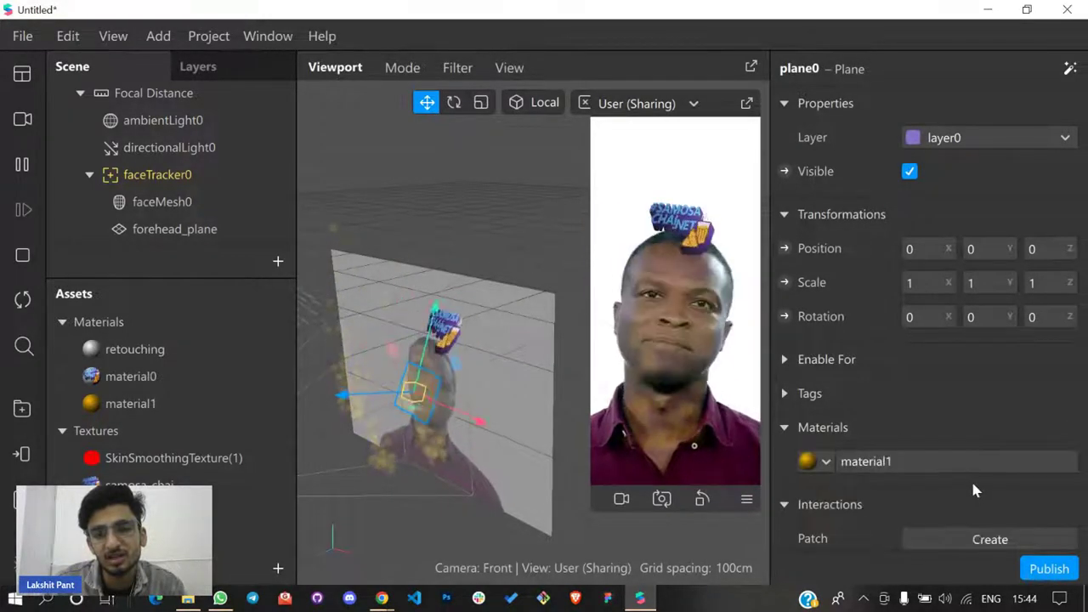
left_click(825, 461)
left_click(848, 473)
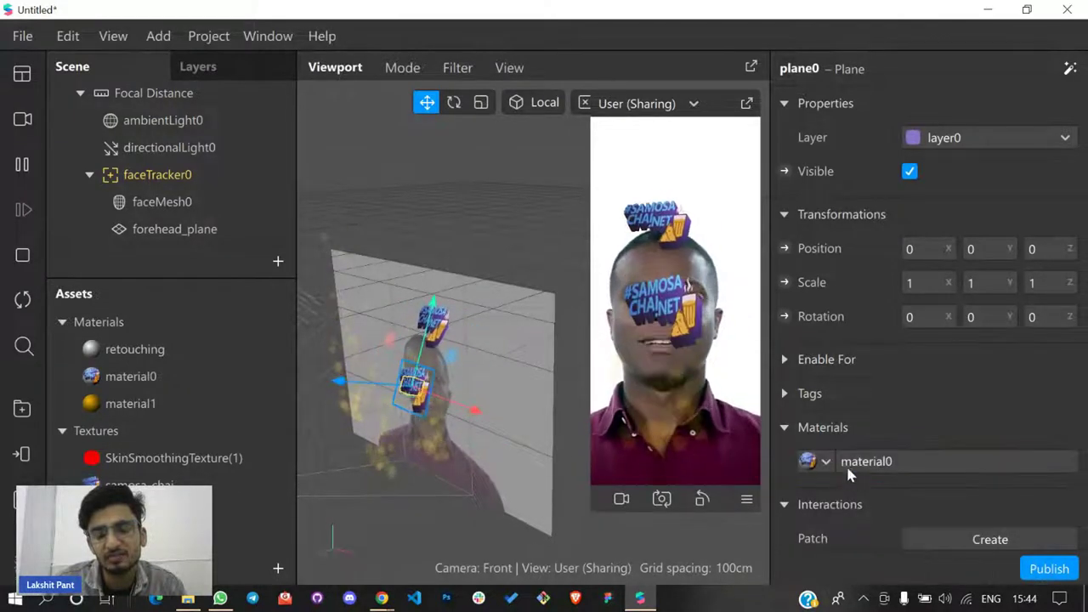
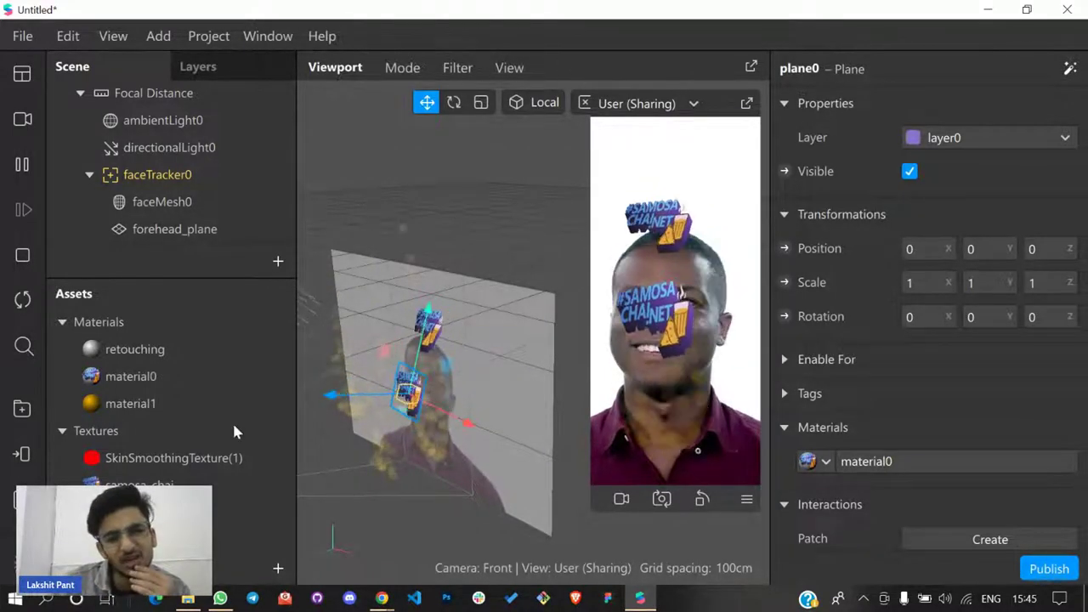
Switch to StreamYard in the browser to check for new viewer comments, and return to Spark AR Studio
left_click(981, 13)
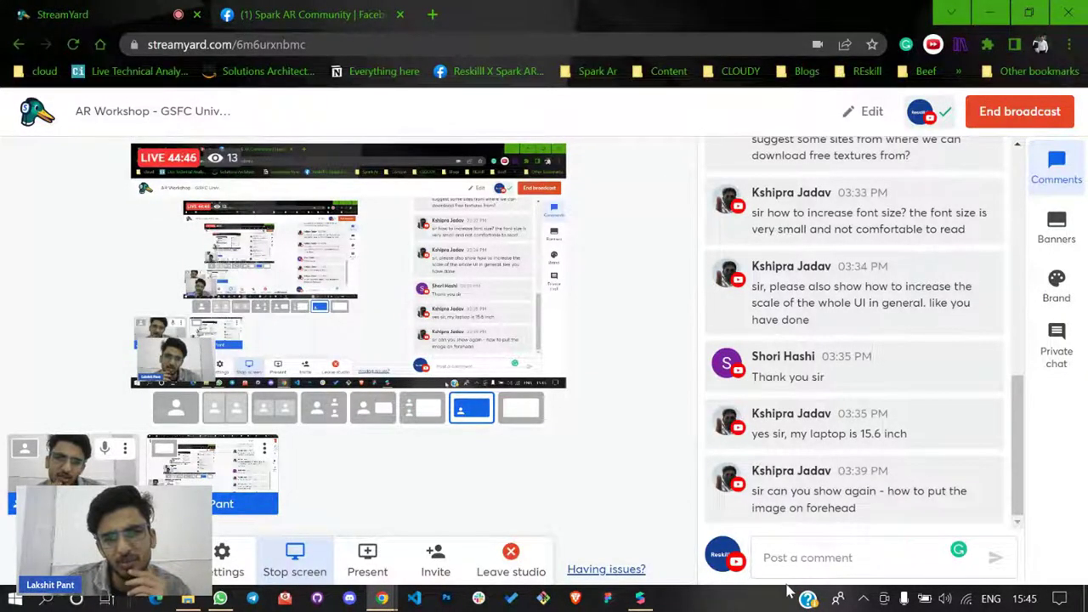
left_click(641, 599)
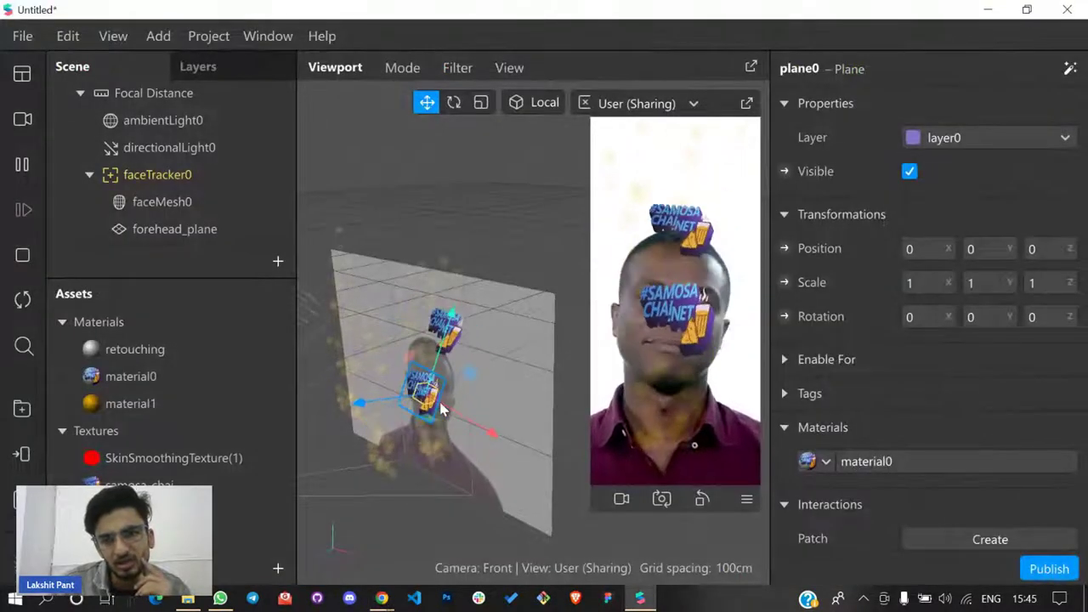
Move plane0 down below the face to about 0.056 on X, -0.124 on Y and 0.039 on Z
left_click(430, 338)
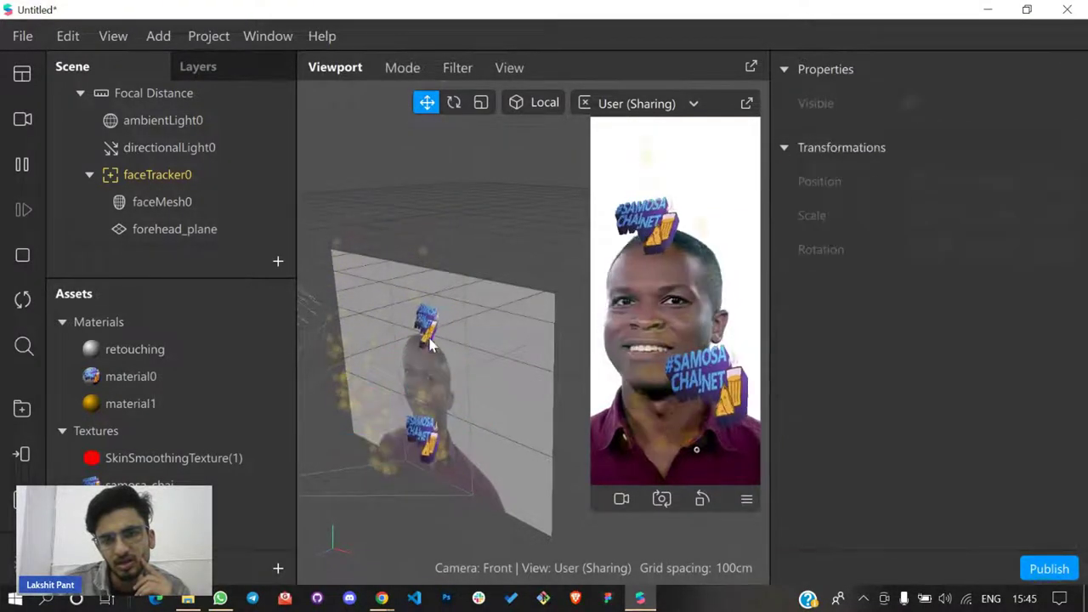
left_click(458, 449)
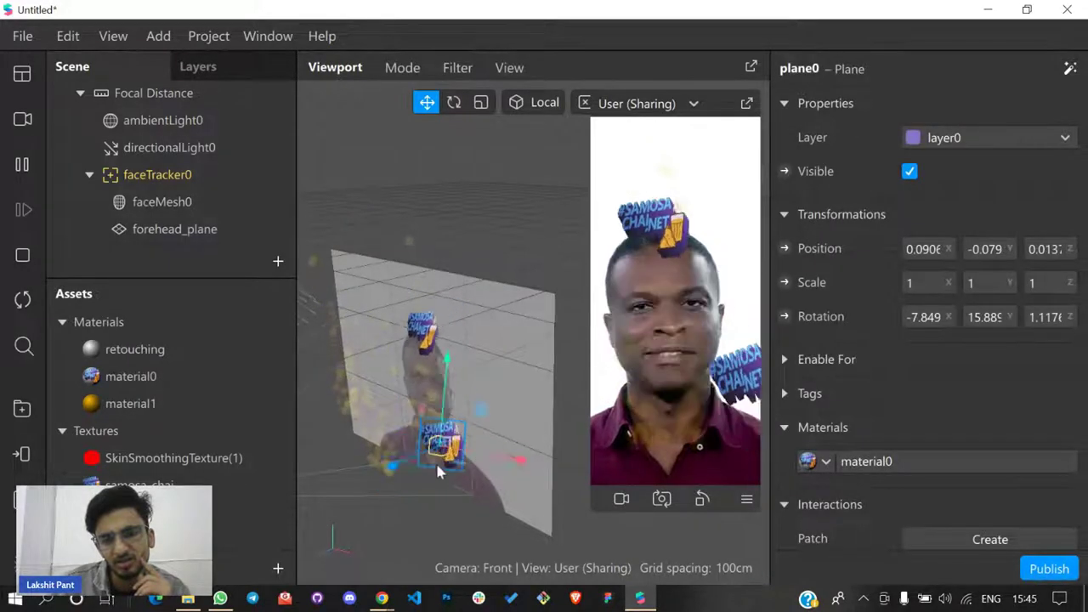
left_click_drag(435, 459, 407, 457)
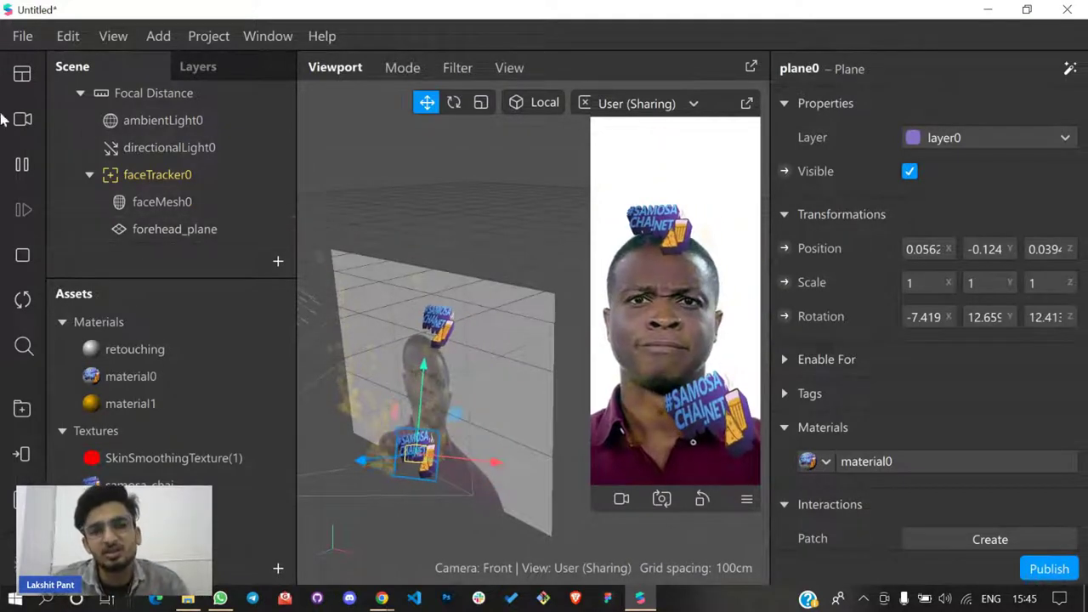
Pause the preview video, move forehead_plane down beside plane0 to about -0.045 on X and -0.148 on Y, and resume playback
left_click(22, 164)
left_click(449, 287)
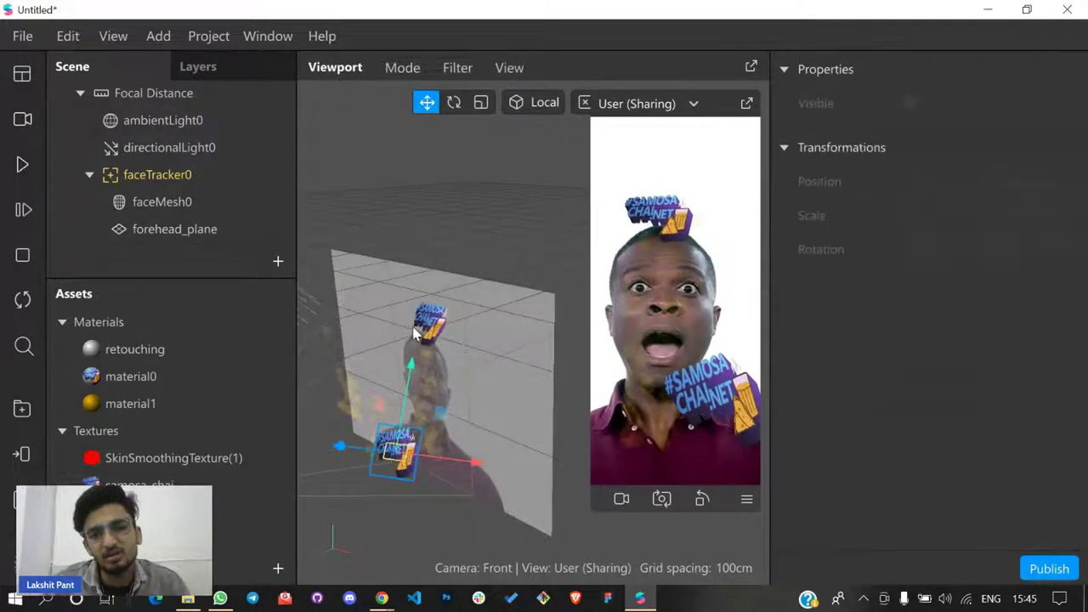
left_click(440, 316)
left_click_drag(466, 259, 387, 374)
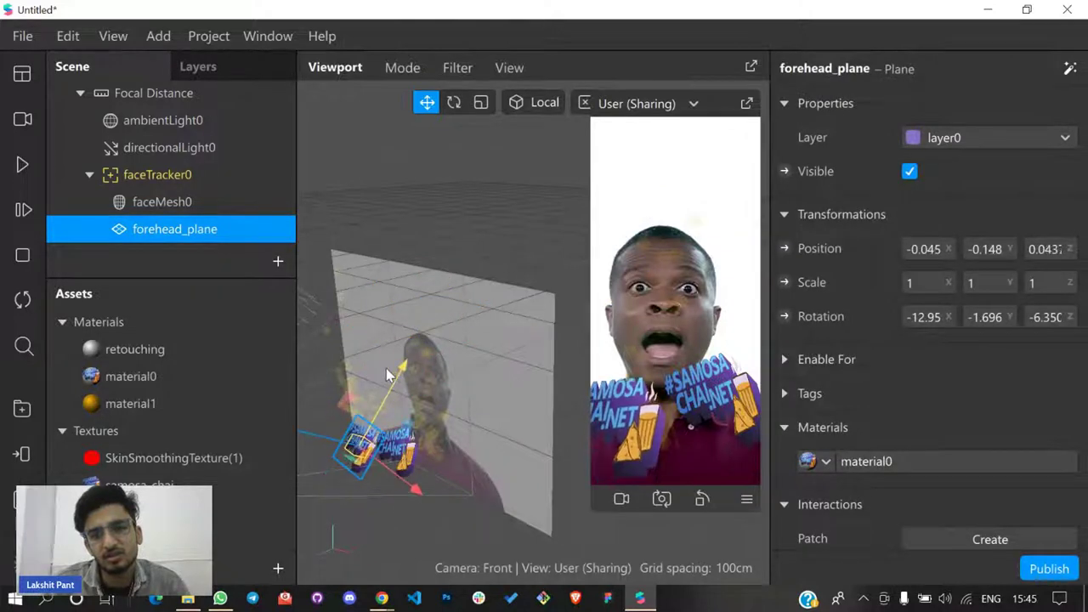
left_click(22, 166)
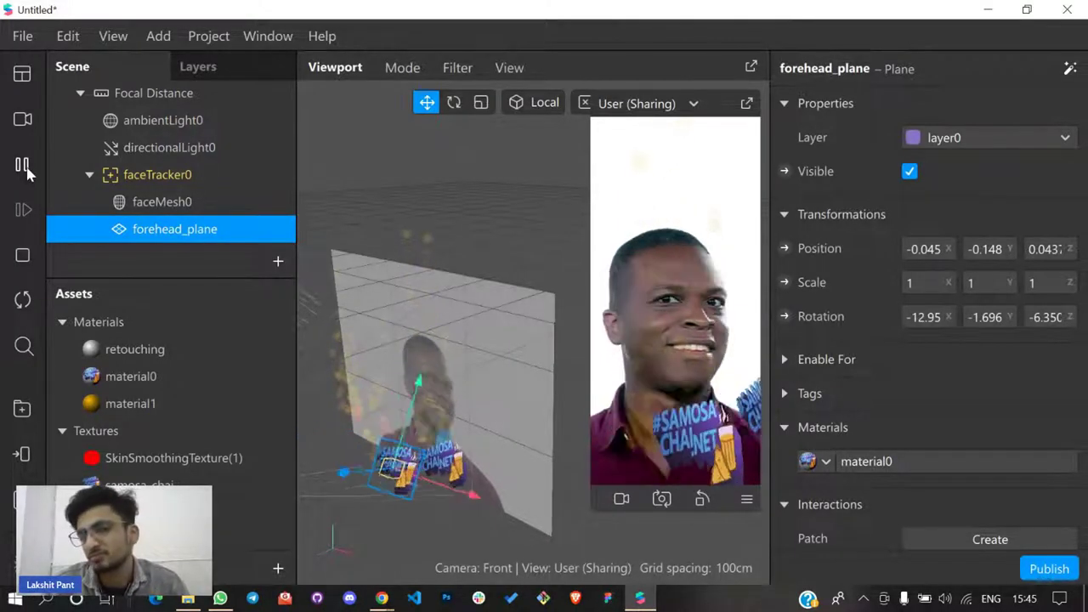
Switch the preview source from the simulated face video to the HP TrueVision HD Camera
left_click(22, 123)
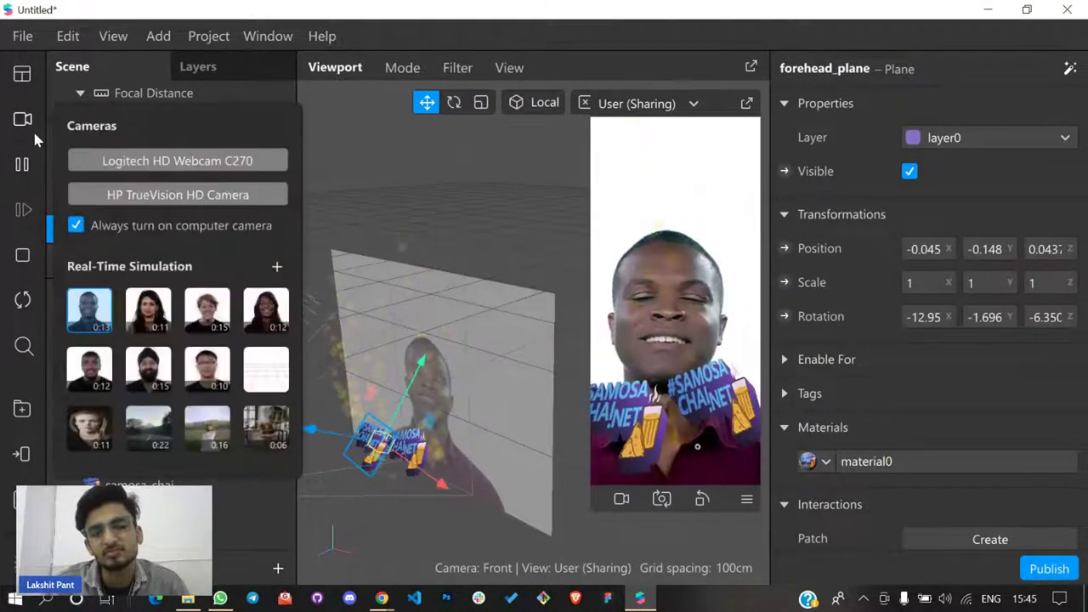
left_click(70, 160)
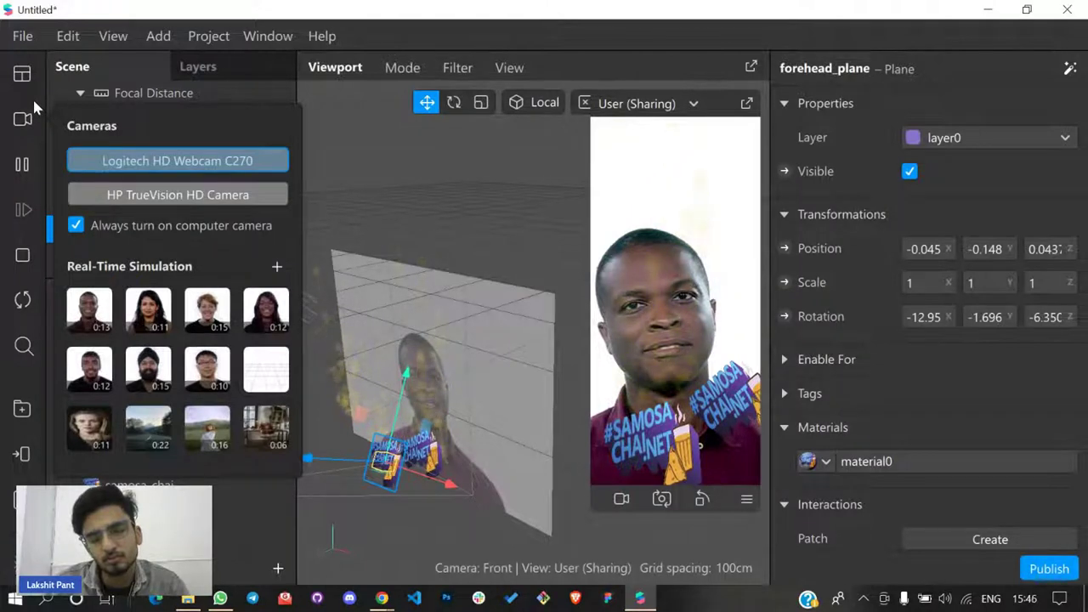
left_click(156, 313)
left_click(225, 195)
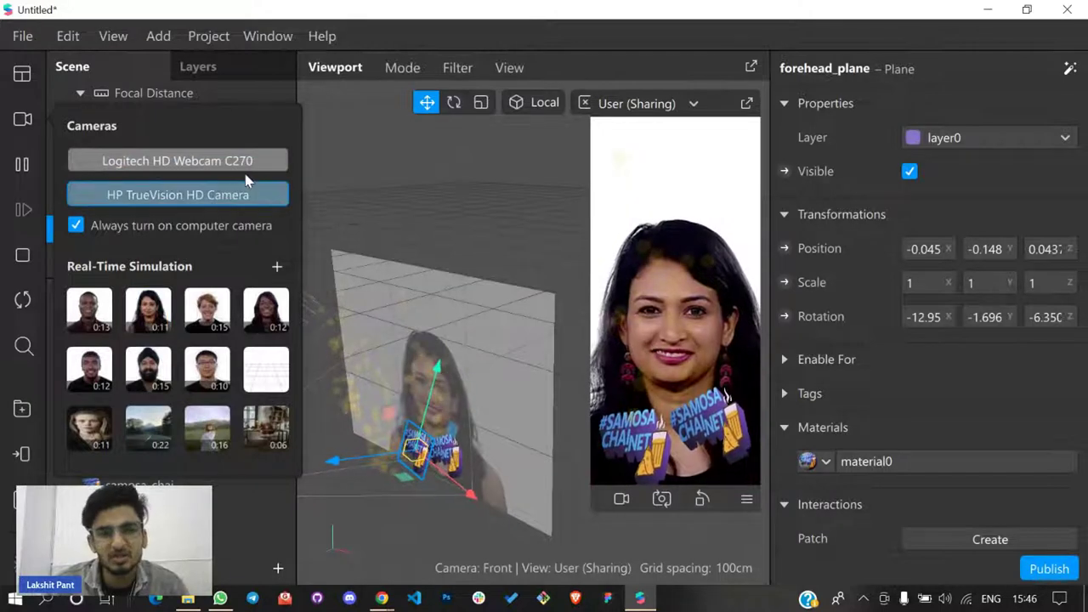
left_click(420, 211)
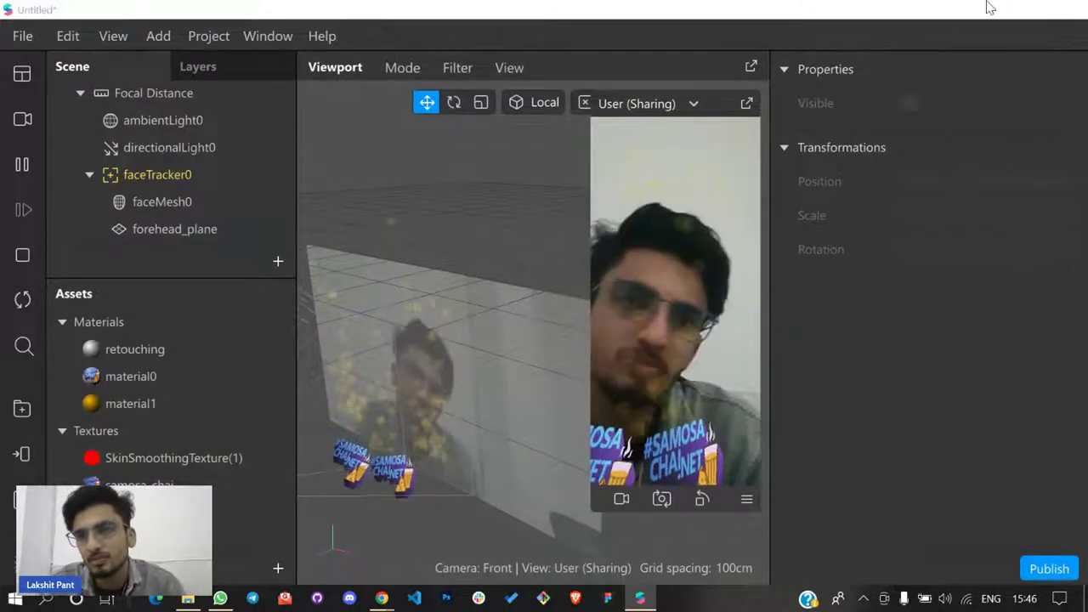
Read the newest viewer questions in StreamYard, return to Spark AR Studio and open the properties of material1
left_click(988, 8)
scroll(971, 365, "down", 1)
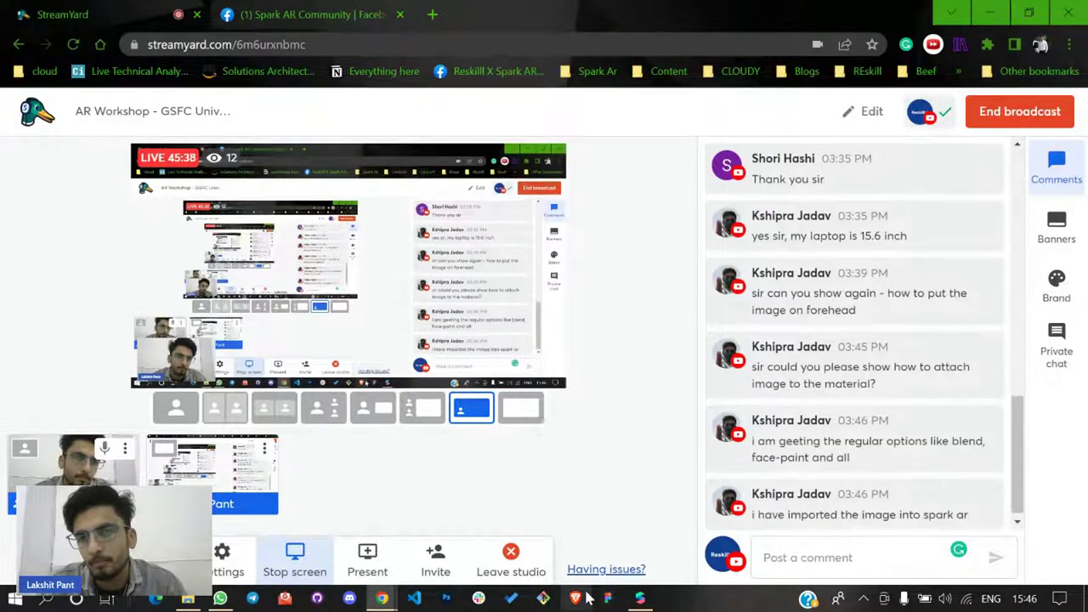
left_click(640, 598)
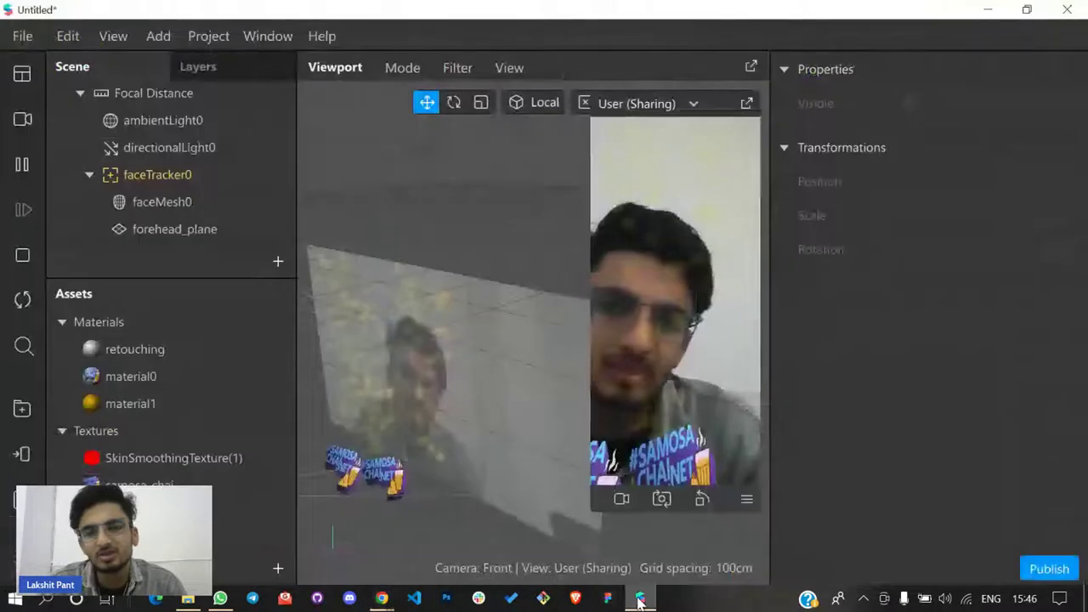
double_click(150, 404)
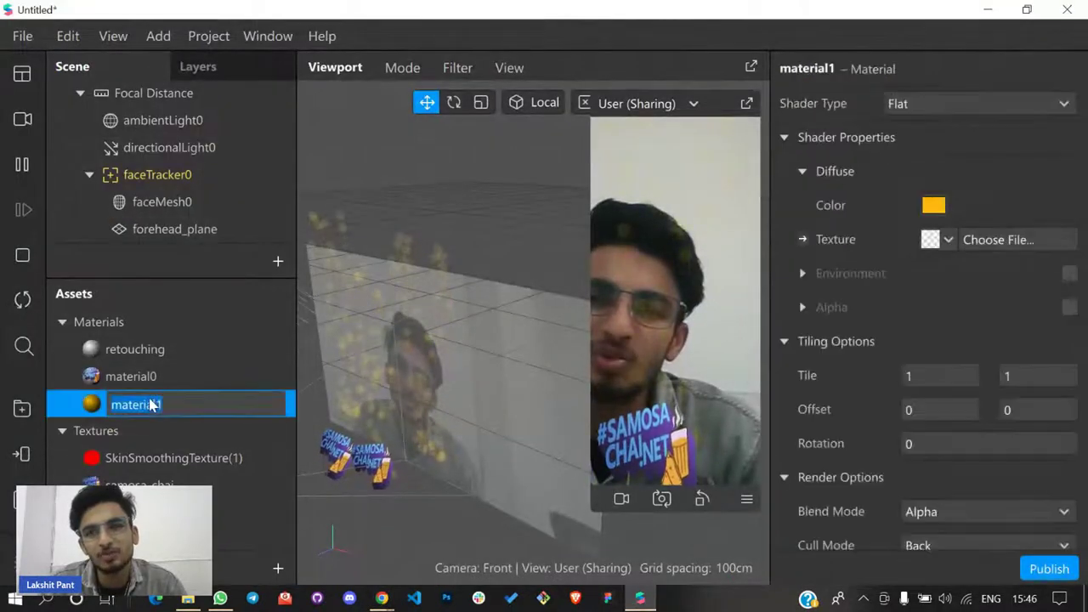
key("Return")
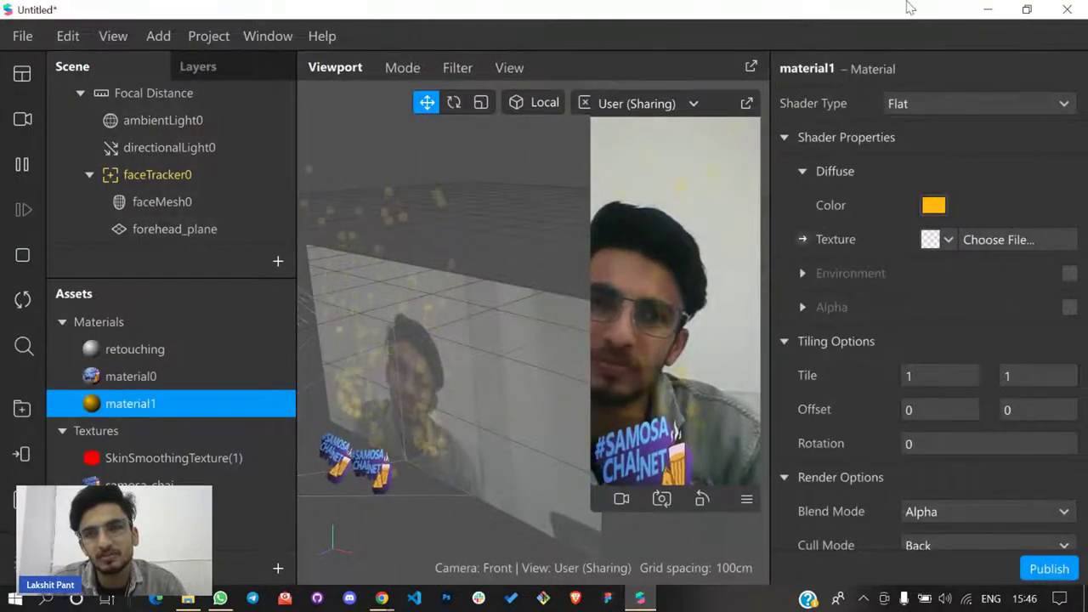
Recheck the StreamYard comments, close the Downloads folder window, and return to Spark AR Studio
left_click(987, 10)
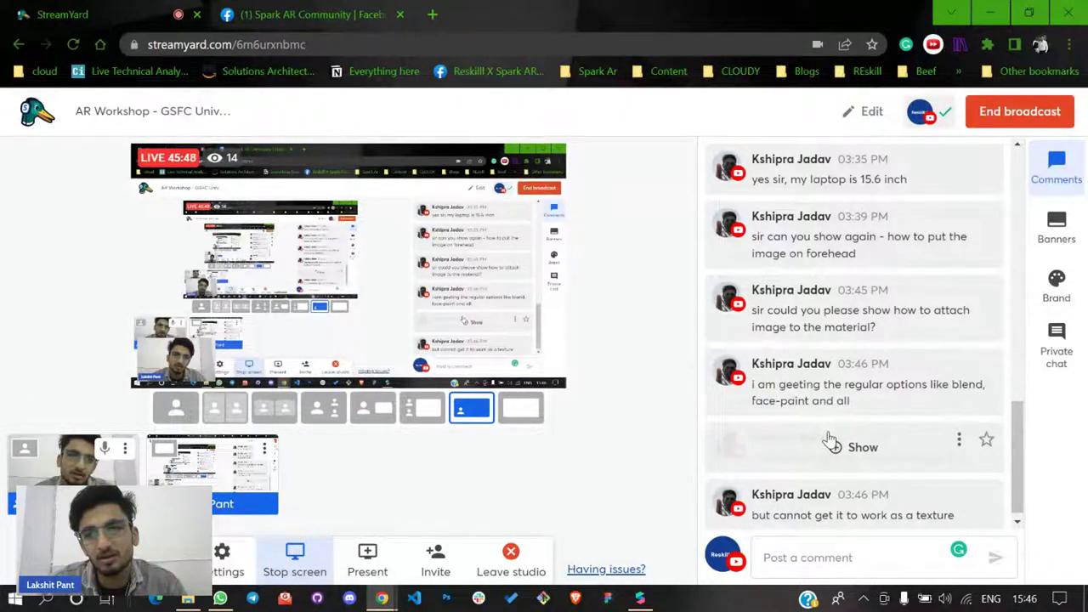
left_click(990, 14)
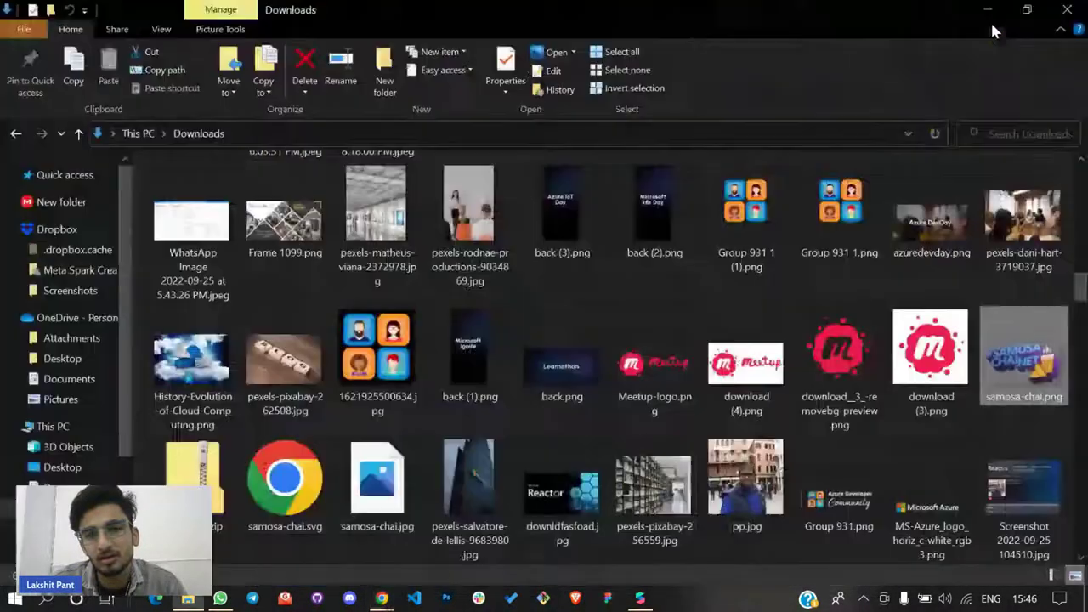
left_click(1065, 9)
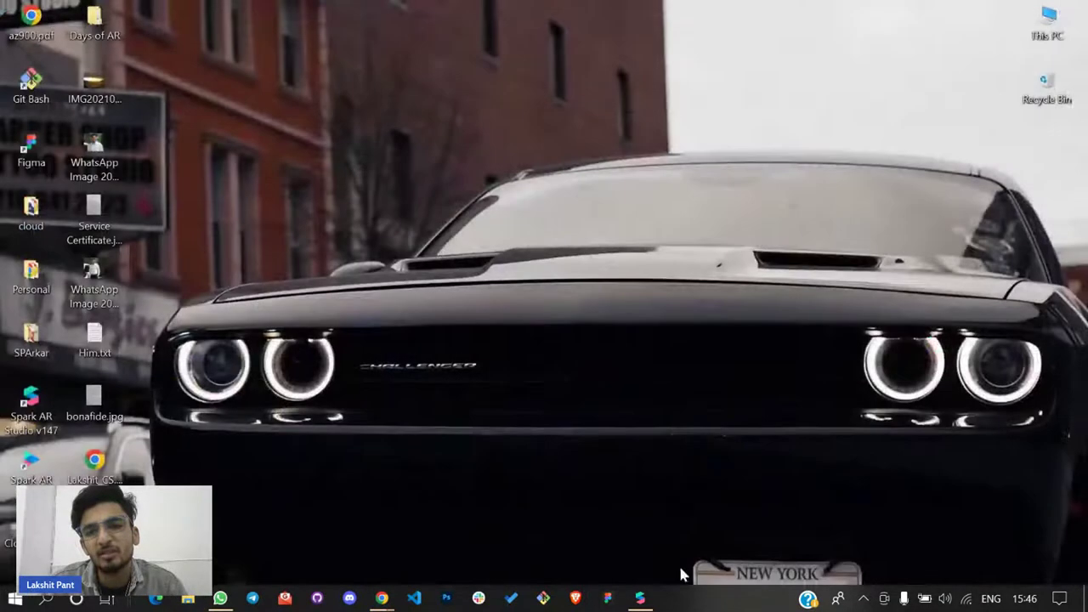
left_click(640, 598)
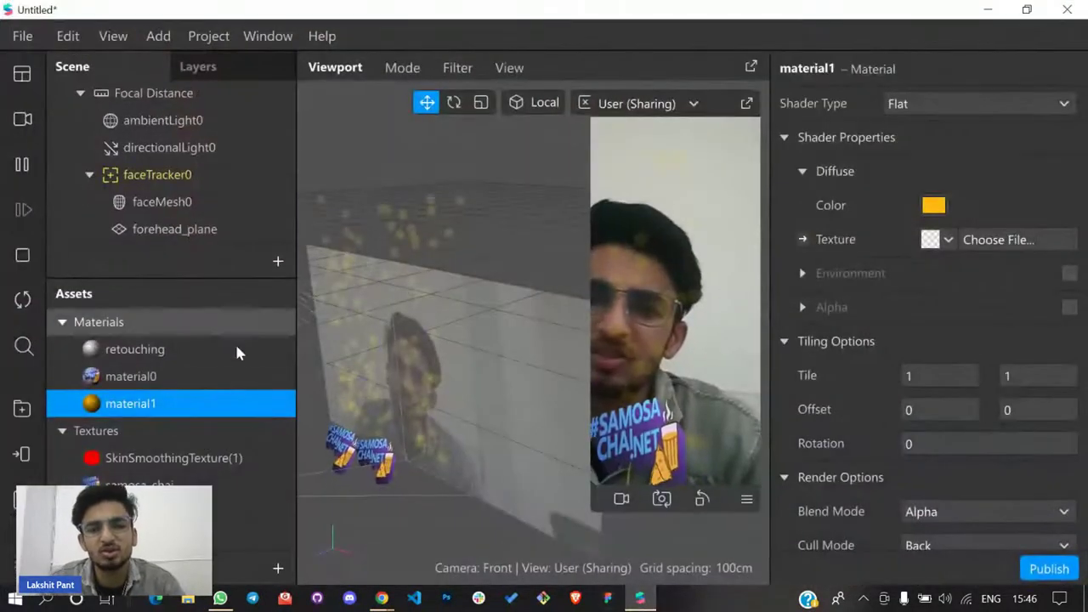
Close the current project and create a new Sharing Effect project
left_click(1027, 8)
double_click(848, 47)
left_click(1067, 9)
left_click(627, 357)
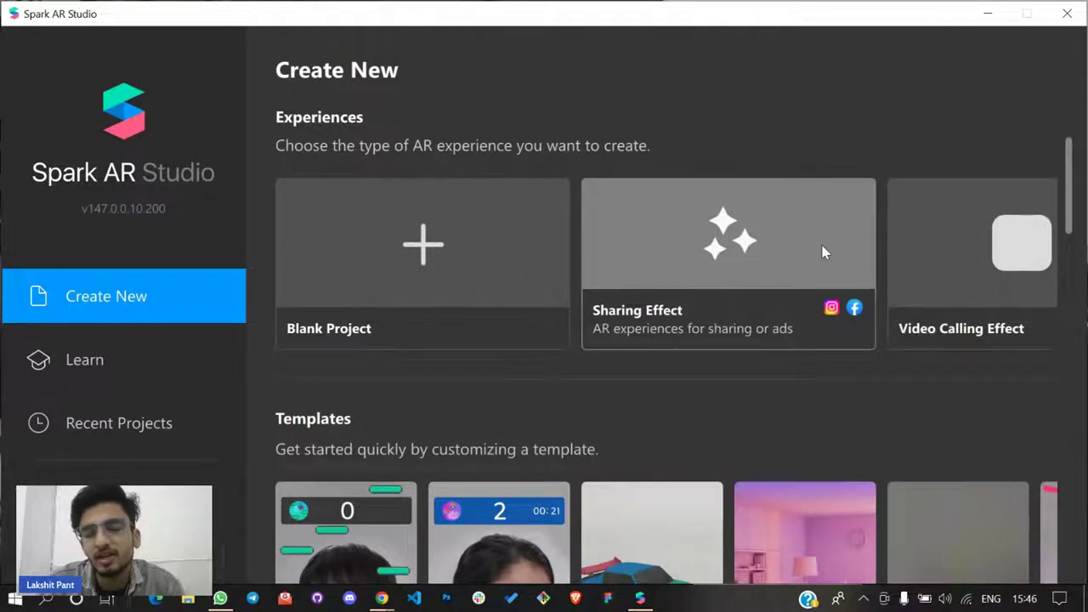
left_click(825, 217)
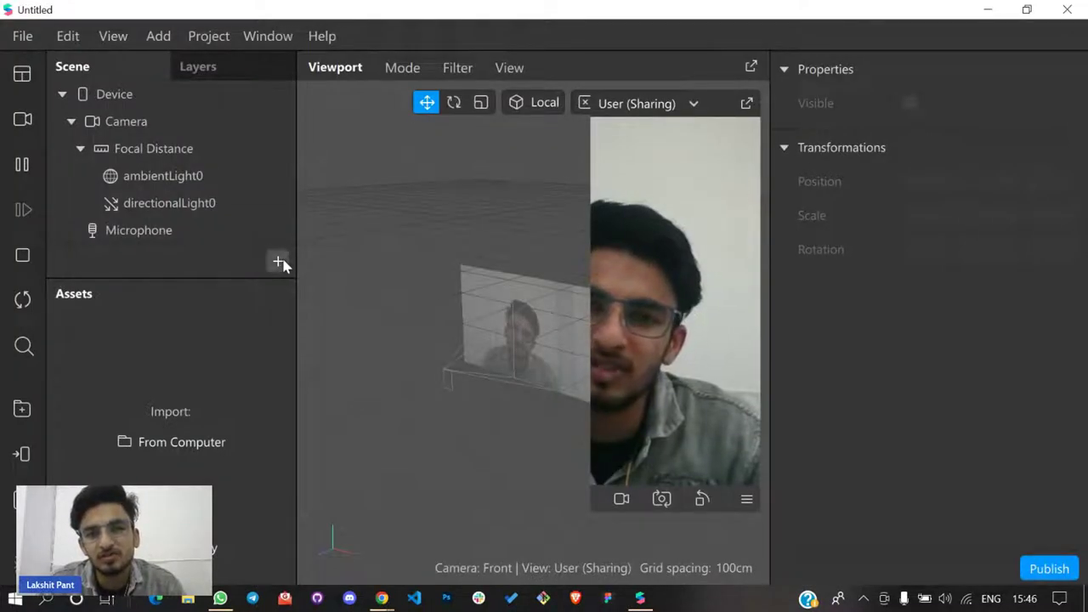
Search the scene objects for "pl" and insert a Plane into the new project
left_click(279, 263)
type("pl")
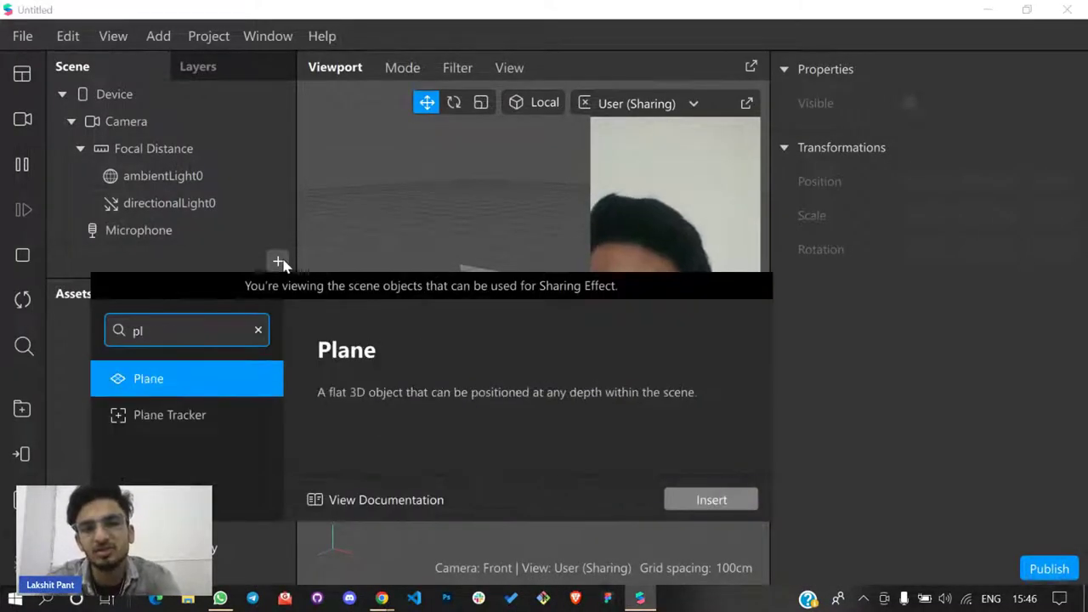
key("Return")
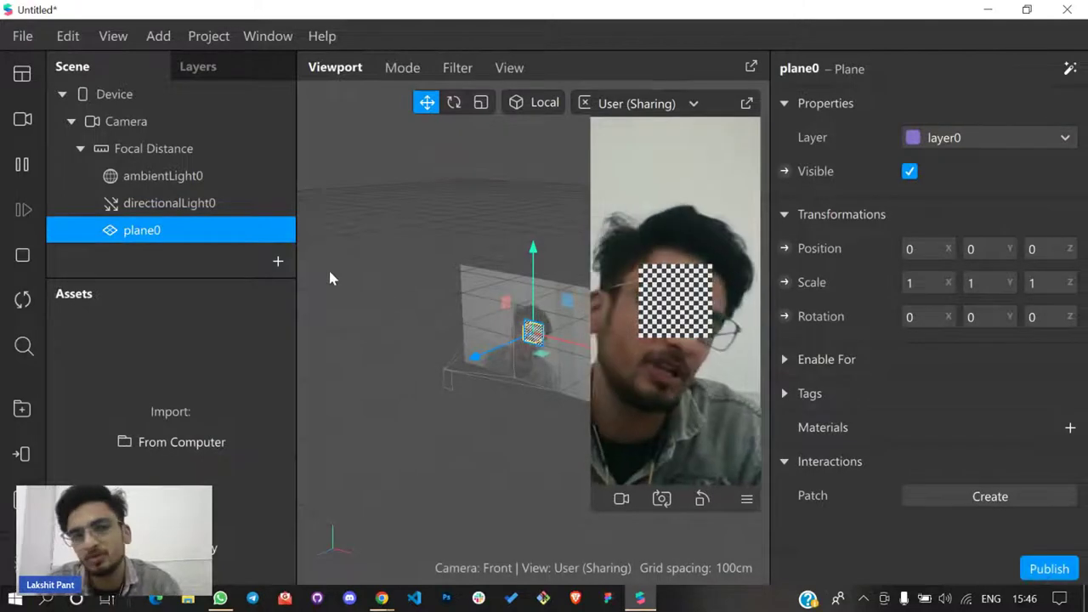
Insert a Face Tracker into the scene and nest plane0 under it
left_click(278, 262)
type("fa")
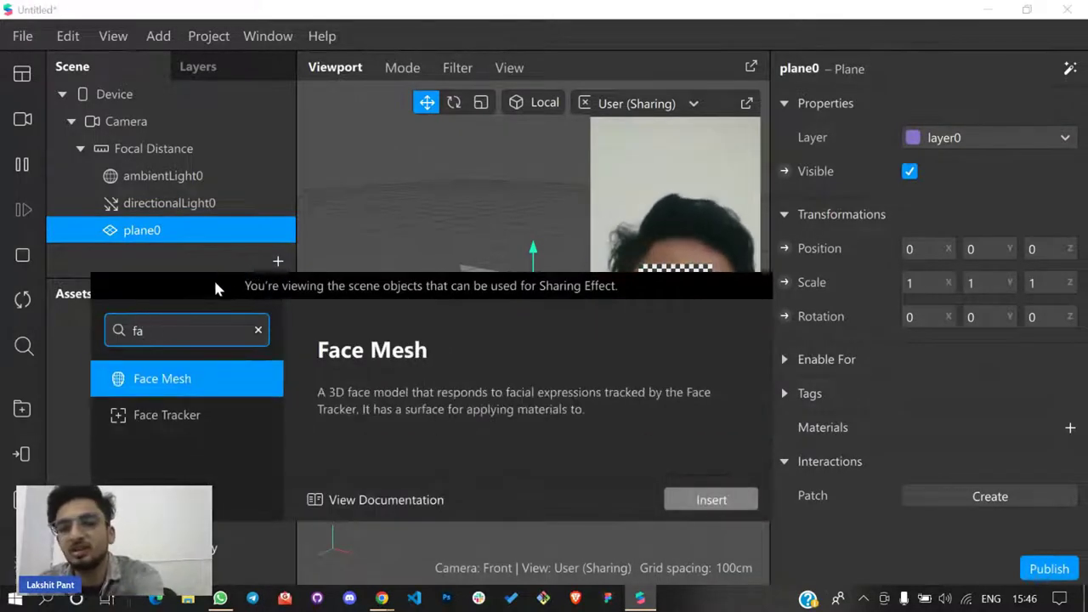
left_click(175, 416)
left_click(708, 500)
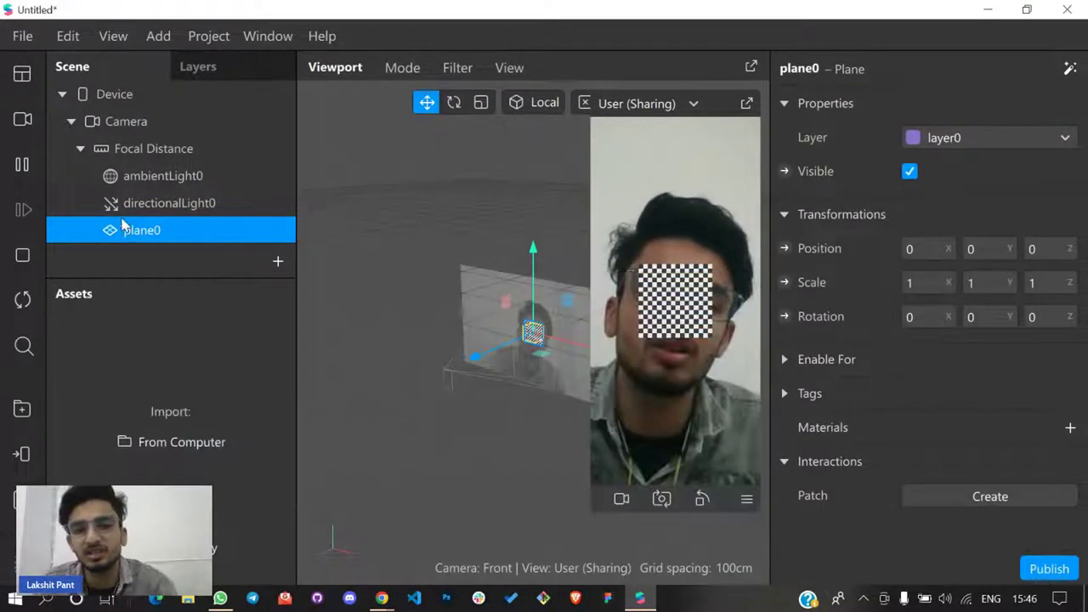
left_click_drag(144, 185, 165, 213)
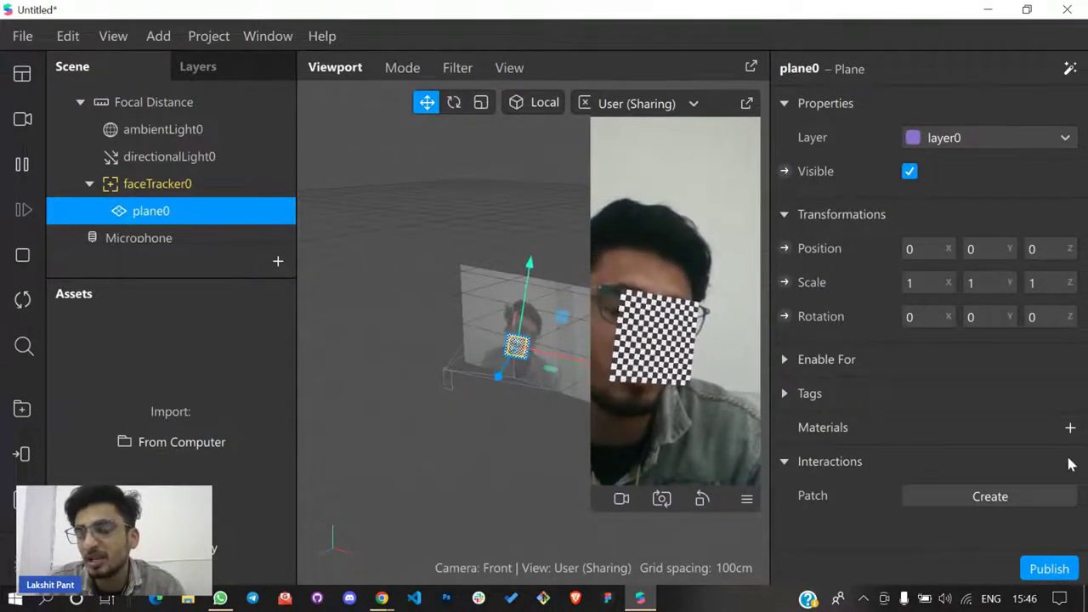
Create a new material for plane0 and open the choices for the material's diffuse texture
left_click(1070, 429)
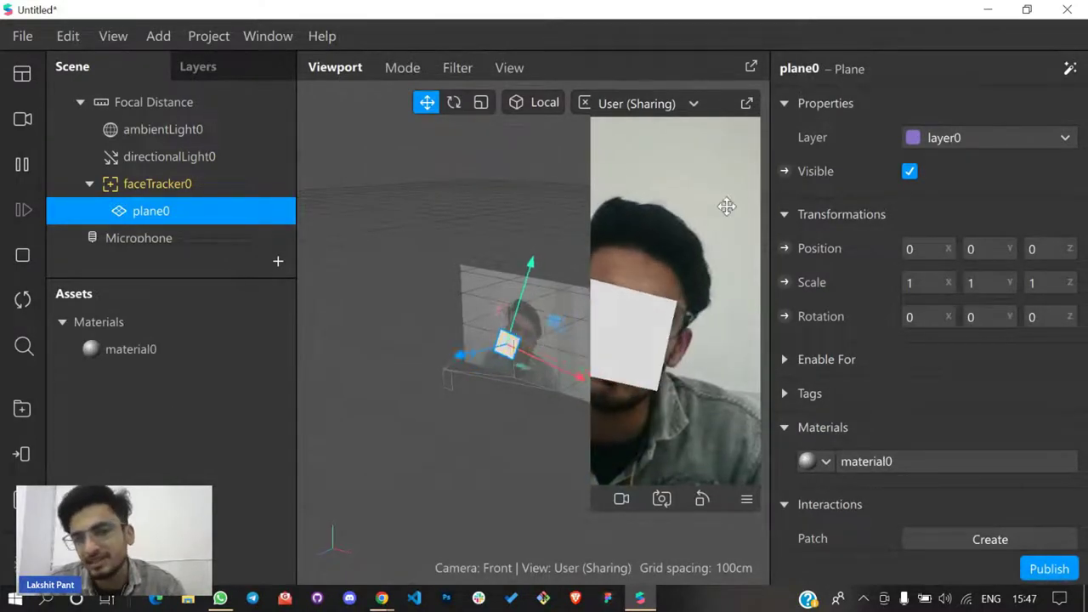
left_click(125, 346)
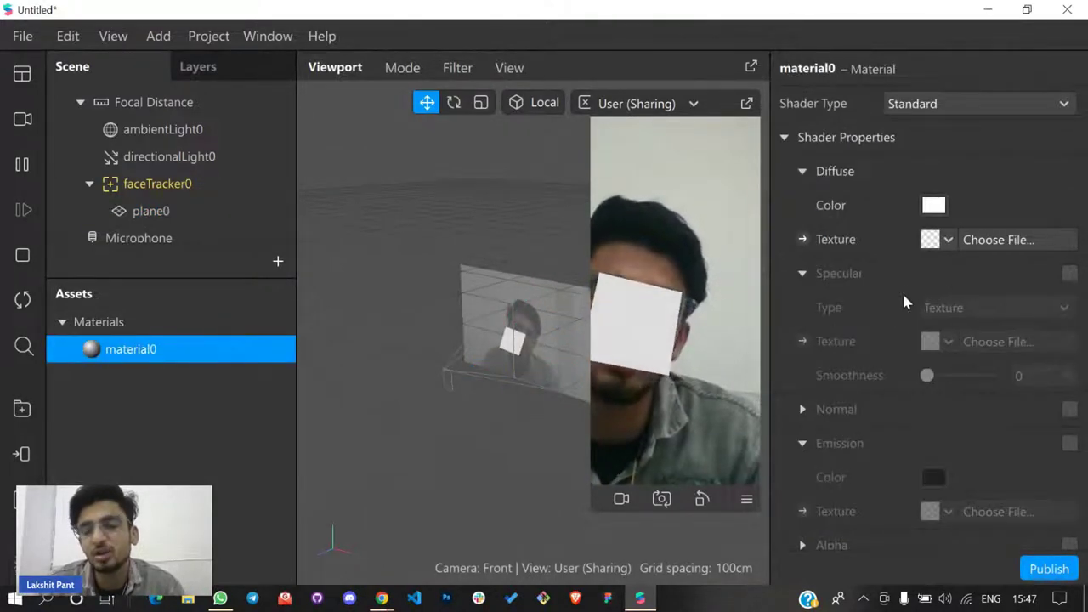
left_click(935, 242)
left_click(1019, 208)
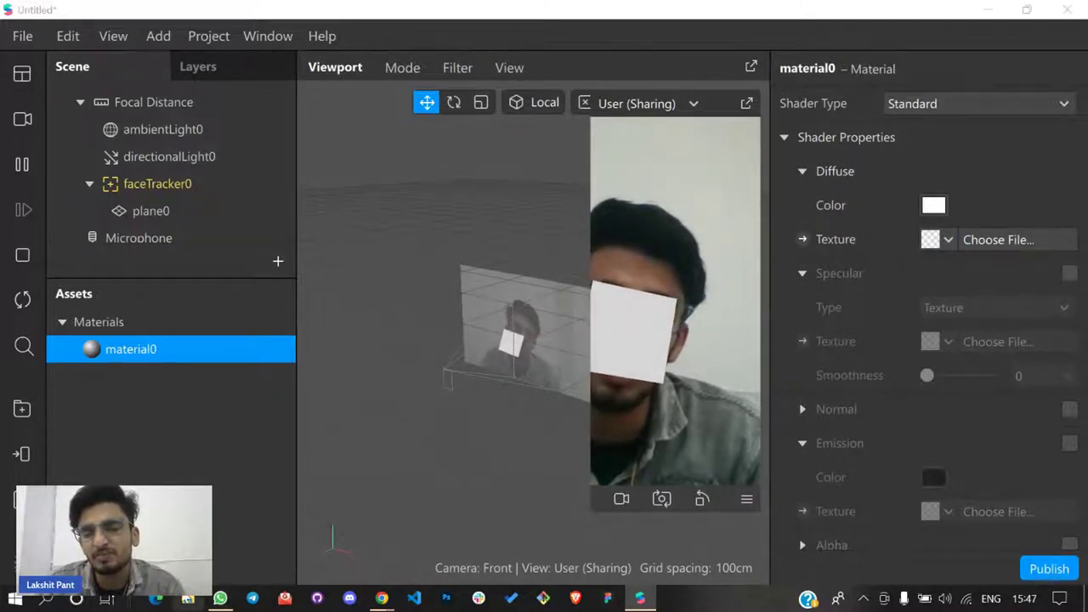
Import images.jpg from File Explorer's recent files into the project assets, keep its name, and collapse the texture's preview
key("super+e")
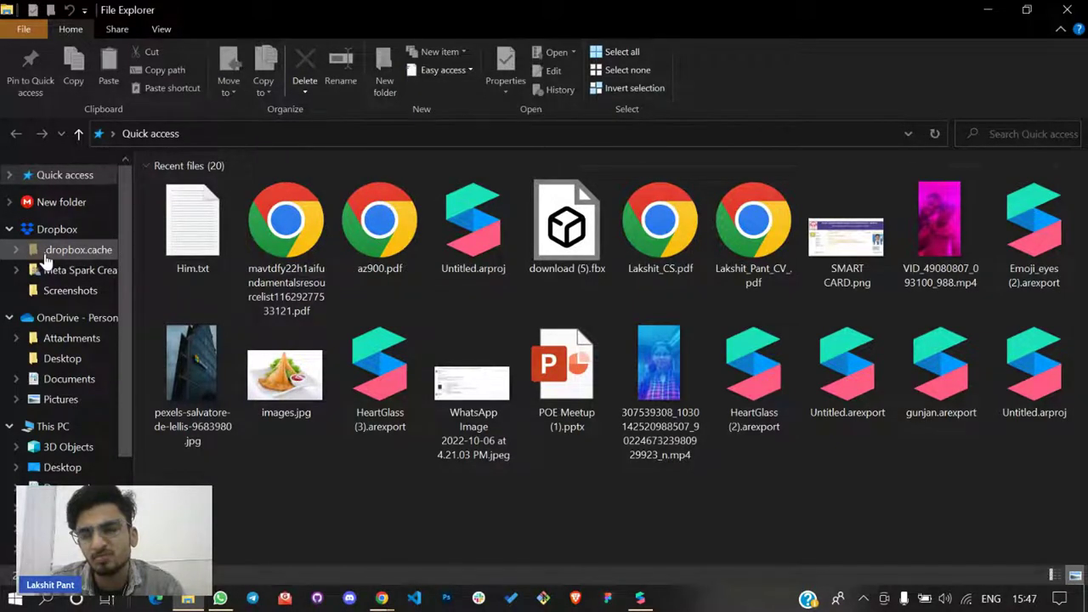
left_click(188, 366)
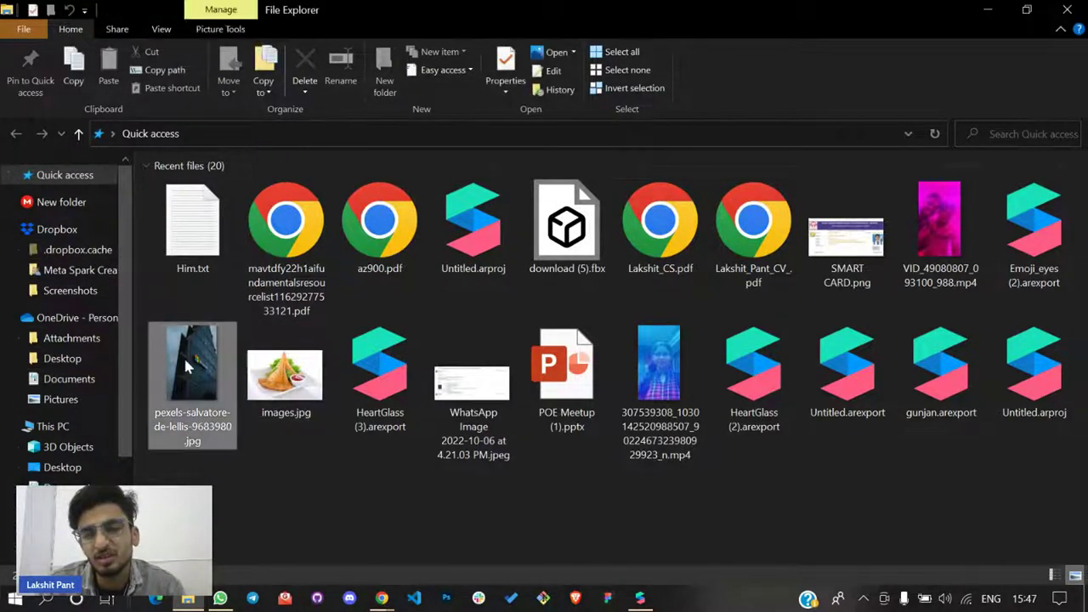
left_click_drag(286, 374, 255, 501)
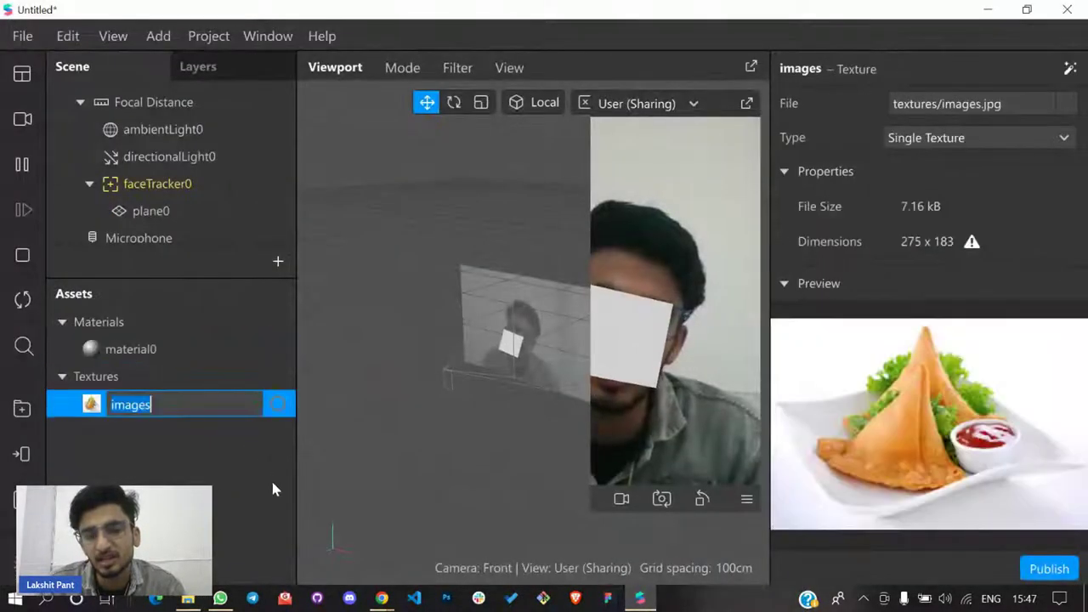
key("Return")
left_click(788, 283)
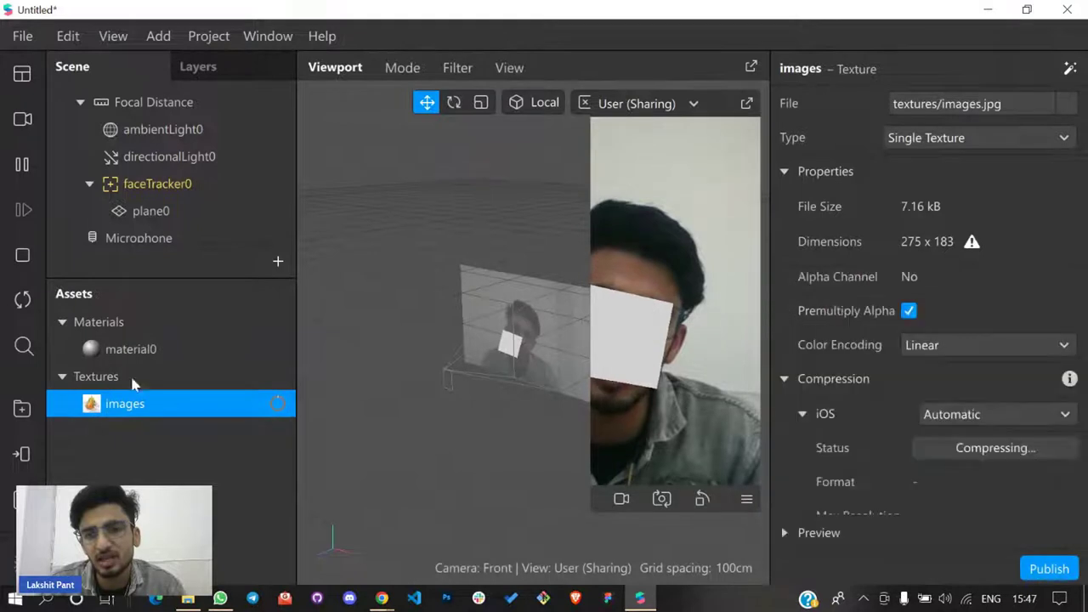
Apply the images texture as material0's diffuse texture and look over the material's tiling and render options
left_click(157, 350)
left_click(938, 240)
left_click(953, 285)
scroll(935, 257, "down", 1)
scroll(918, 248, "down", 3)
scroll(966, 352, "down", 2)
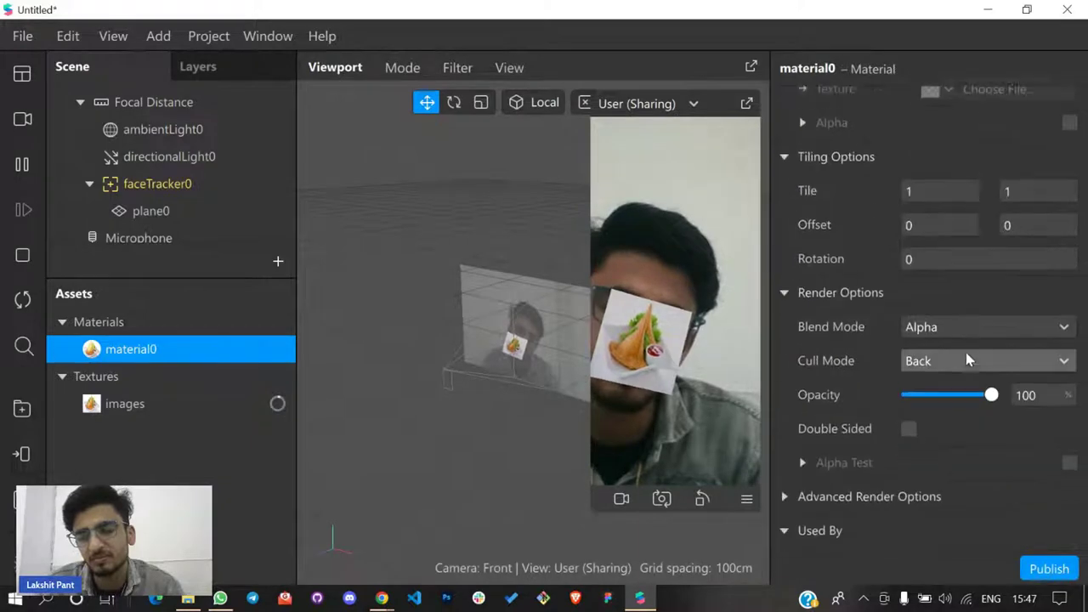
Minimise the open File Explorer window and return to Spark AR Studio
left_click(987, 10)
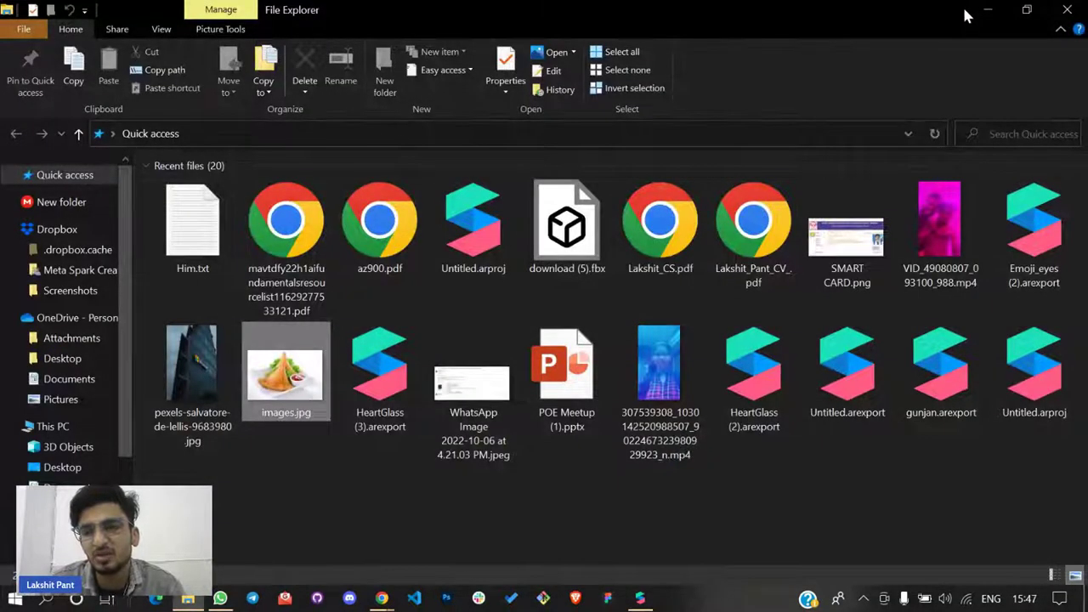
left_click(989, 9)
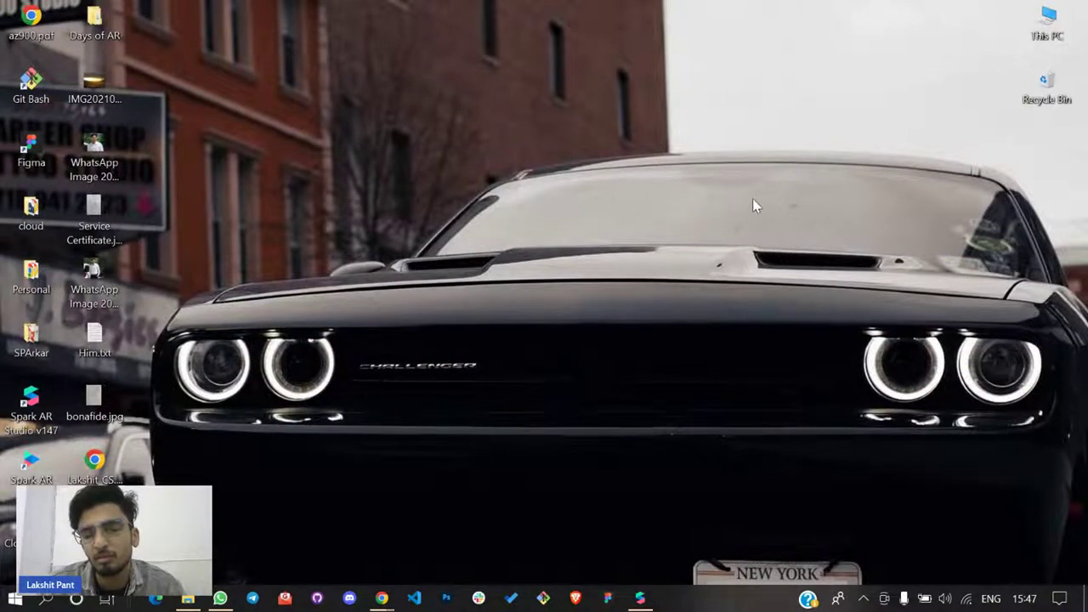
left_click(640, 599)
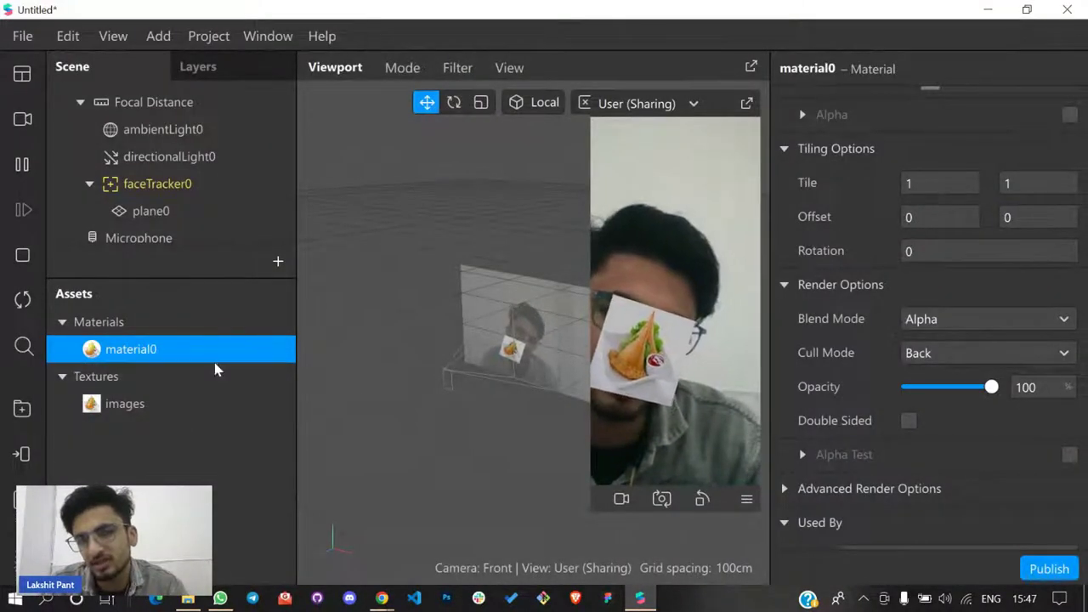
Move plane0 up along its Y axis to about 0.18 so the image sits above the head
left_click(180, 212)
left_click_drag(530, 311, 520, 251)
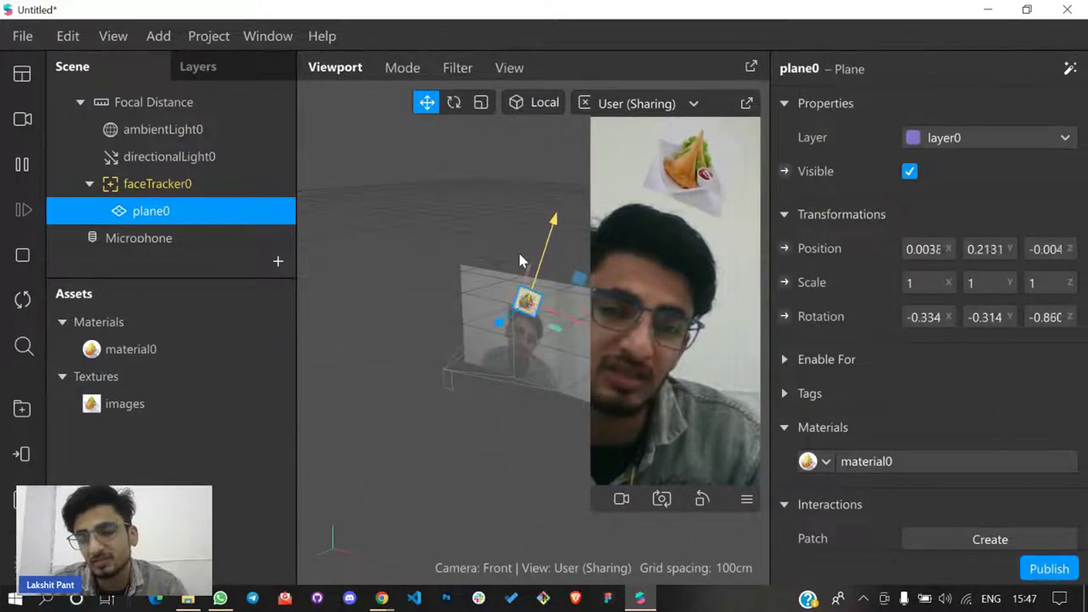
key("ctrl+z")
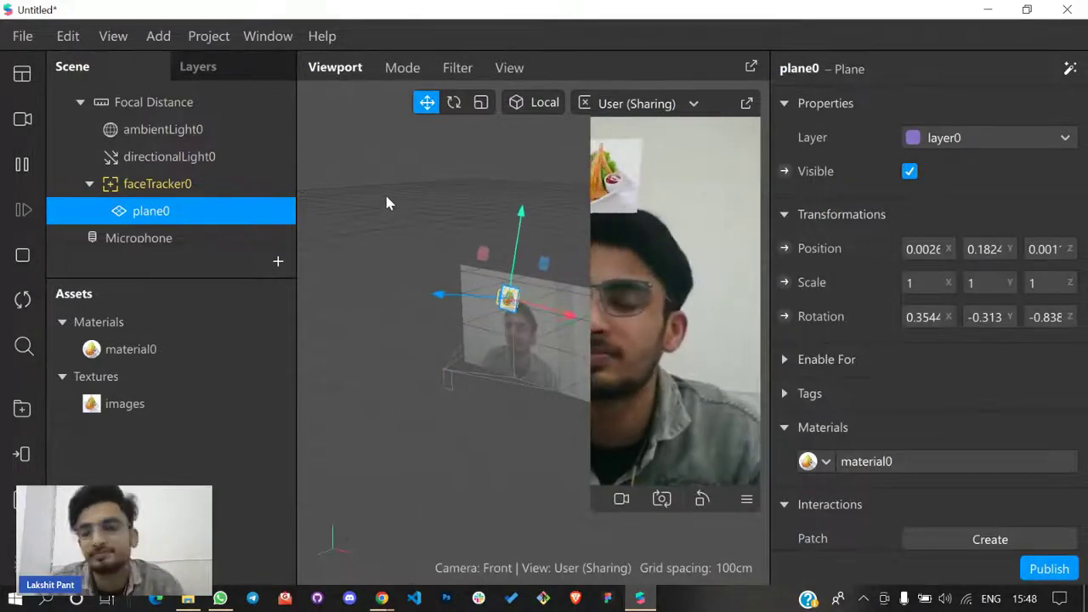
Close the project, discarding its changes, and minimise the Spark AR Studio start window
left_click(1078, 8)
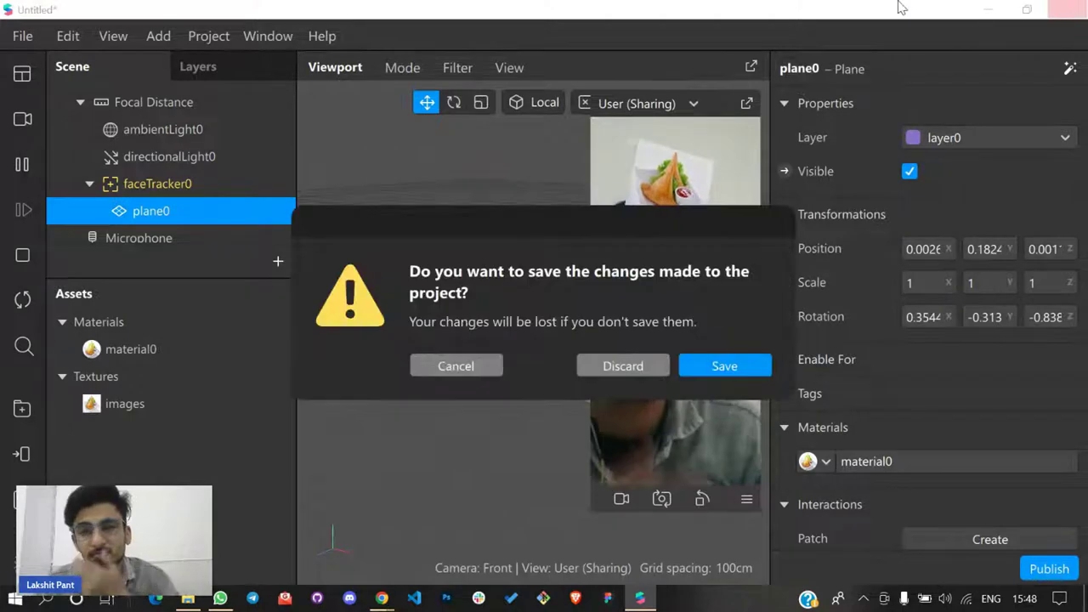
left_click(635, 367)
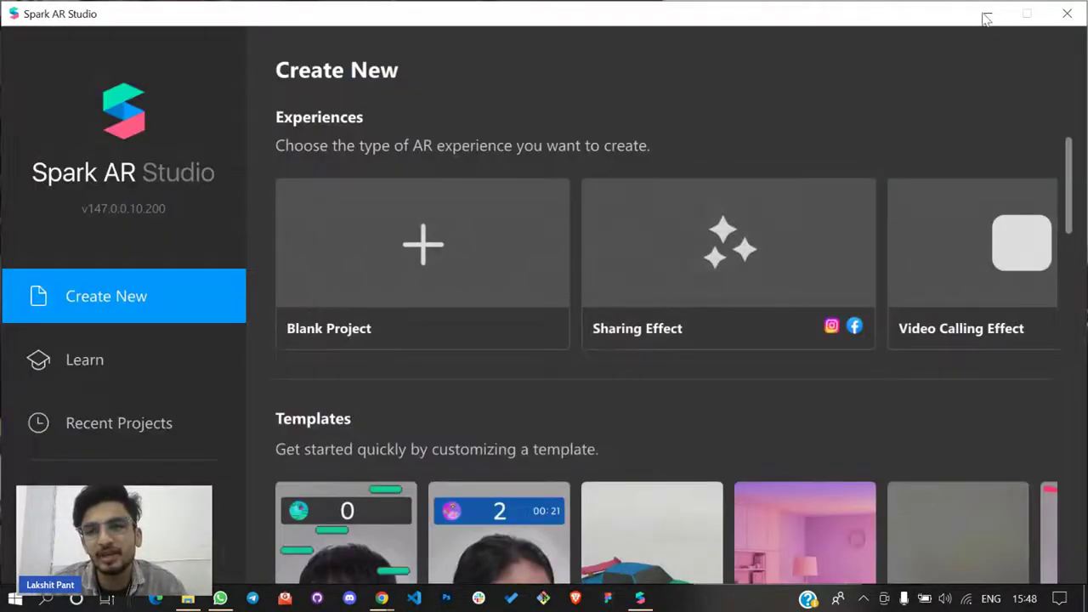
left_click(988, 14)
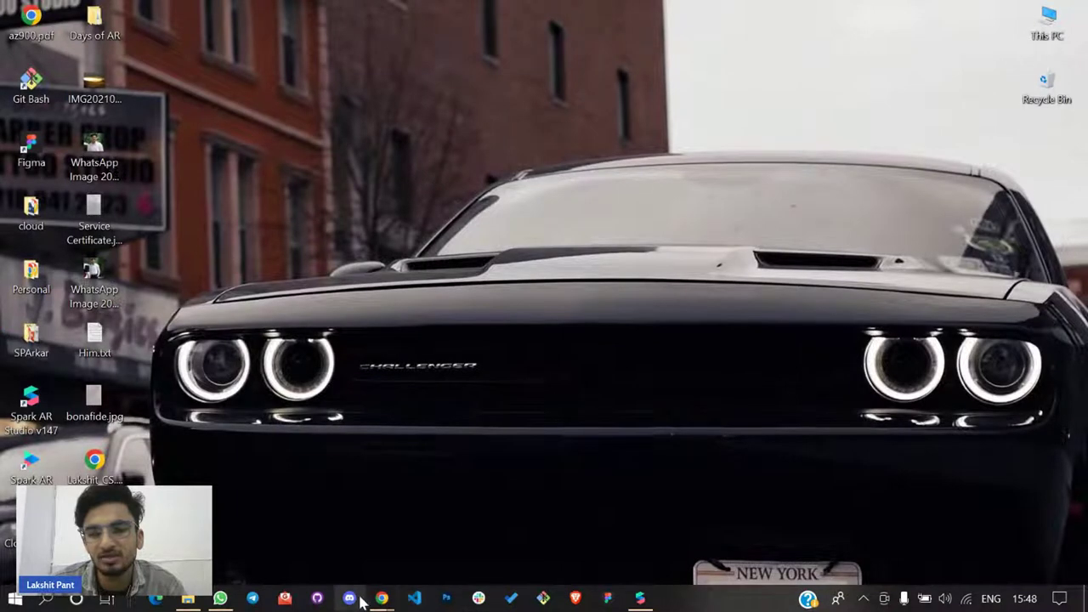
Switch to StreamYard in Chrome and check the latest viewer comments
mouse_move(382, 599)
left_click(403, 527)
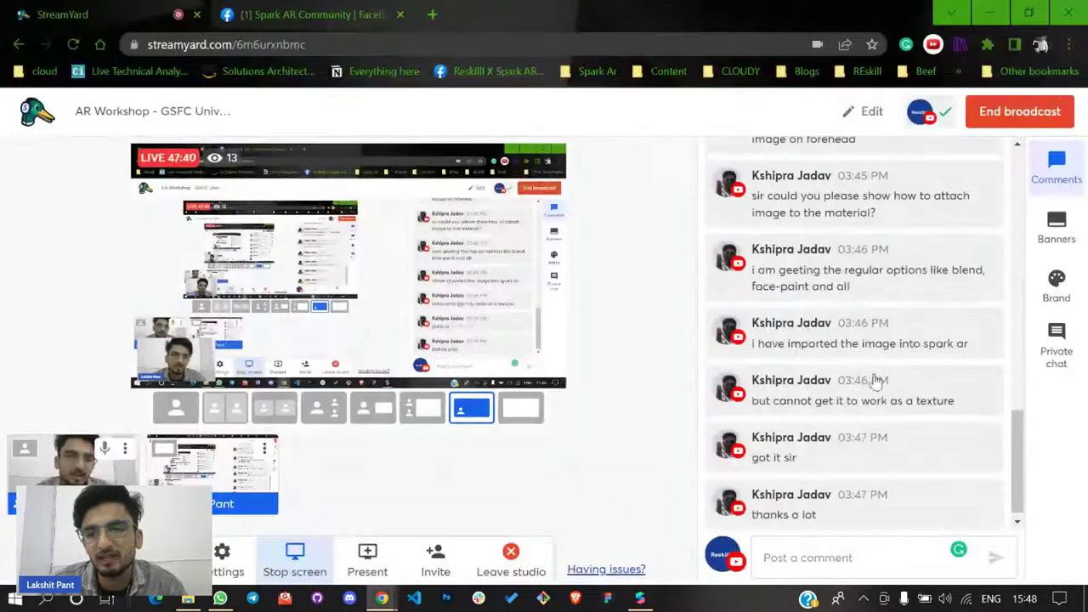
left_click(891, 545)
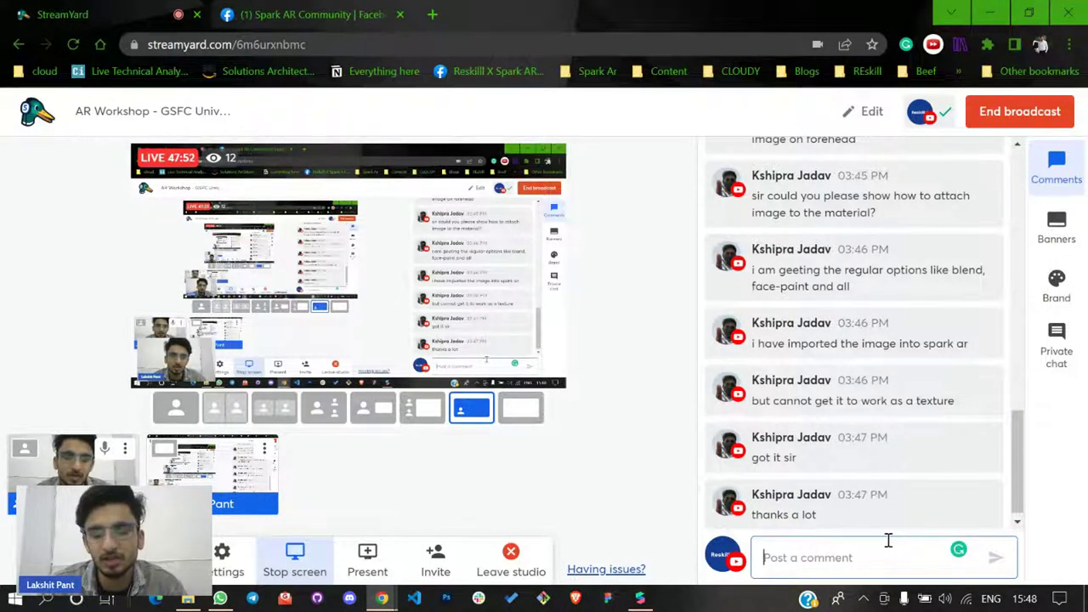
Return to Spark AR Studio, browse the templates, create a Face Distortion project, and check the camera preview
left_click(640, 598)
scroll(701, 416, "down", 5)
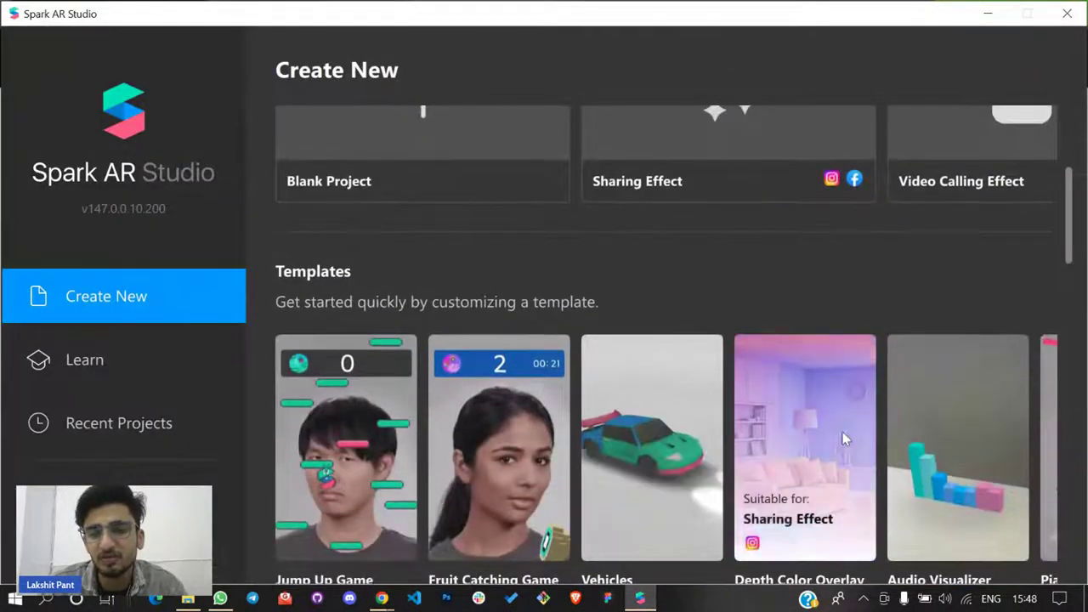
scroll(817, 432, "down", 9)
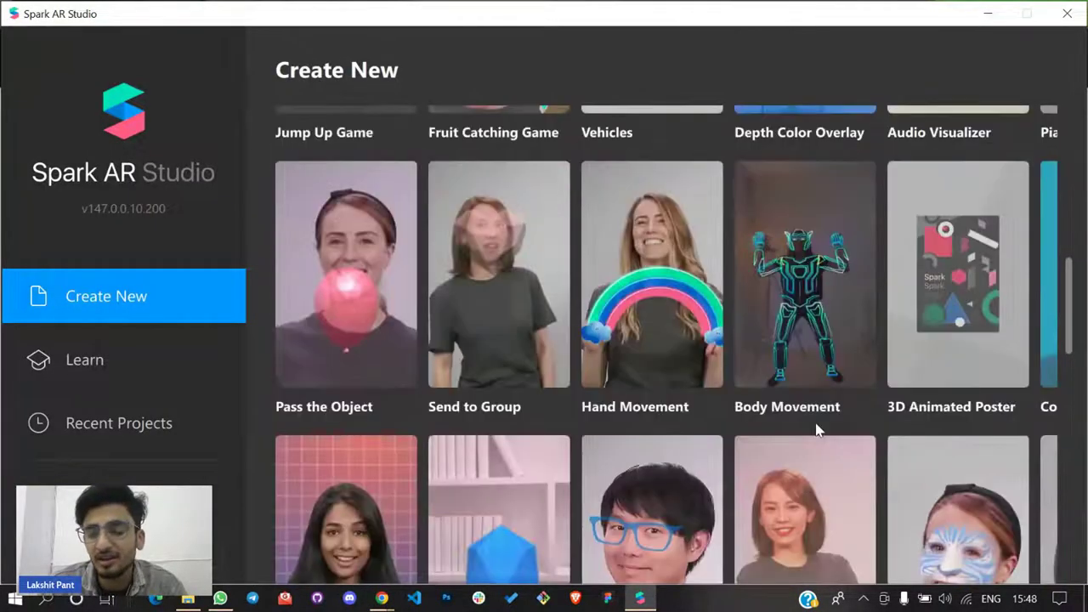
scroll(816, 428, "down", 9)
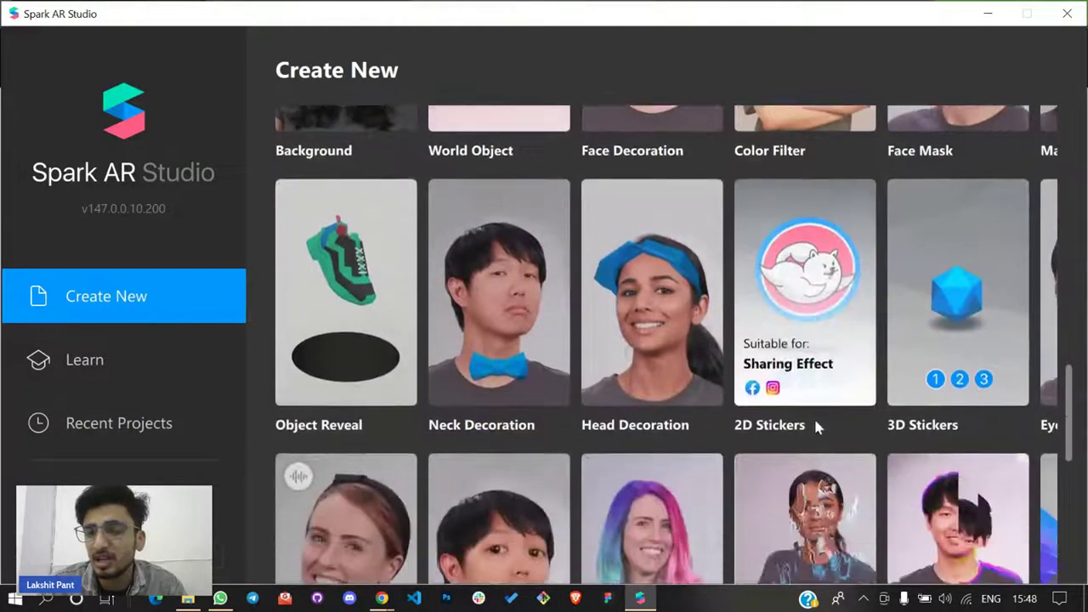
scroll(816, 425, "down", 1)
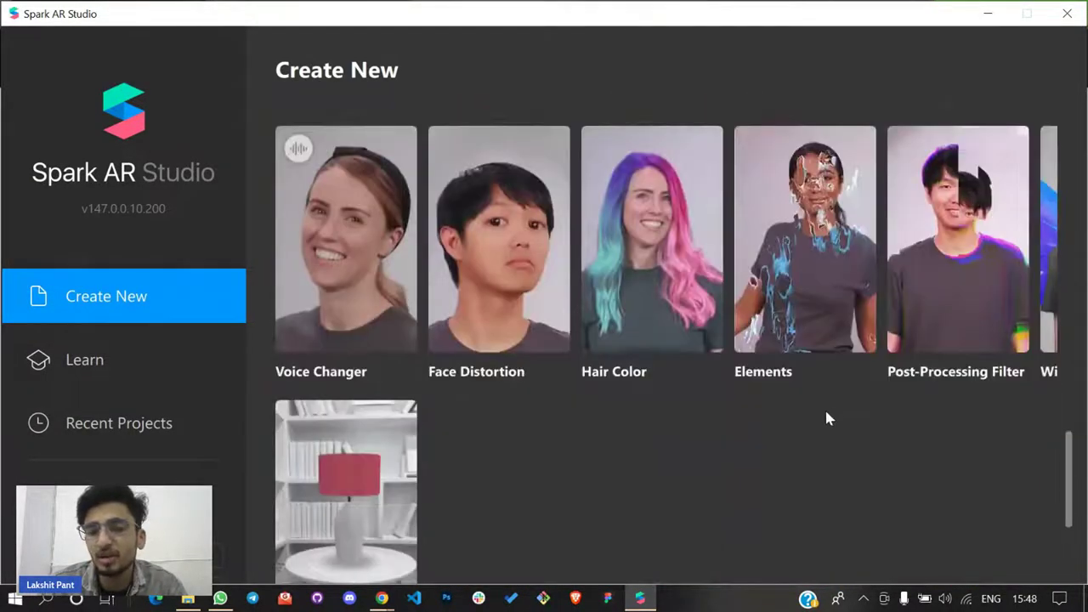
scroll(548, 412, "up", 2)
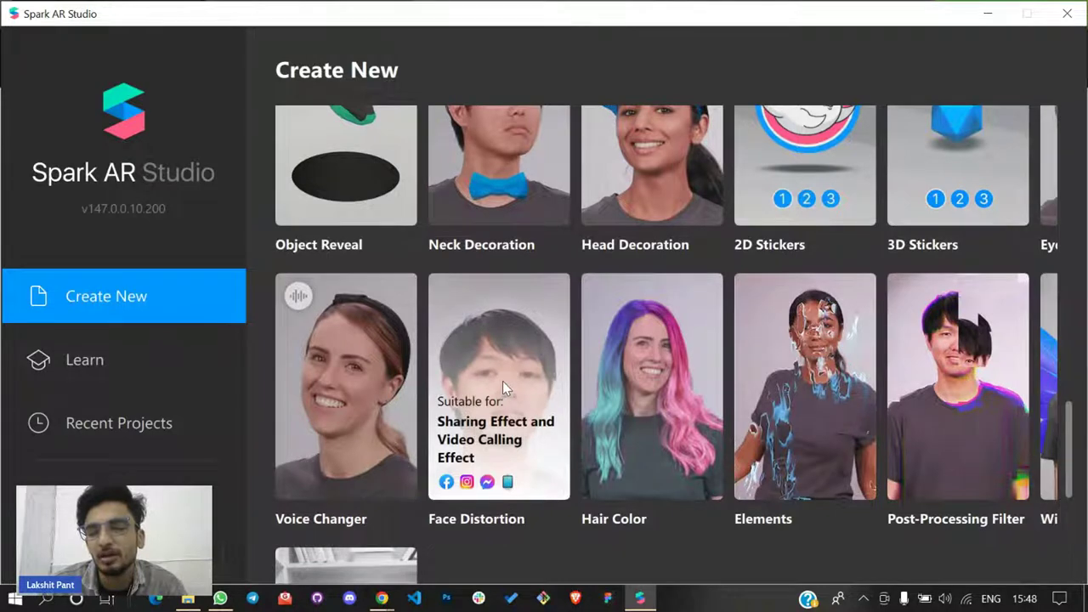
left_click(502, 387)
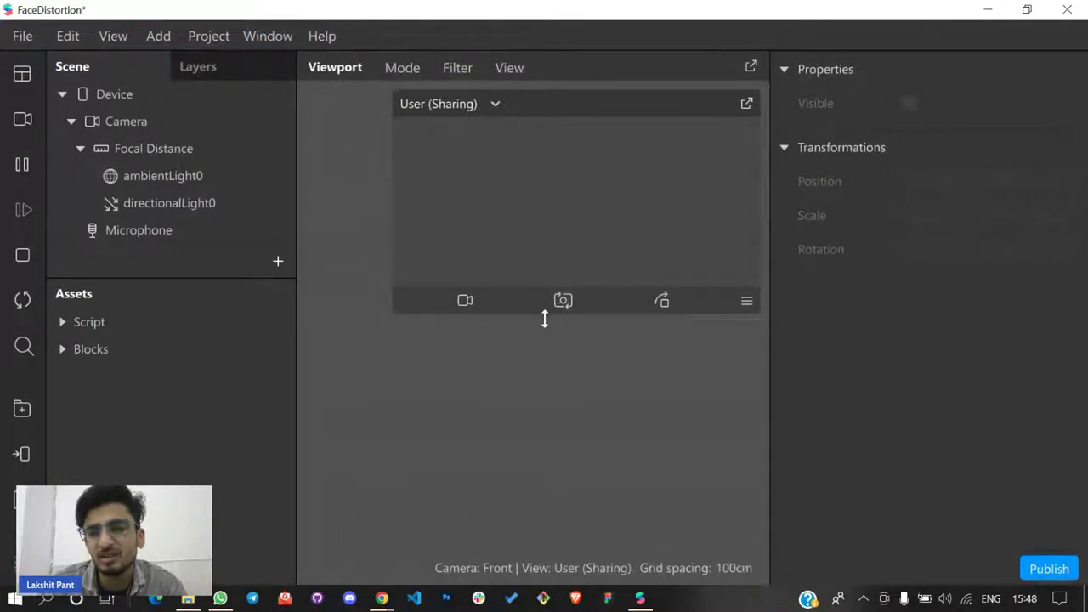
left_click(22, 119)
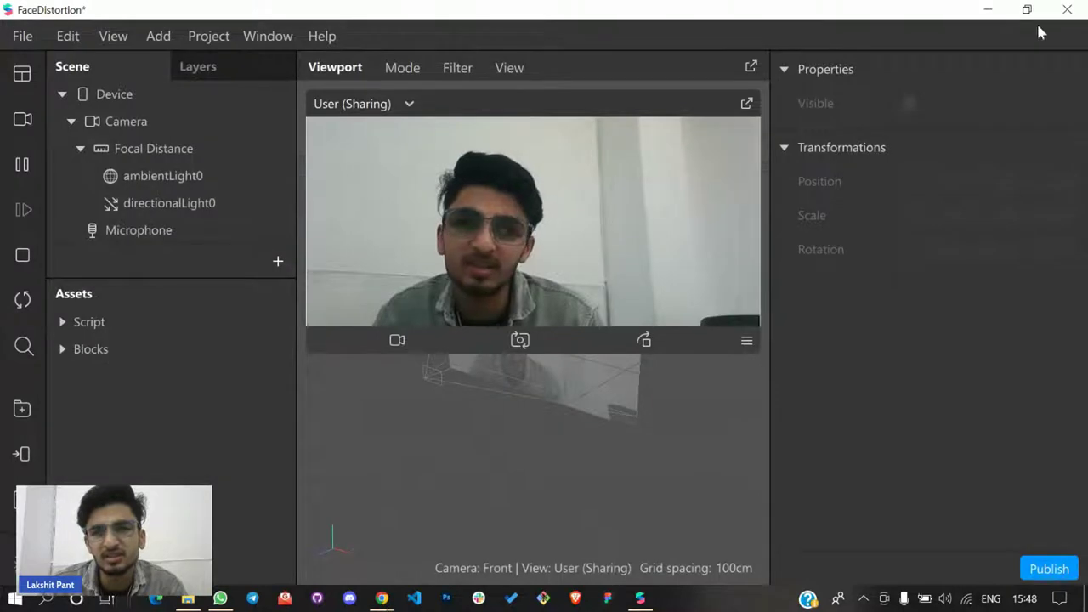
Switch back to StreamYard and look through the Brand 1 overlays and video clips
left_click(996, 22)
left_click(826, 557)
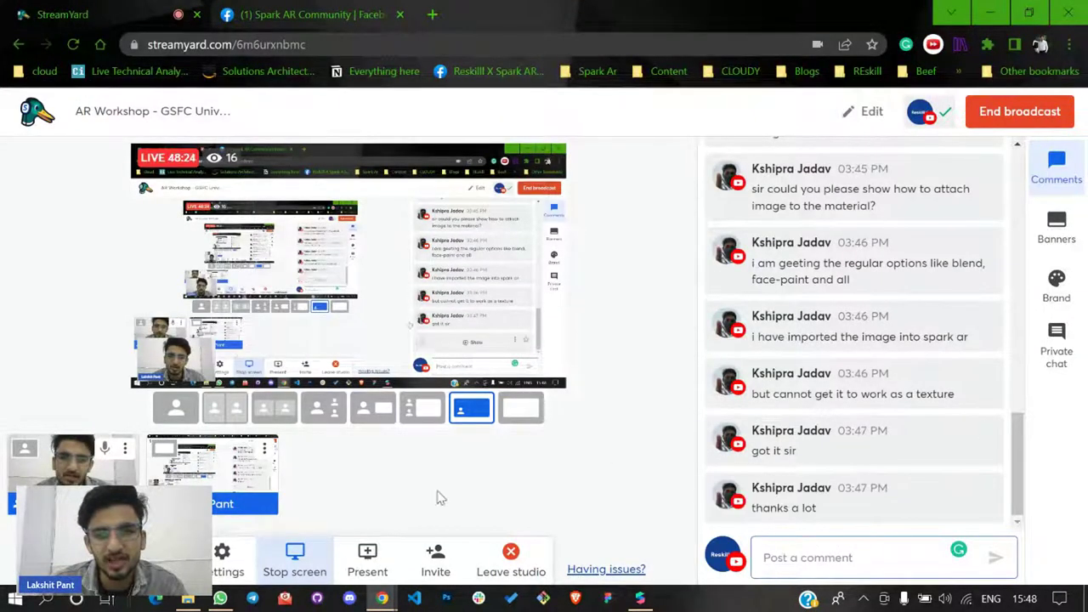
left_click(1045, 287)
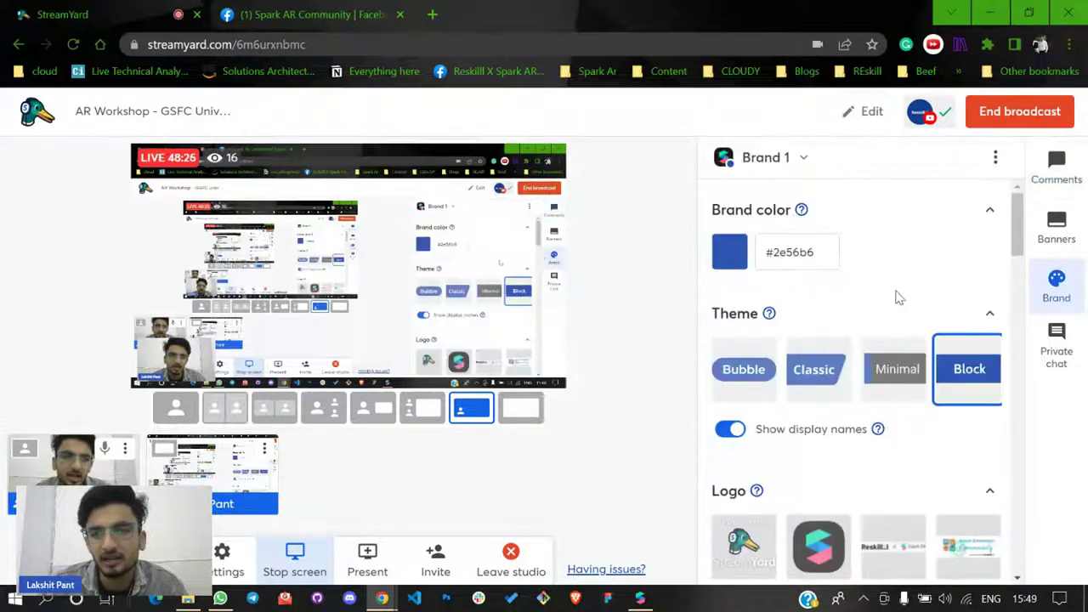
scroll(901, 297, "down", 10)
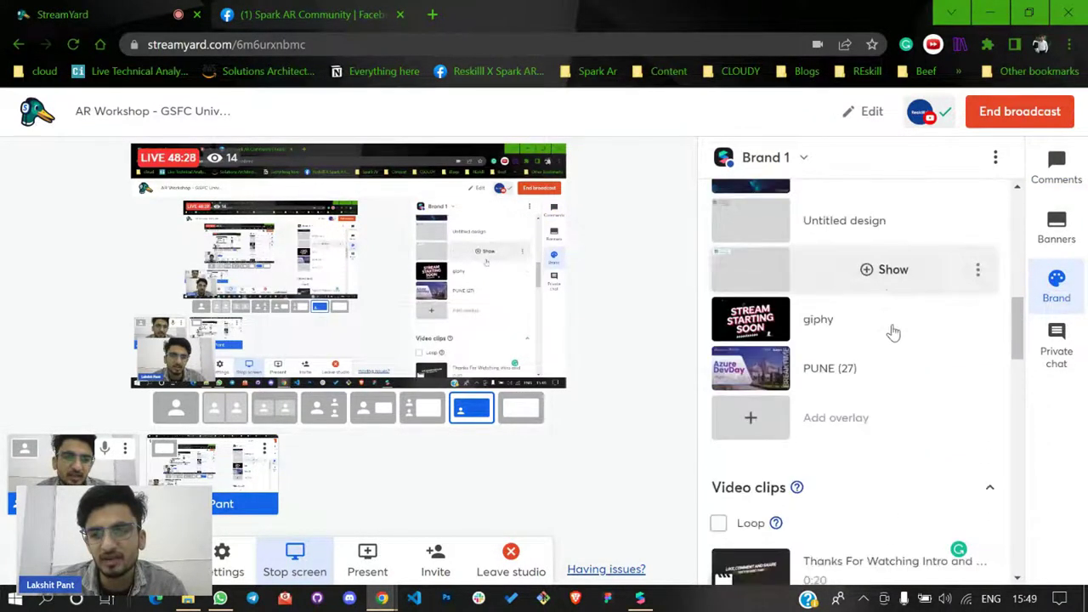
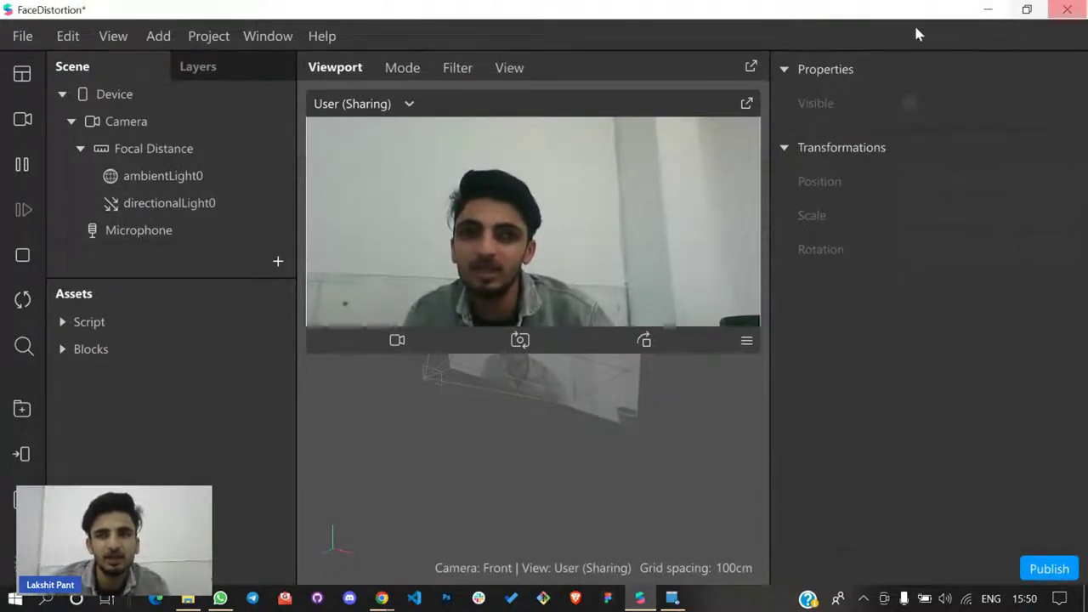
Close the Face Distortion project and open the recent project "Summer face filter with date" in the current version
left_click(1076, 6)
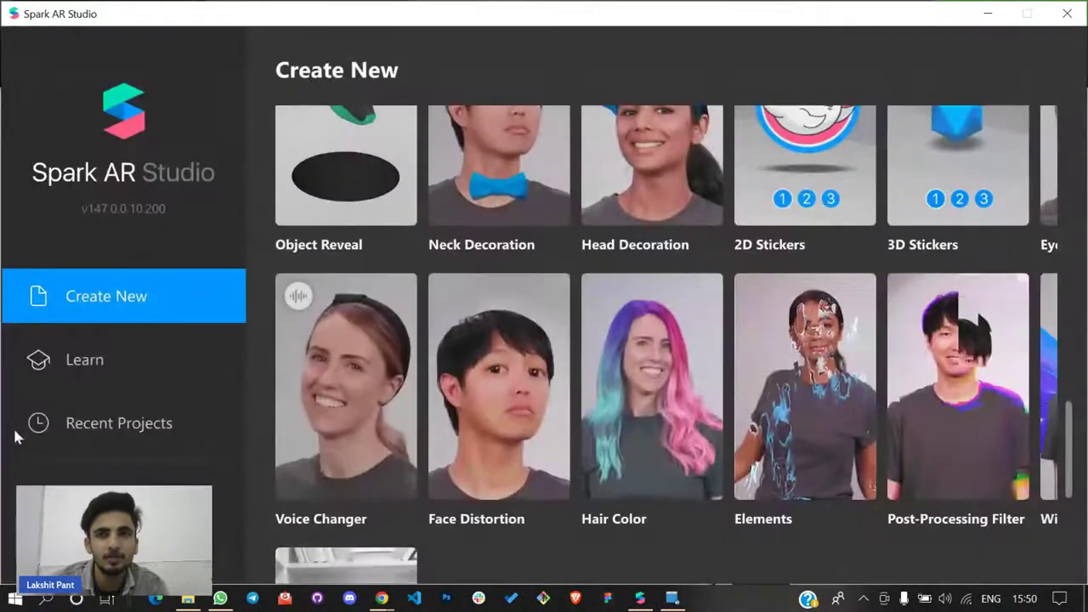
left_click(157, 448)
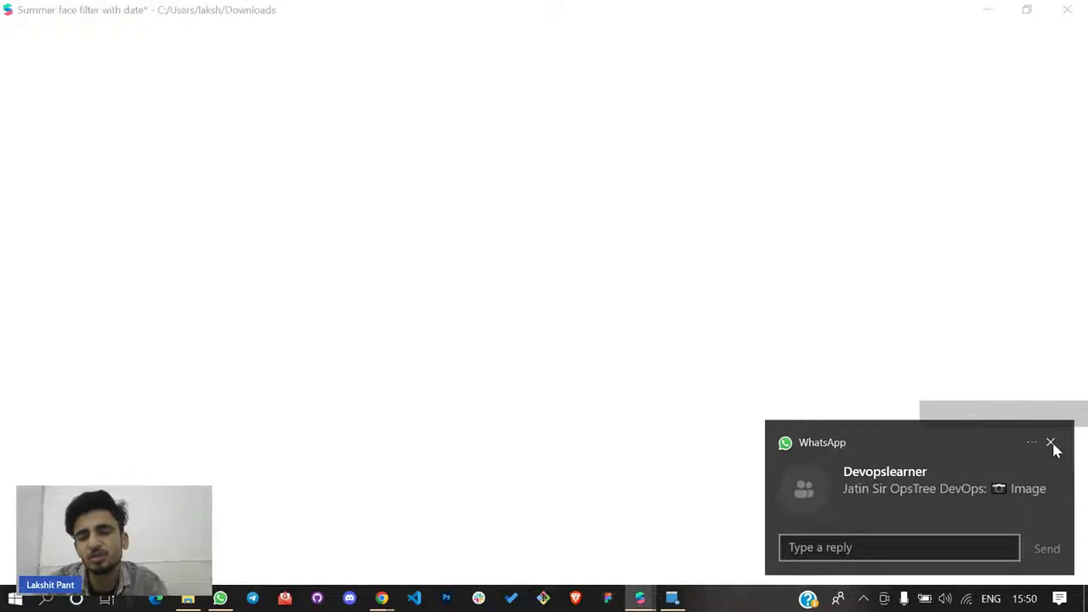
left_click(1051, 443)
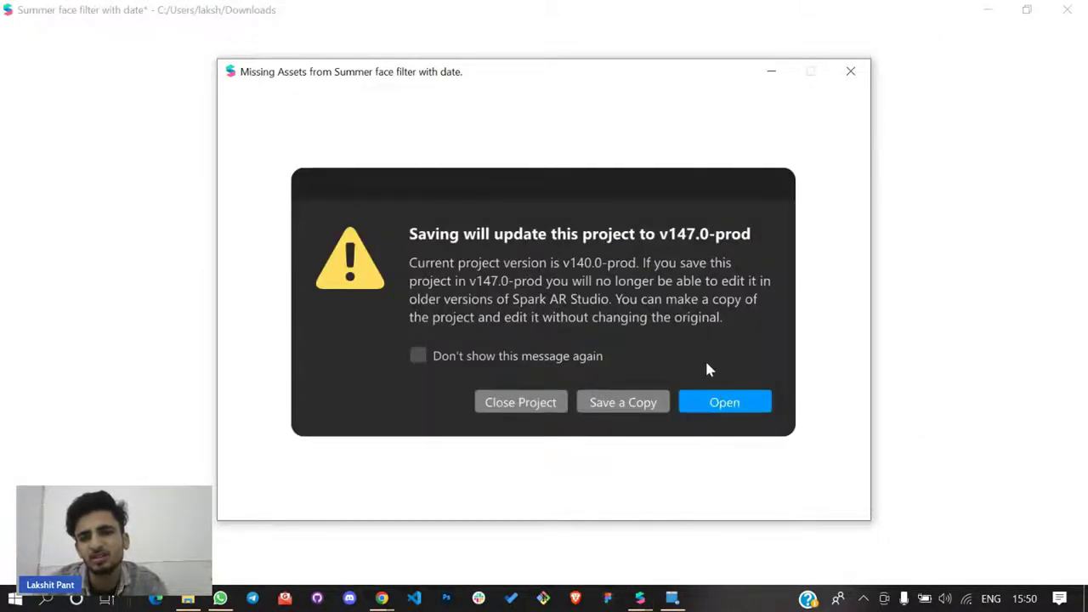
left_click(746, 403)
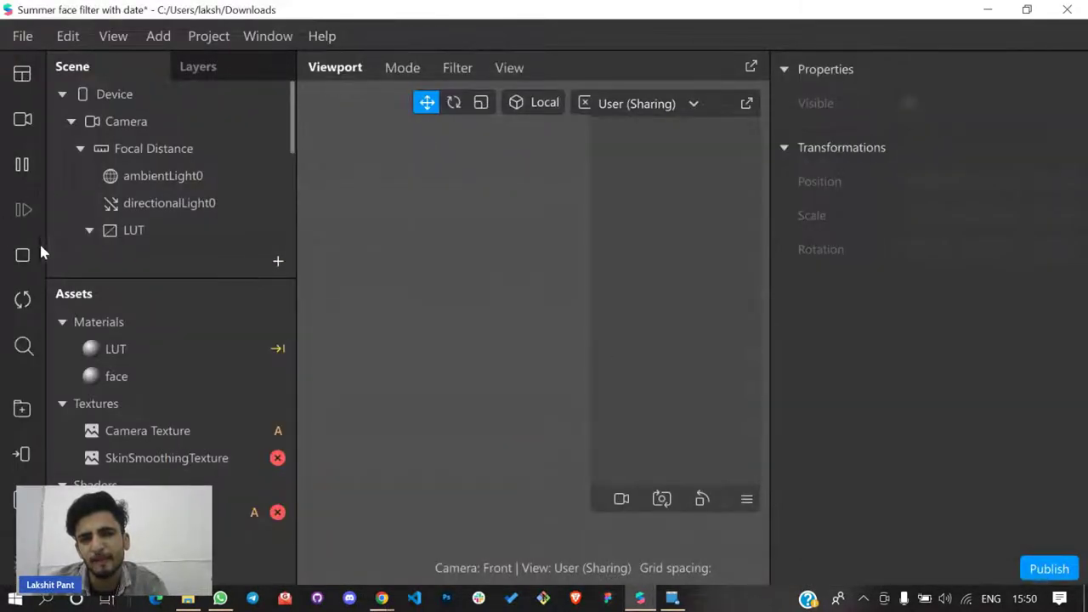
View the camera and simulation sources, then close the "Summer face filter with date" project
left_click(21, 121)
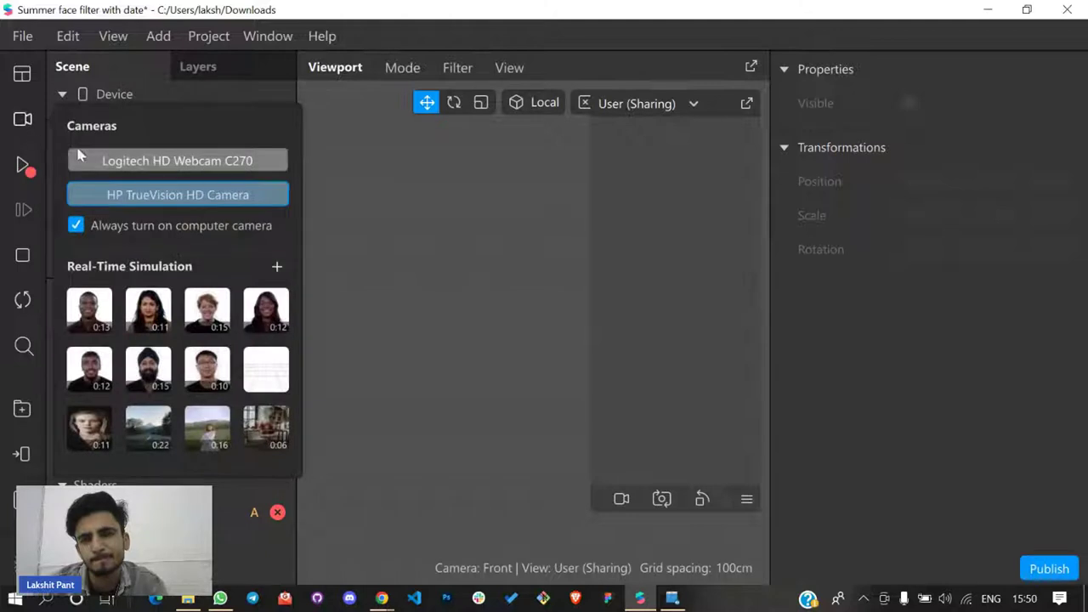
left_click(1063, 8)
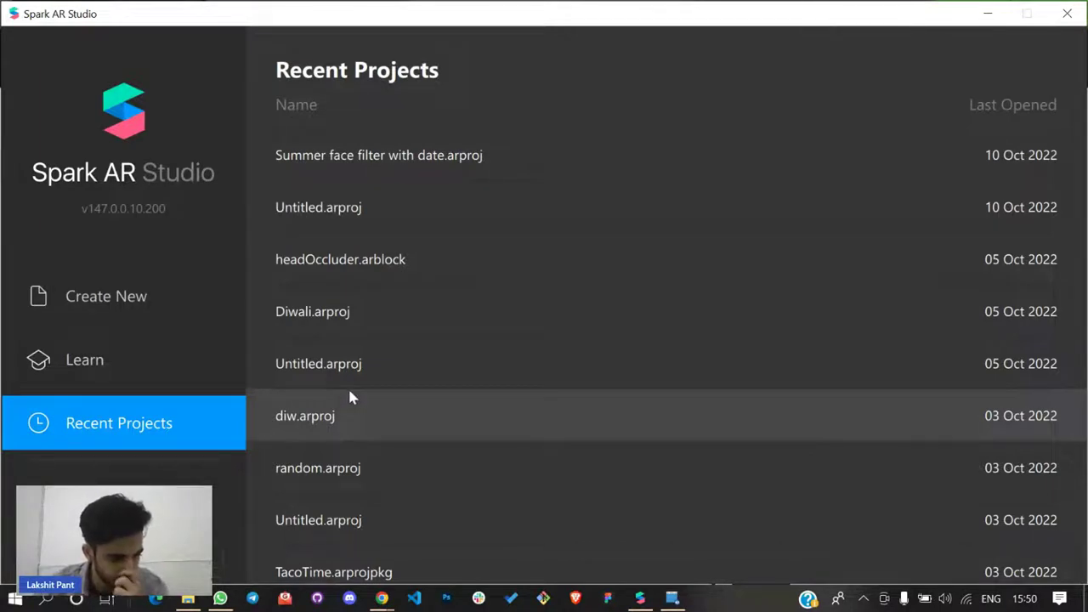
Open the recent project diw.arproj and record a short demo video for publishing it as a new effect
left_click(457, 422)
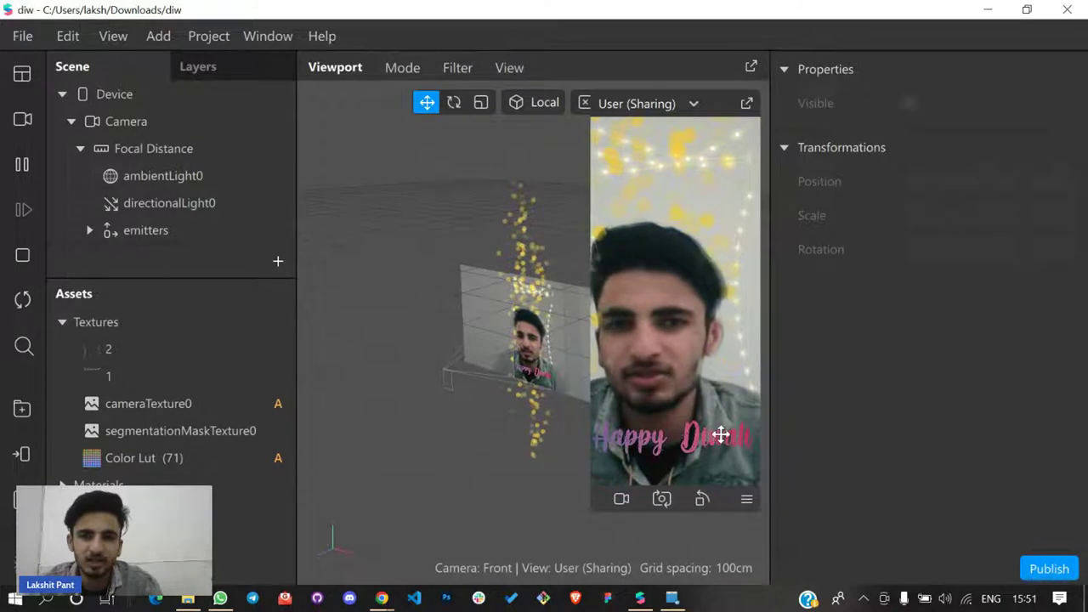
left_click(1071, 569)
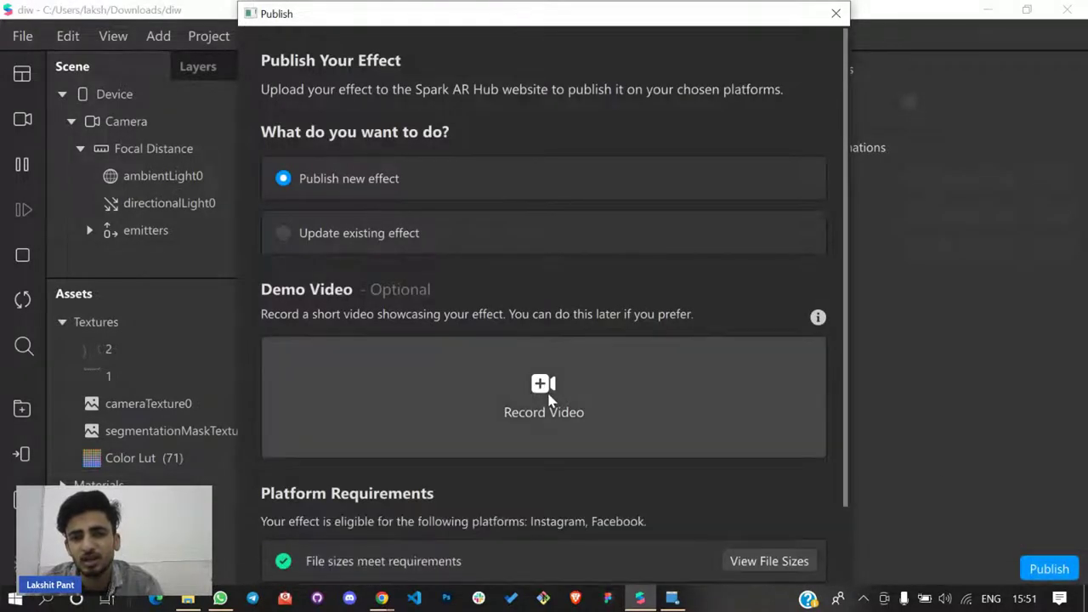
left_click(568, 361)
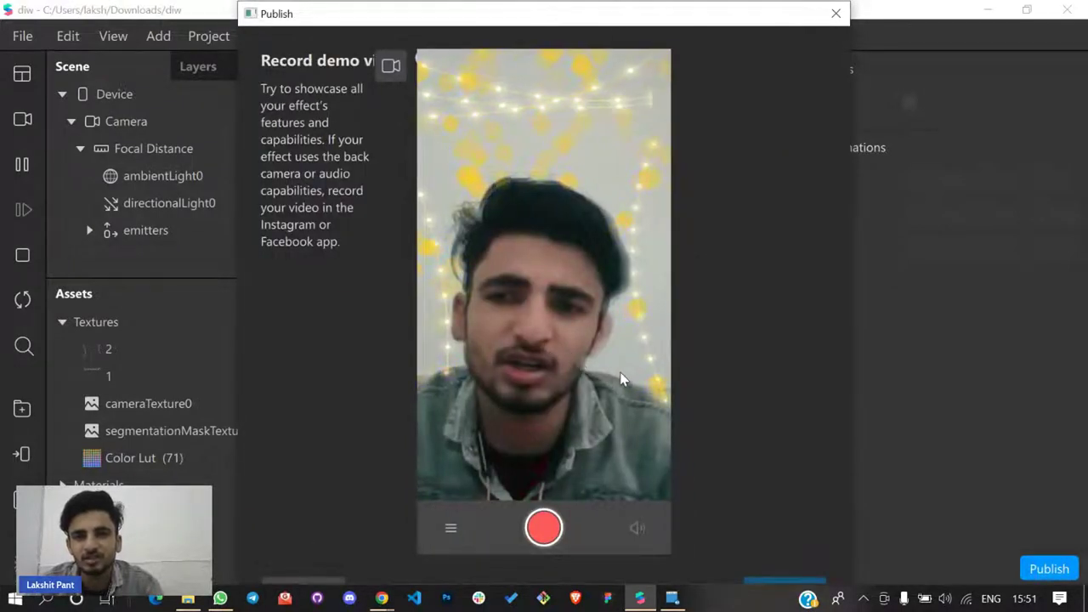
left_click(546, 529)
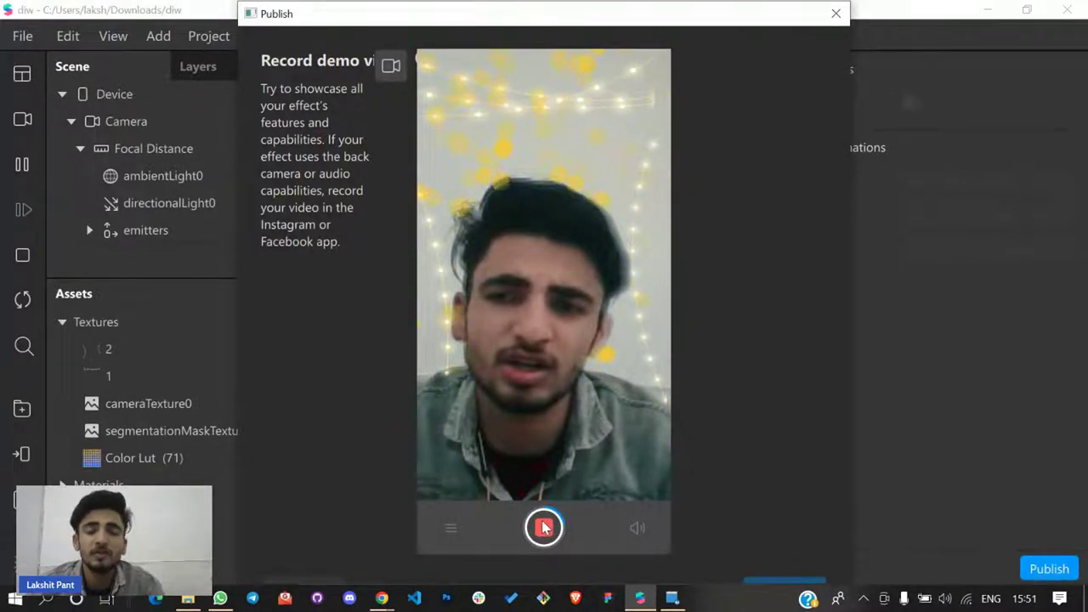
left_click(545, 527)
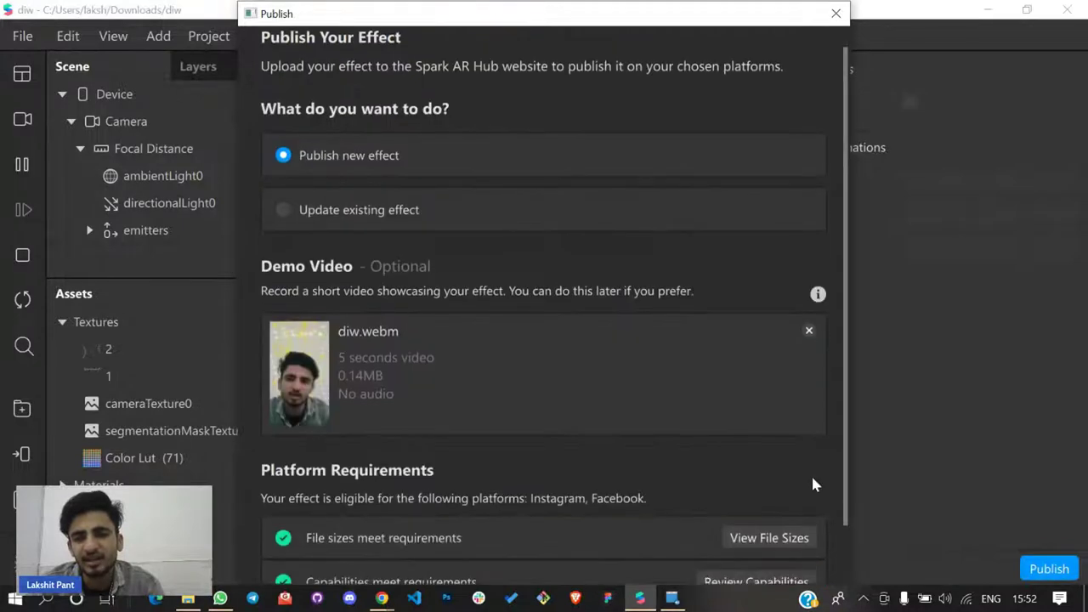
Upload the diw effect to Spark AR Hub and move the upload progress window out of the way
scroll(811, 473, "down", 3)
left_click(780, 575)
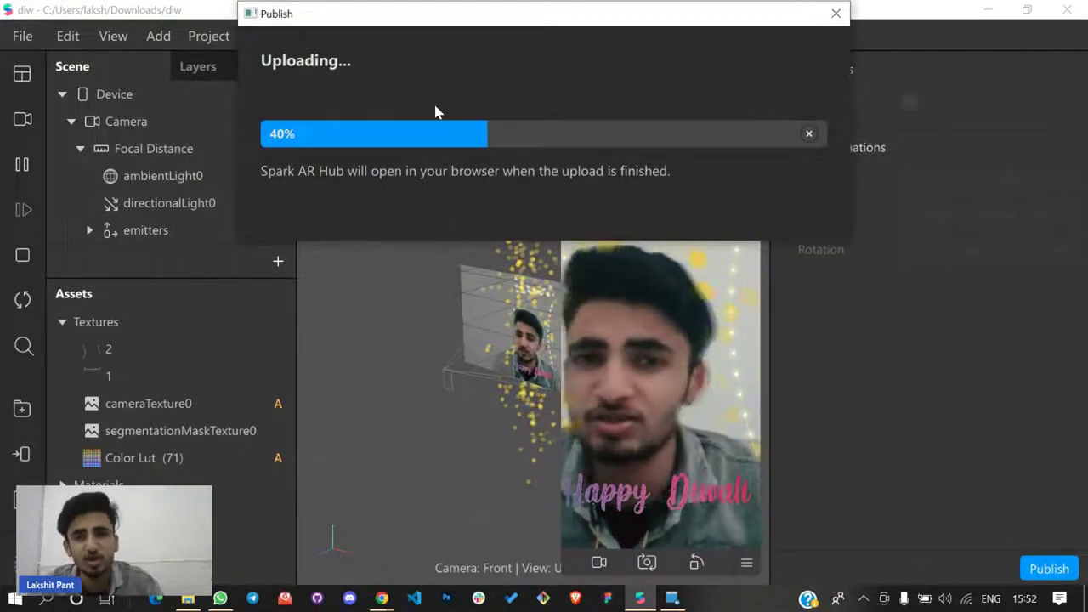
left_click_drag(469, 17, 1057, 333)
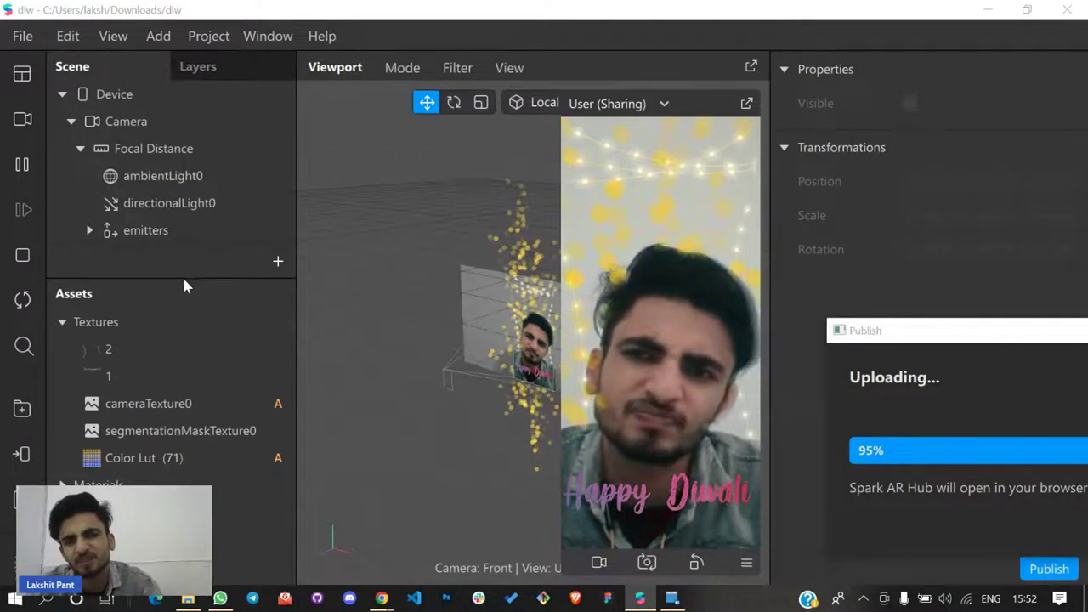
left_click_drag(859, 331, 762, 68)
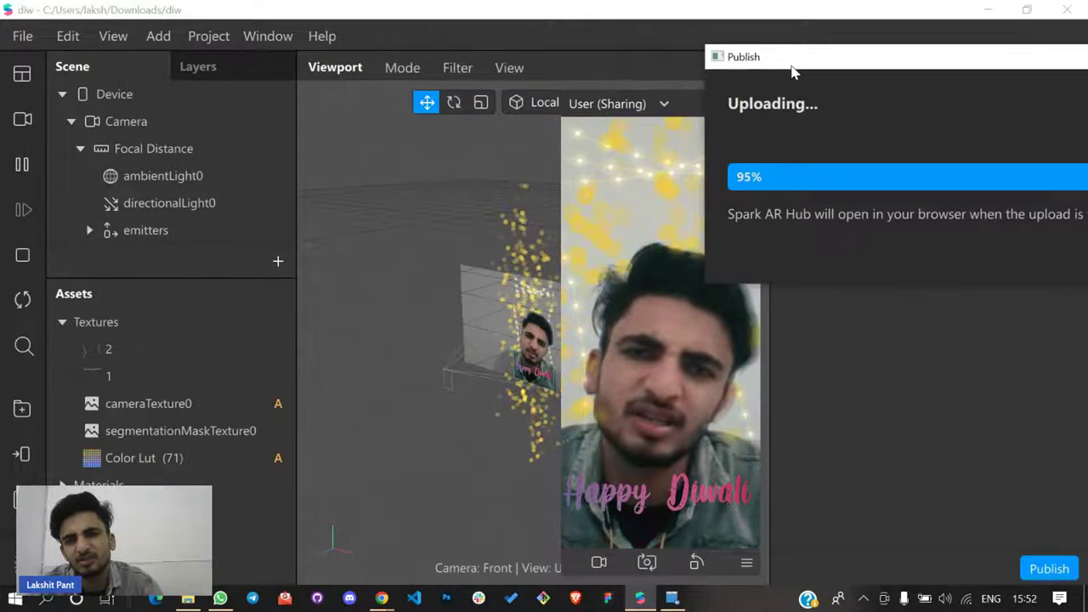
left_click_drag(813, 70, 117, 101)
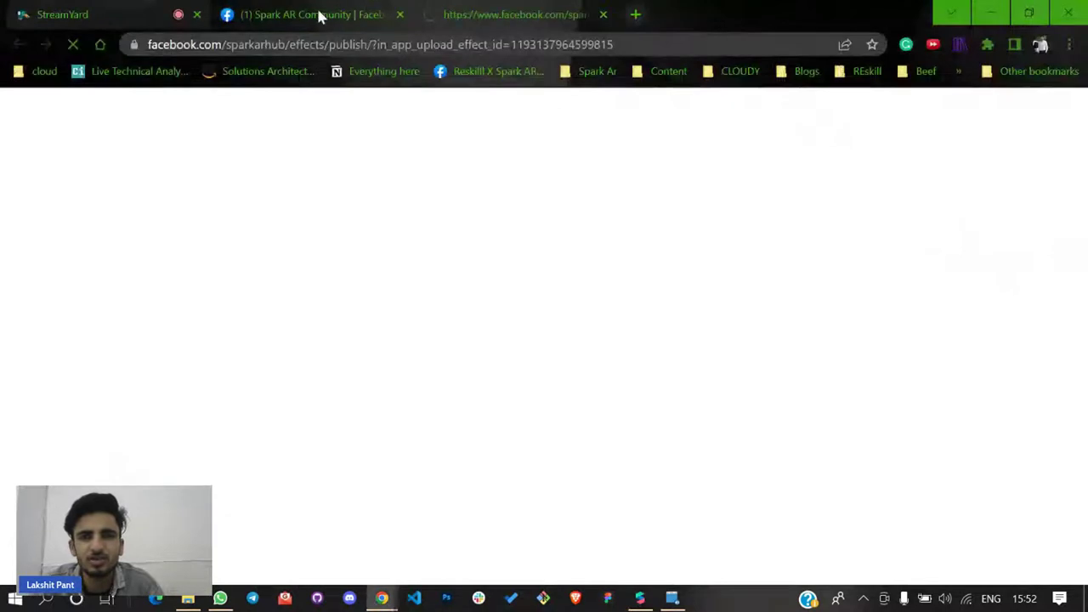
Check StreamYard in the browser, close the Spark AR Community page, and bring up the Spark AR Hub publishing form
left_click(182, 14)
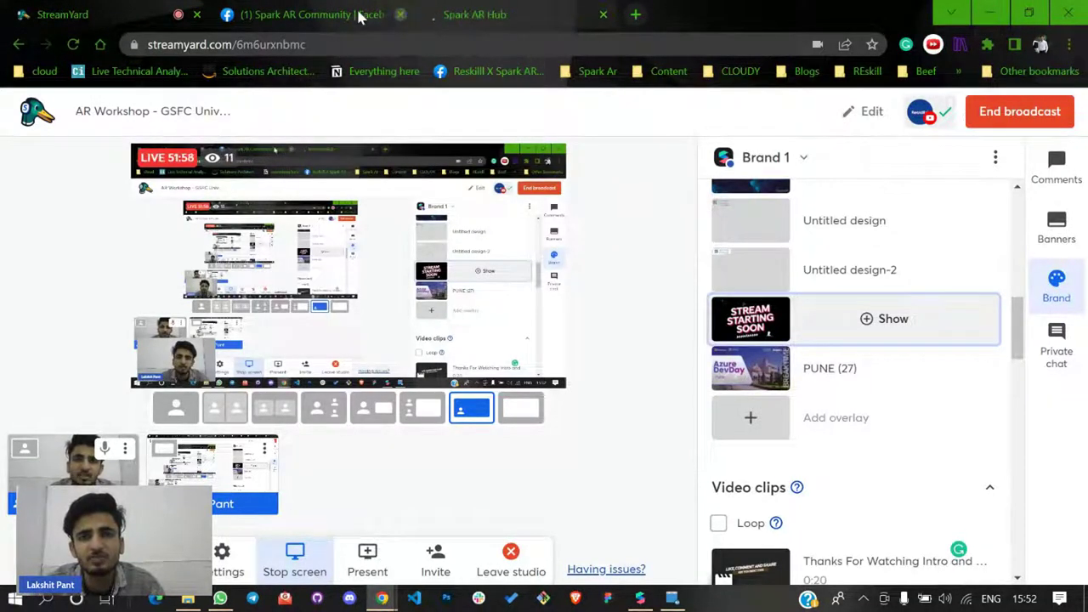
left_click(400, 14)
left_click(345, 19)
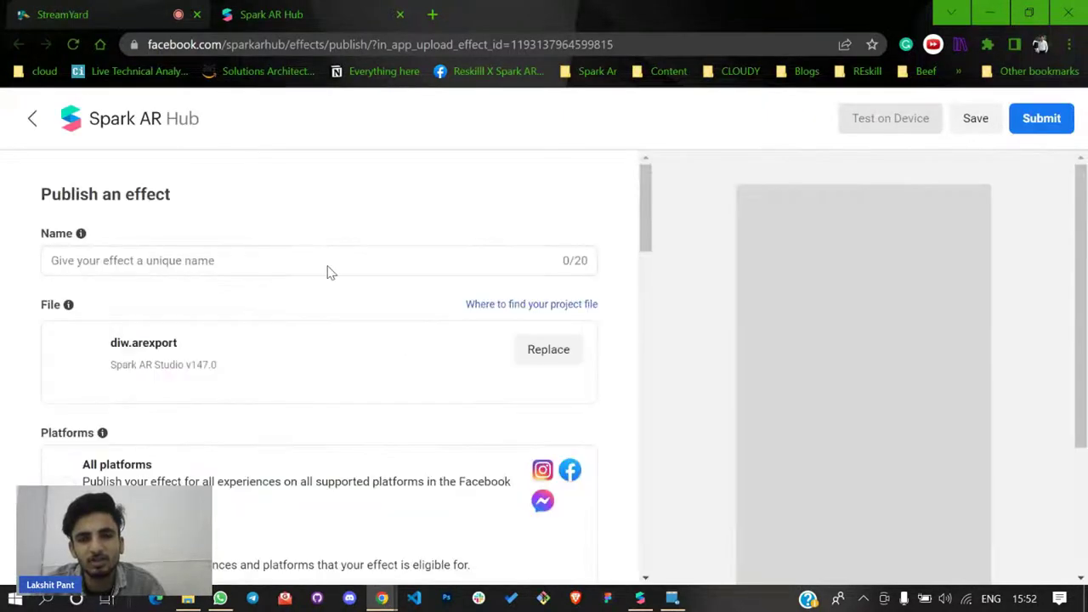
Name the effect "glory" and go through the sharing and video calling platforms, switching Instagram sharing off and on again
left_click(328, 263)
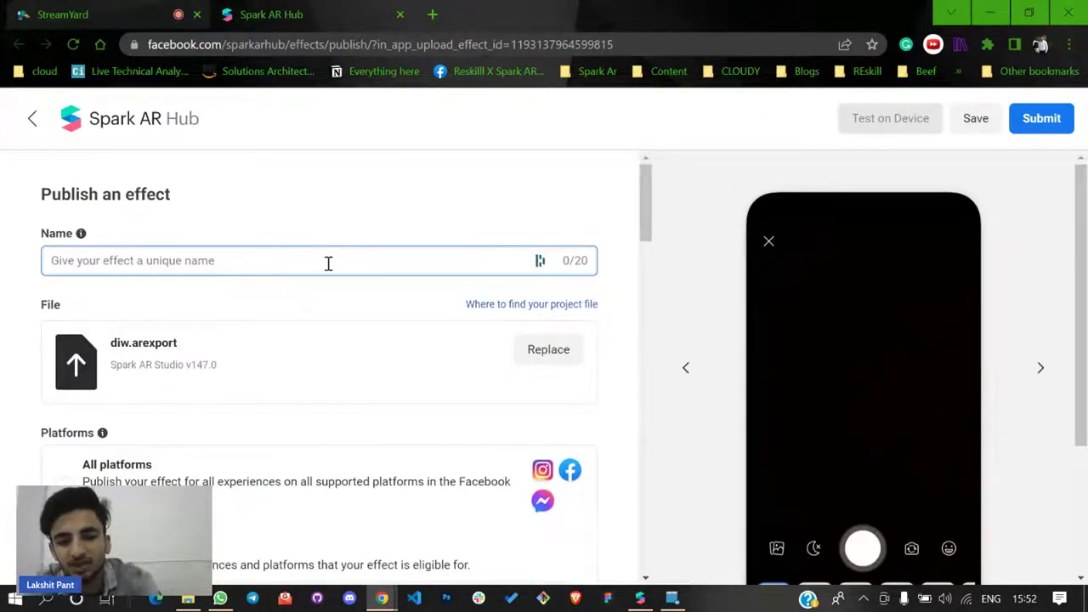
type("glory")
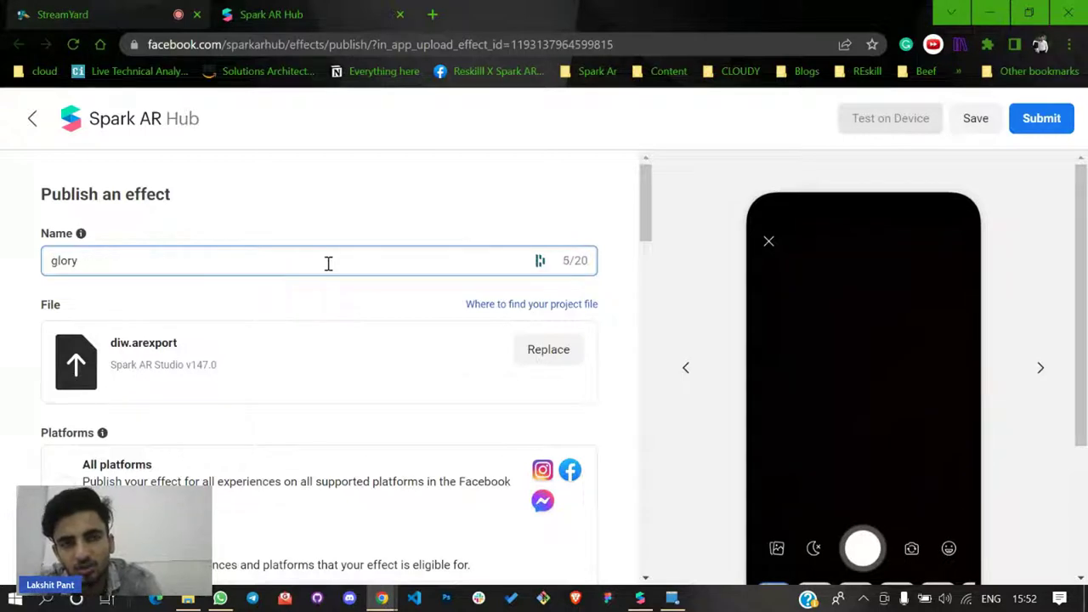
scroll(326, 266, "down", 2)
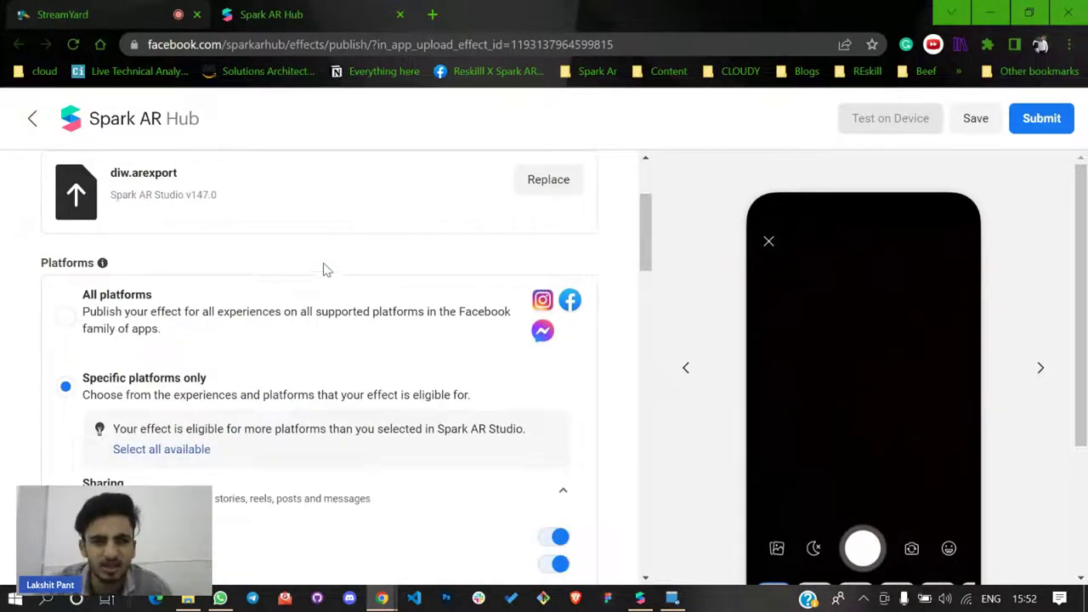
scroll(395, 412, "down", 1)
scroll(395, 412, "down", 1)
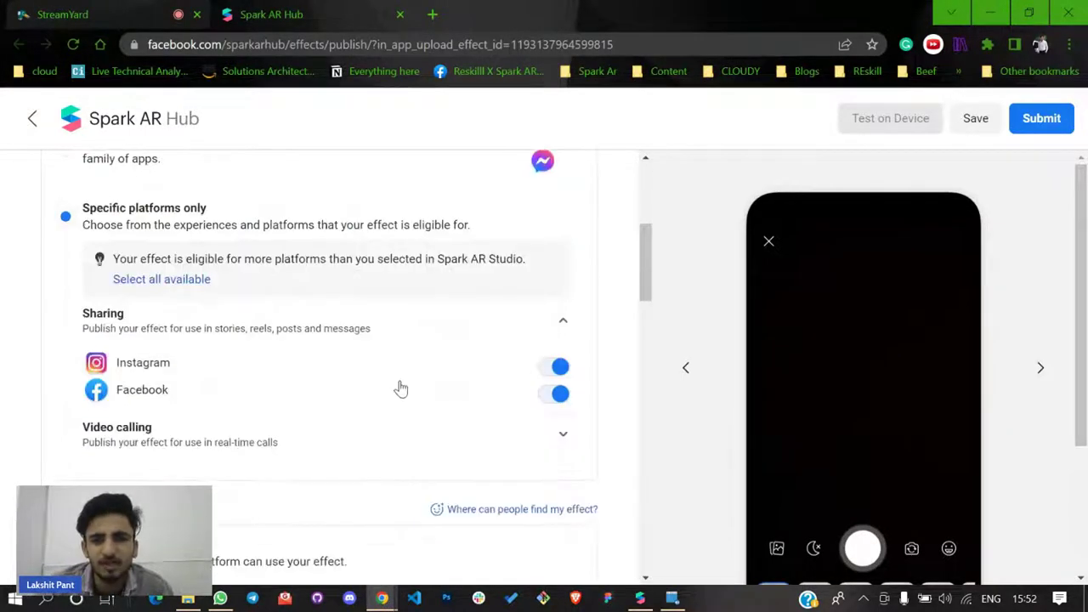
left_click(179, 437)
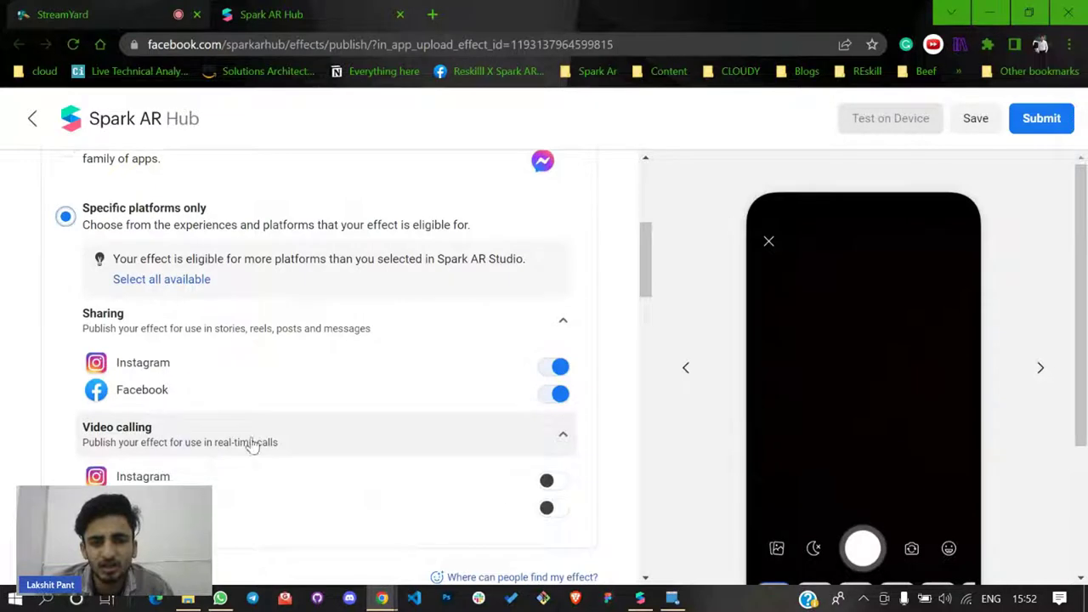
left_click(556, 368)
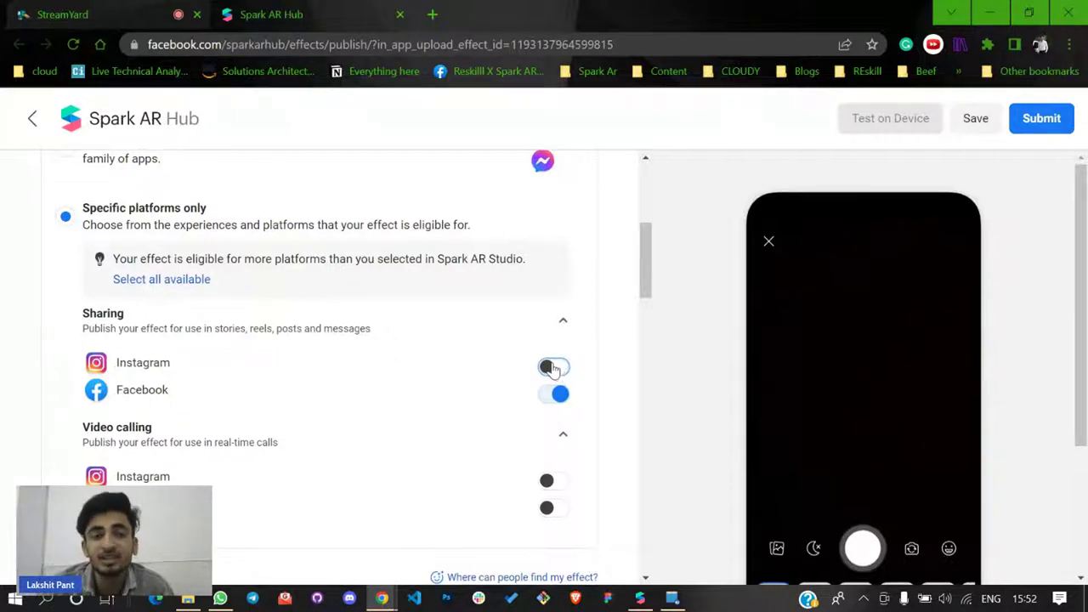
left_click(549, 368)
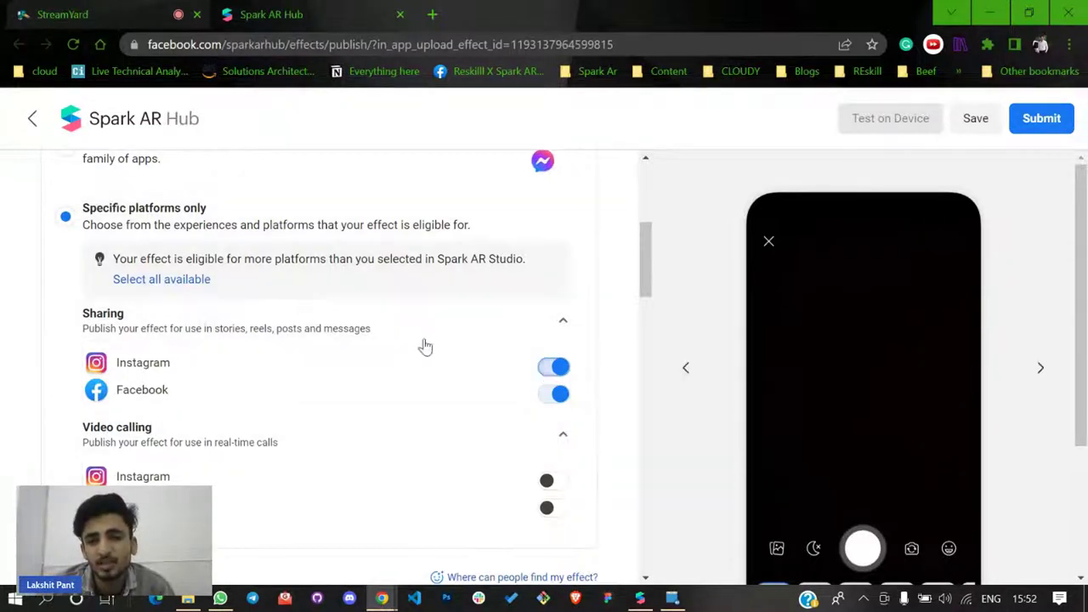
Examine the Publisher section of the form, highlighting the Instagram profile and the note on where it is shown
scroll(386, 338, "down", 7)
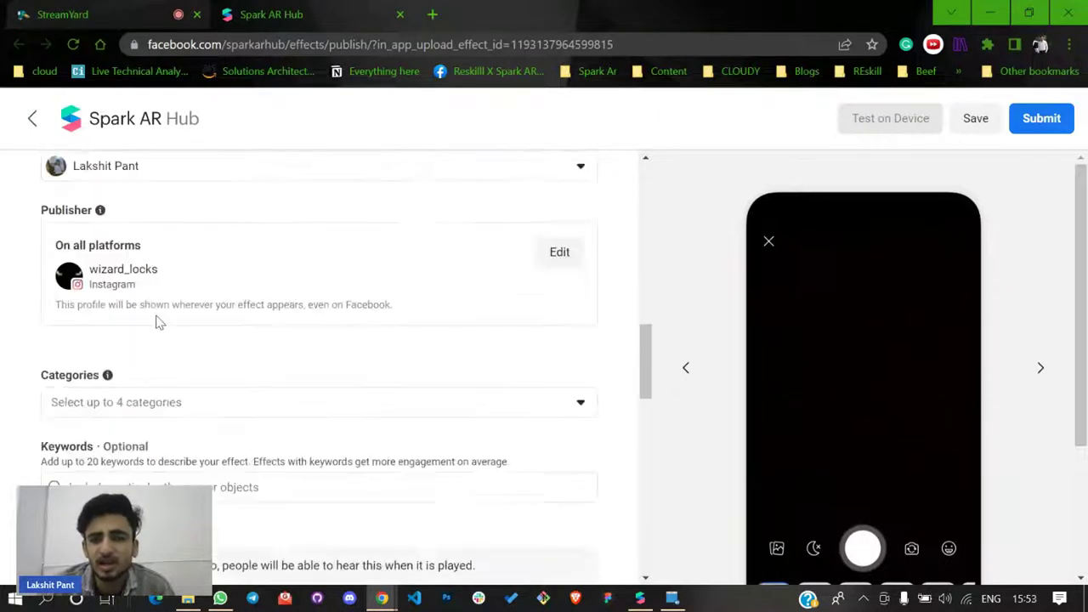
left_click_drag(141, 295, 79, 277)
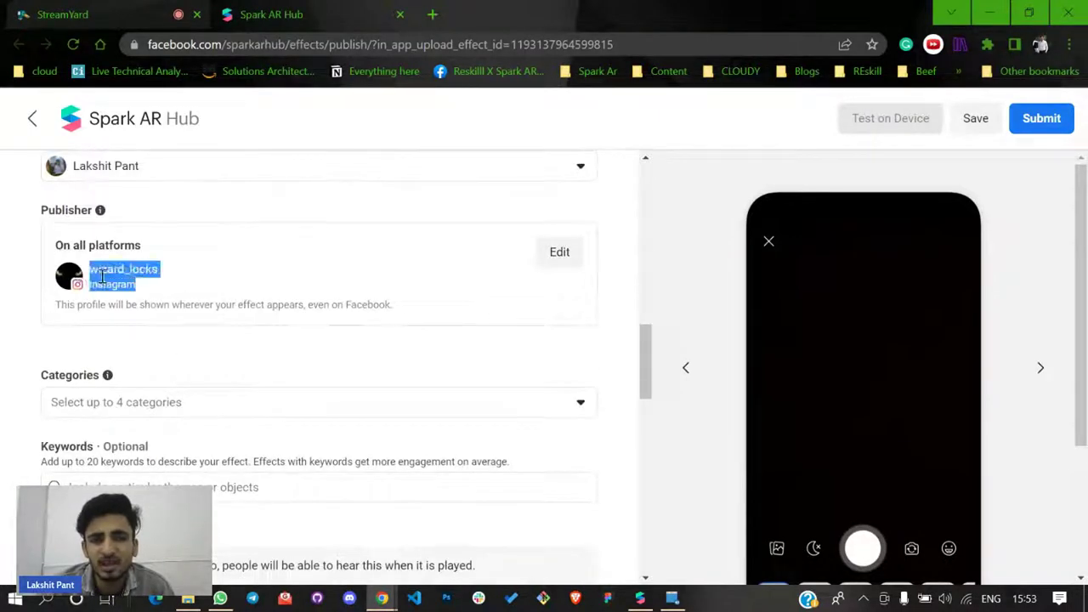
left_click(90, 279)
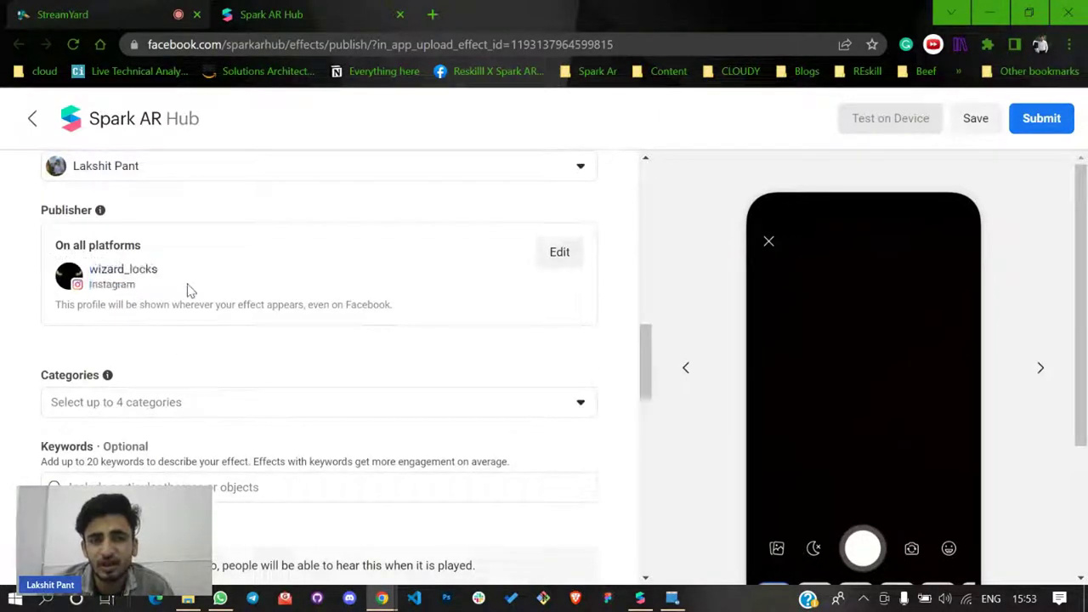
triple_click(138, 284)
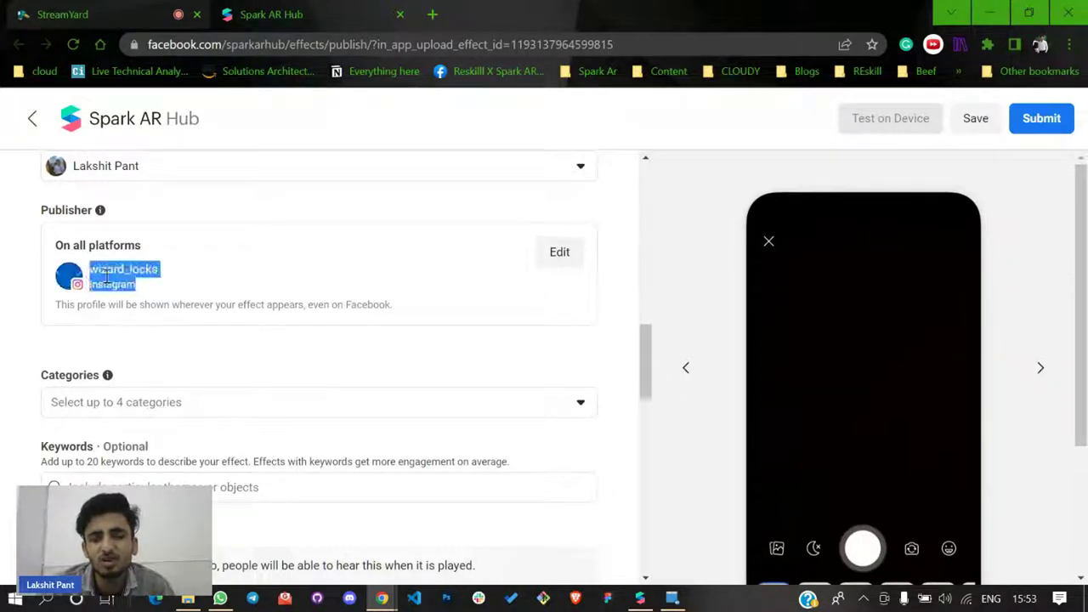
left_click_drag(170, 305, 56, 305)
triple_click(198, 304)
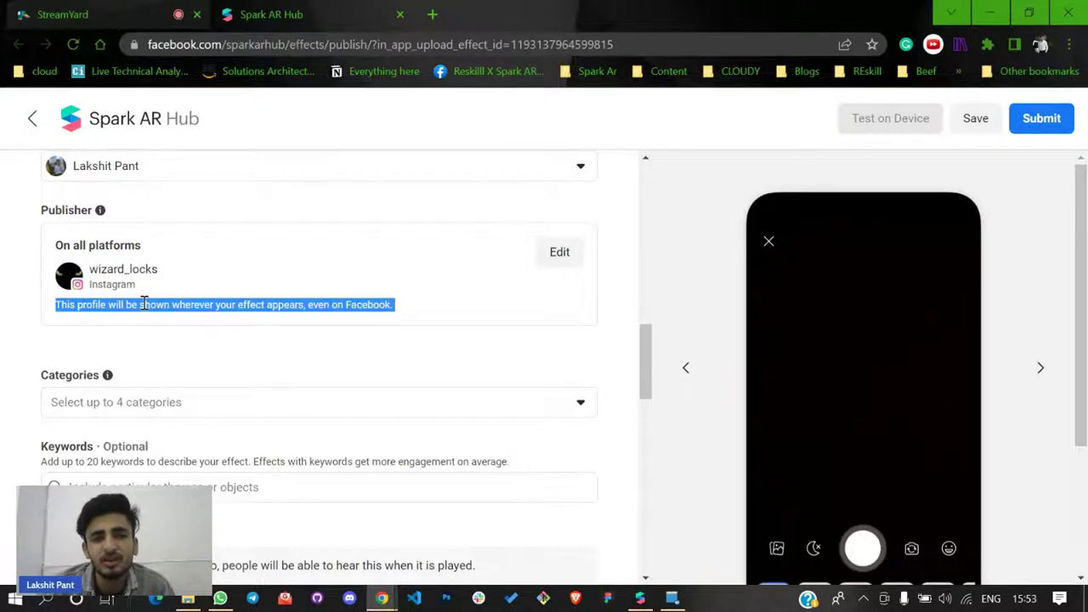
Select three categories for the effect, starting with Appearance
scroll(198, 302, "down", 1)
scroll(212, 315, "down", 1)
left_click(174, 314)
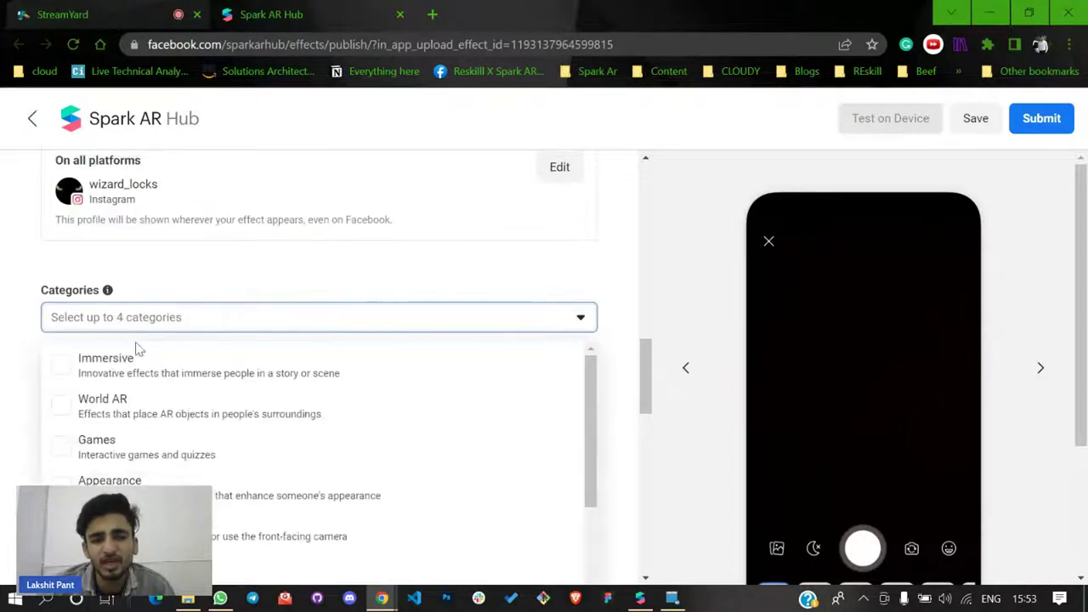
left_click(116, 486)
left_click(116, 527)
left_click(117, 566)
left_click(413, 389)
Look over the icon and collaborator options, then leave the publishing form without saving the changes
scroll(400, 381, "down", 8)
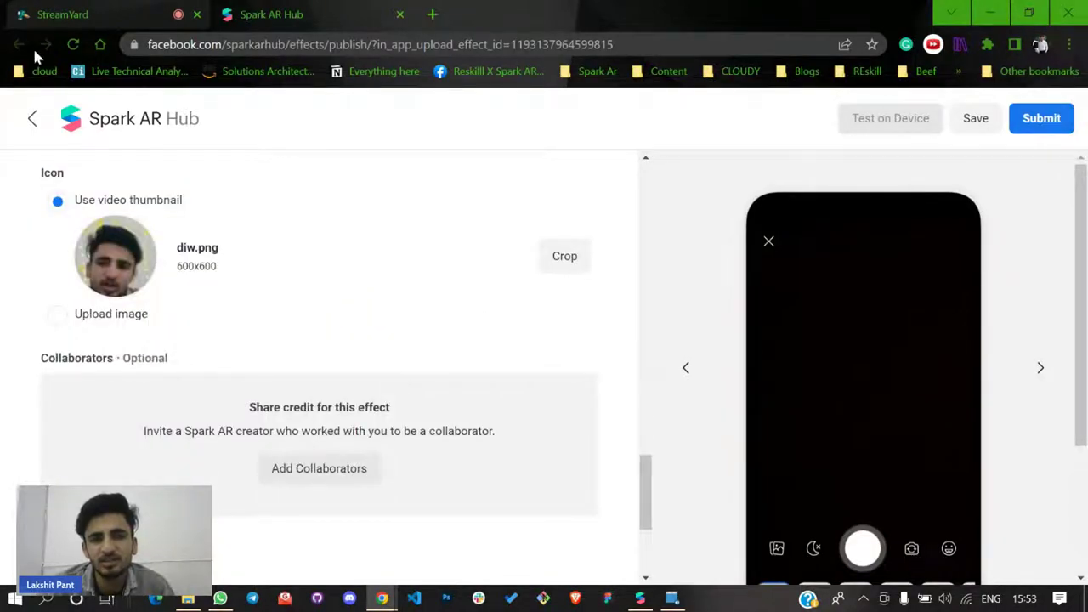
left_click(32, 118)
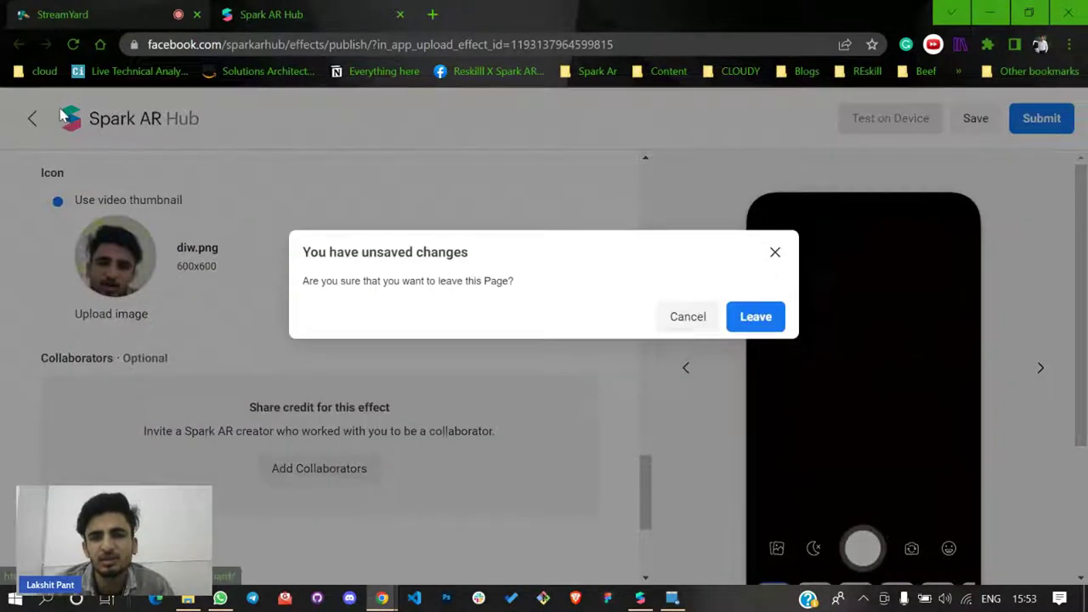
left_click(755, 317)
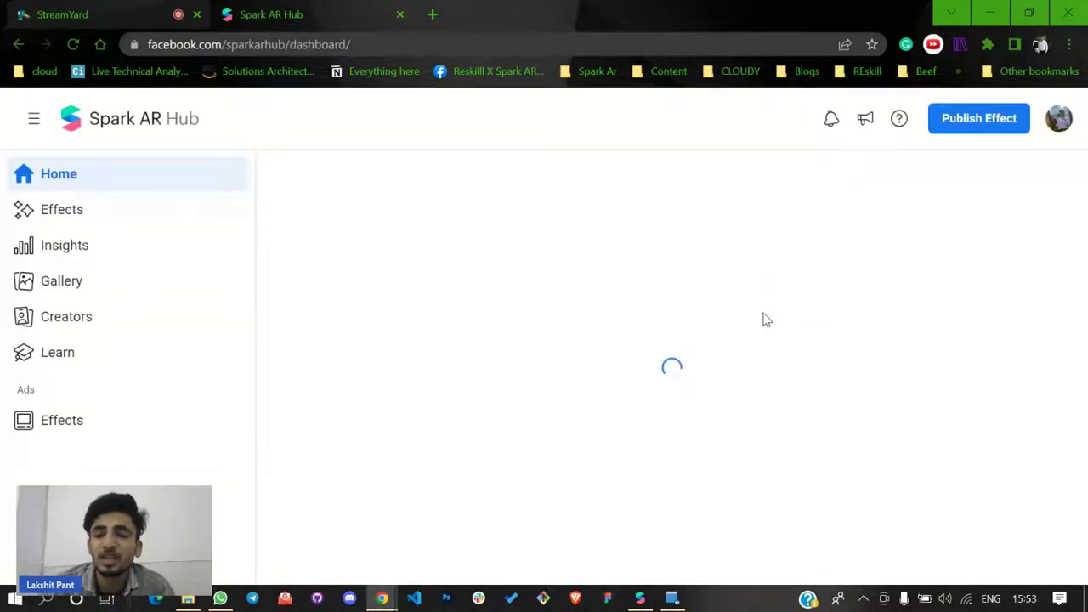
Look through the dashboard's performance figures and the list of published effects
scroll(655, 287, "down", 3)
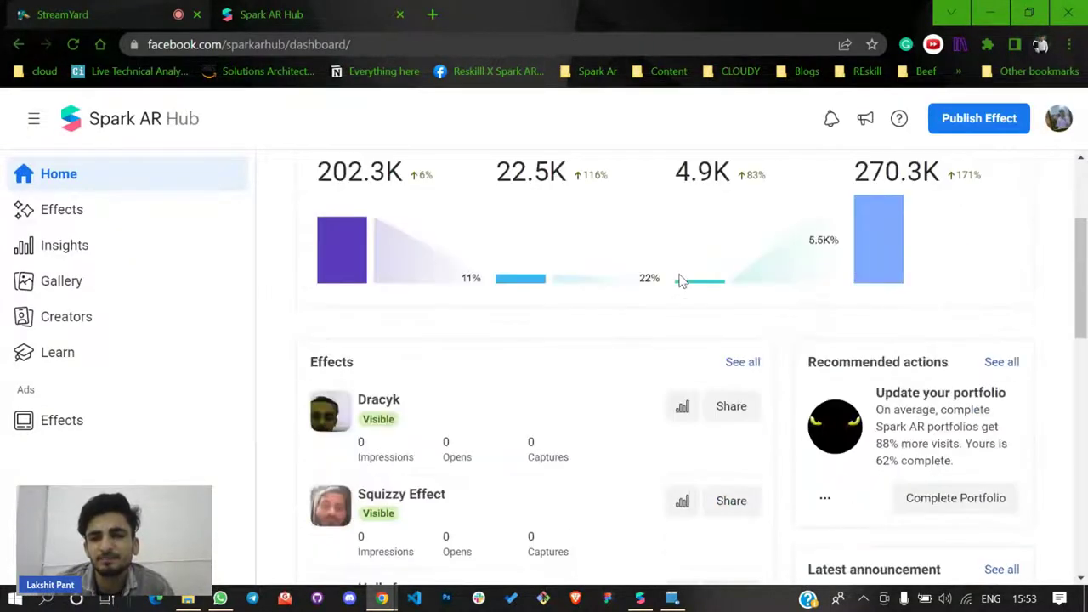
scroll(668, 335, "down", 3)
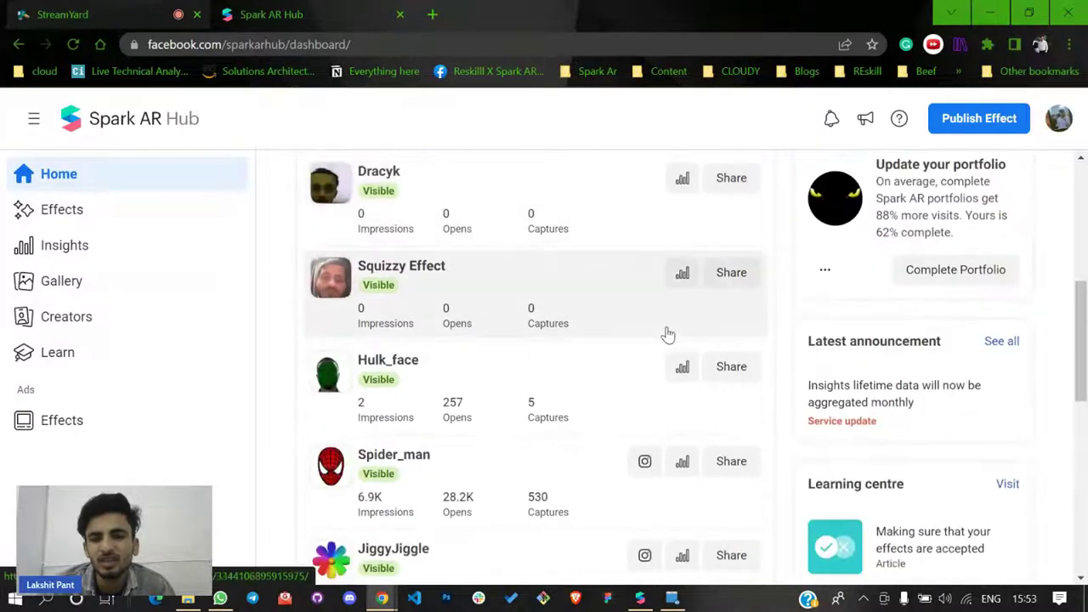
scroll(668, 335, "up", 5)
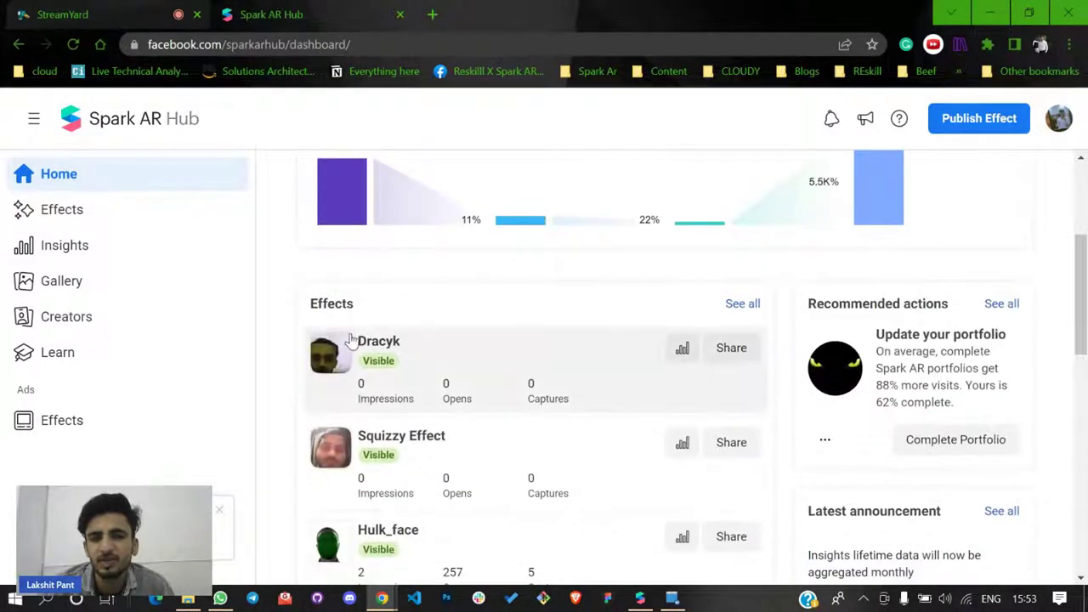
Open the Dracyk effect's overview and examine its quick insights and phone preview, checking StreamYard in between
left_click(402, 343)
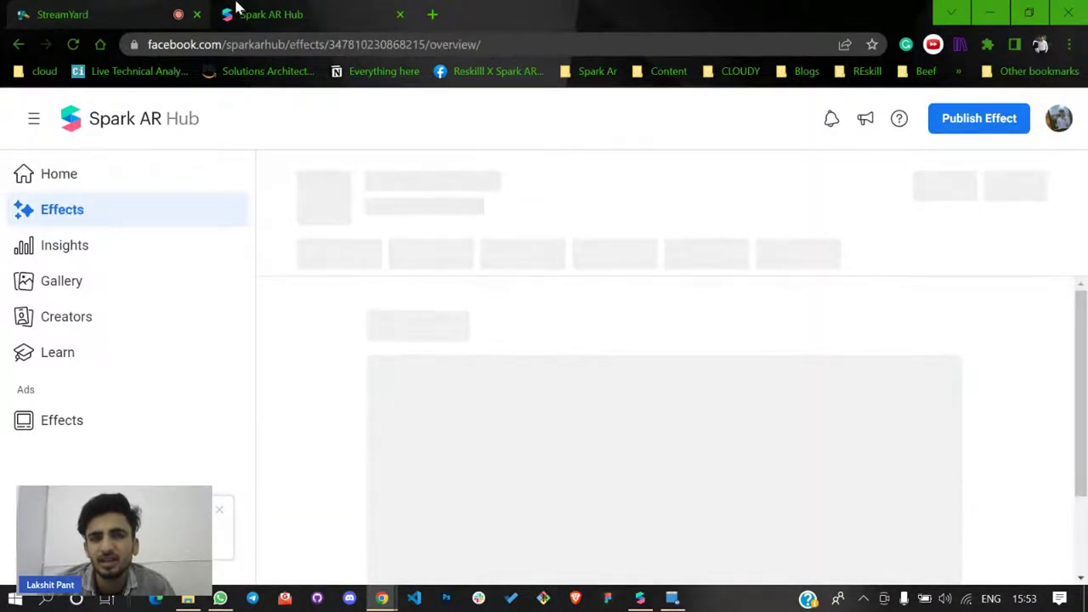
left_click(182, 11)
left_click(395, 10)
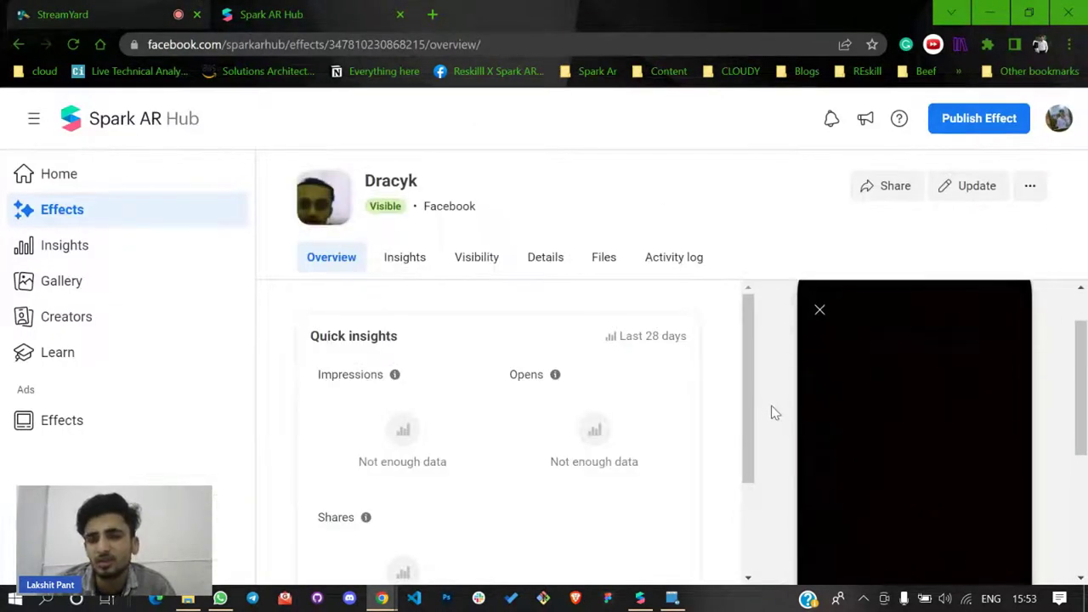
scroll(607, 400, "down", 1)
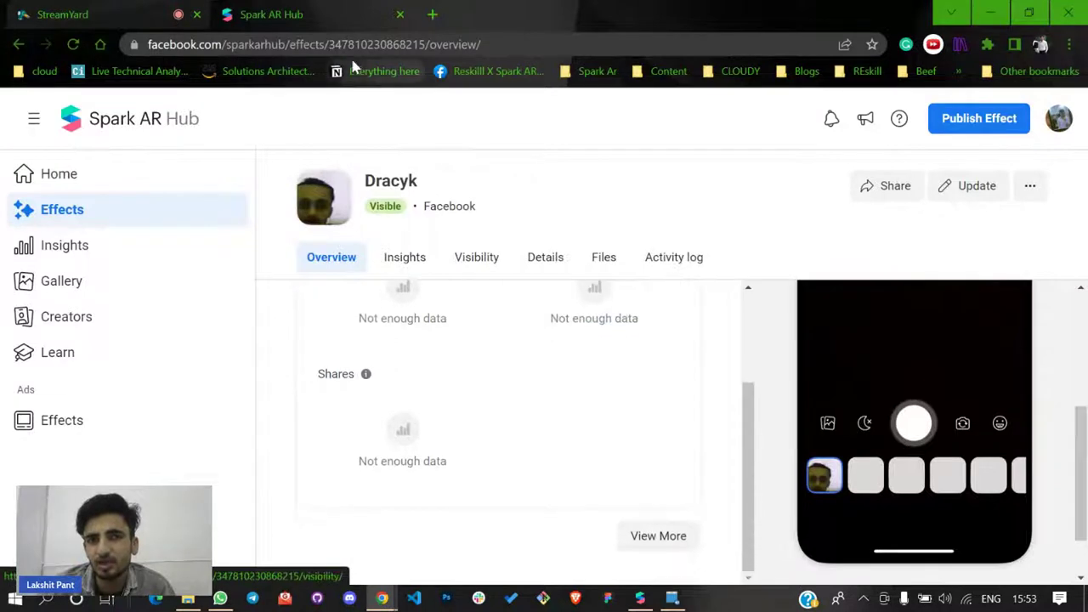
From the StreamYard studio, bring up the Chrome profile chooser and open a new tab in the presenter's personal profile
left_click(64, 14)
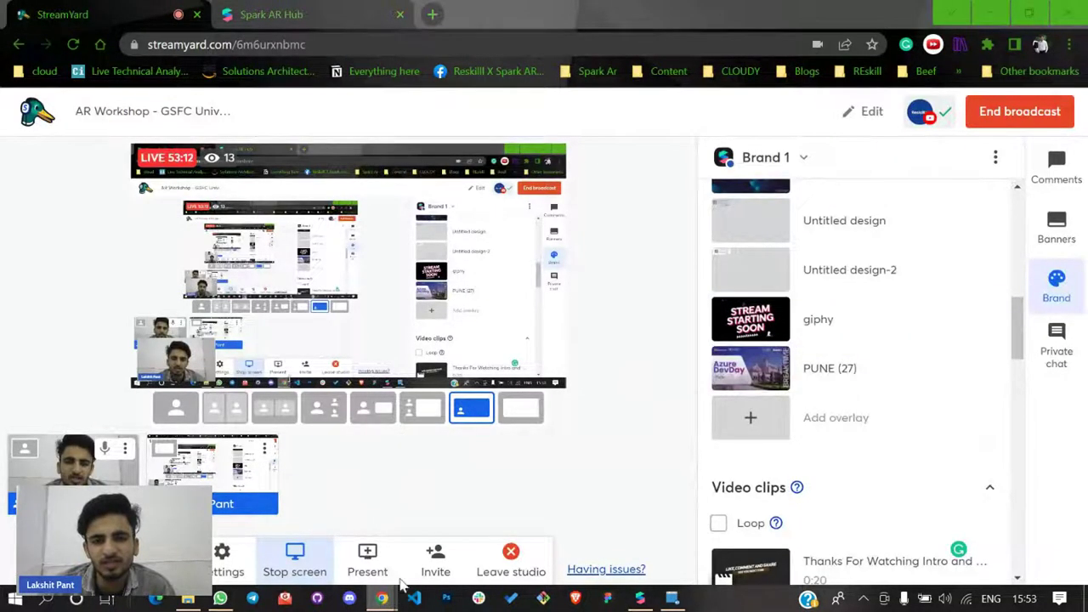
right_click(382, 598)
left_click(374, 512)
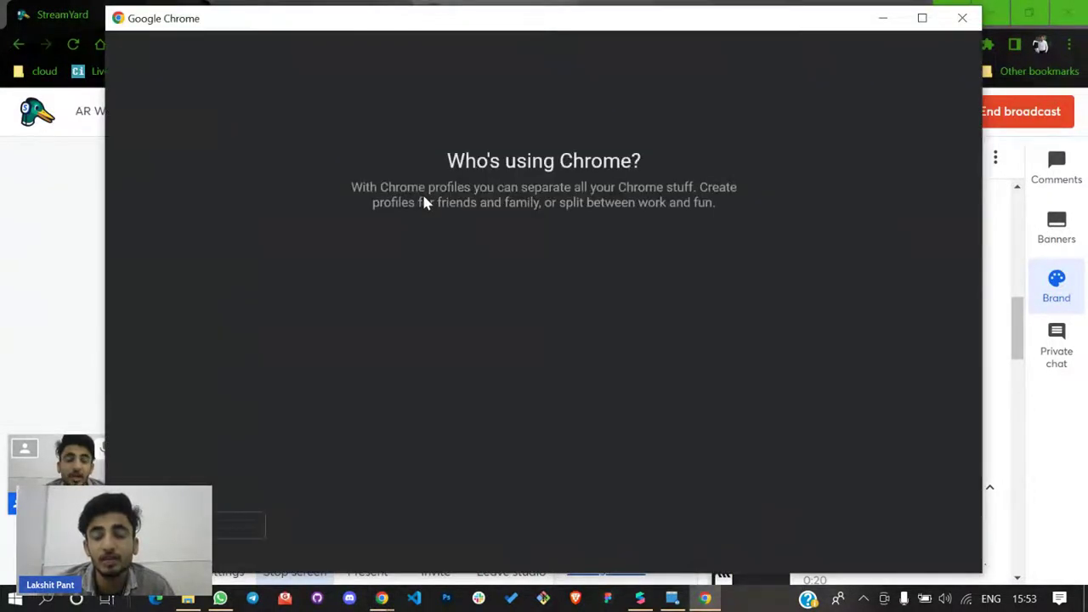
scroll(583, 328, "down", 3)
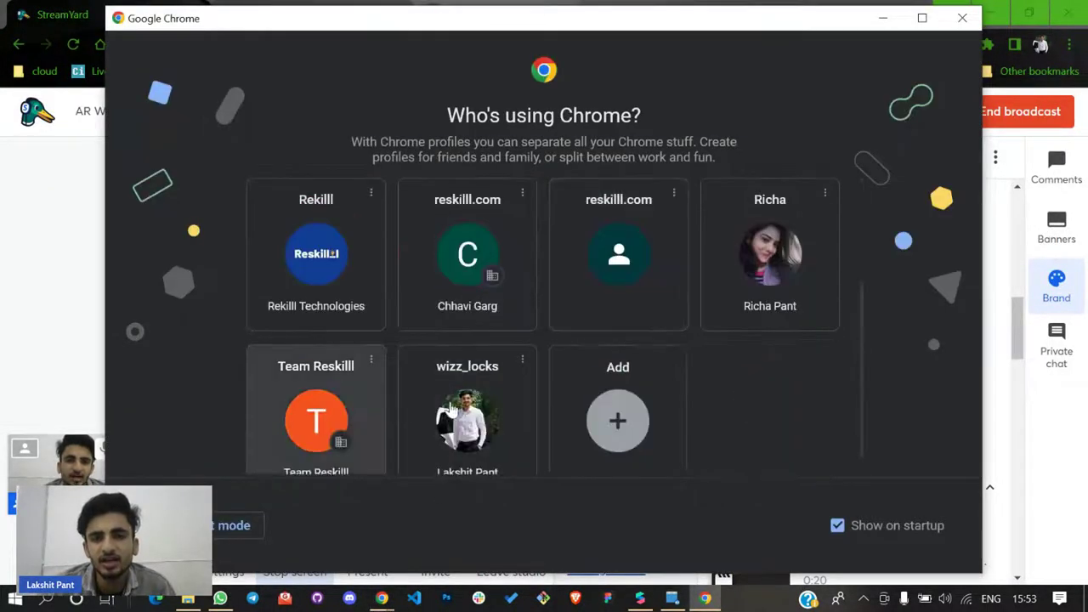
left_click(456, 412)
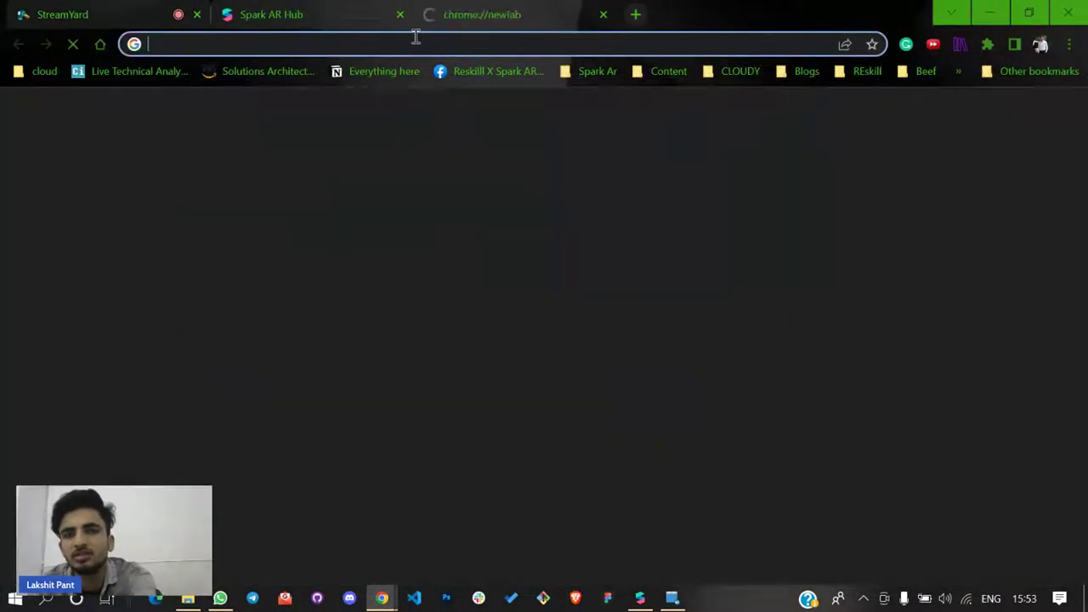
Open the presenter's LinkedIn profile, copy its address and enter the link as a comment in the StreamYard broadcast
type("l")
left_click(457, 179)
left_click(464, 46)
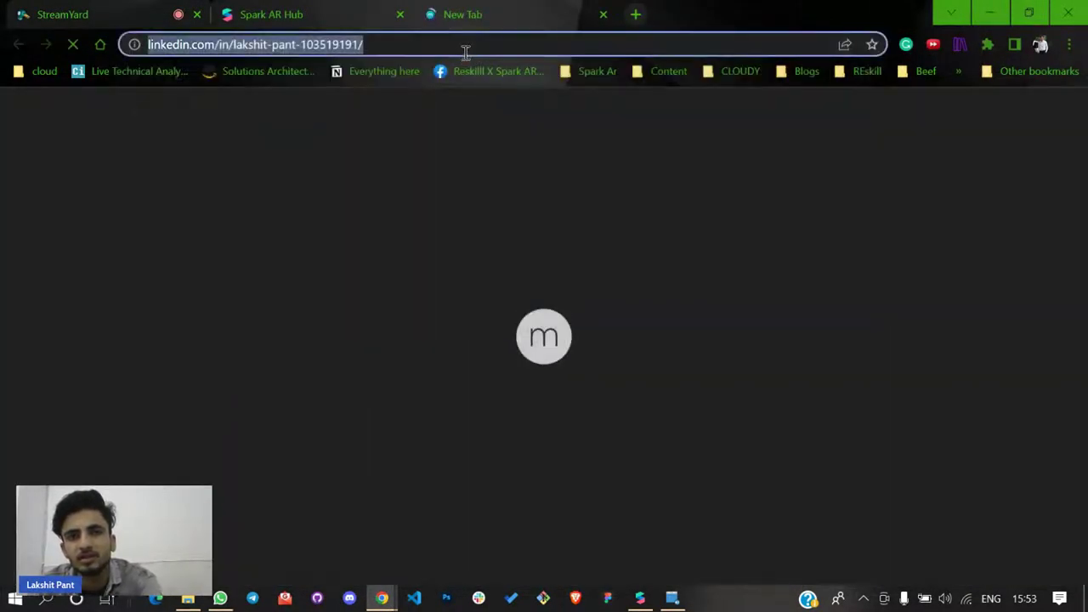
left_click(156, 7)
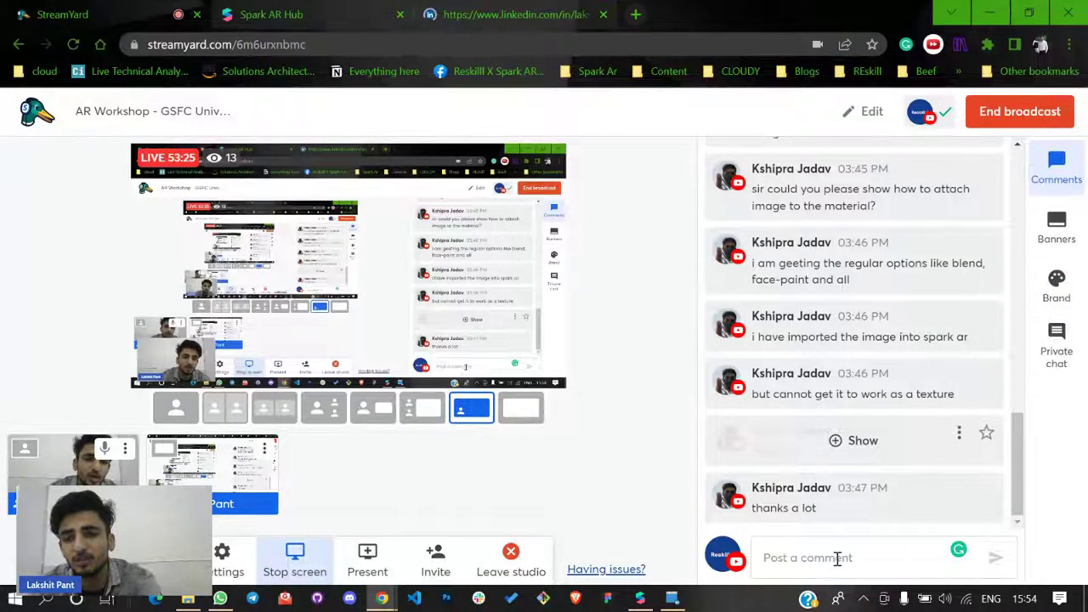
left_click(838, 559)
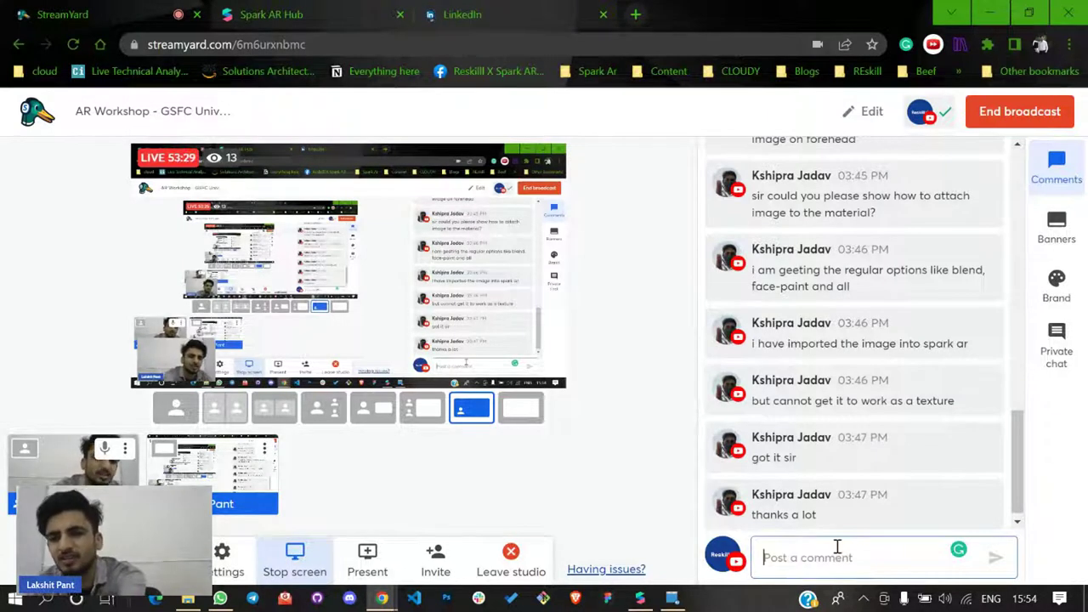
type("https://www.linkedin.com/in/lakshit-pant-103519191/")
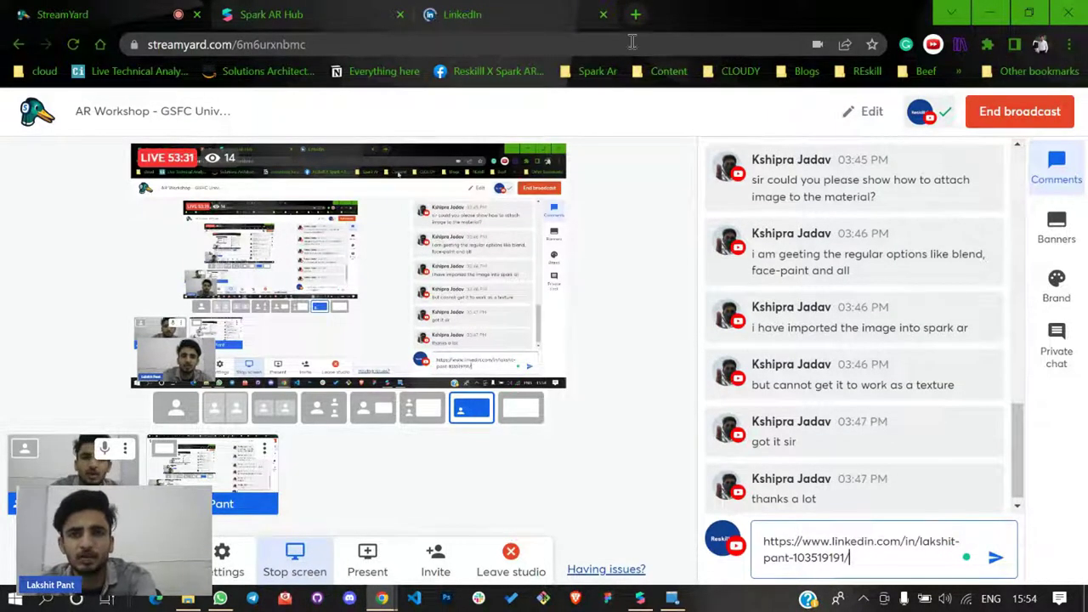
Look up the presenter's Twitter profile address in the LinkedIn tab's address field, copy it and clear the field
left_click(372, 44)
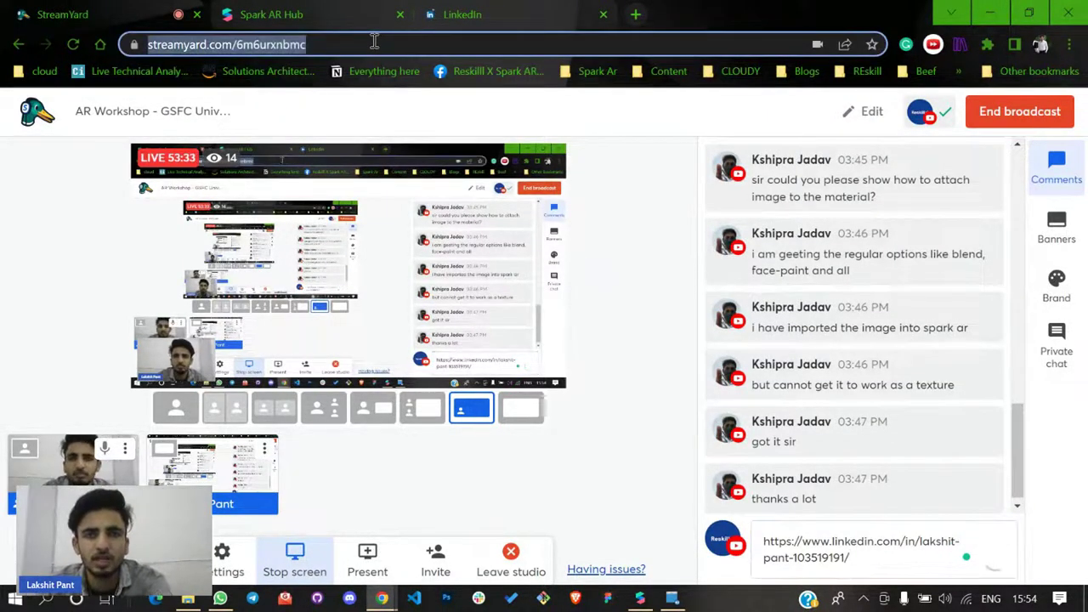
left_click(465, 11)
type("twitter.com/login?lang=en")
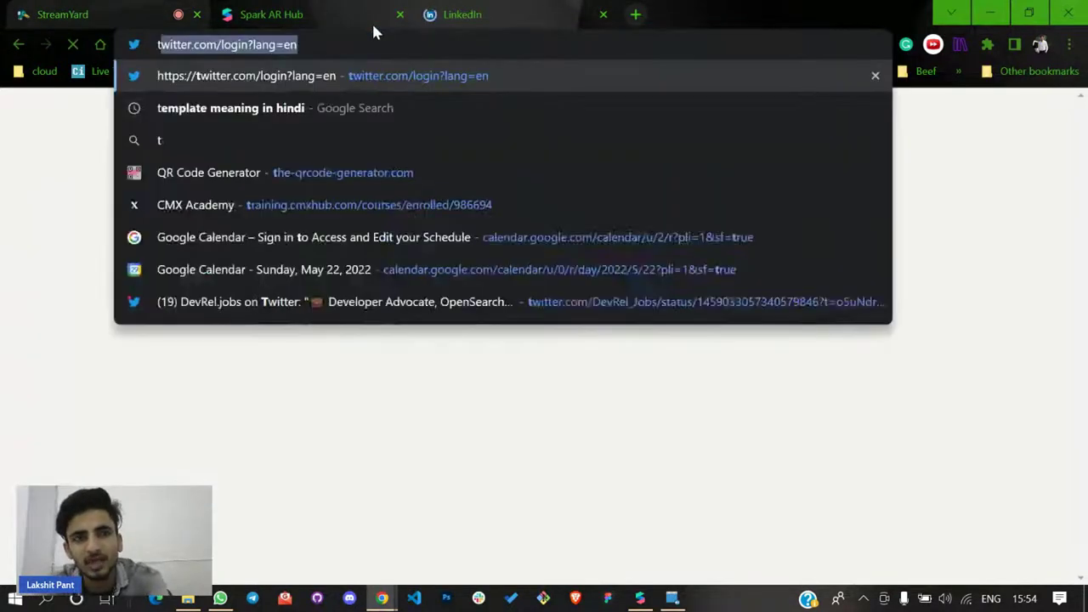
key("End")
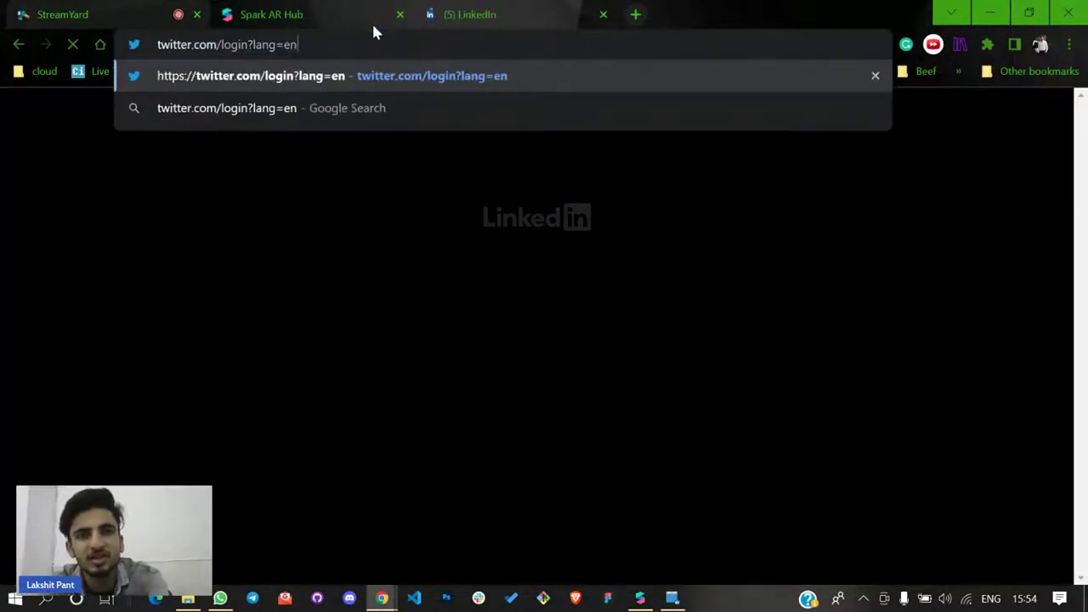
key("BackSpace")
key("BackSpace")
key("BackSpace")
key("BackSpace")
key("BackSpace")
key("BackSpace")
key("BackSpace")
key("BackSpace")
key("BackSpace")
key("BackSpace")
key("BackSpace")
key("BackSpace")
key("BackSpace")
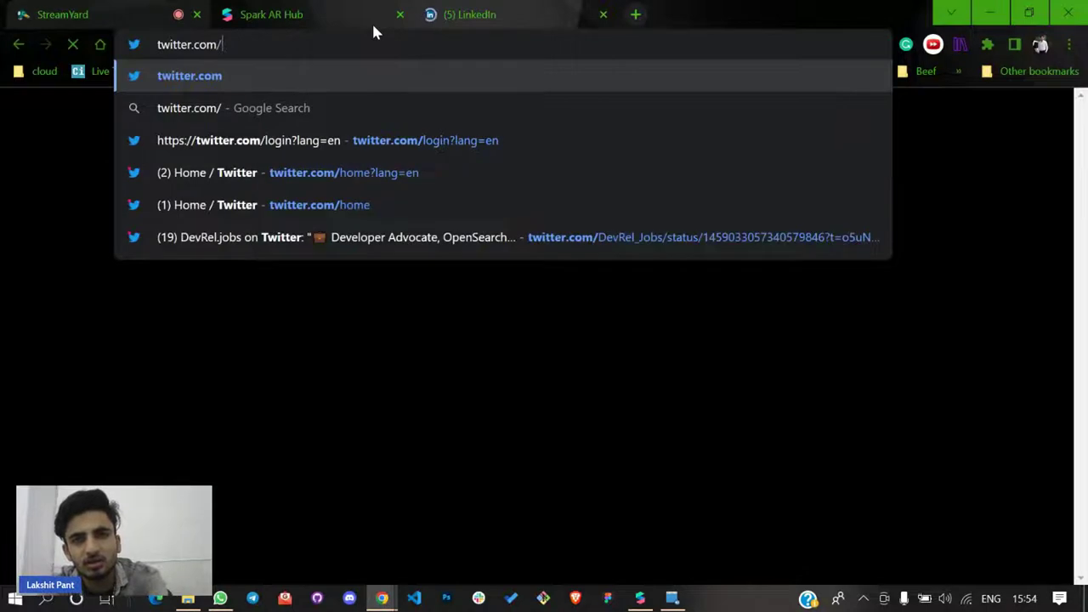
type("w")
key("Down")
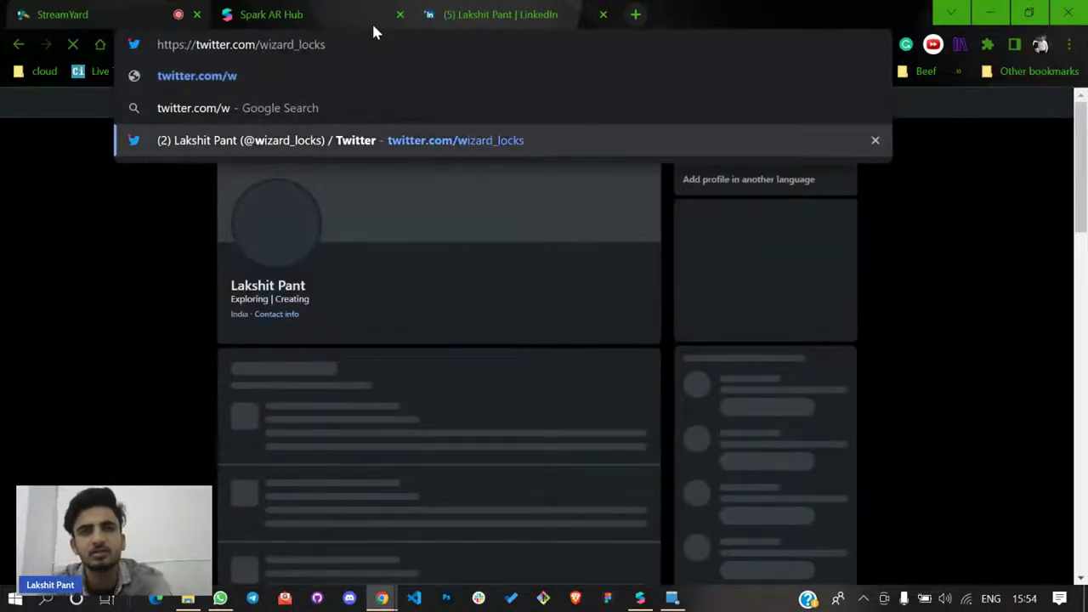
key("ctrl+a")
key("ctrl+c")
key("BackSpace")
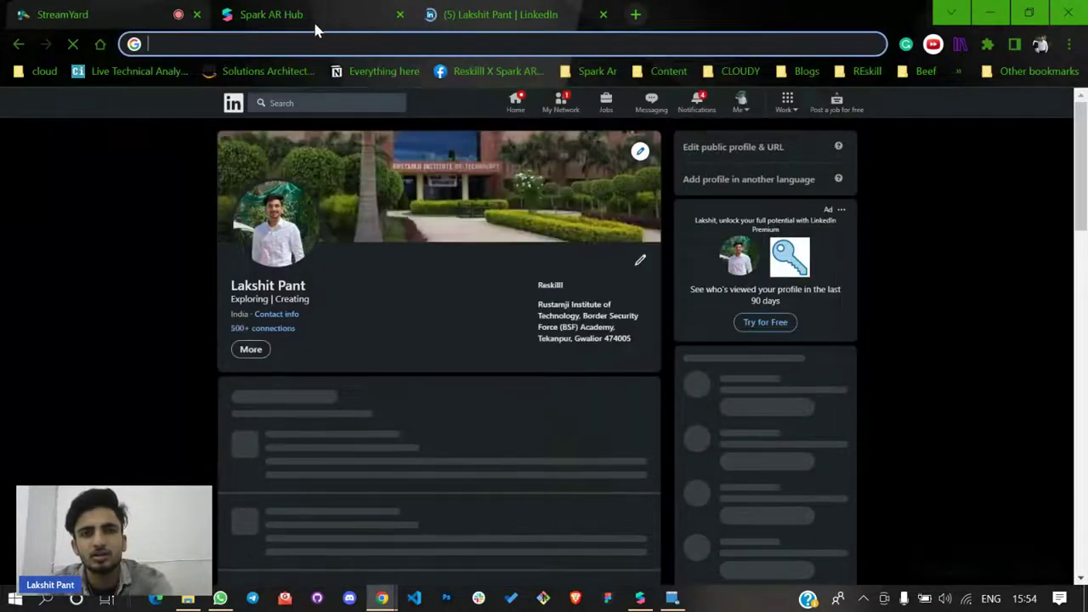
Post the copied Twitter profile link as a comment in the StreamYard broadcast
left_click(165, 10)
left_click(830, 558)
key("ctrl+v")
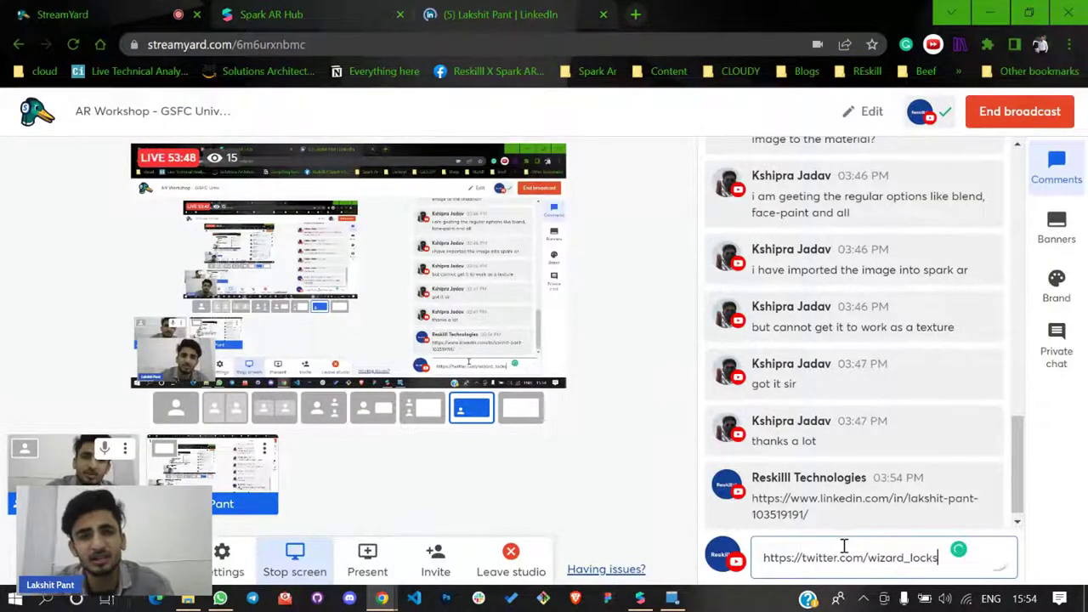
key("Return")
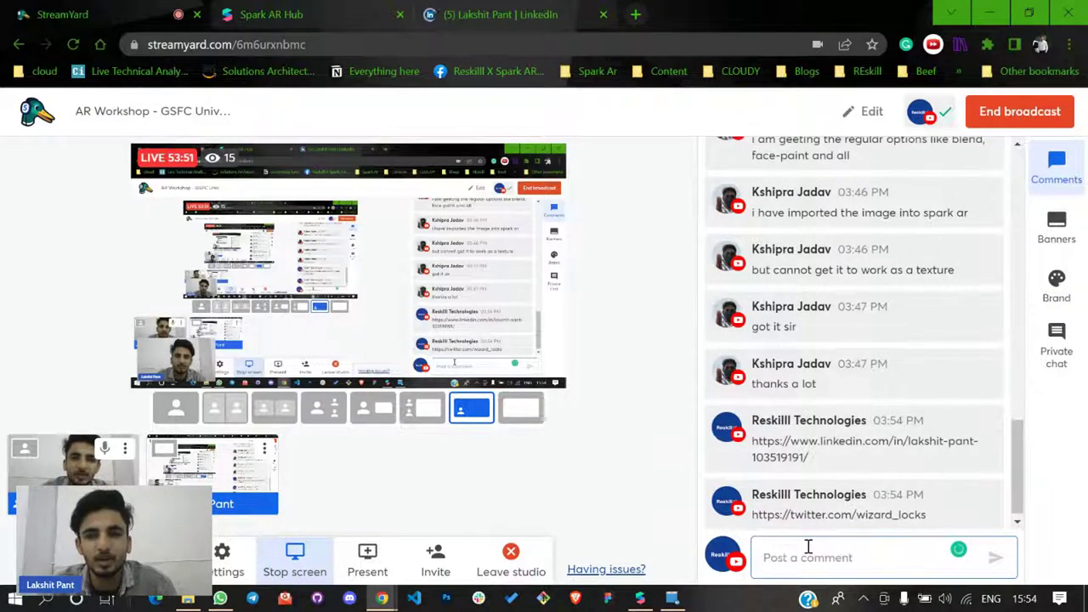
Open a new Chrome window under the presenter's work profile and load its Gmail inbox
left_click(478, 10)
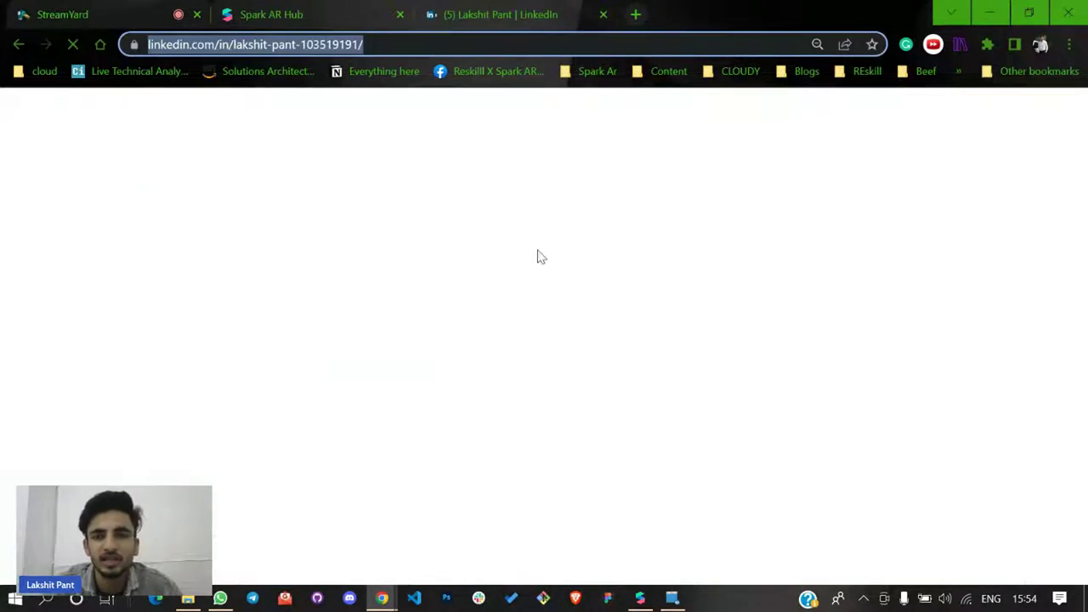
left_click(391, 597)
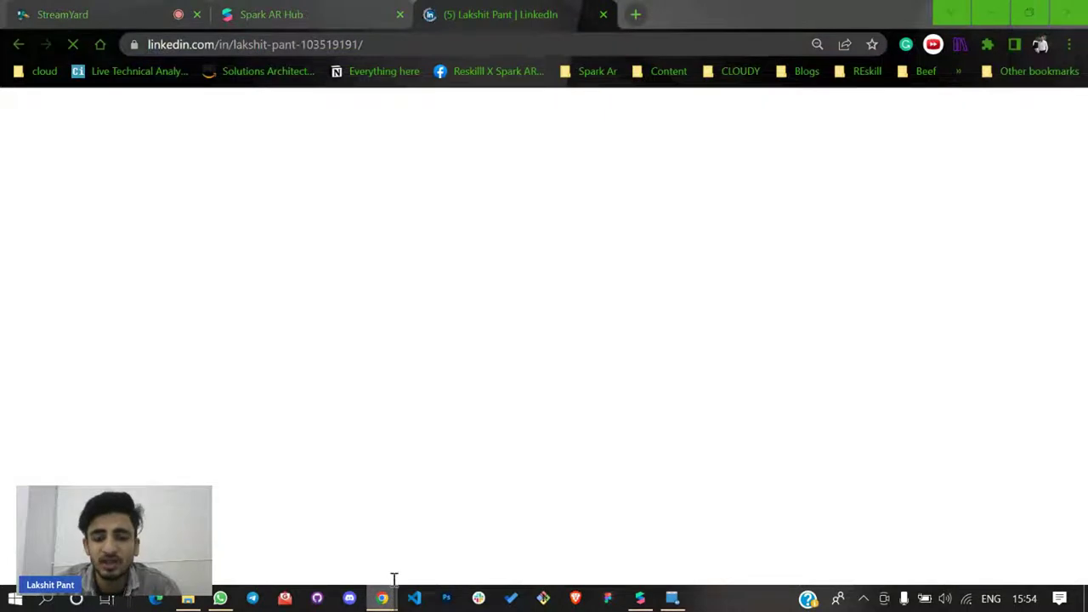
right_click(391, 595)
left_click(372, 507)
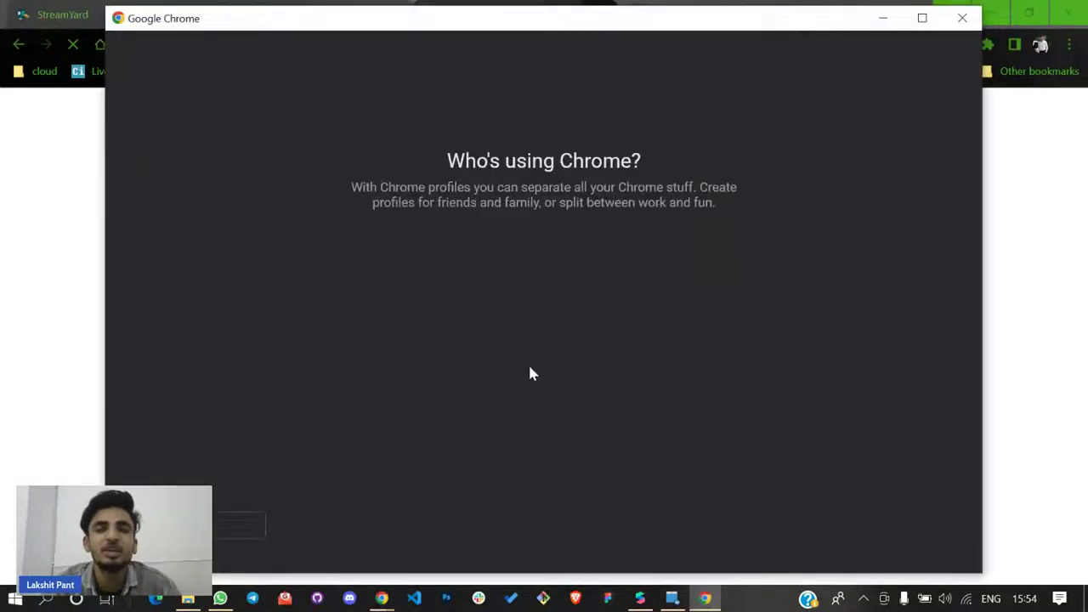
scroll(298, 396, "down", 2)
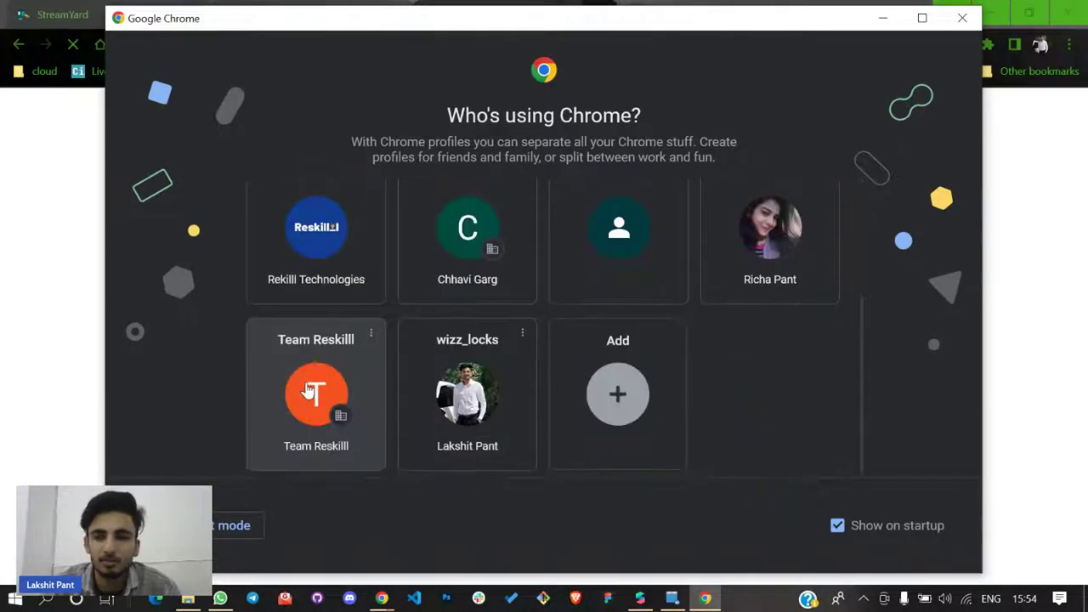
scroll(719, 227, "up", 2)
left_click(736, 230)
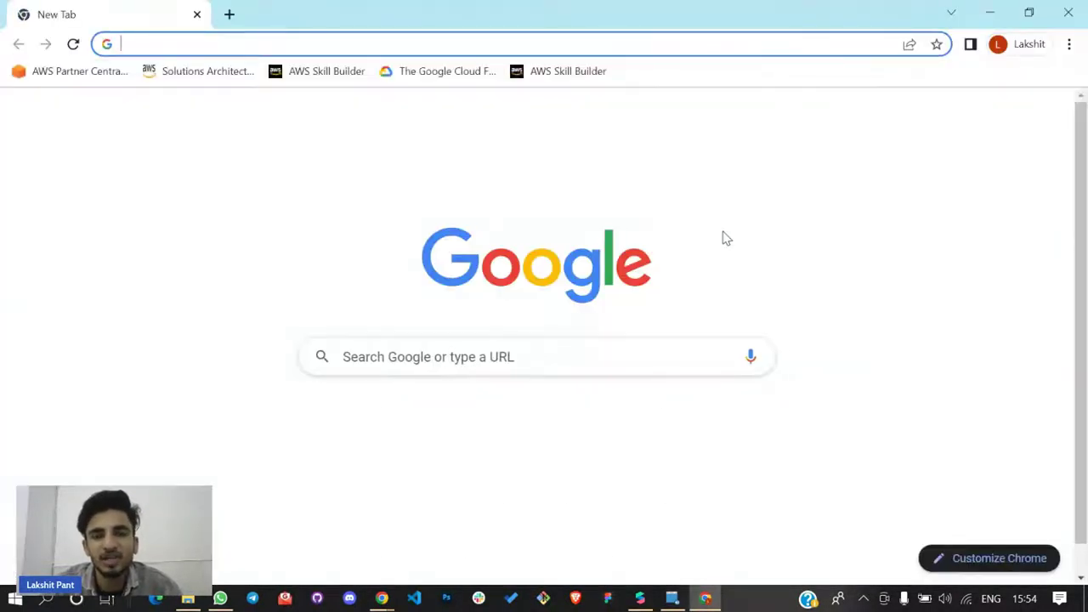
left_click(425, 510)
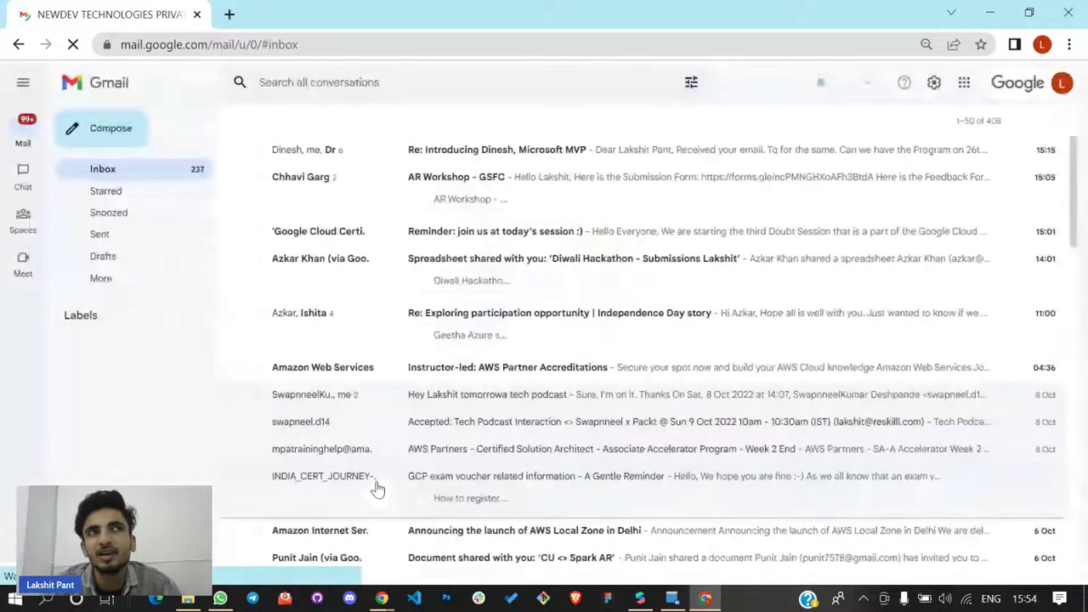
Open the "AR Workshop - GSFC" email and copy the lines with the Submission Form and Feedback Form links
left_click(552, 180)
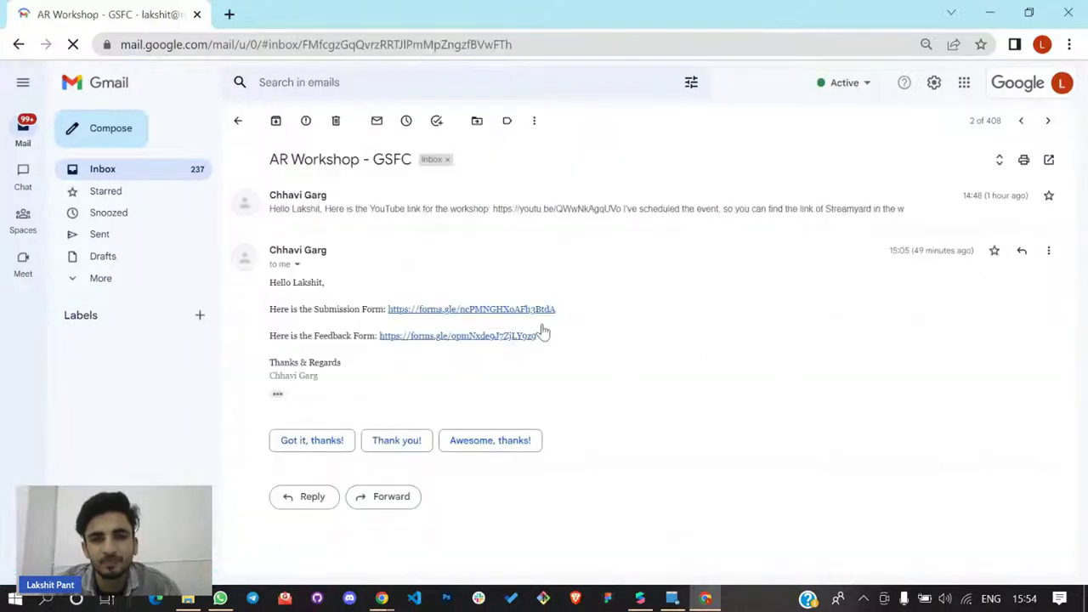
left_click_drag(524, 308, 270, 282)
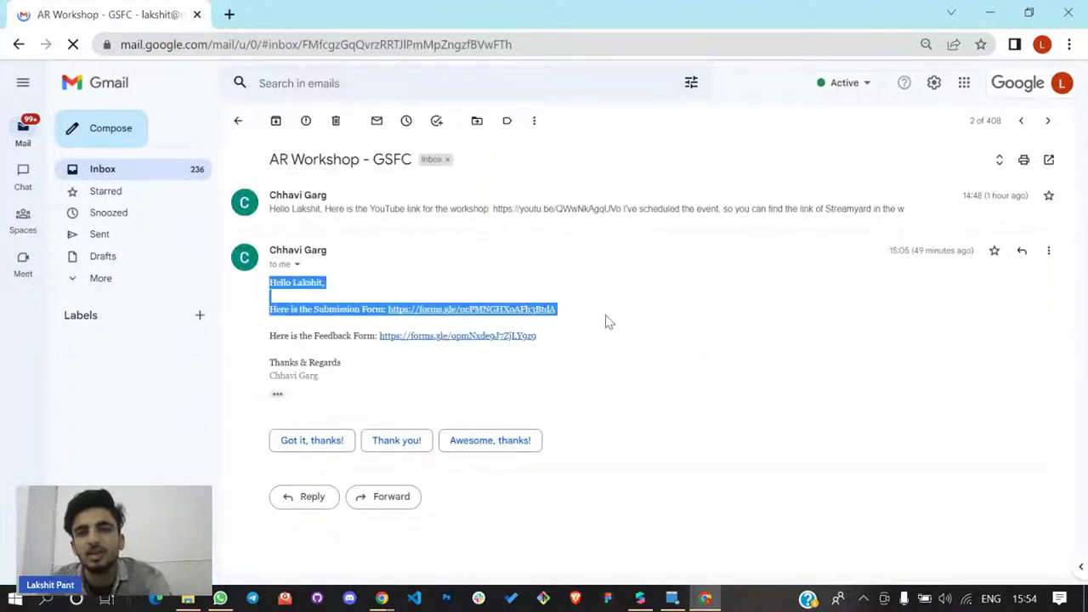
left_click(597, 351)
left_click_drag(554, 346, 281, 331)
left_click_drag(271, 282, 286, 335)
left_click(491, 389)
left_click_drag(542, 347, 269, 311)
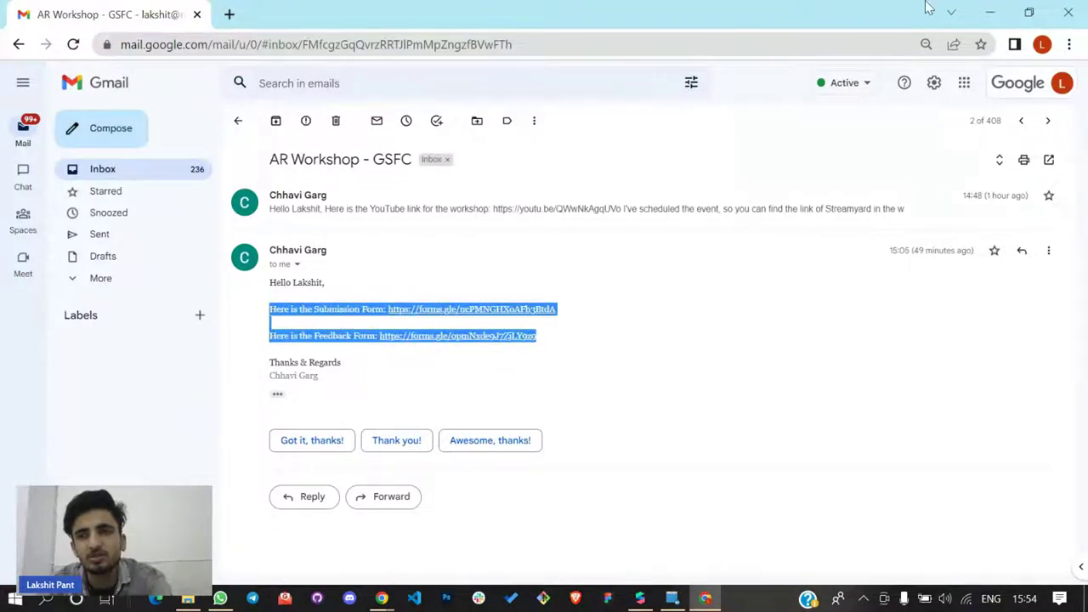
Post the Submission Form and Feedback Form links as a StreamYard comment and show that comment on the broadcast
left_click(990, 12)
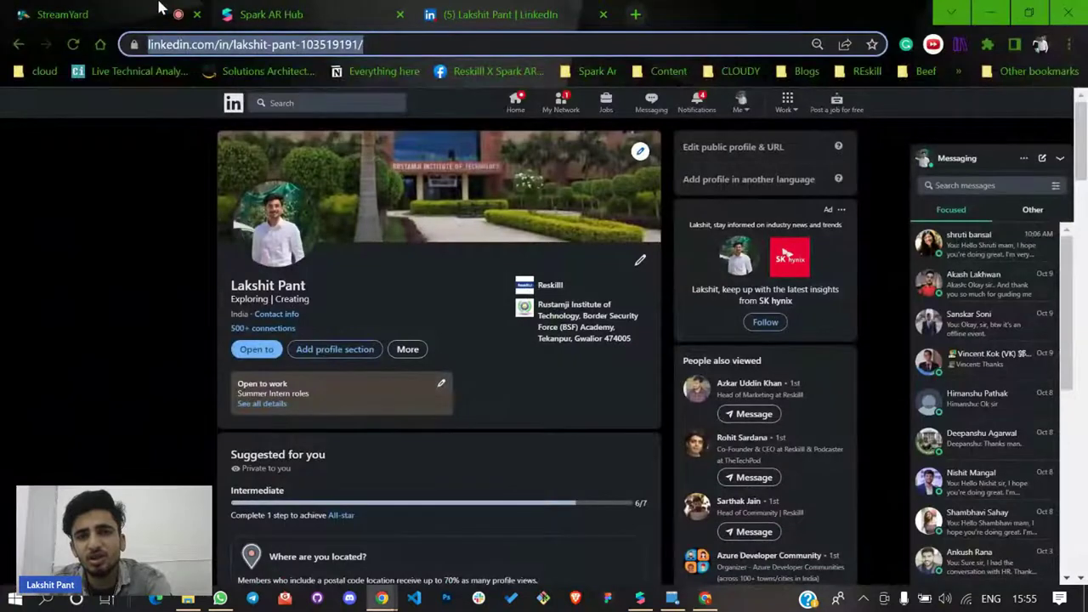
left_click(159, 10)
type("Here is the Submission Form: https://forms.gle/ncPMNGHXoAFh3BtdA  Here is the Feedback Form: https://forms.gle/opmNxde9J7ZjLY8z9")
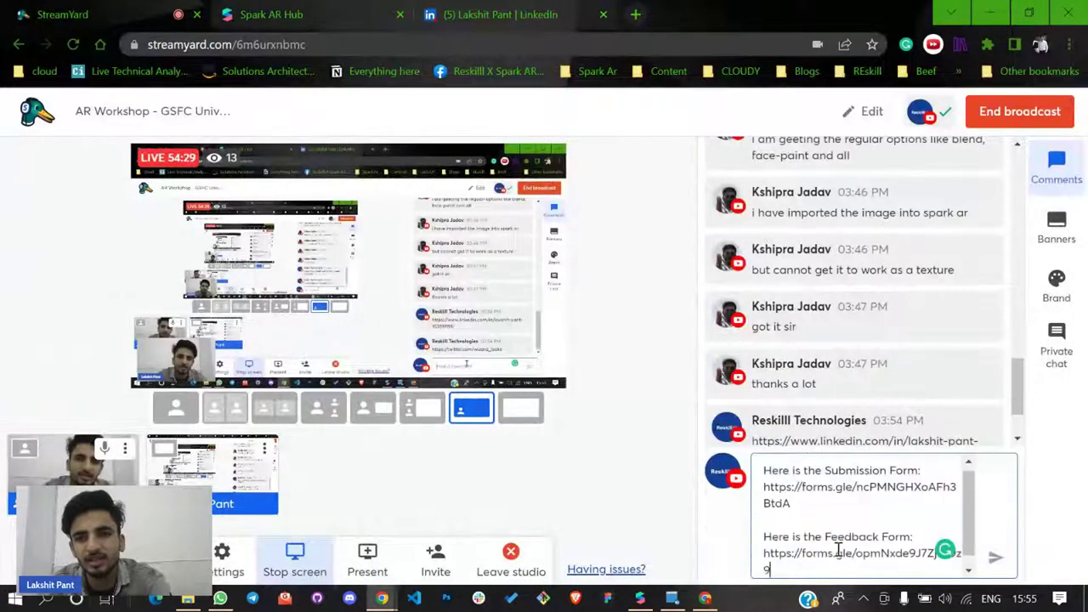
left_click(995, 559)
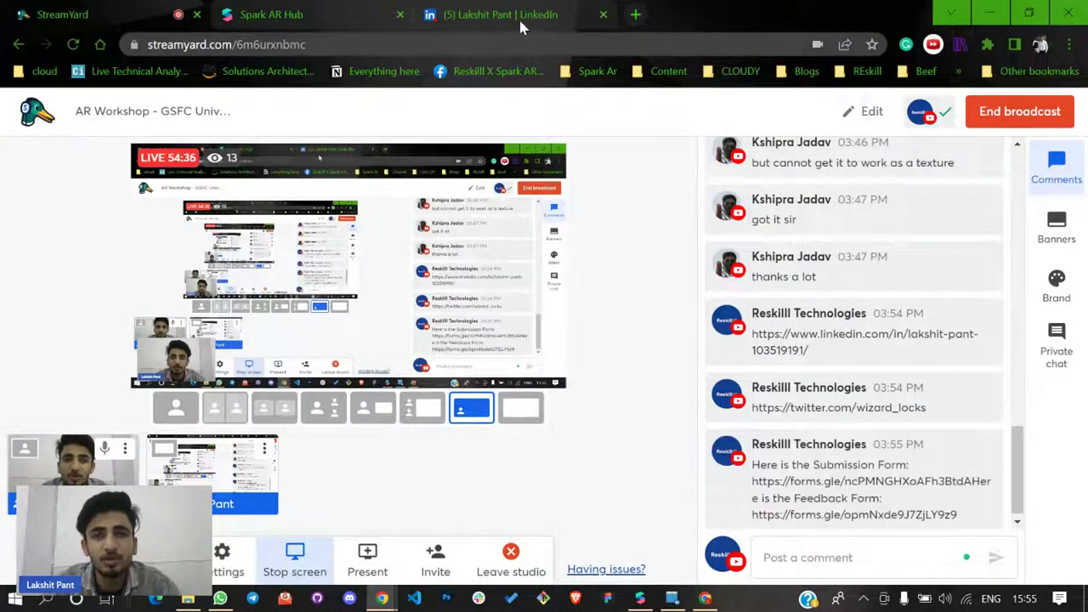
left_click(850, 481)
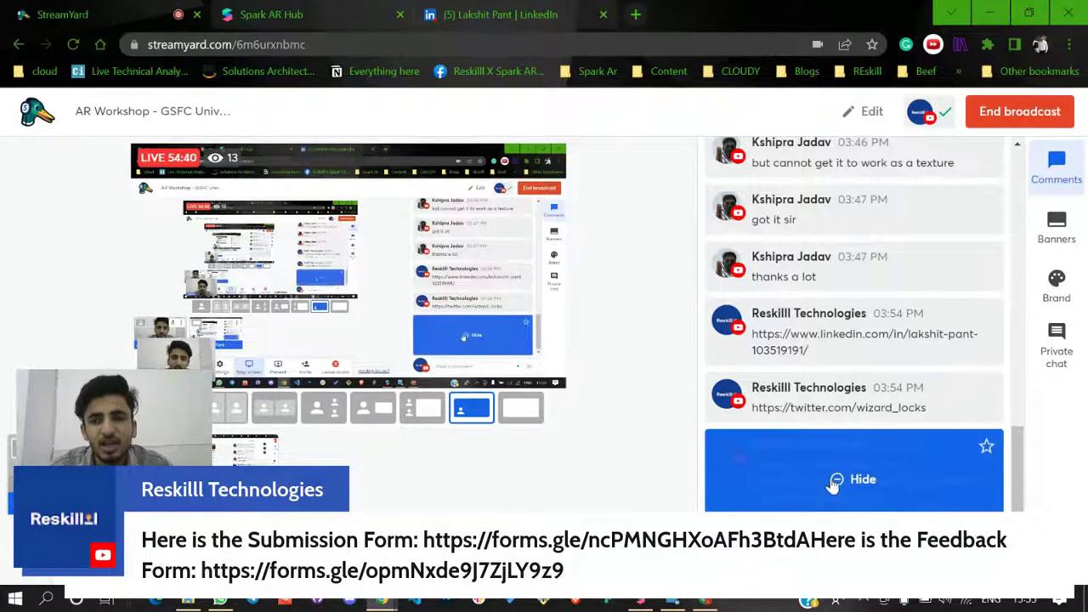
Copy only the Submission Form link from the workshop email and put the Gmail window away
left_click(705, 602)
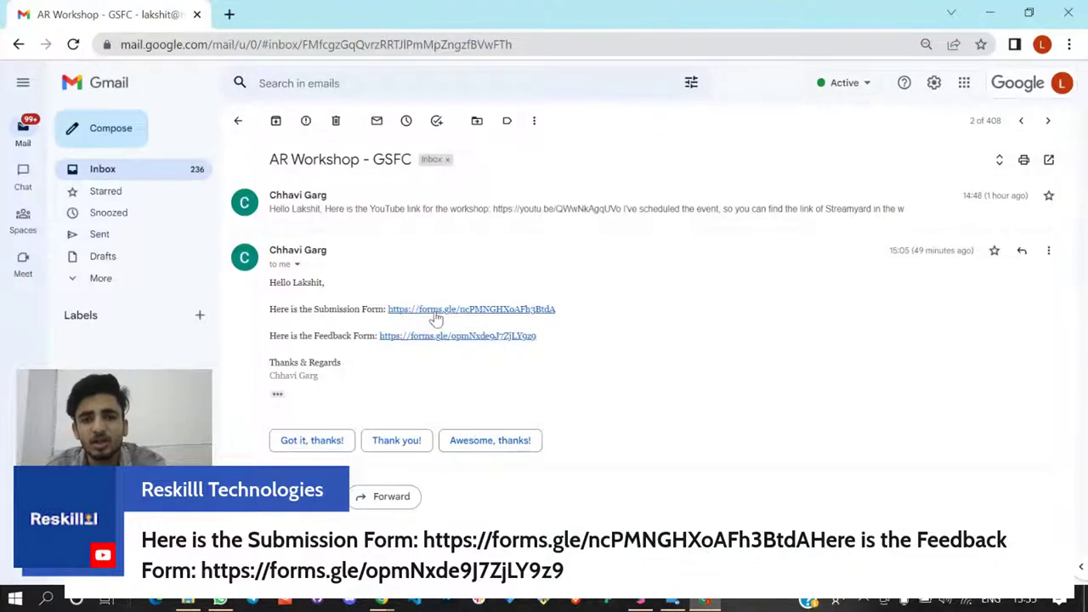
left_click_drag(558, 311, 392, 313)
key("ctrl+c")
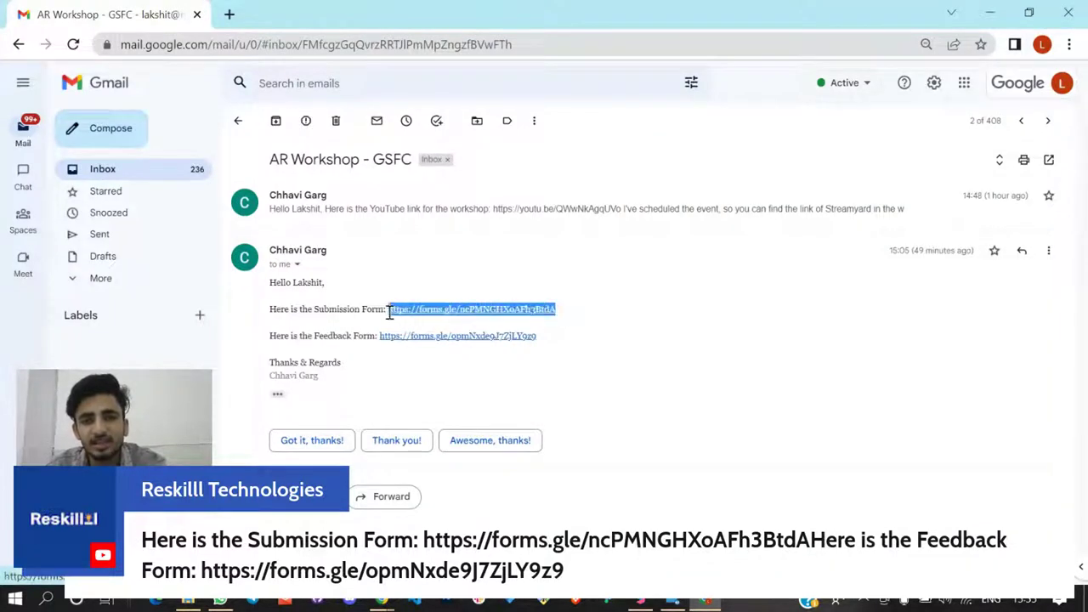
left_click(991, 12)
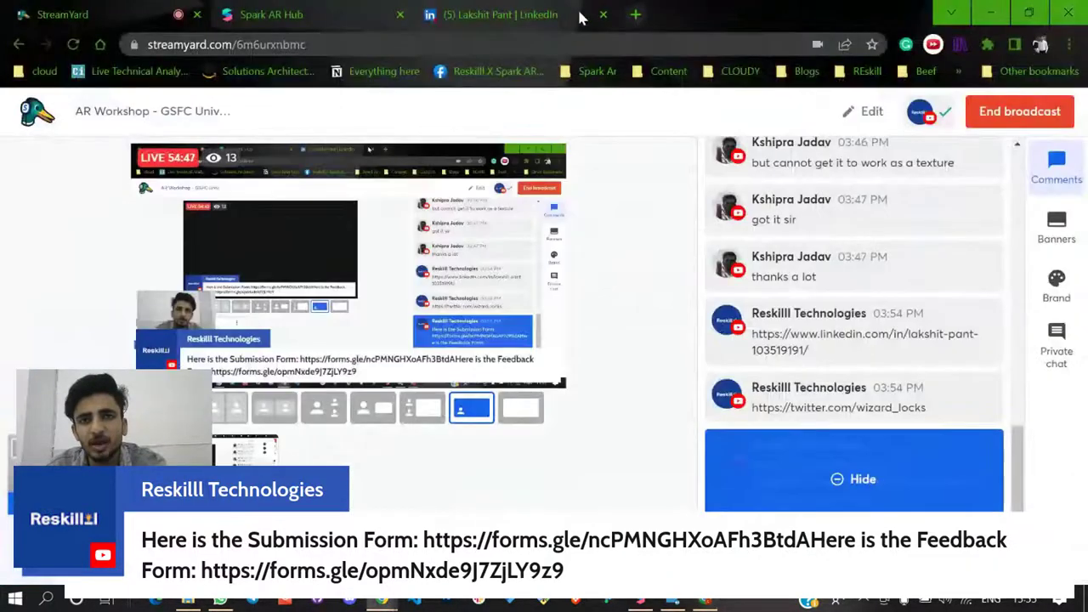
Open the copied Submission Form link in a new tab and look over the form's questions
left_click(497, 14)
left_click(357, 19)
left_click(423, 43)
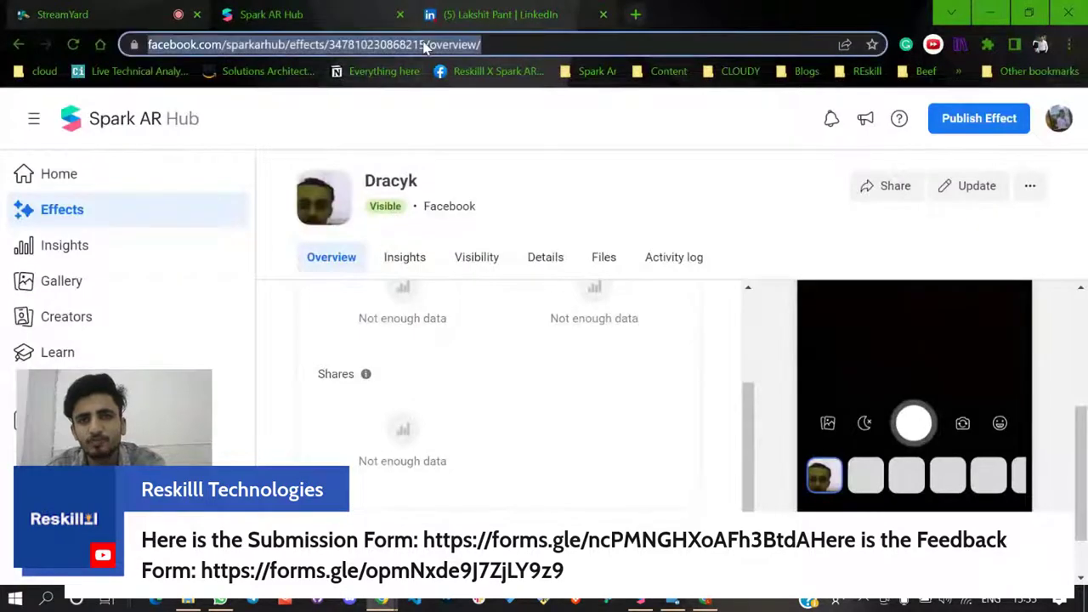
key("ctrl+v")
left_click(635, 14)
key("ctrl+v")
type("/")
key("Return")
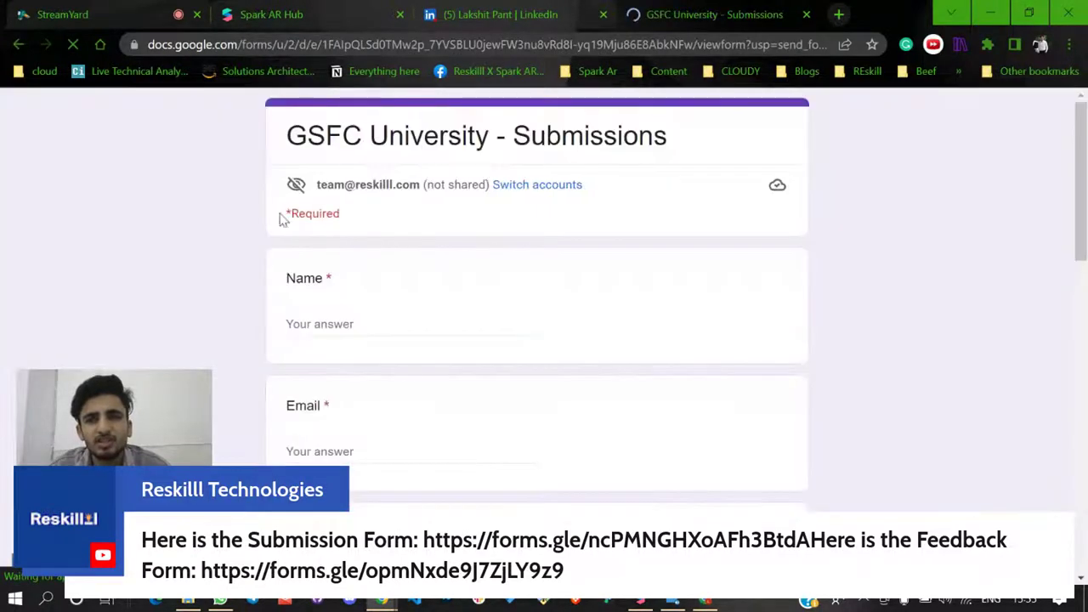
scroll(243, 238, "down", 3)
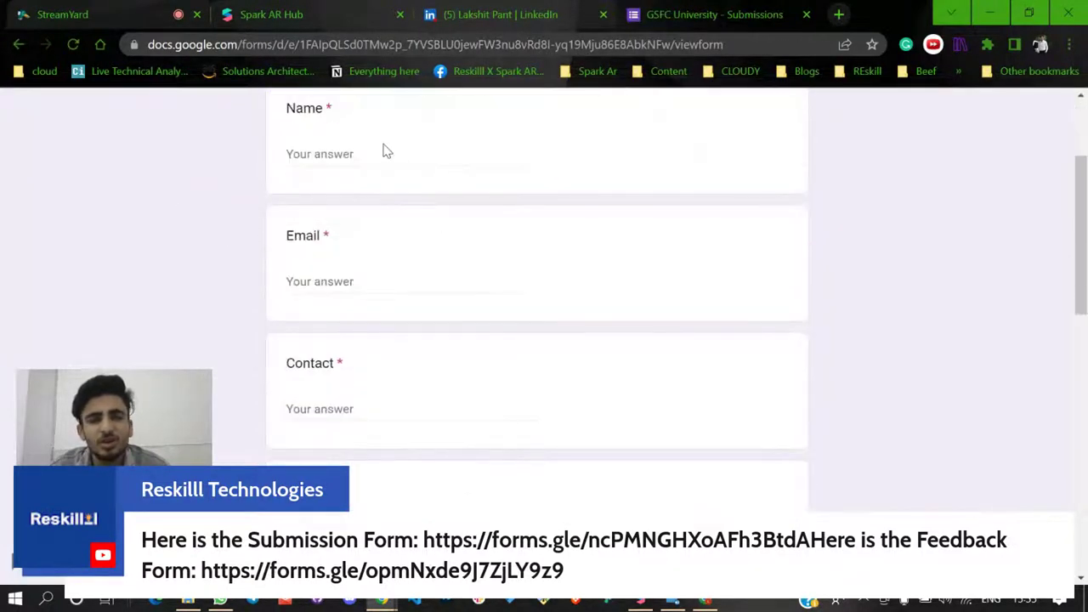
Point out the required Name and Email answer fields of the submission form
left_click(340, 153)
left_click(320, 282)
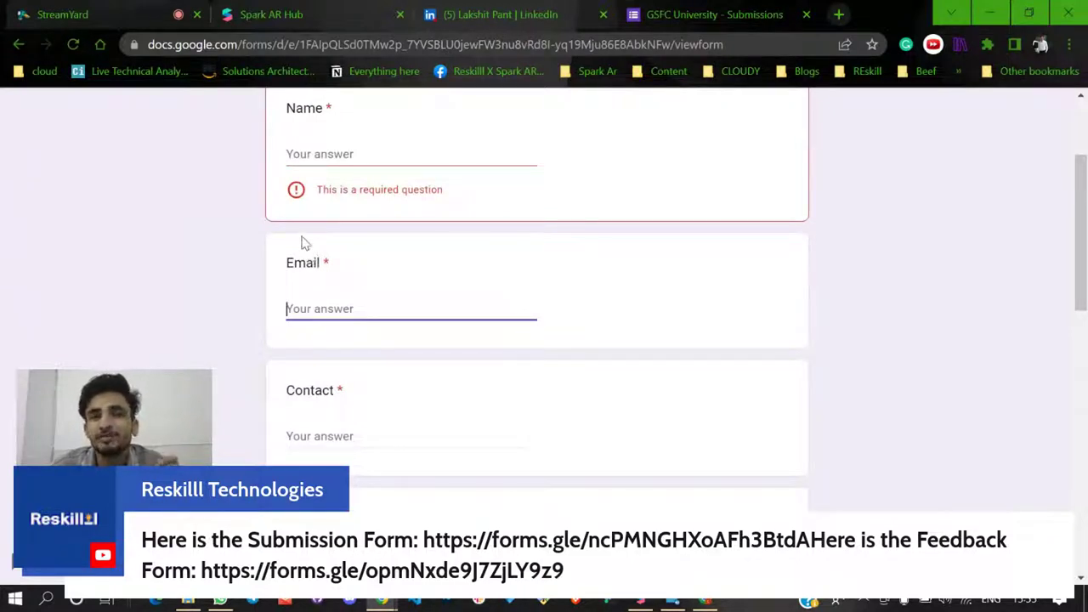
left_click(348, 153)
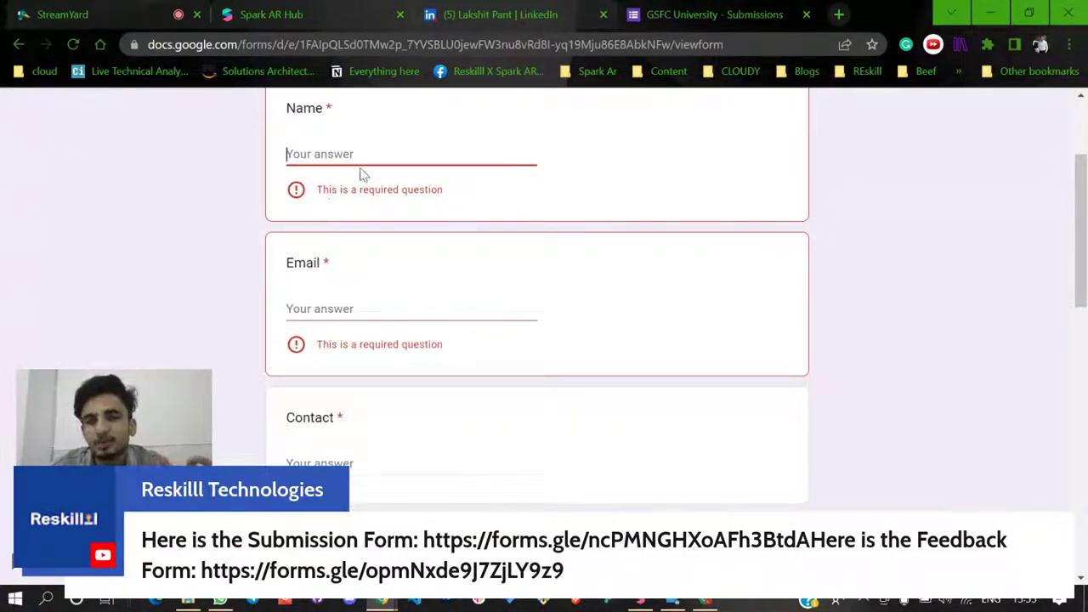
Switch to StreamYard, hide the comment shown on the broadcast and go to the newest comments
left_click(153, 10)
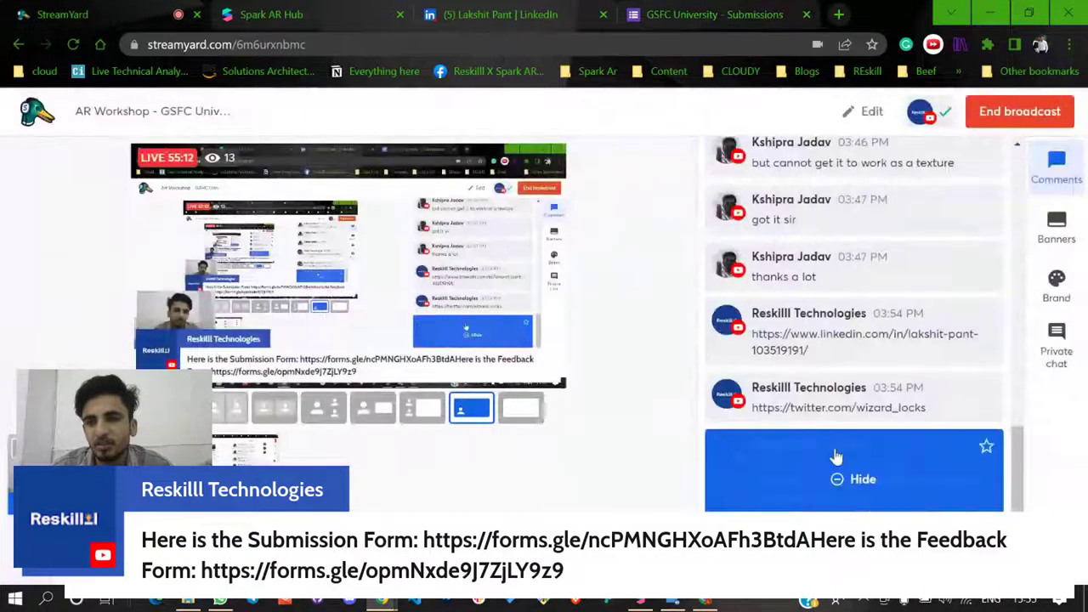
scroll(959, 437, "up", 1)
scroll(959, 437, "up", 5)
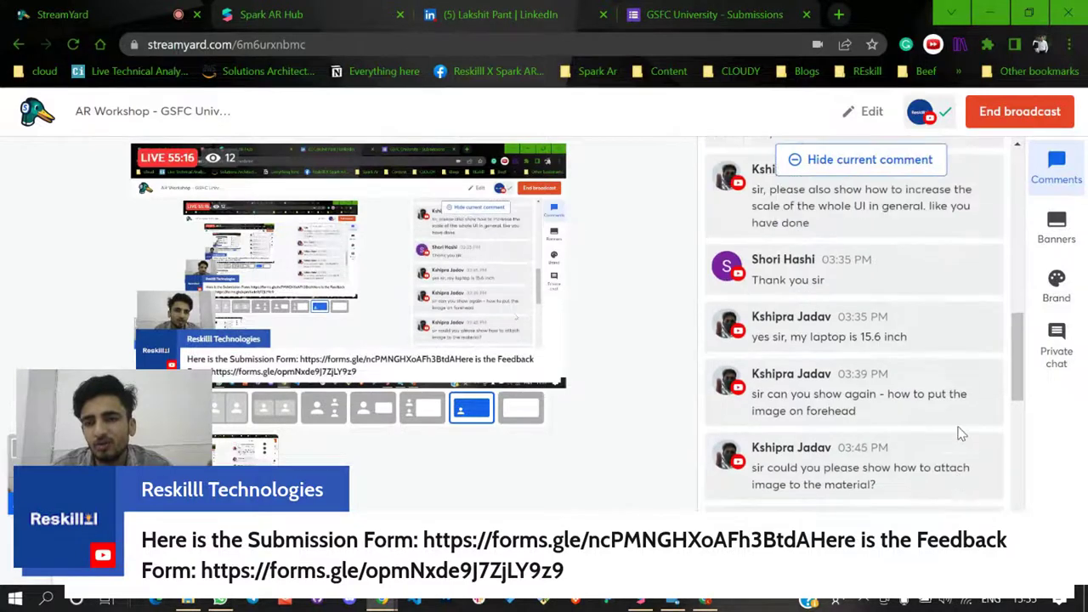
scroll(961, 432, "up", 2)
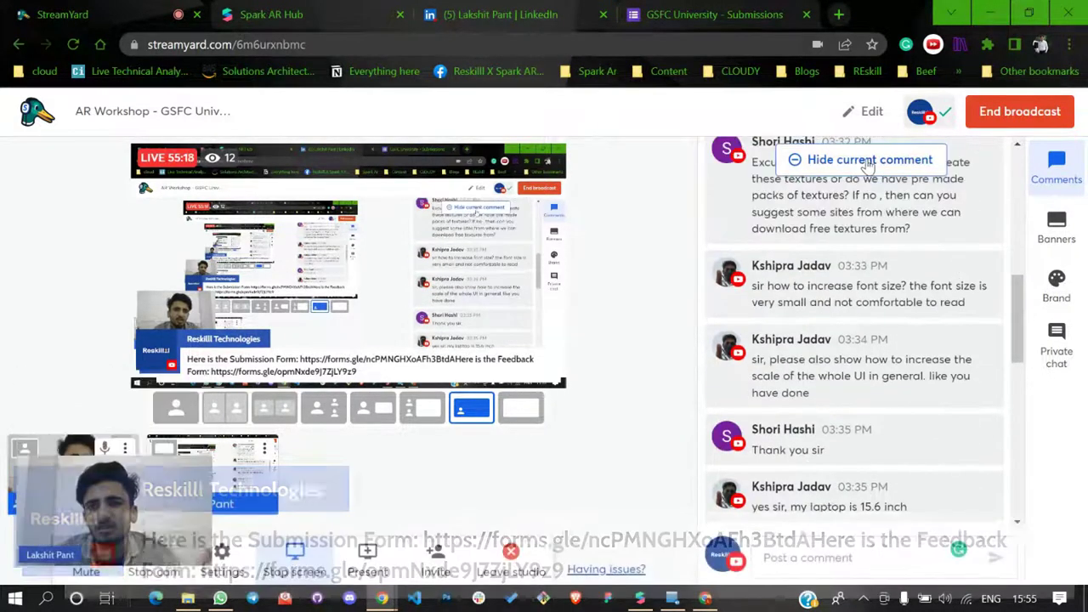
scroll(901, 272, "down", 10)
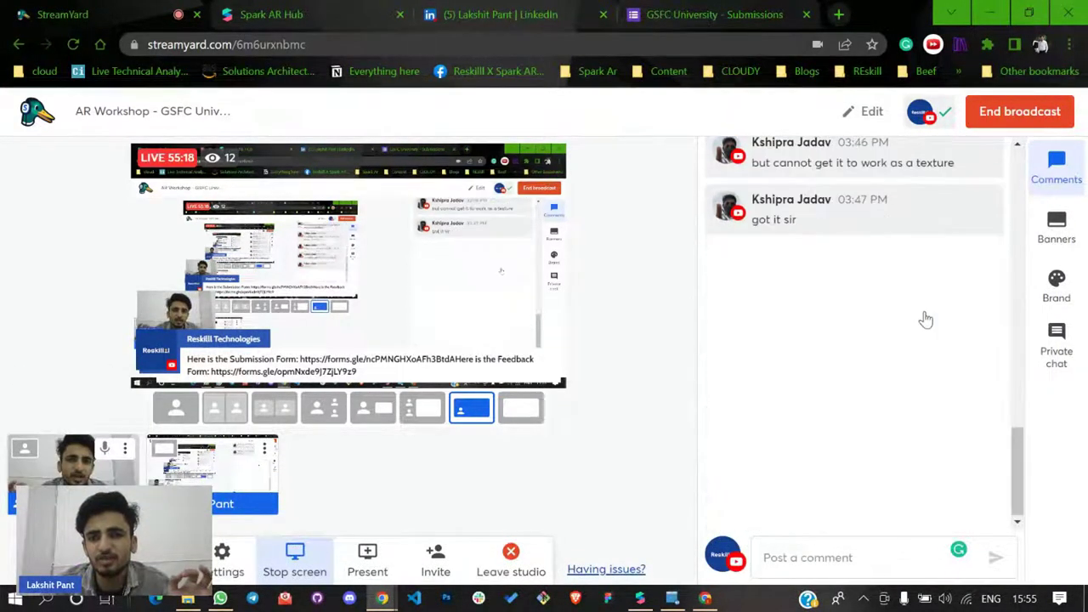
Return to the submission form and walk through its Name, Email, Contact and College questions
left_click(746, 10)
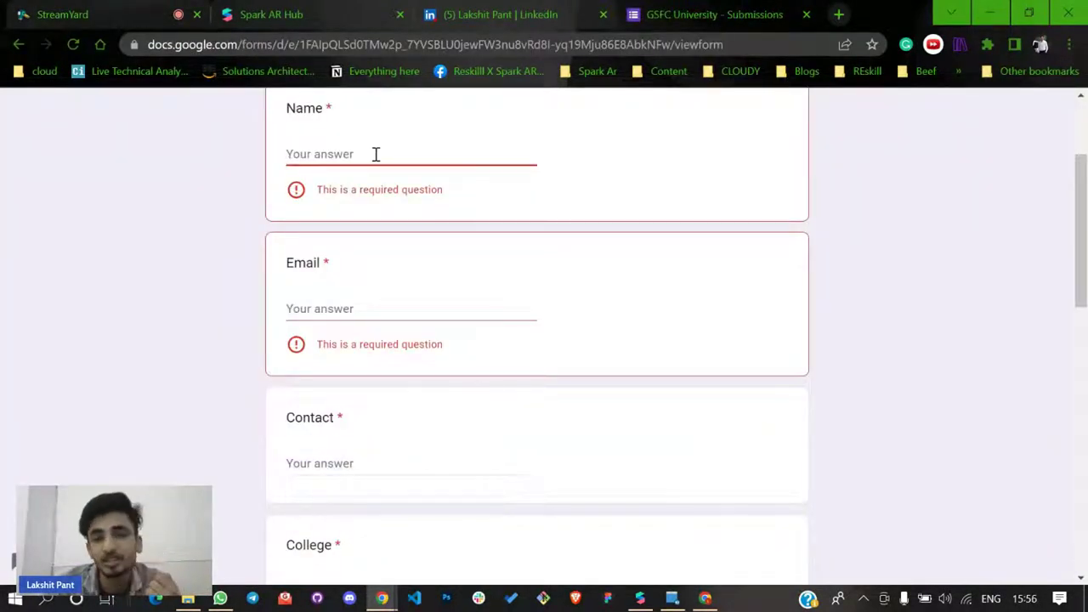
left_click(317, 306)
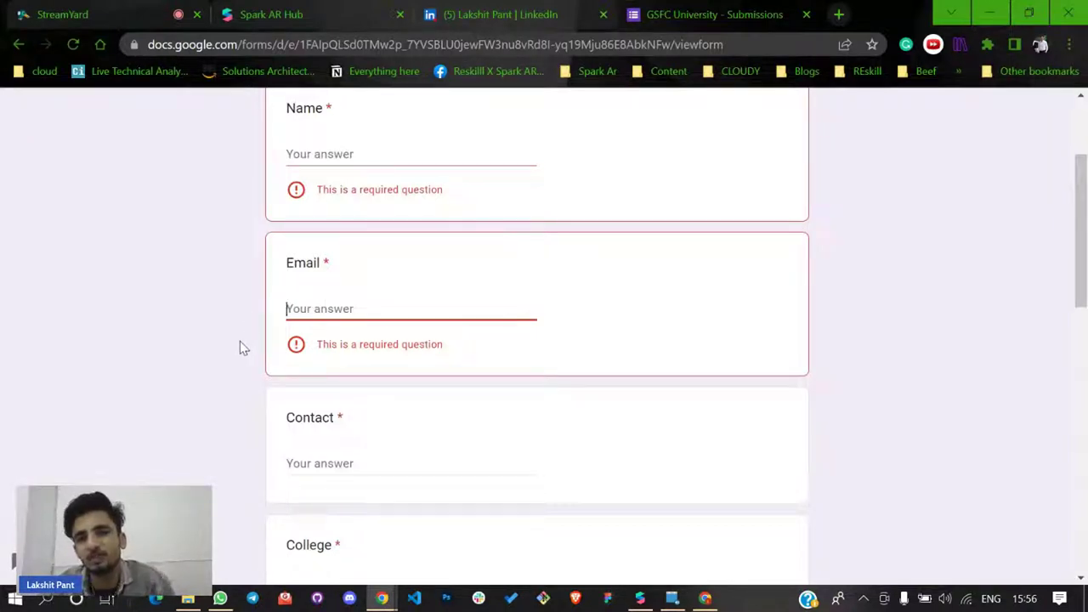
scroll(349, 323, "down", 2)
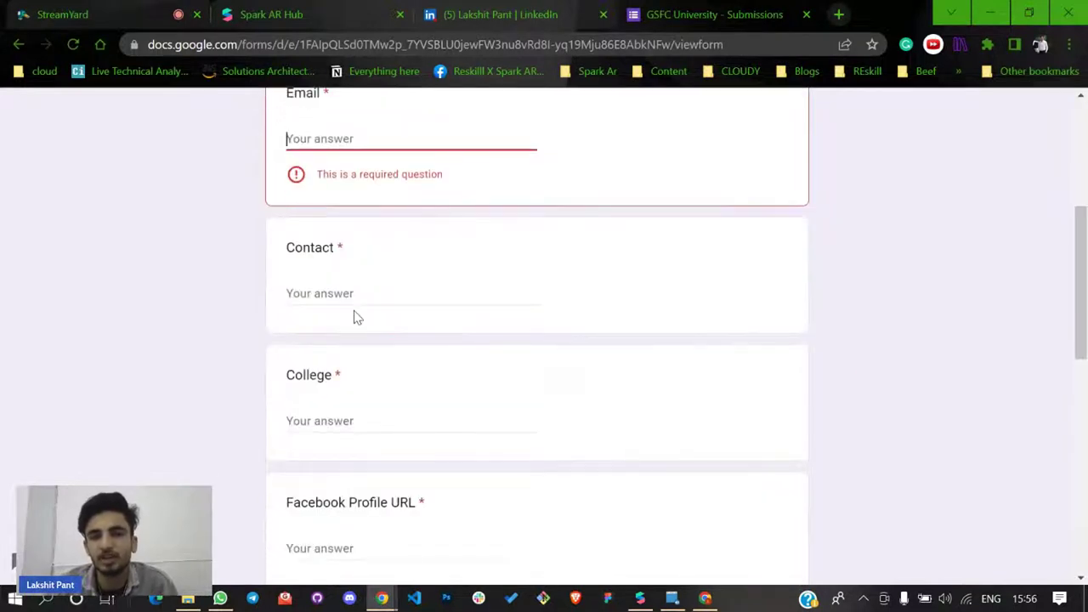
left_click(341, 290)
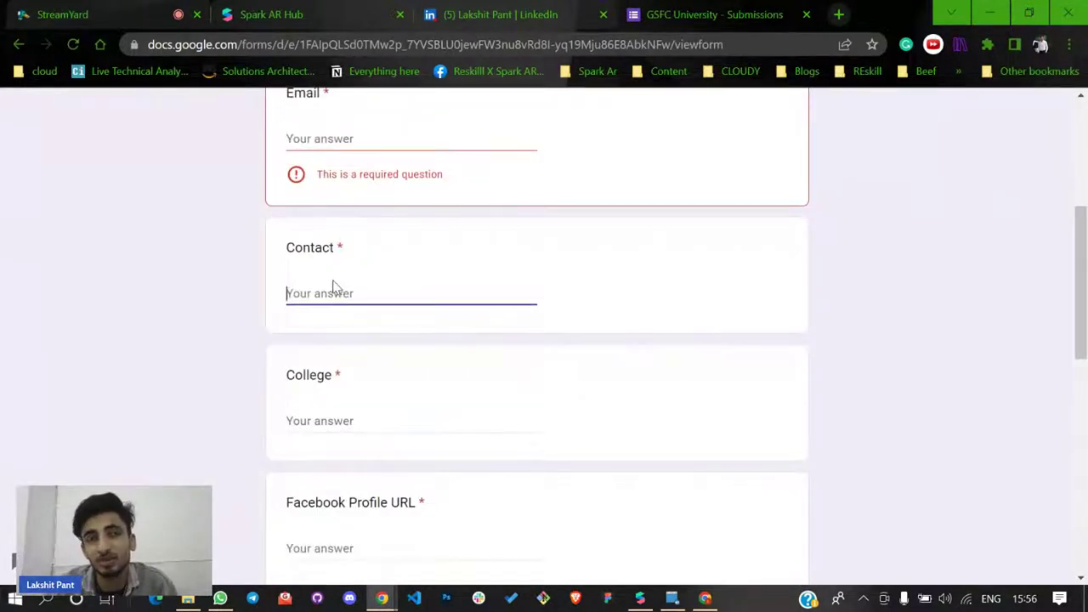
scroll(327, 315, "down", 2)
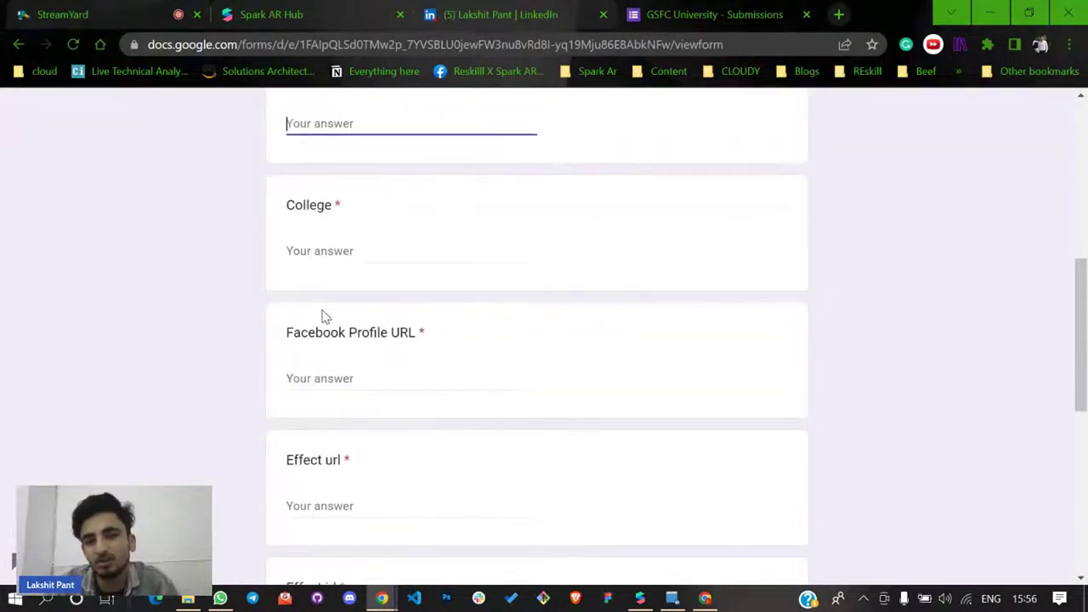
left_click(346, 248)
scroll(366, 255, "down", 2)
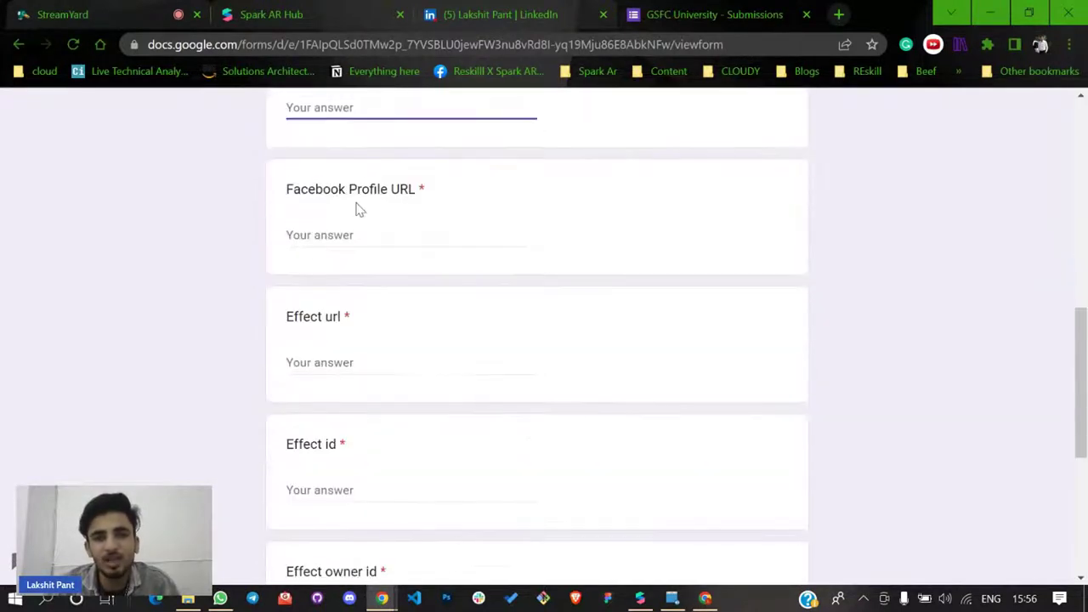
From the Facebook Profile URL question, open facebook.com in a new tab and go to the account's own profile page
left_click(362, 235)
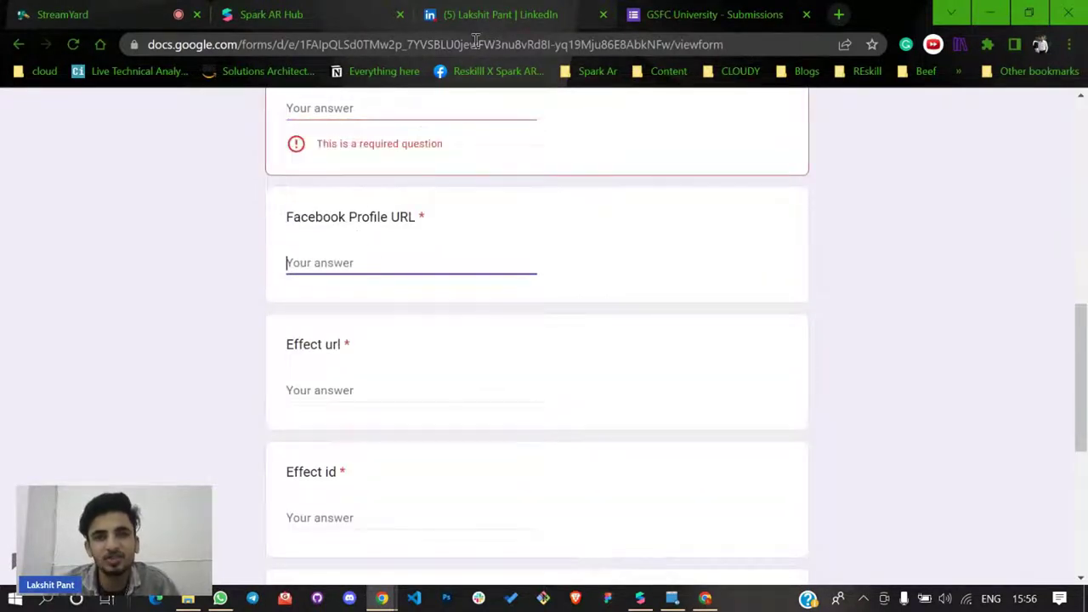
left_click(838, 14)
type("facebook.com")
key("Return")
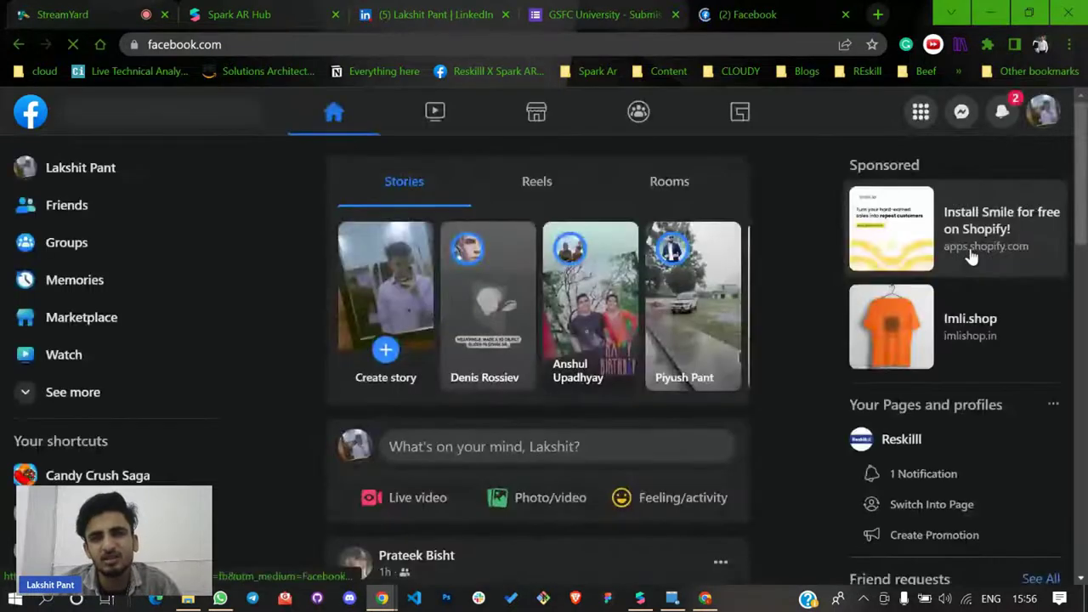
left_click(1043, 111)
left_click(911, 174)
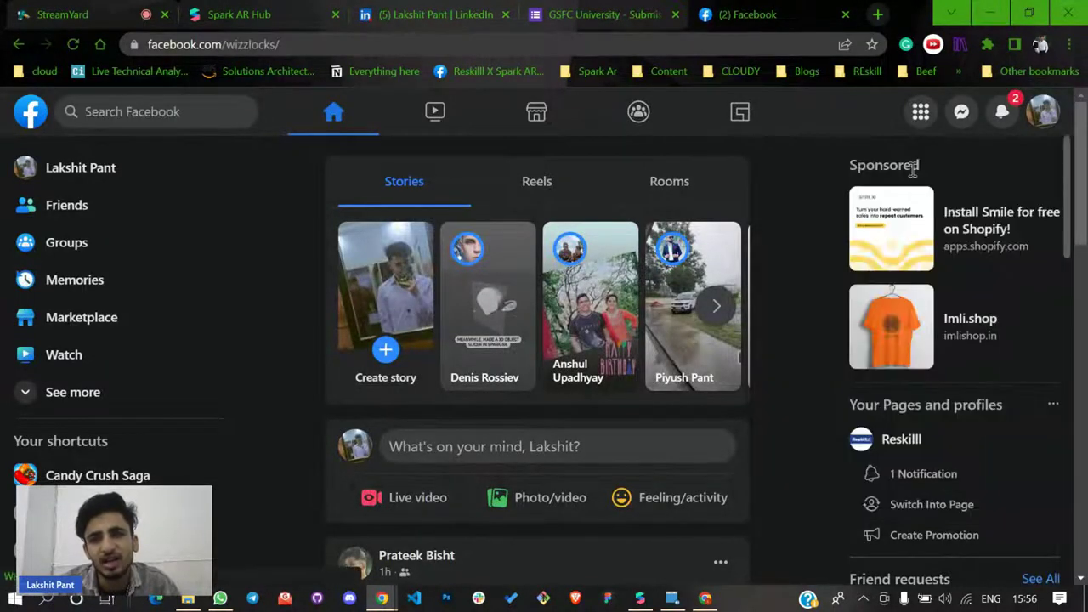
Copy the profile page's web address and paste it as the form's Facebook Profile URL answer
left_click(330, 45)
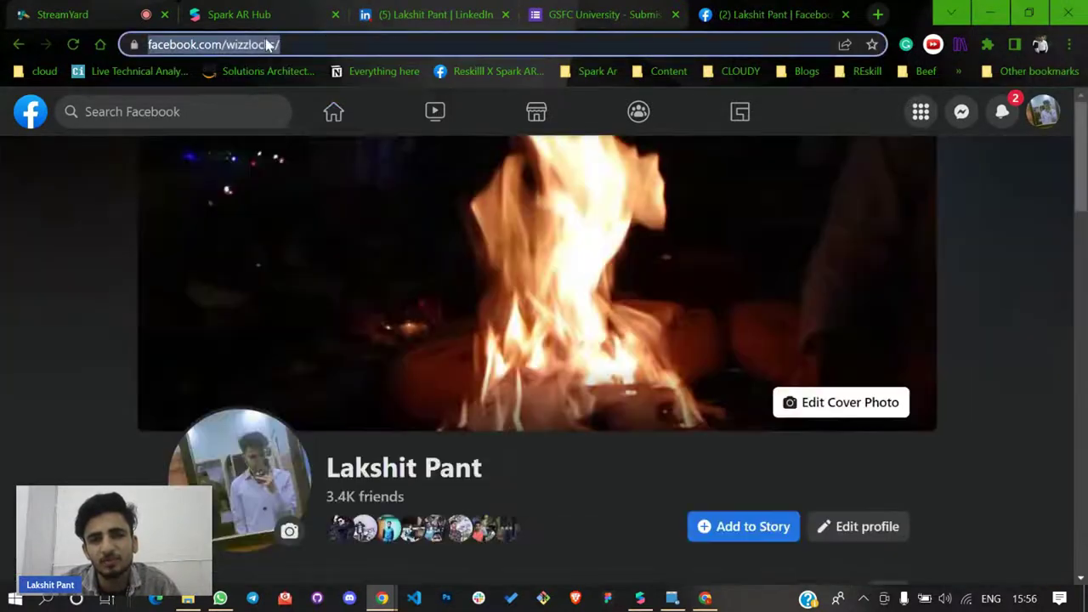
right_click(264, 47)
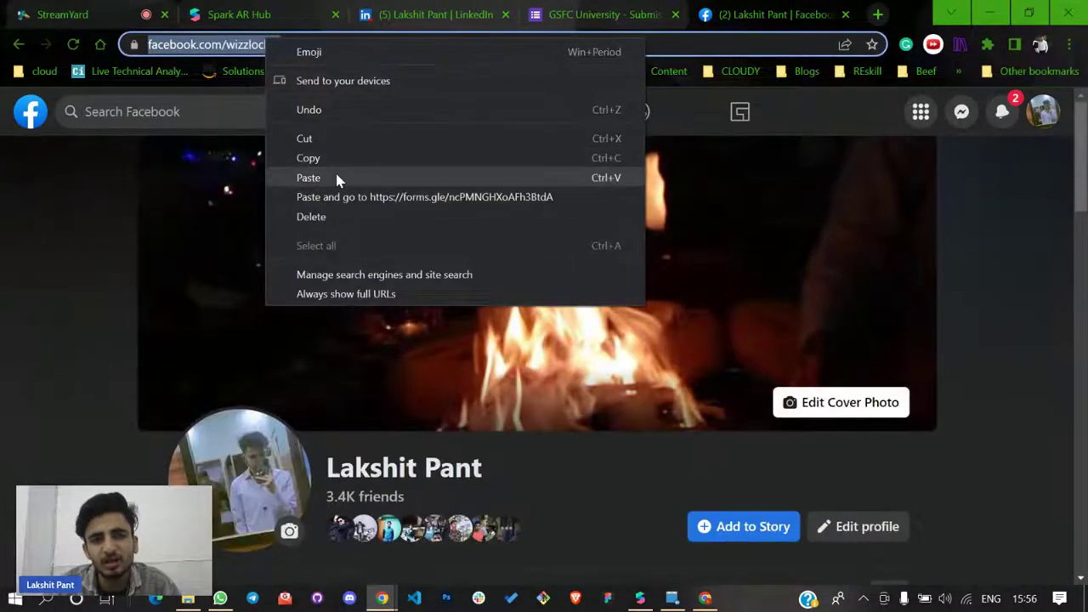
left_click(308, 158)
left_click(629, 14)
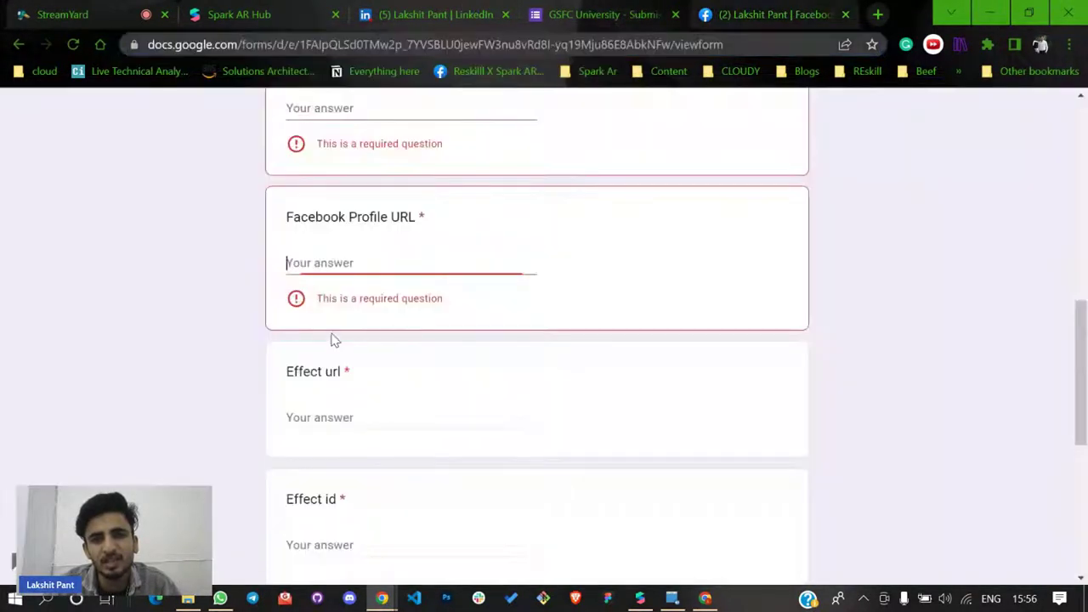
right_click(351, 261)
left_click(411, 390)
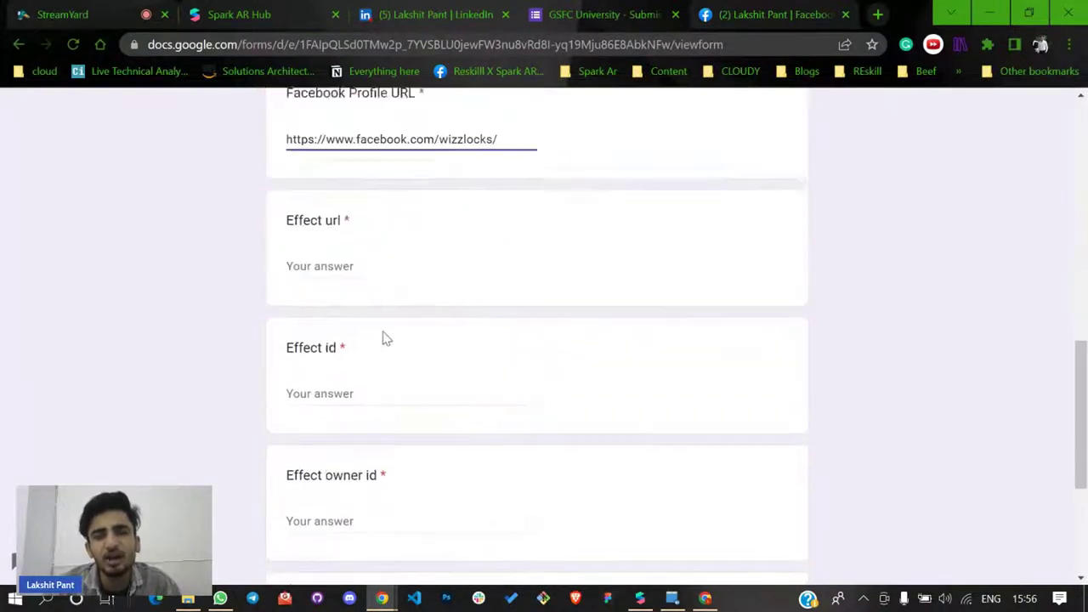
Highlight the form's Effect url question and copy the Facebook share link of the Dracyk effect in Spark AR Hub
scroll(383, 350, "down", 2)
triple_click(328, 165)
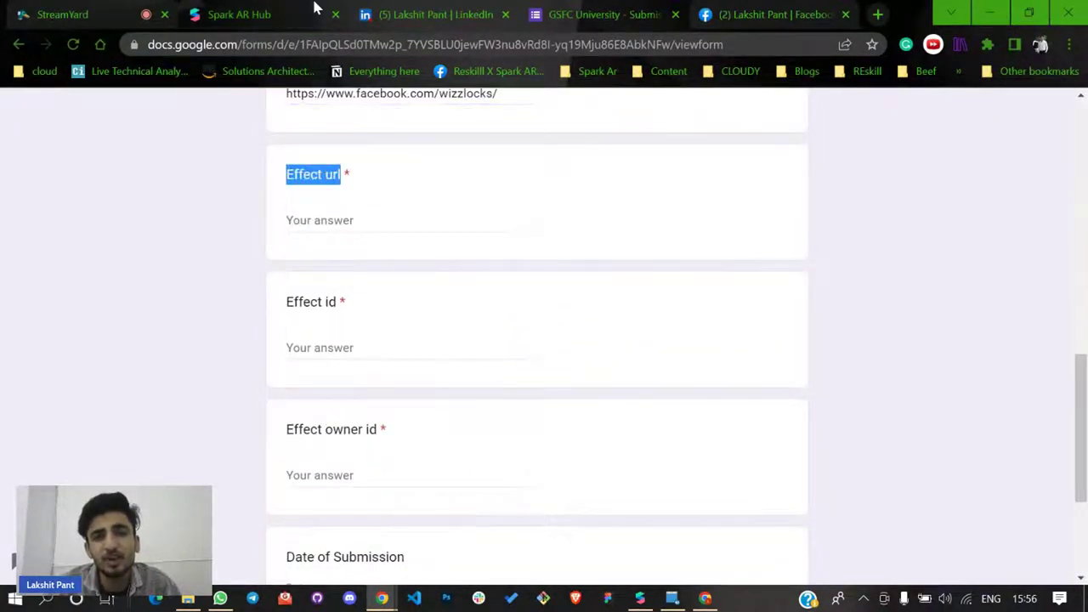
left_click(270, 10)
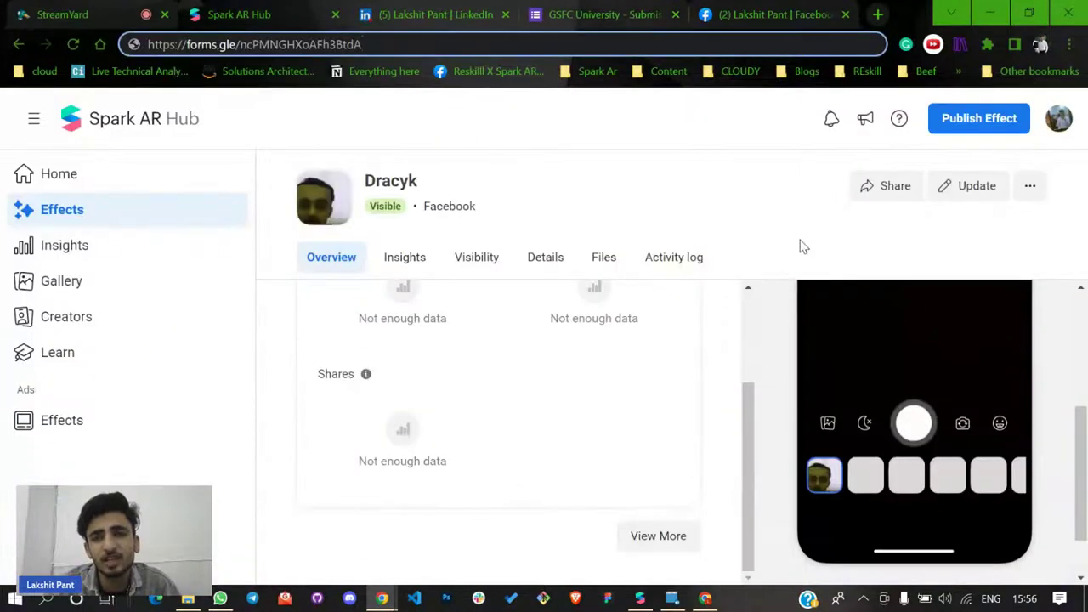
left_click(889, 191)
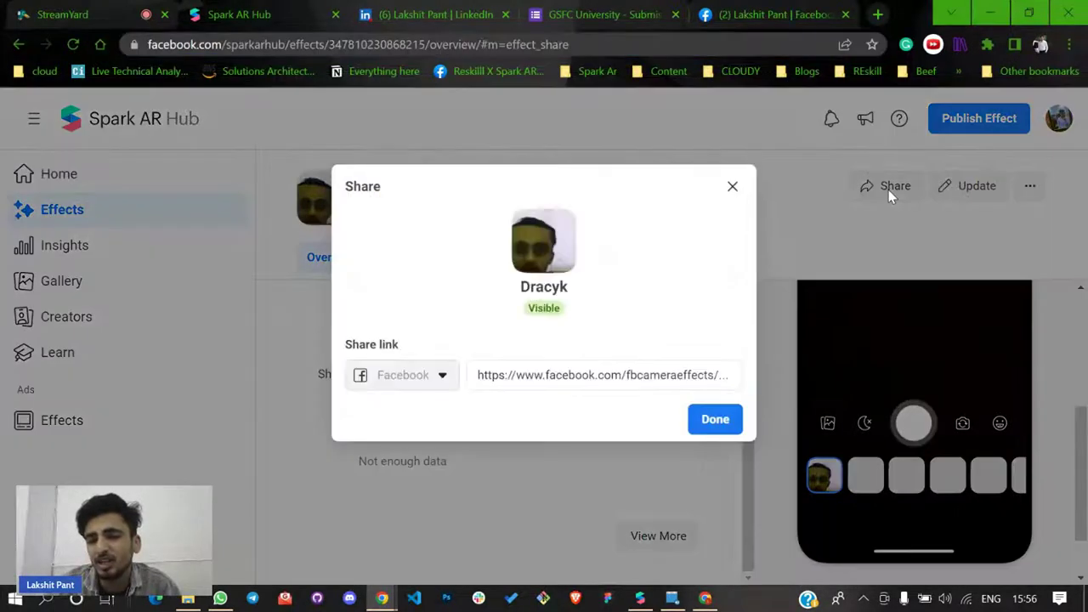
left_click(633, 385)
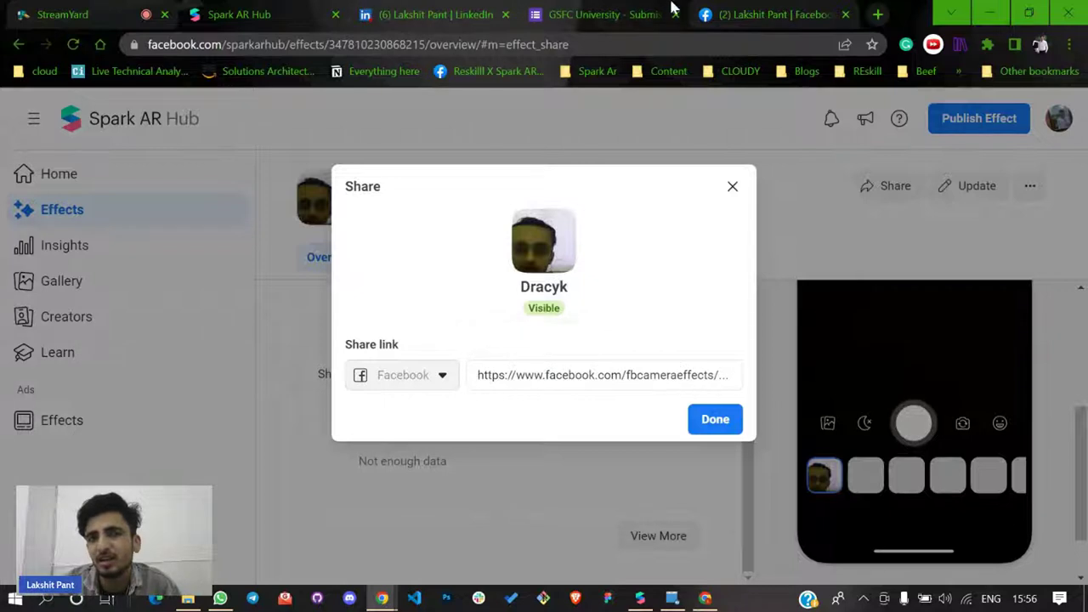
Return to the submission form and paste the copied share link as the Effect url answer
left_click(646, 12)
left_click(329, 310)
left_click(353, 221)
right_click(353, 220)
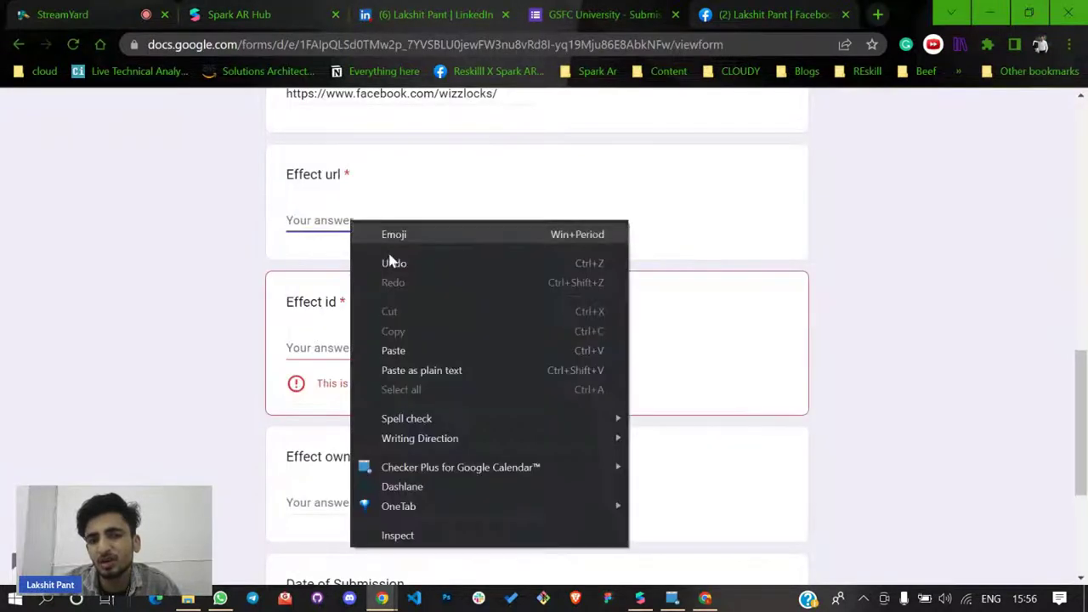
left_click(398, 350)
Copy the Dracyk effect's ID from Spark AR Hub and paste it as the form's Effect id answer
scroll(367, 255, "down", 1)
scroll(368, 255, "down", 1)
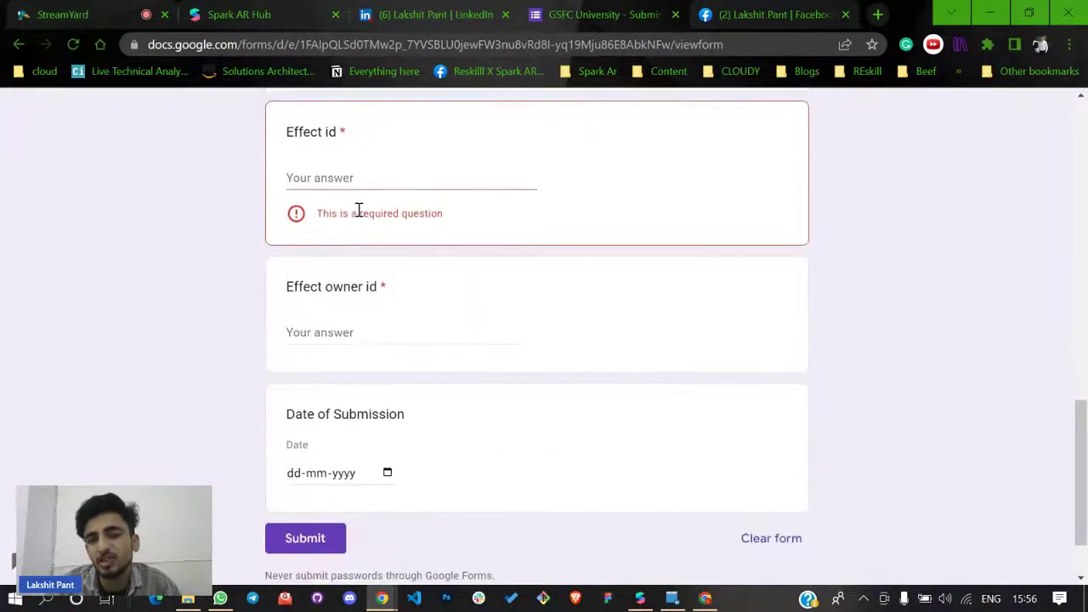
left_click(272, 12)
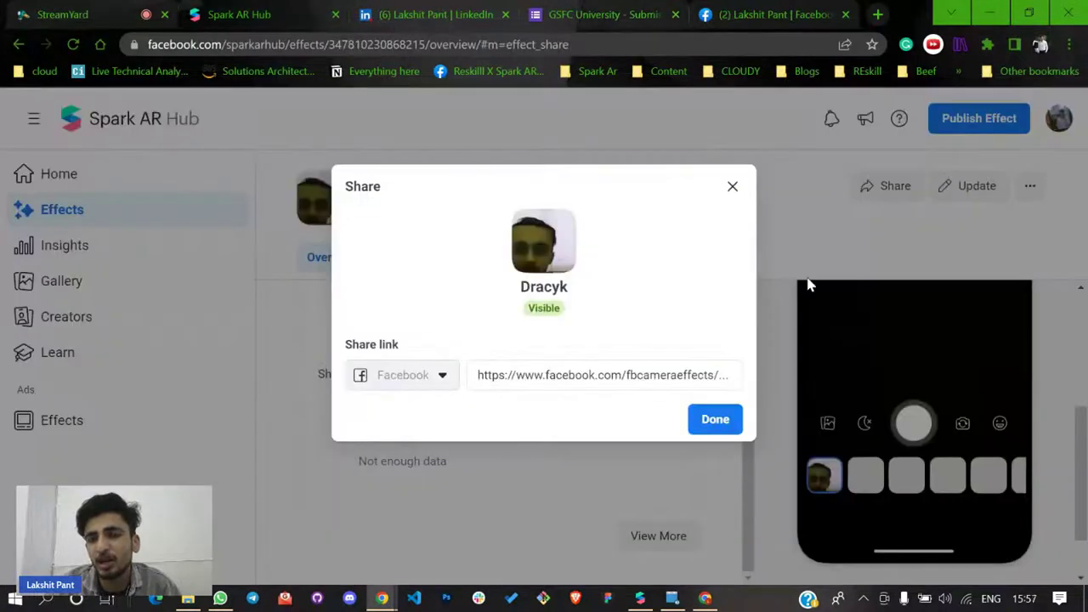
left_click(733, 187)
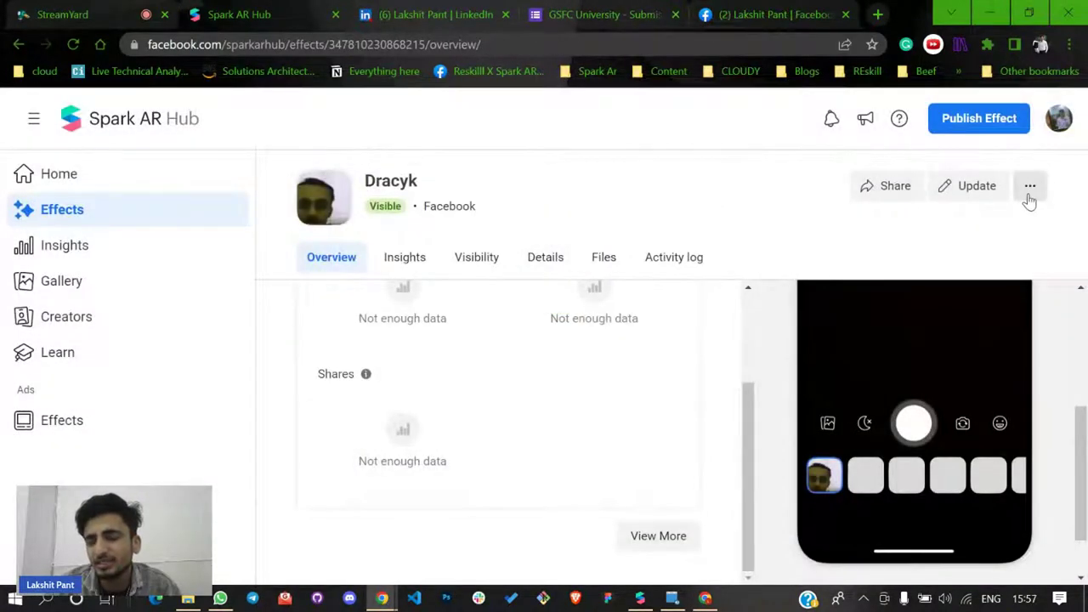
left_click(1029, 188)
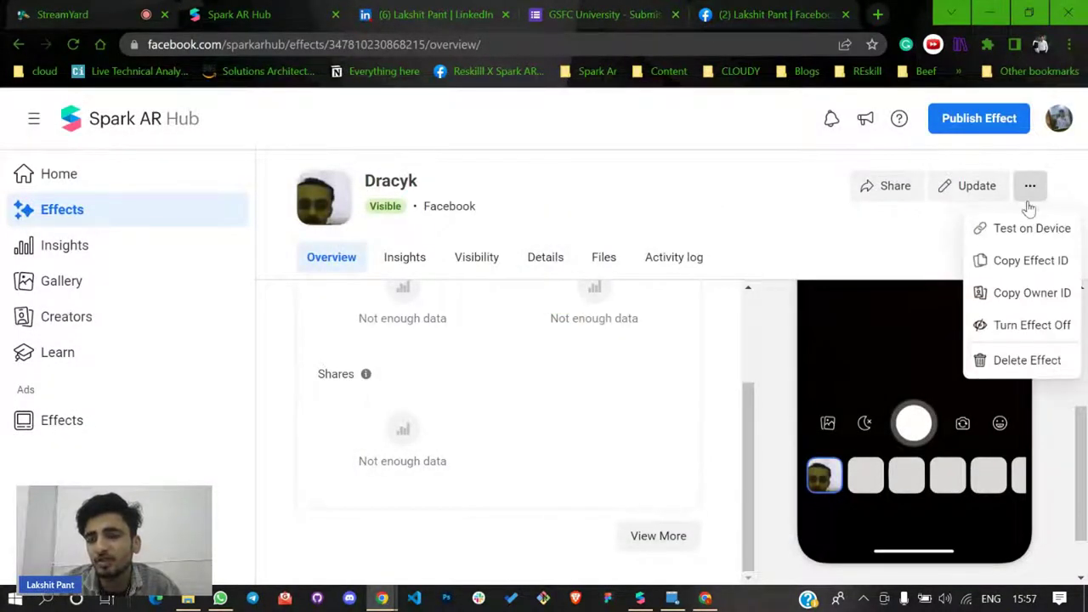
left_click(1030, 260)
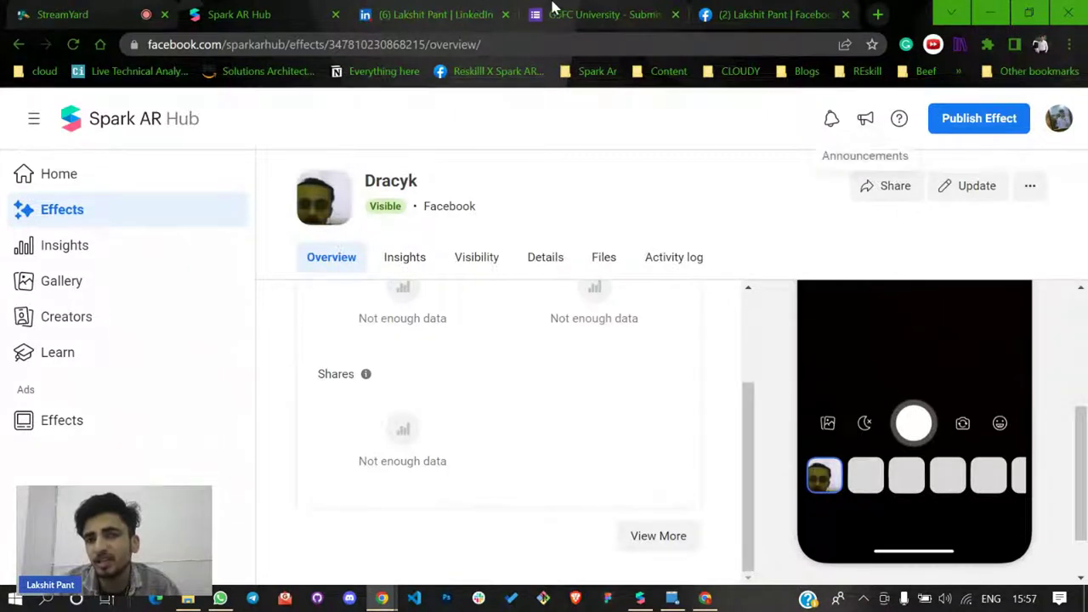
left_click(606, 15)
right_click(332, 194)
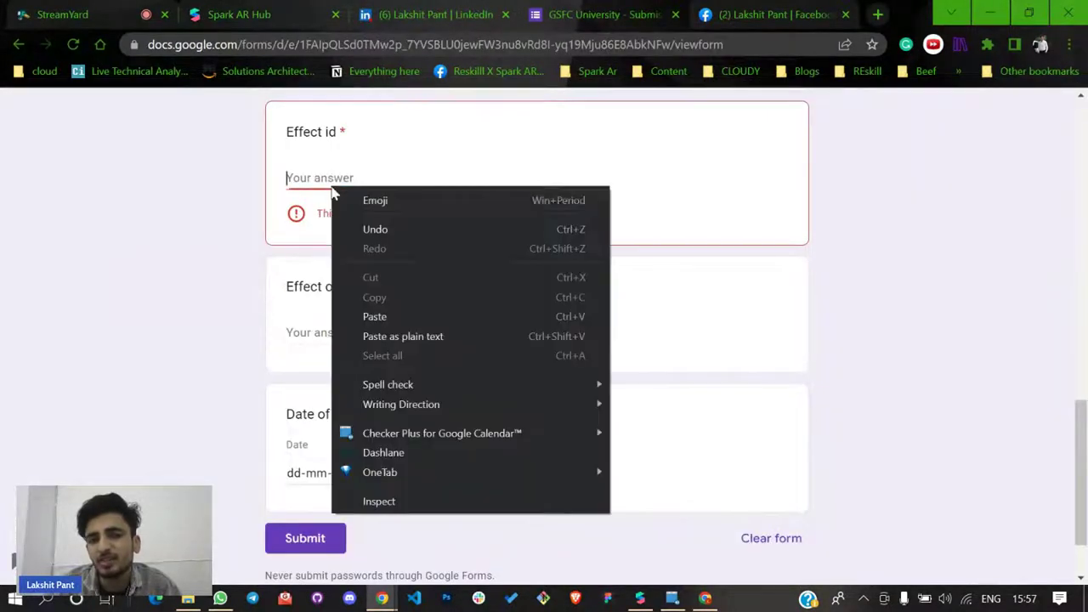
left_click(405, 314)
Copy the Dracyk effect's owner ID from Spark AR Hub and paste it as the form's Effect owner id answer
left_click(243, 12)
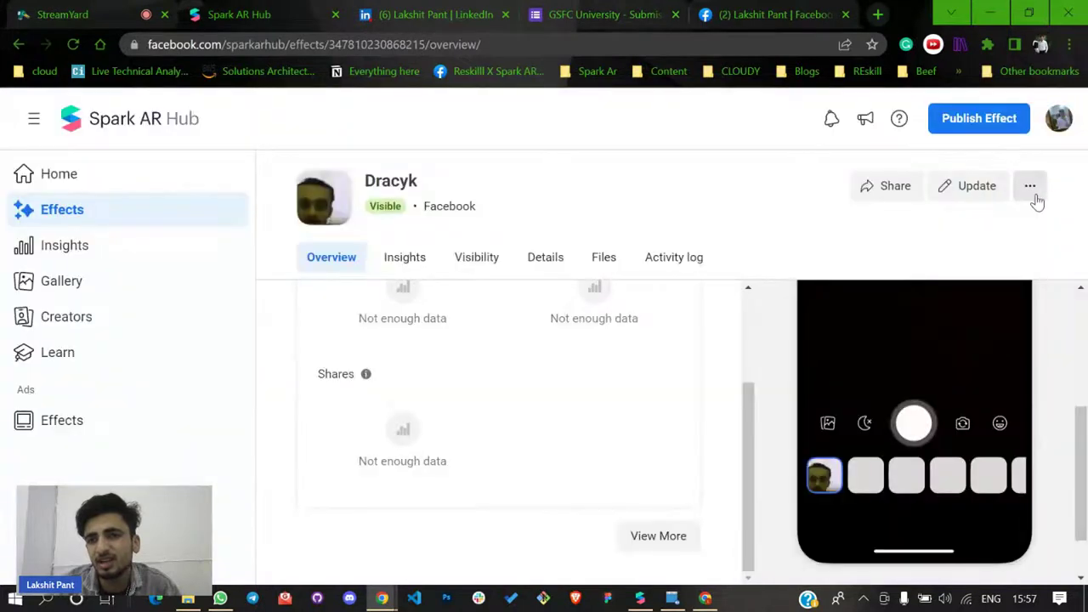
left_click(1029, 187)
left_click(1063, 294)
left_click(605, 14)
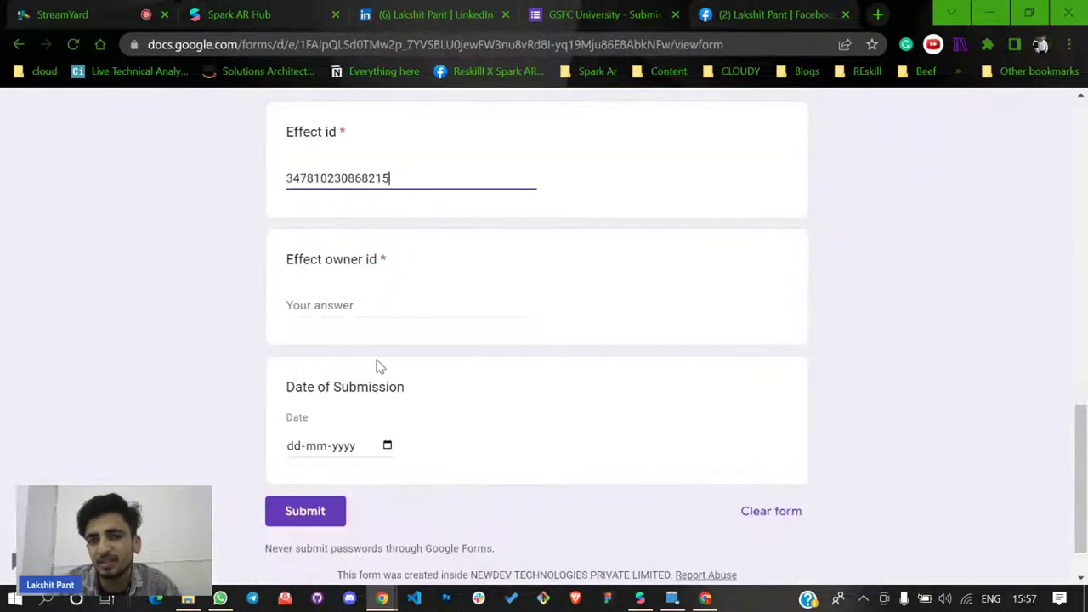
right_click(364, 303)
left_click(420, 387)
Set the form's Date of Submission to today's date, 10-10-2022
scroll(368, 327, "down", 1)
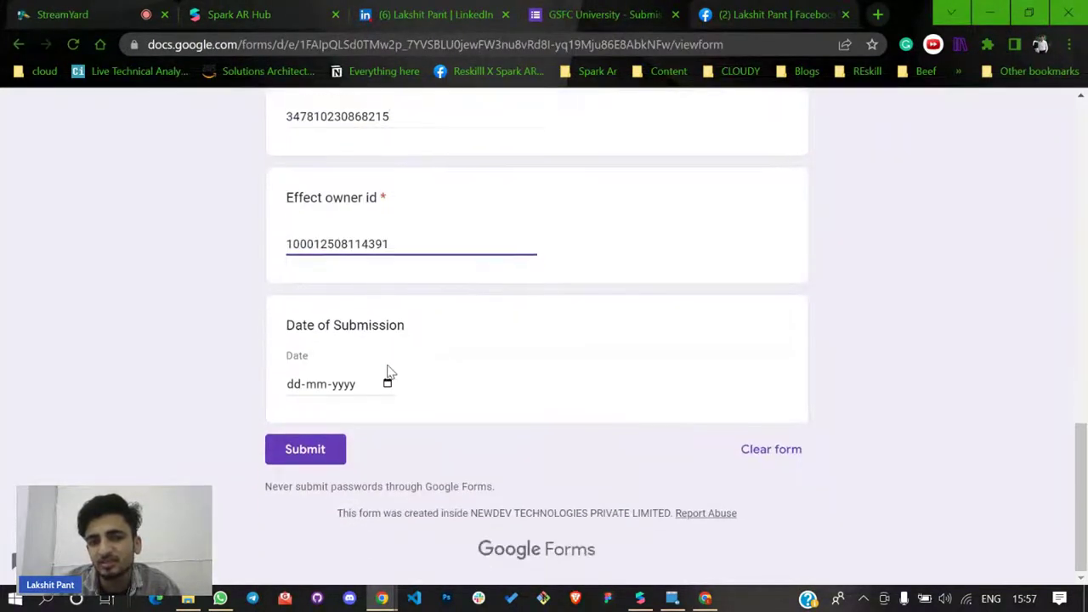
left_click(387, 384)
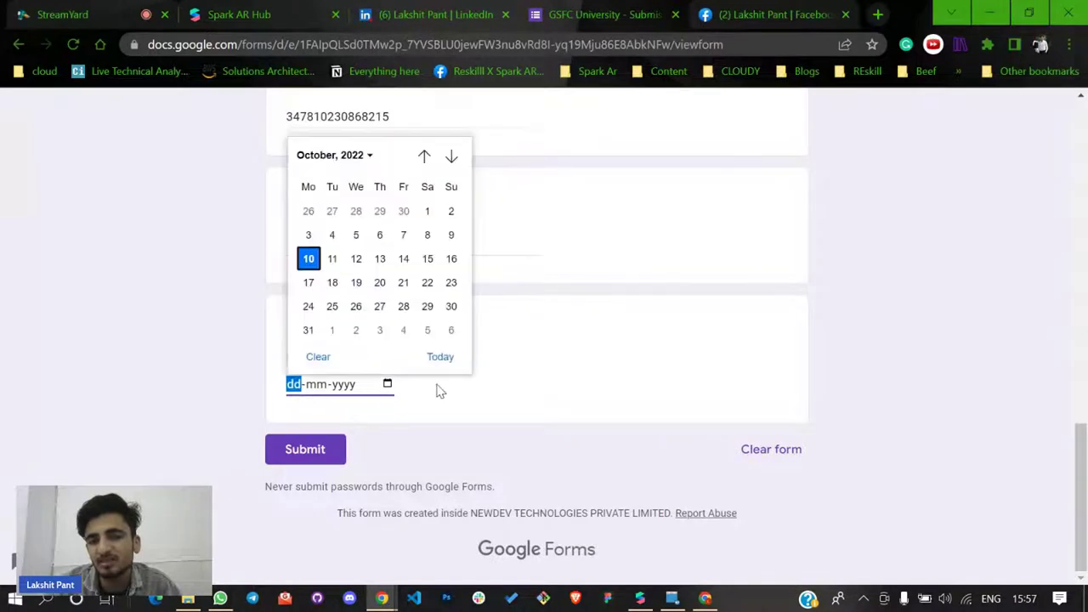
left_click(440, 357)
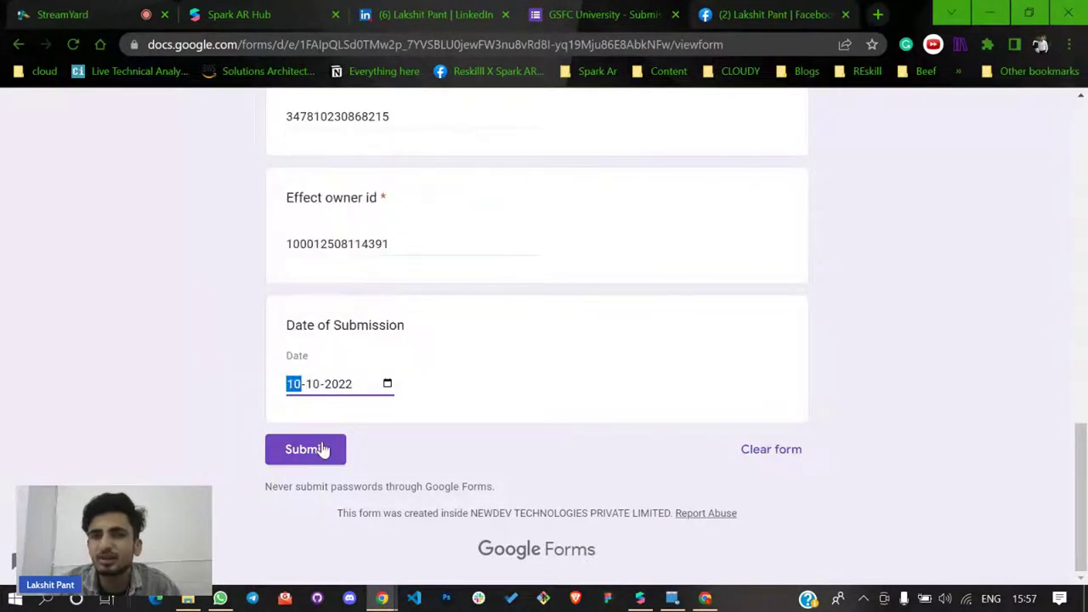
Close the submission form and the Facebook profile page, and return to the Dracyk effect in Spark AR Hub
left_click(676, 15)
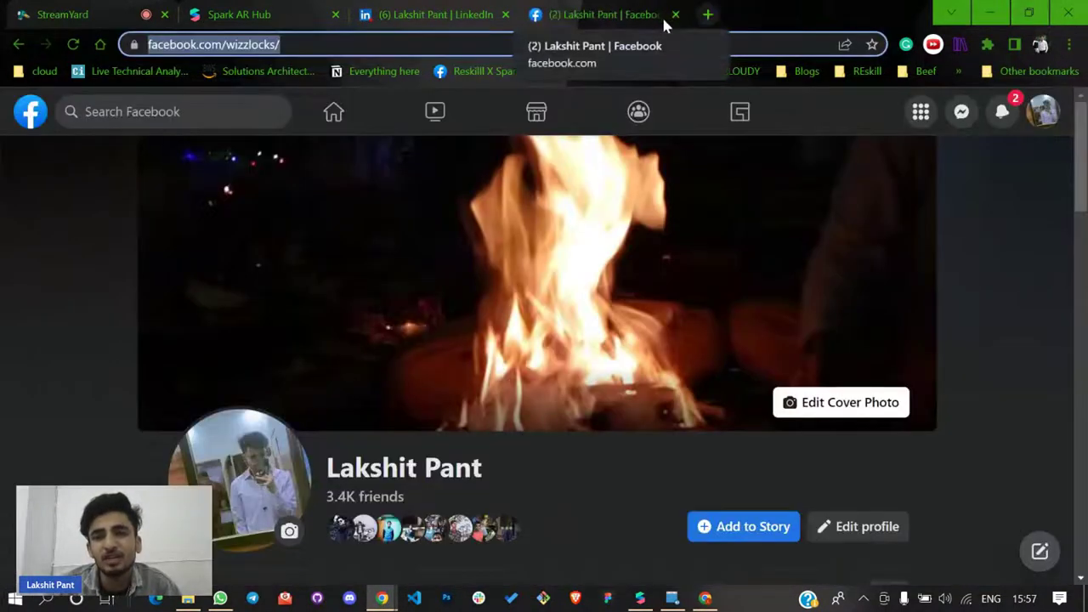
left_click(676, 15)
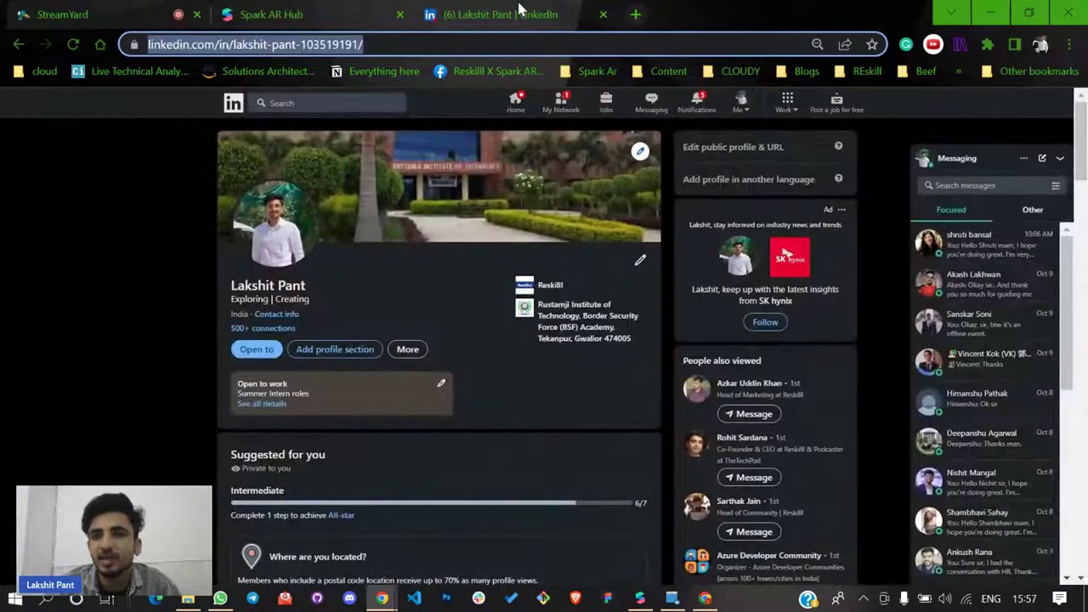
left_click(250, 12)
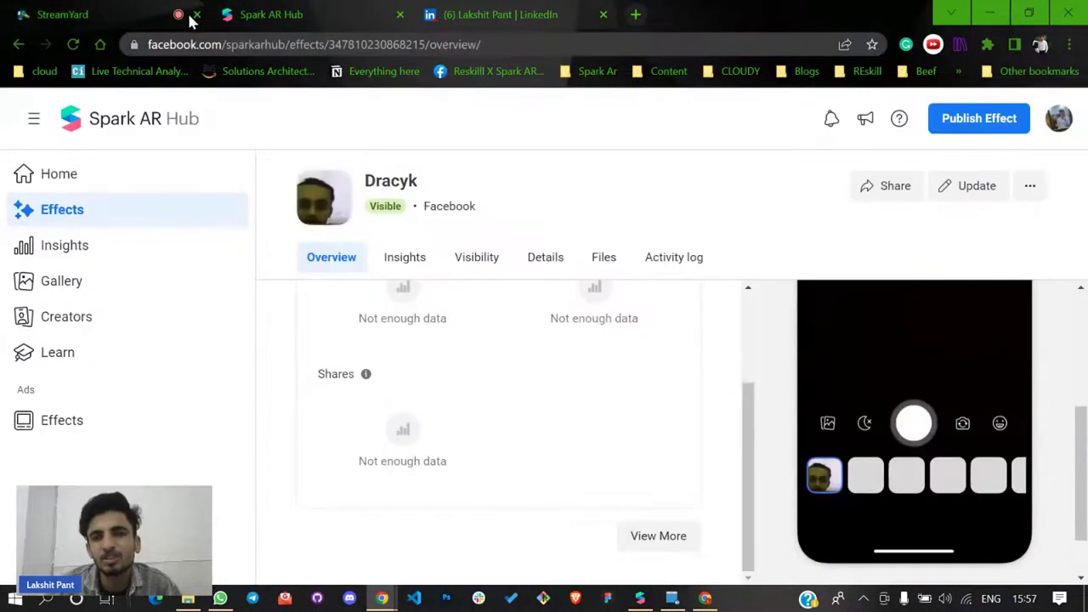
Switch to the StreamYard studio, display the LinkedIn profile link comment on the broadcast, and hide it again
left_click(189, 17)
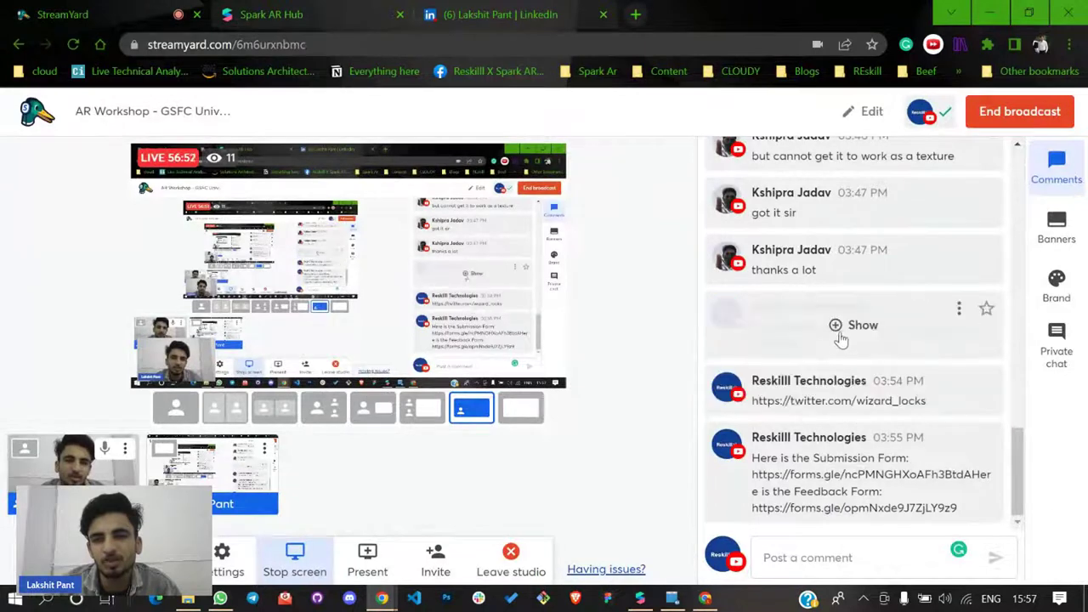
left_click(854, 326)
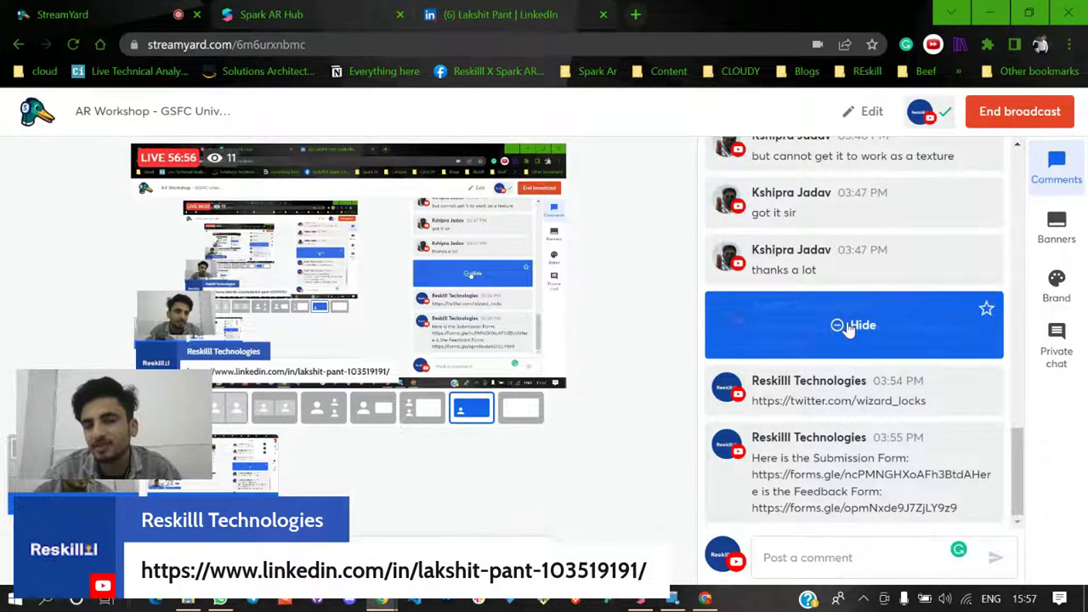
left_click(768, 340)
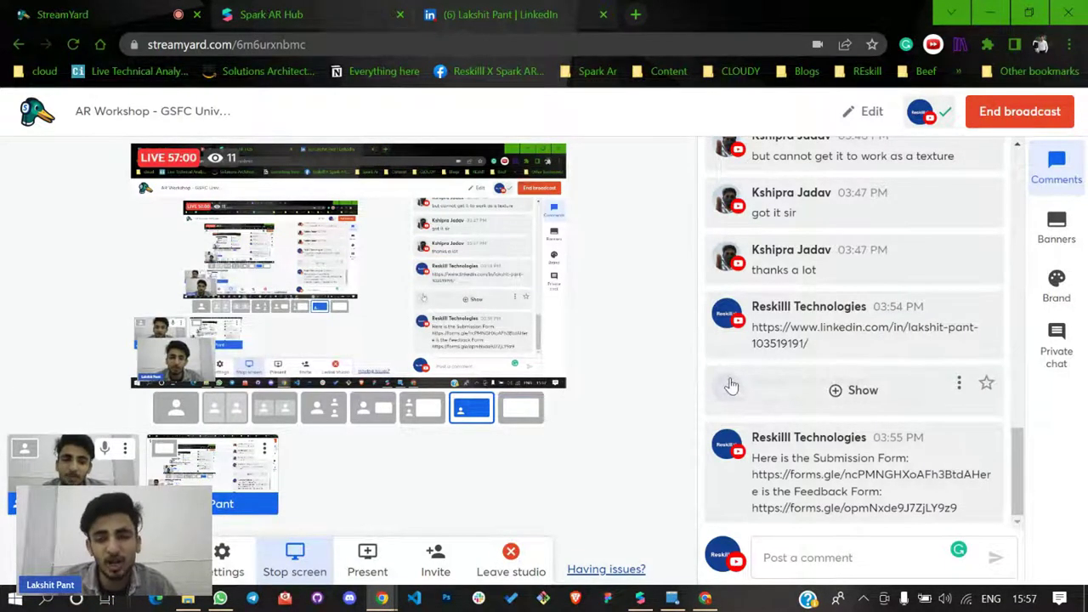